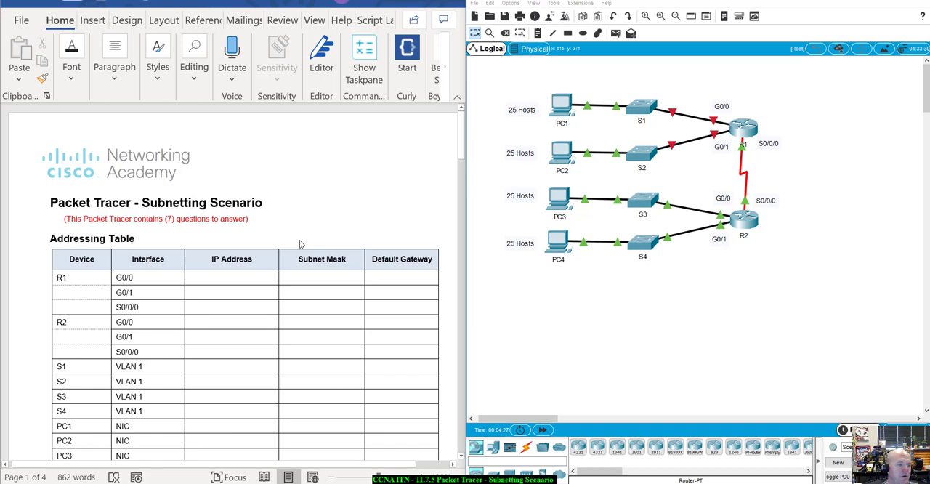
Step: Read through the Packet Tracer subnetting document's addressing table, objectives, scenario and Part 1 questions a to e
scroll(300, 244, "down", 2)
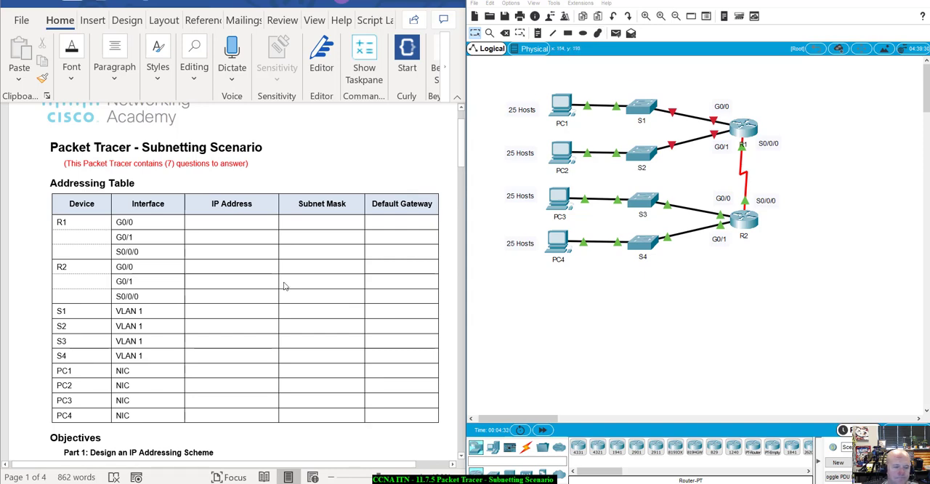
scroll(304, 297, "down", 2)
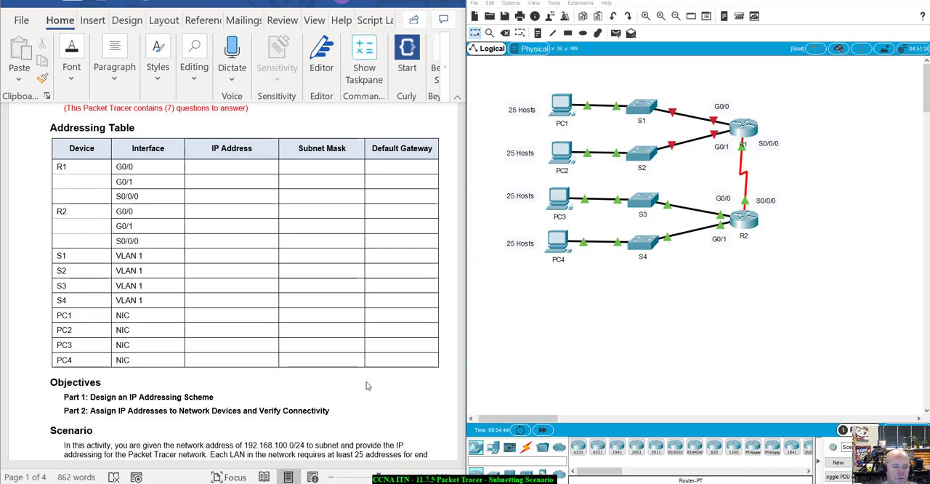
scroll(367, 386, "down", 6)
scroll(367, 386, "down", 1)
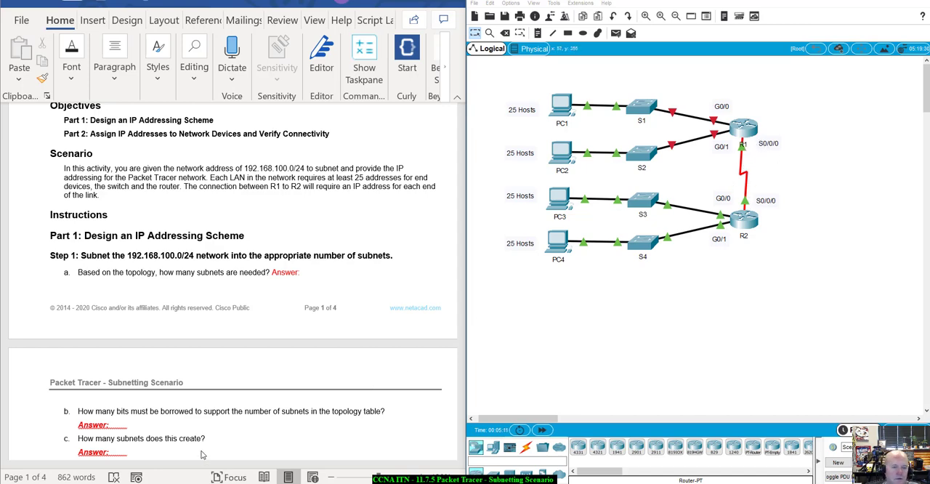
scroll(243, 377, "down", 2)
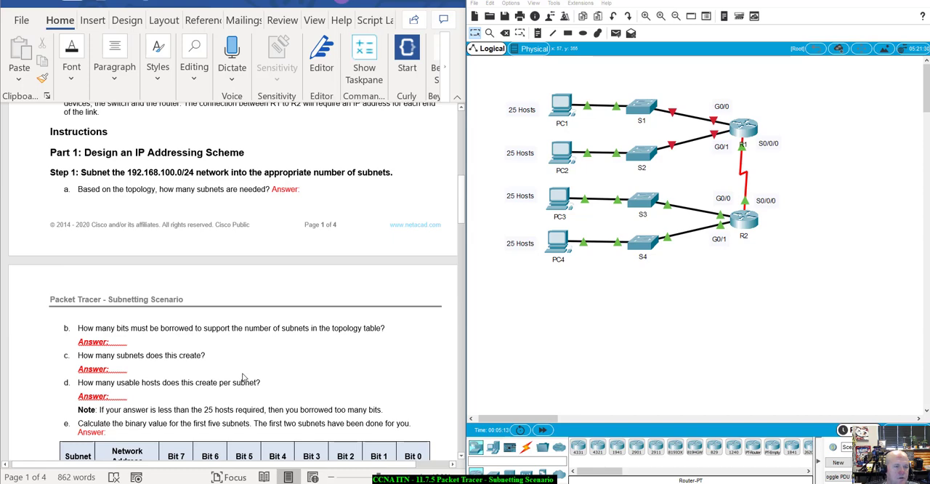
scroll(244, 377, "up", 1)
scroll(231, 394, "down", 1)
scroll(230, 394, "down", 1)
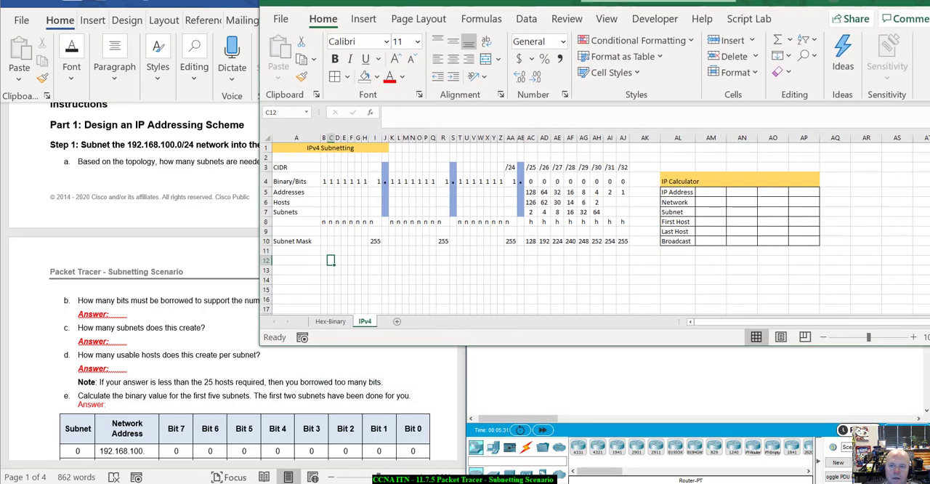
Step: In the Excel IPv4 subnetting sheet, enter 192, 168, 100 and 0 across the IP Calculator's Network row
left_click_drag(793, 3, 790, 4)
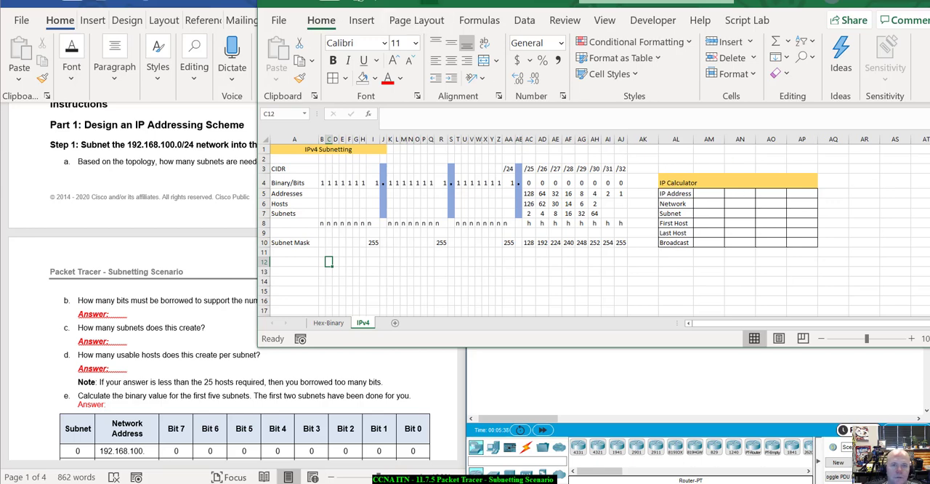
left_click_drag(459, 2, 478, 2)
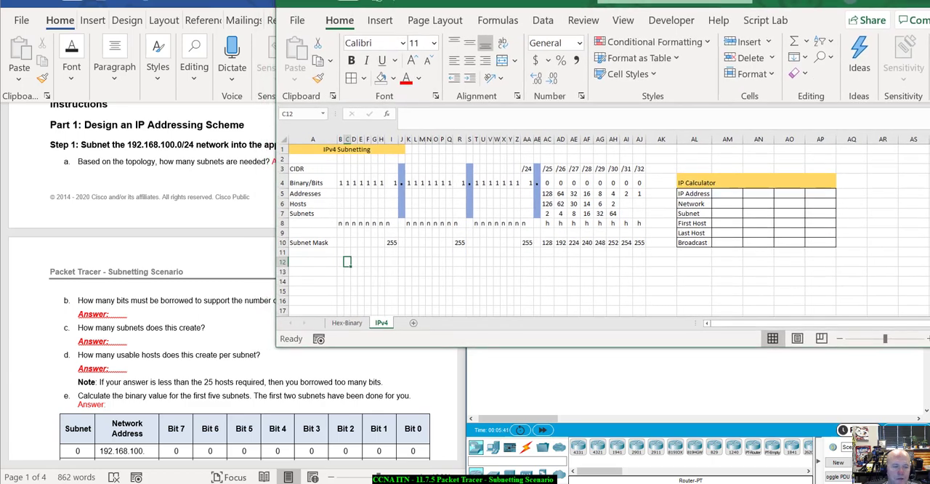
left_click(734, 192)
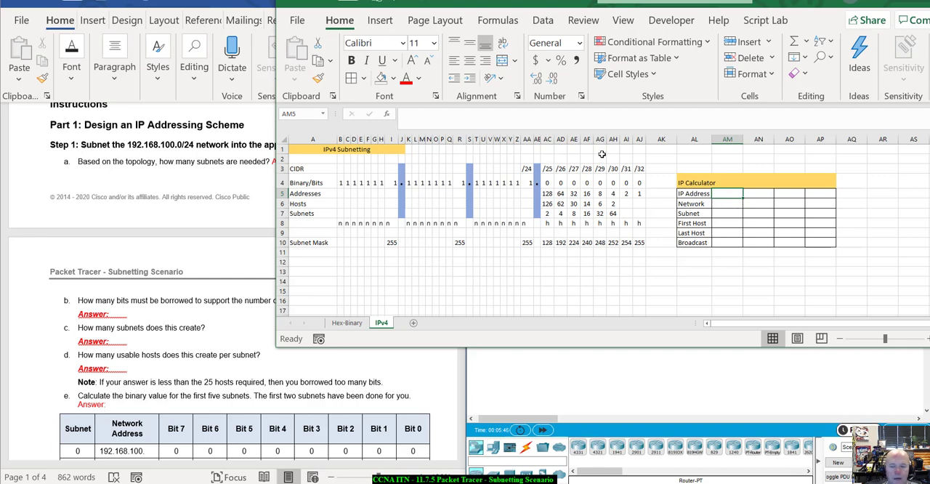
left_click(724, 204)
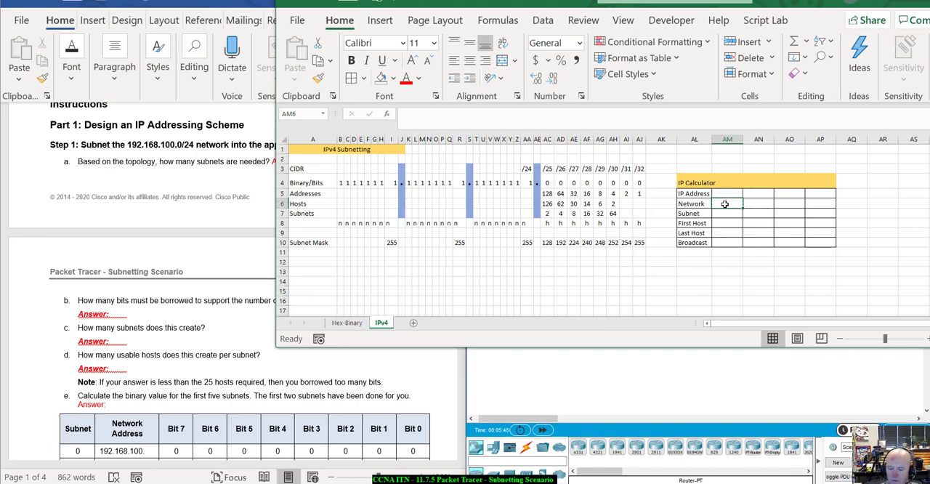
type("192")
key("Tab")
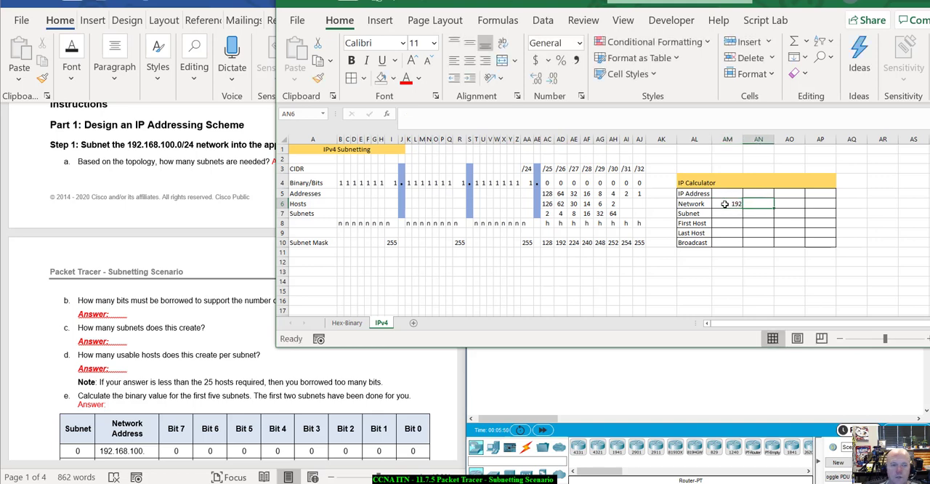
type("168")
key("Tab")
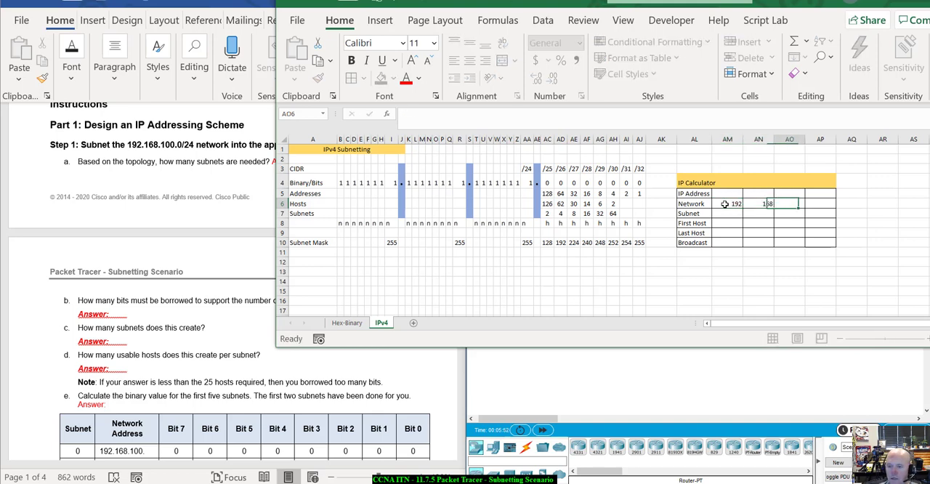
type("100")
key("Tab")
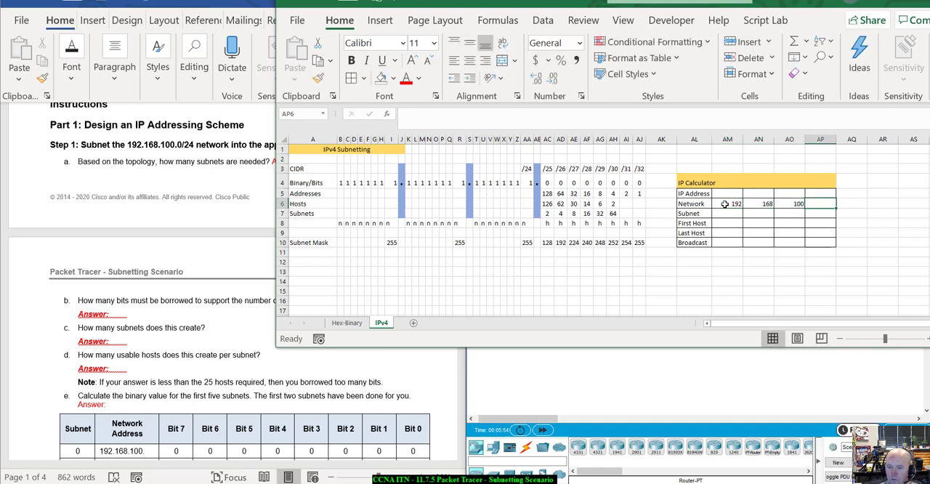
type("0")
key("Tab")
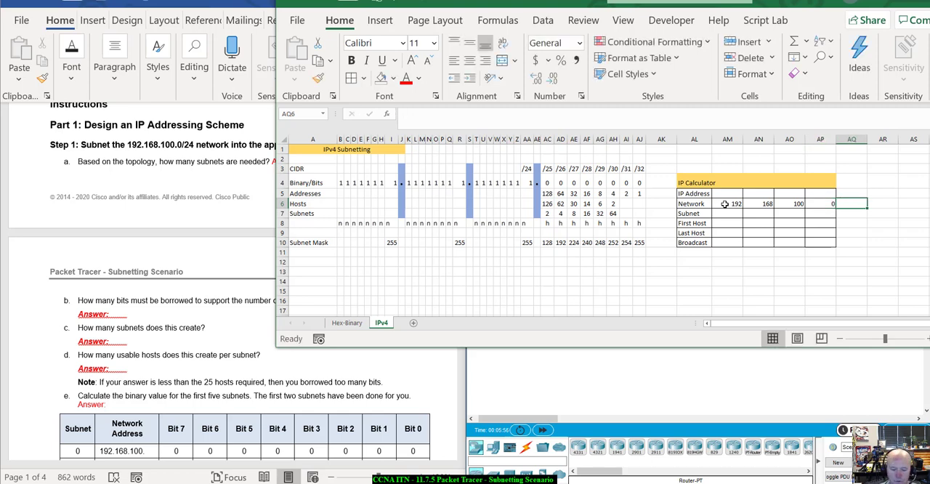
Step: Add the prefix length /24 in the cell directly after the IP Calculator's network address
type("4")
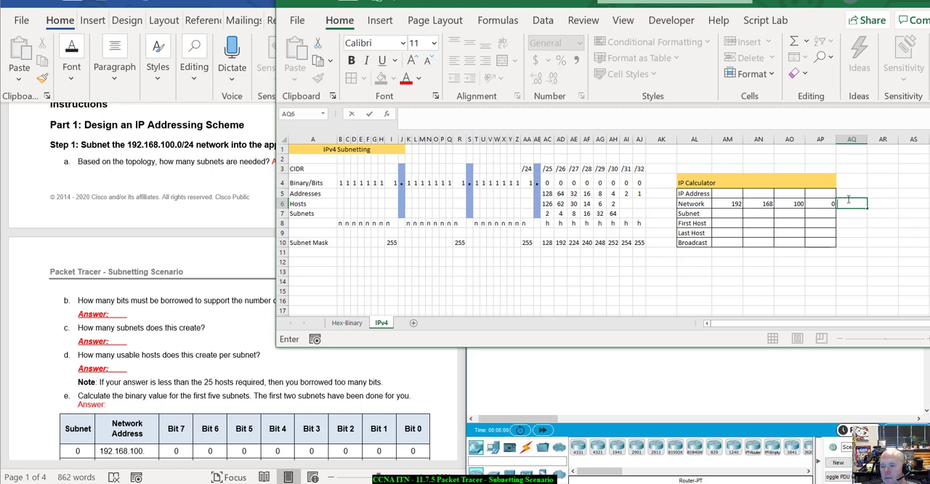
key("F2")
type("/24")
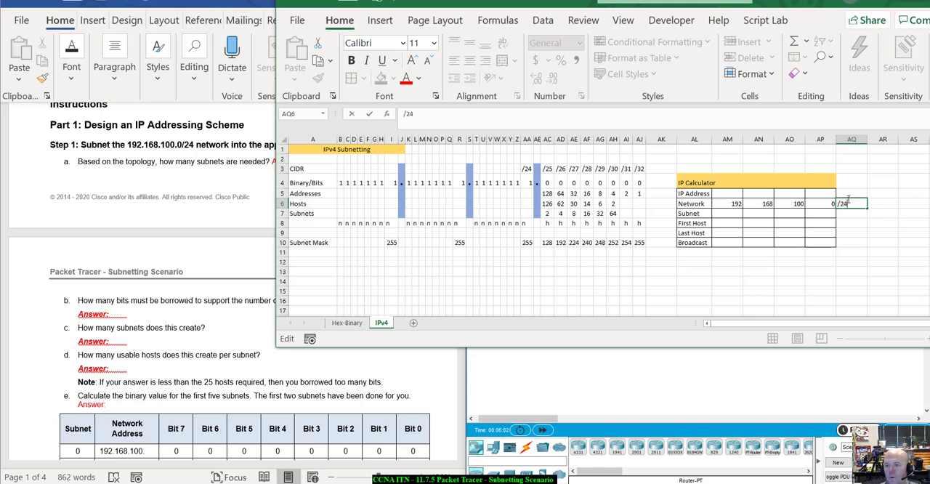
key("Return")
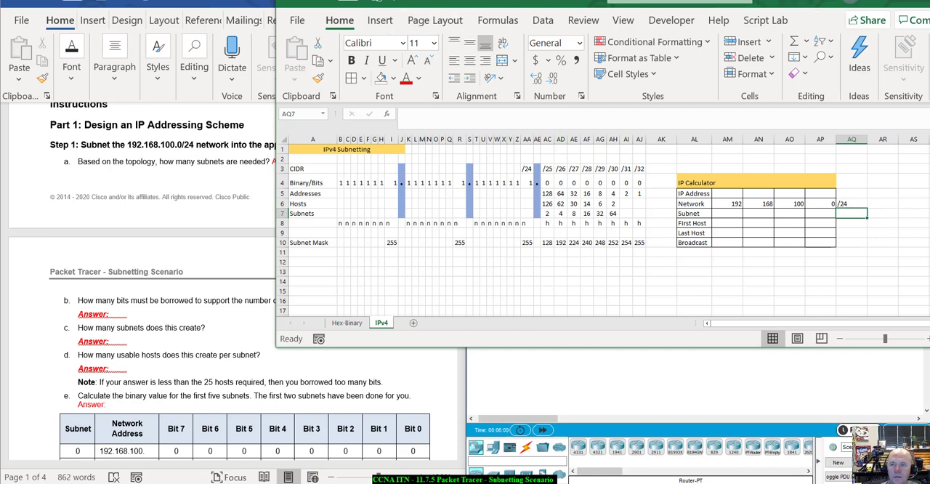
Step: Examine the hosts, subnets and addresses for /27, as well as the network and host bit markers in row 8
left_click_drag(756, 2, 696, 1)
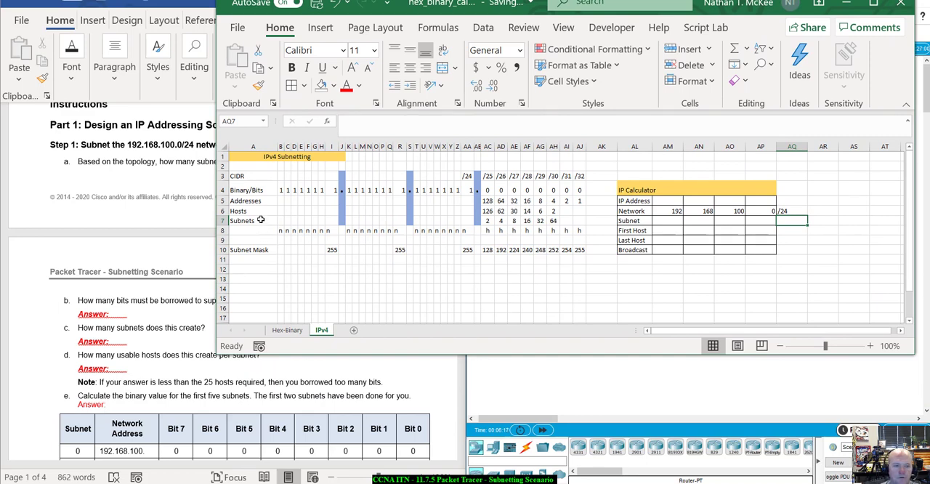
left_click_drag(247, 211, 514, 210)
left_click(515, 210)
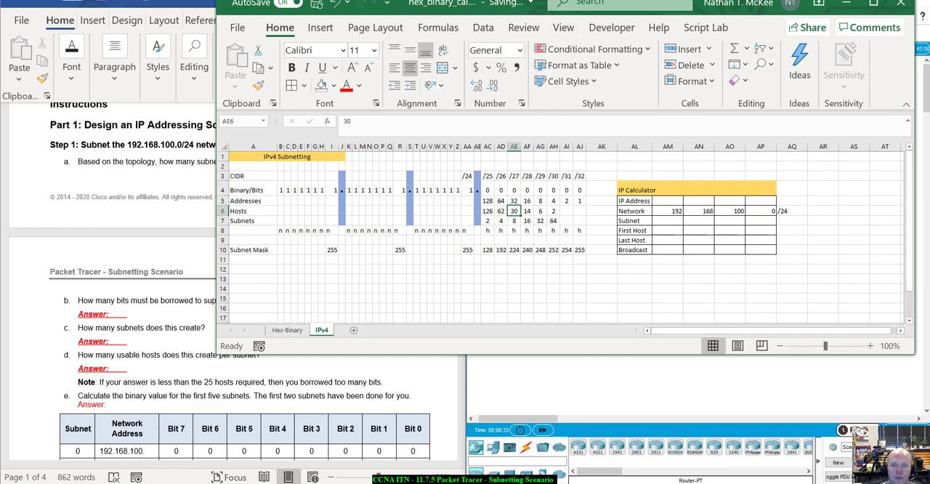
left_click_drag(542, 3, 561, 3)
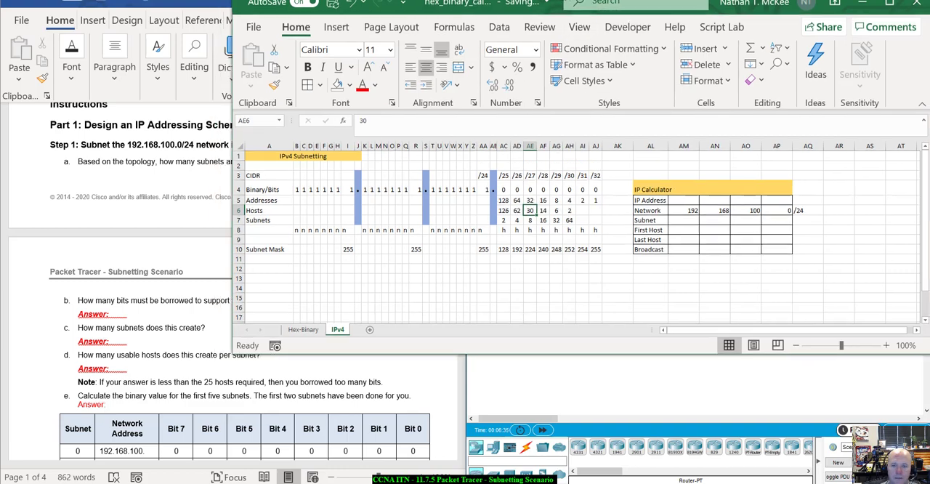
left_click(534, 219)
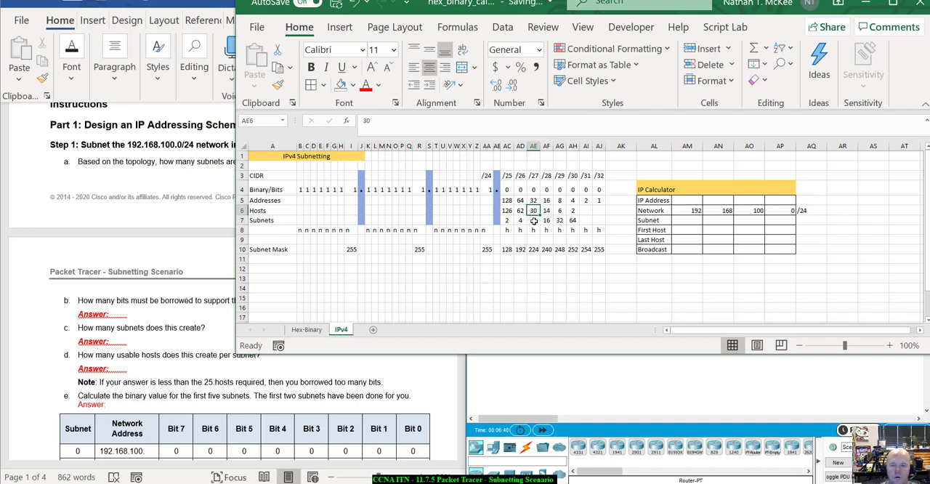
left_click(534, 200)
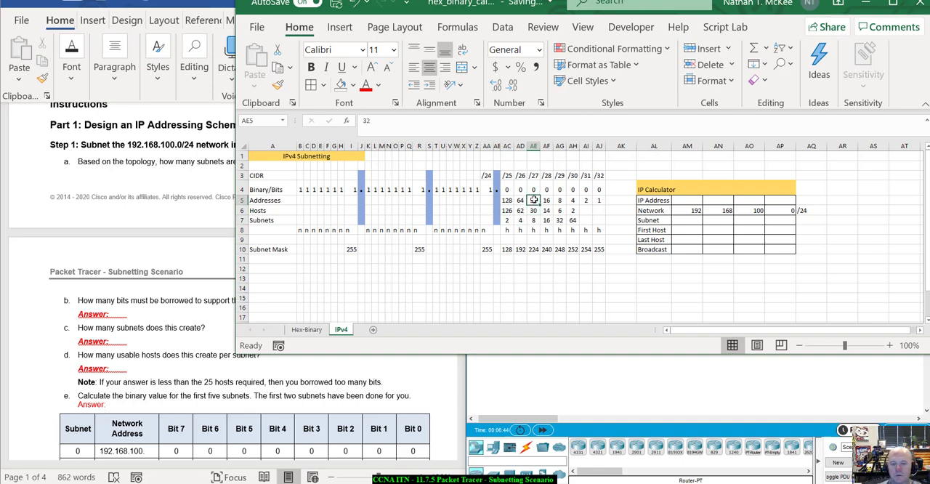
left_click(507, 230)
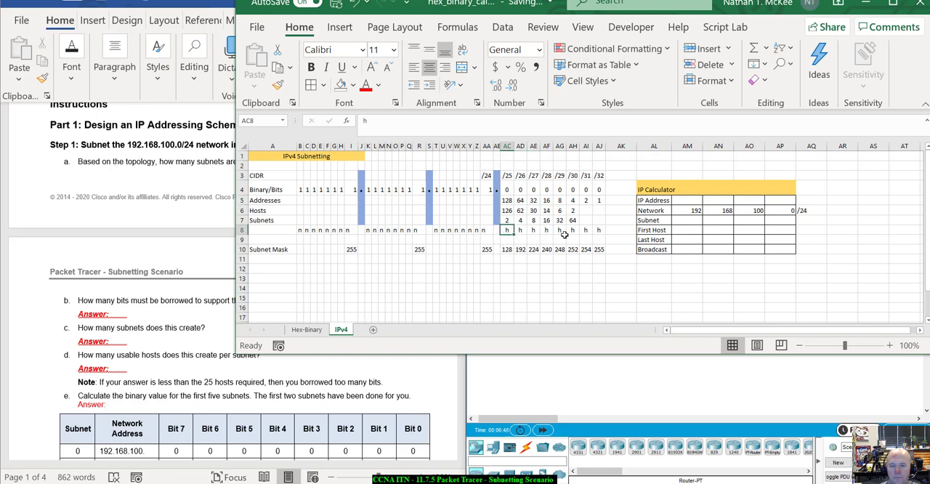
left_click(304, 230)
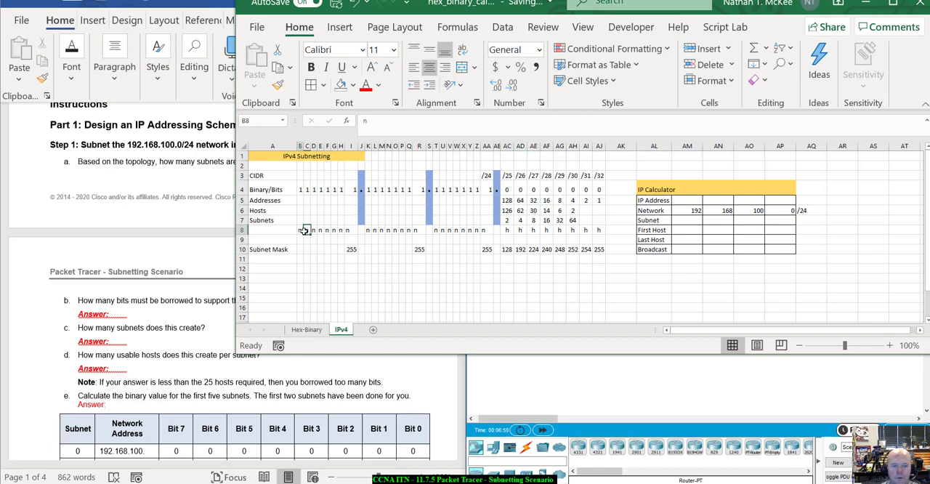
left_click_drag(304, 231, 486, 231)
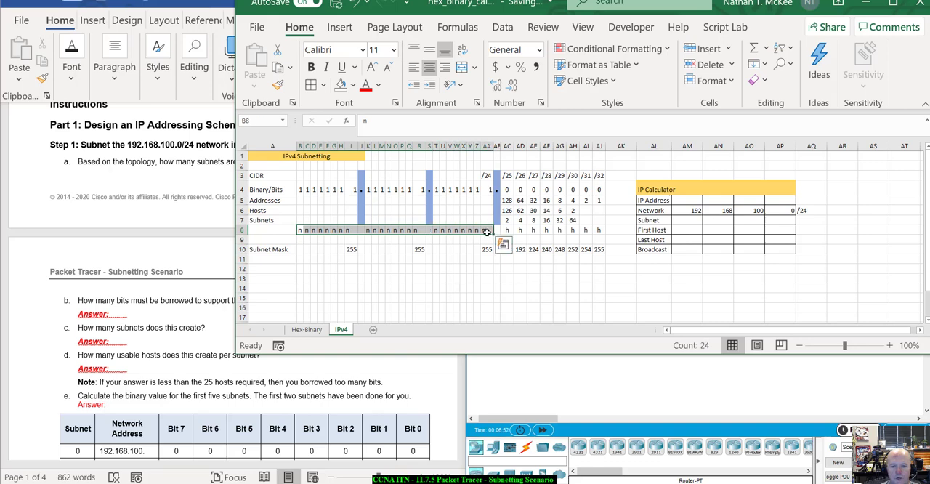
Step: Mark the first three host bits in row 8, under /25, /26 and /27, as subnet bits with s
left_click(507, 230)
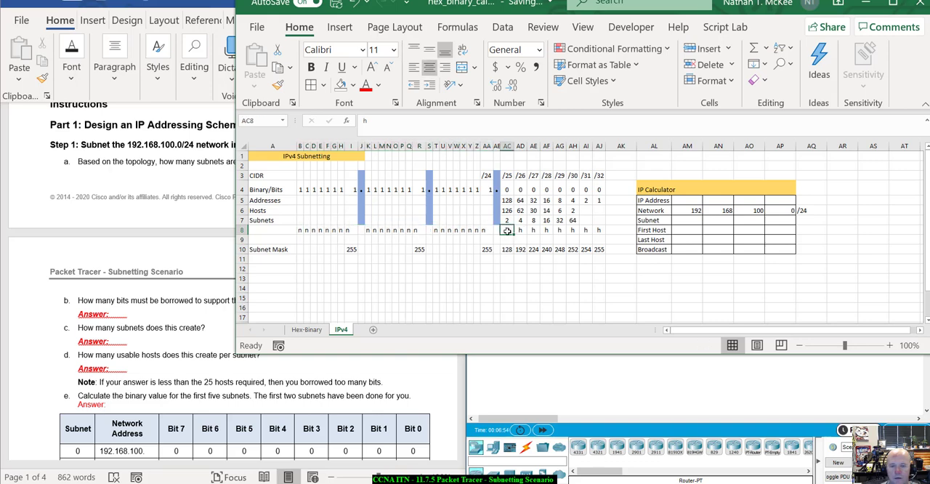
type("s")
left_click(520, 230)
type("s")
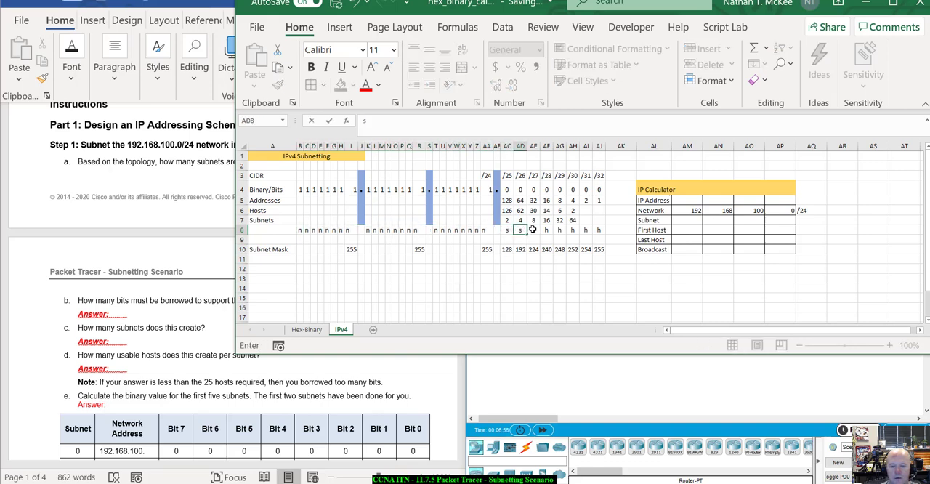
left_click(534, 230)
type("s")
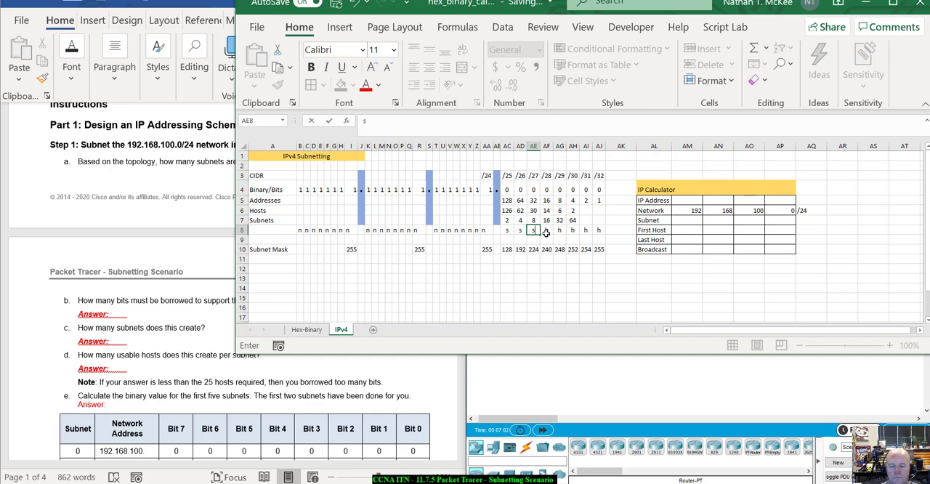
left_click(546, 232)
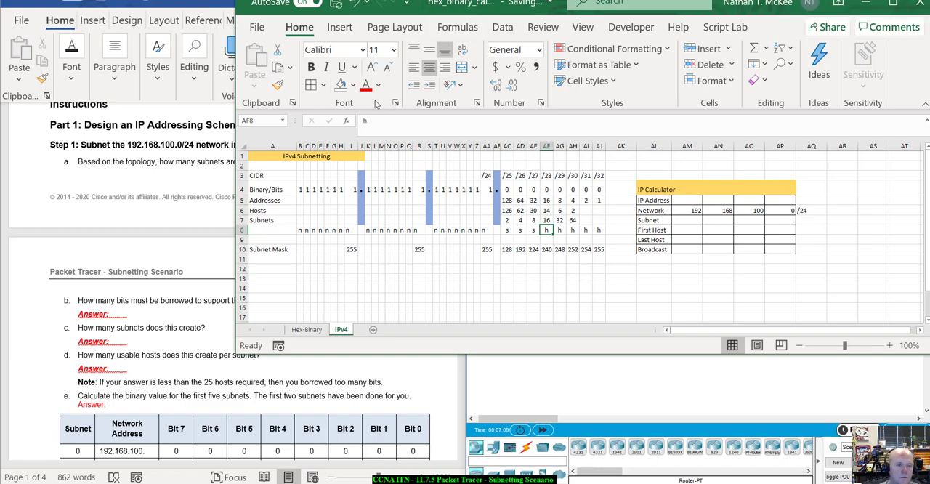
Step: Change the row 8 bit marker under /27 back to h
left_click_drag(422, 2, 609, 7)
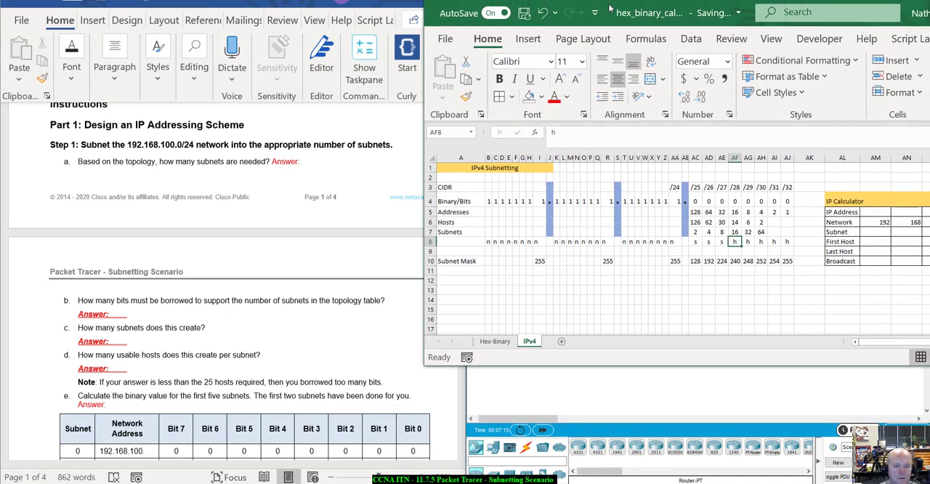
left_click_drag(610, 7, 600, 4)
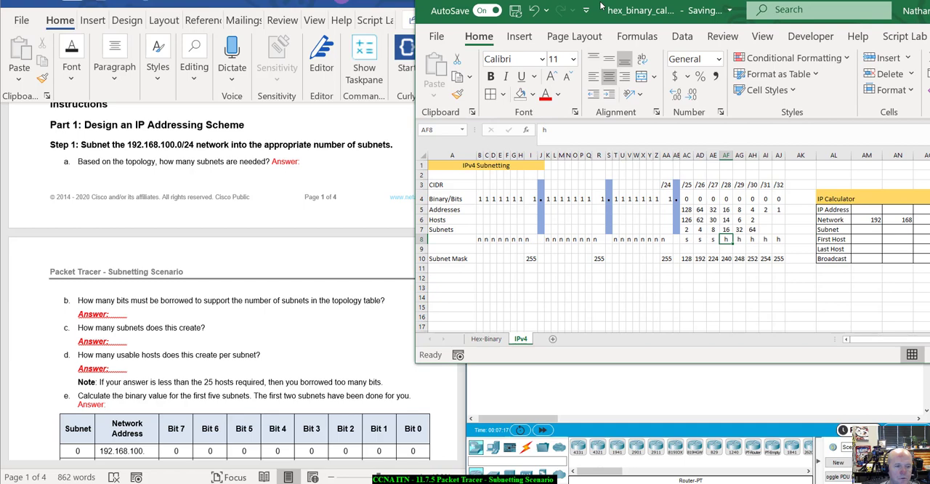
left_click_drag(600, 5, 411, 13)
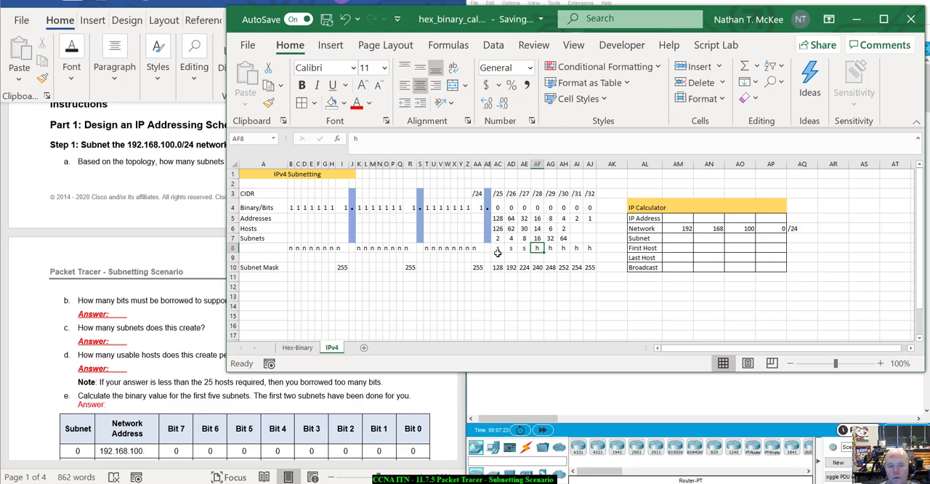
left_click(524, 250)
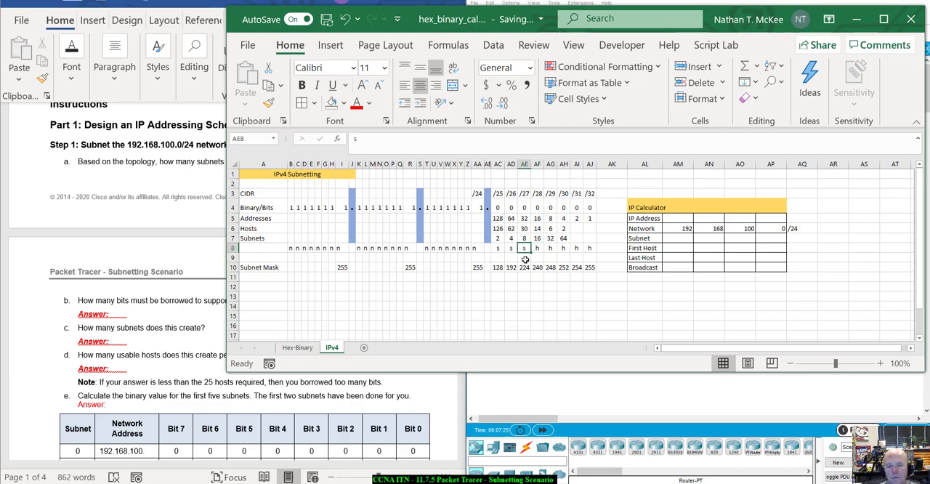
key("Delete")
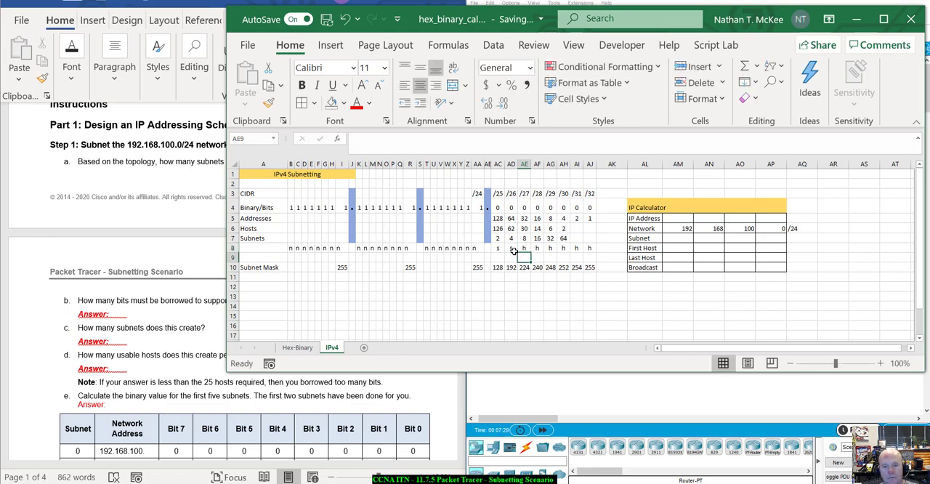
key("Return")
left_click(509, 248)
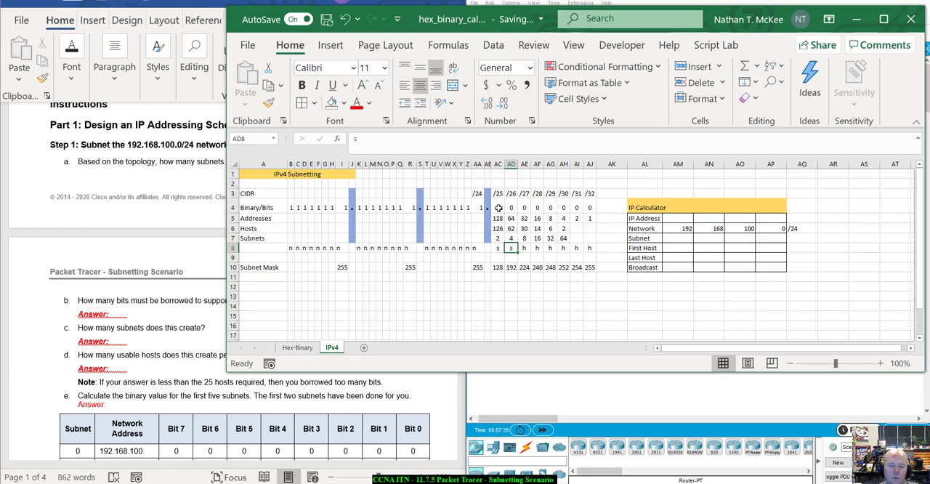
left_click(511, 207)
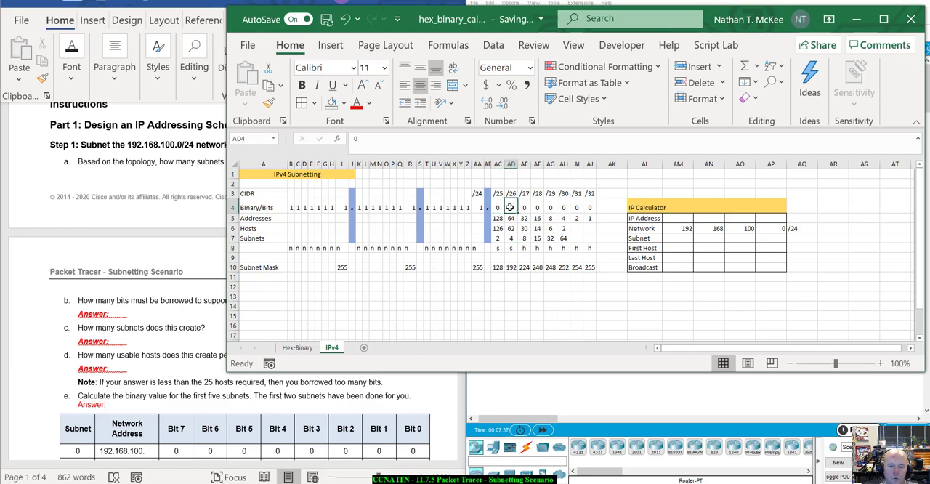
left_click(500, 248)
left_click(512, 250)
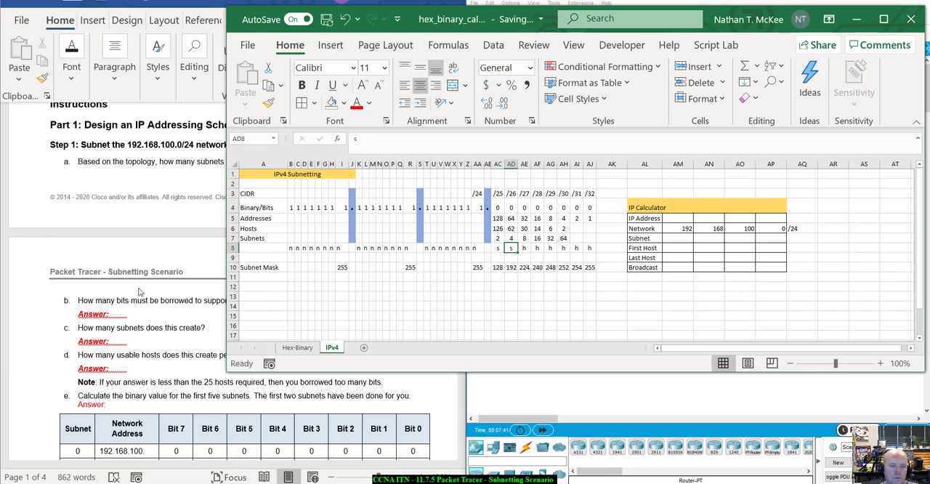
Step: Read lab questions b to e in the Word document and compare them with the /26 subnets and hosts in the Excel sheet
left_click(66, 232)
scroll(89, 291, "down", 2)
scroll(89, 291, "down", 4)
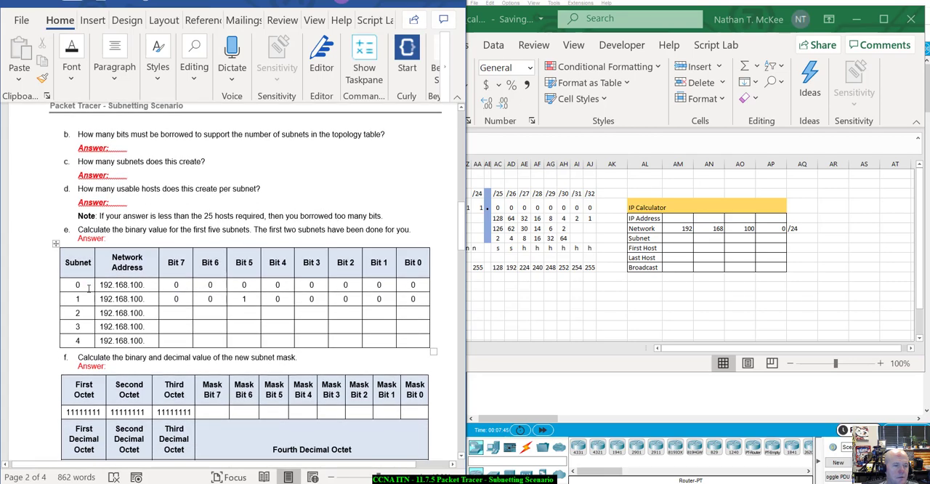
scroll(88, 289, "down", 1)
left_click(603, 228)
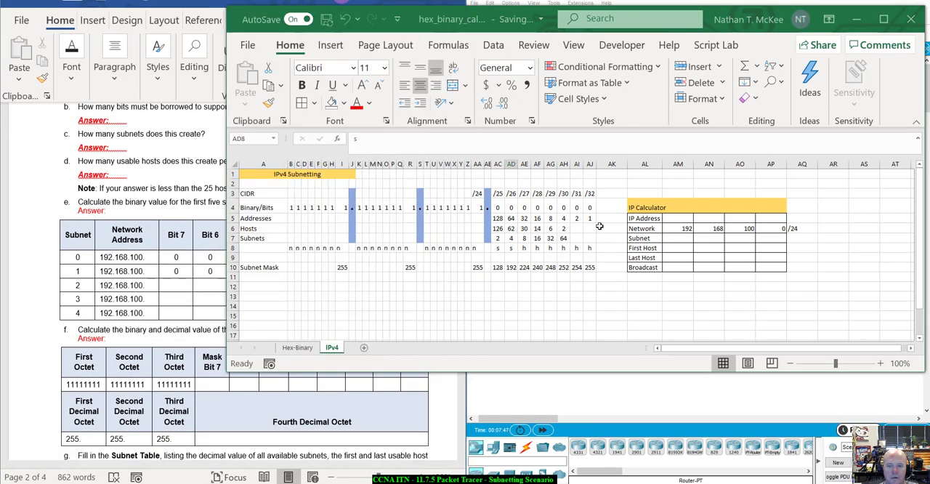
left_click(510, 240)
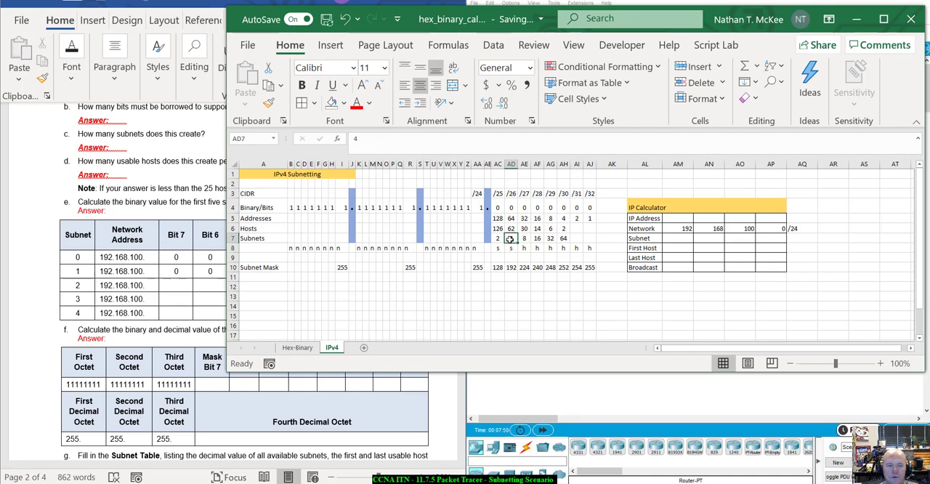
left_click(149, 140)
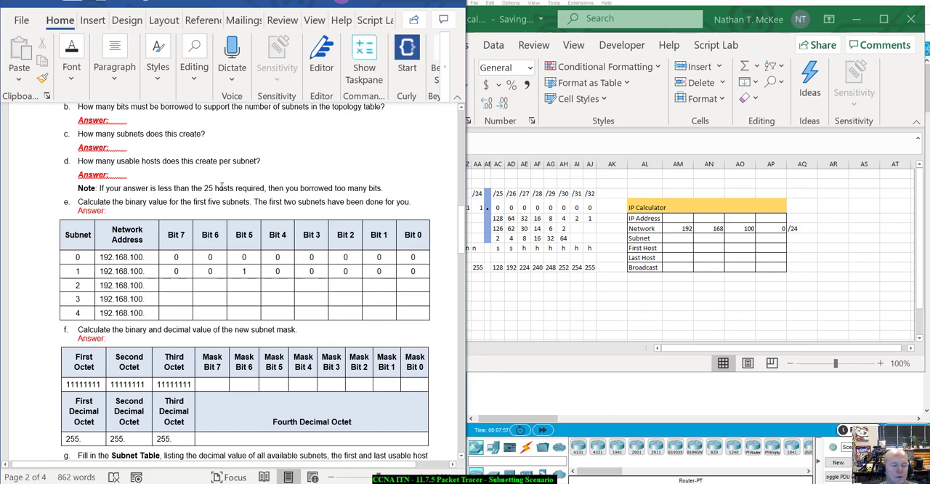
left_click(512, 238)
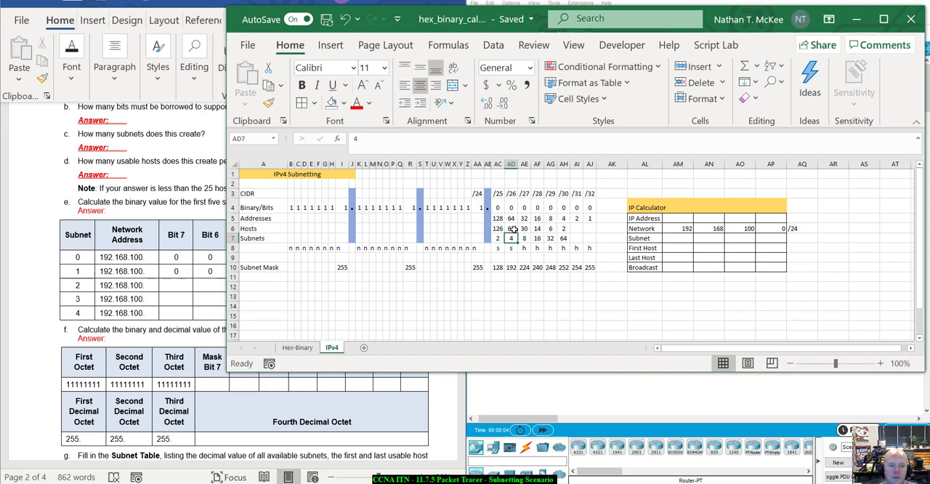
left_click(513, 230)
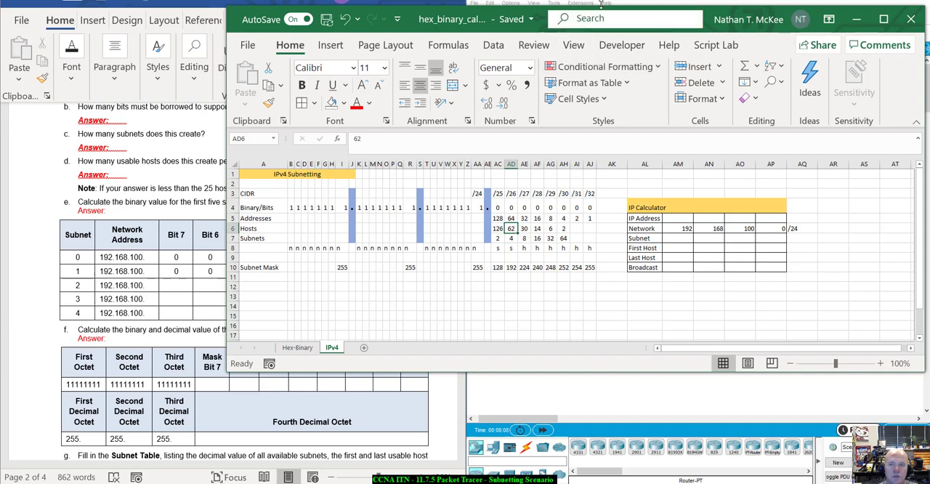
left_click_drag(546, 14, 678, 11)
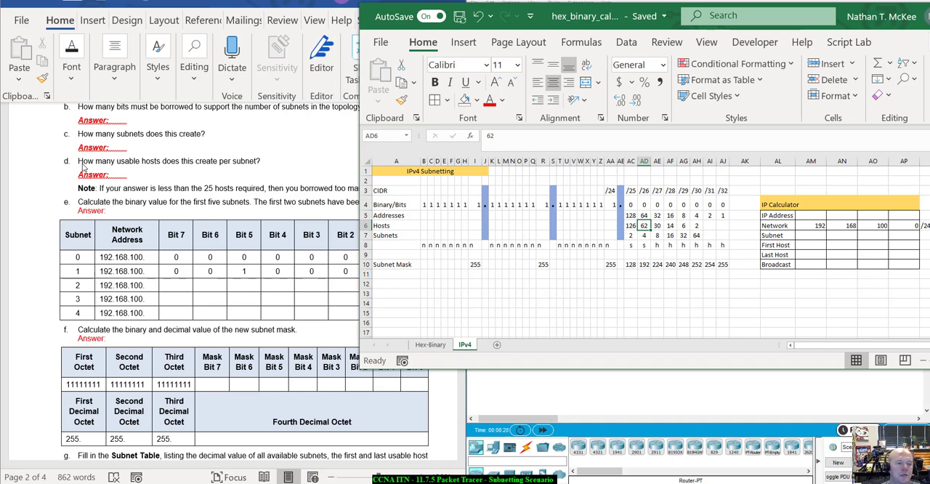
left_click(145, 177)
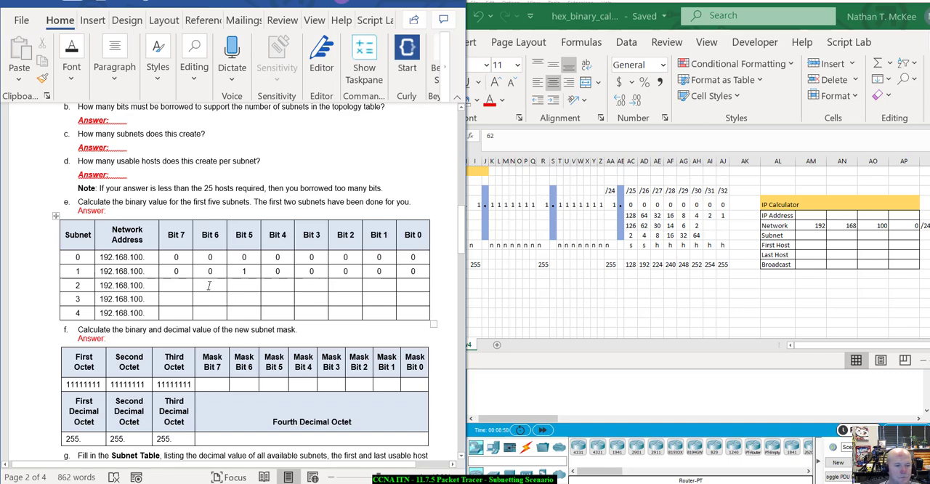
Step: Copy the formatting of subnet 1's Bit 7 value to the bit cells of subnets 2 to 4, and delete their Blank placeholder text
left_click(180, 285)
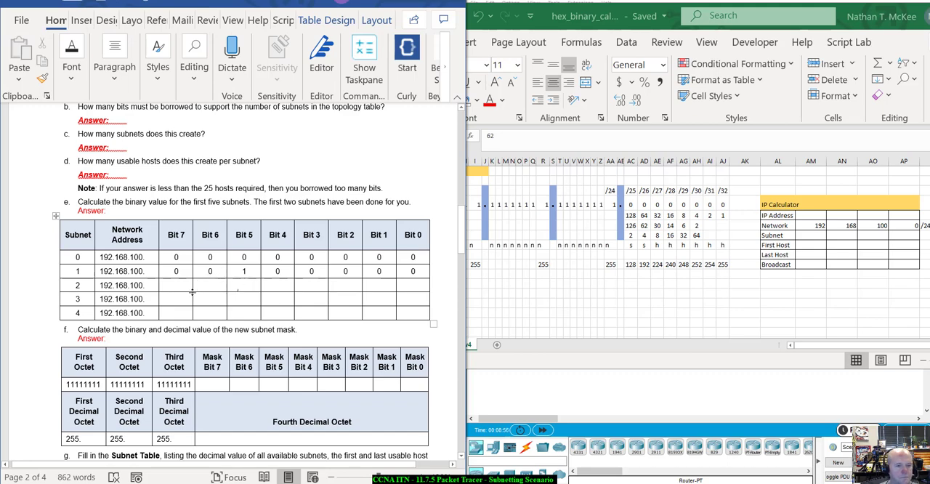
mouse_move(177, 284)
left_mouse_down()
mouse_move(363, 291)
mouse_move(420, 312)
left_mouse_up()
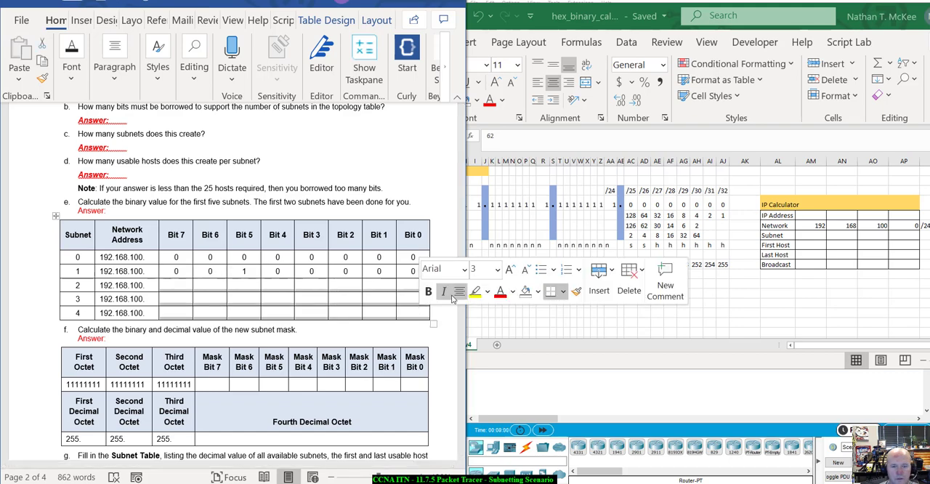
double_click(169, 270)
left_click(42, 78)
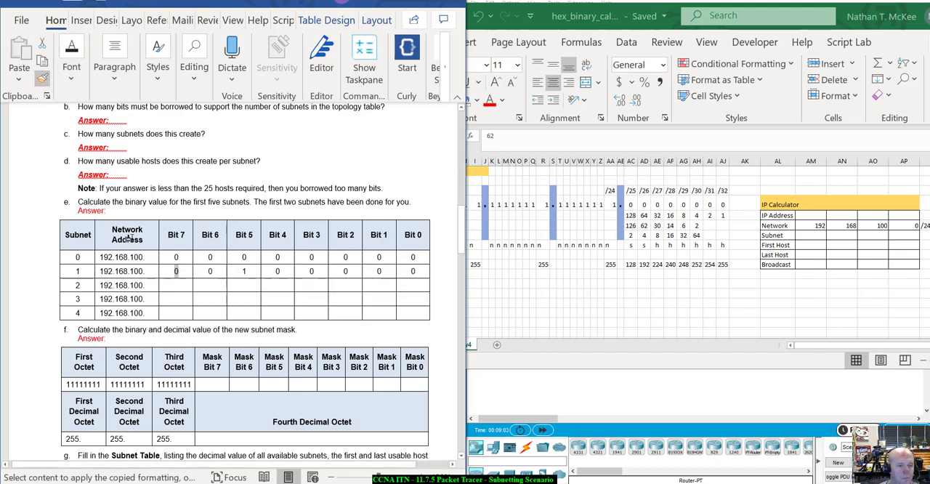
mouse_move(169, 285)
left_mouse_down()
mouse_move(400, 305)
mouse_move(410, 316)
left_mouse_up()
left_click(393, 302)
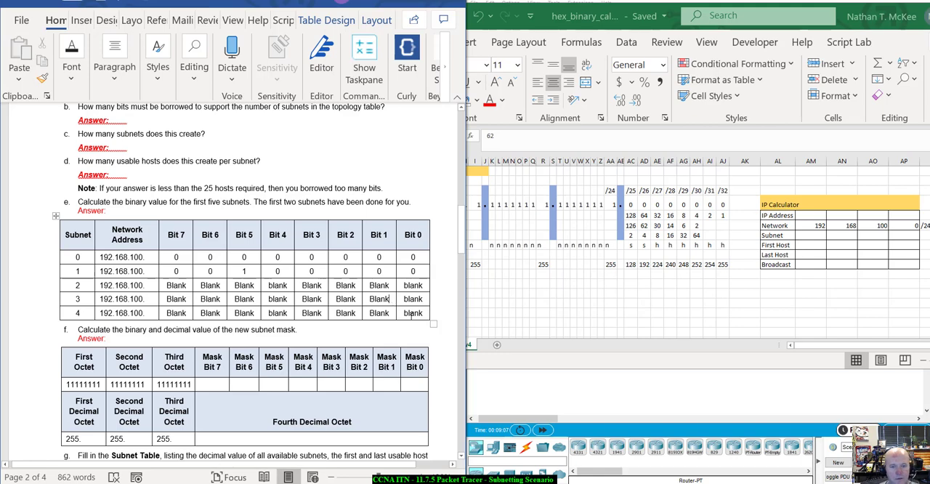
left_click_drag(411, 314, 168, 285)
key("Delete")
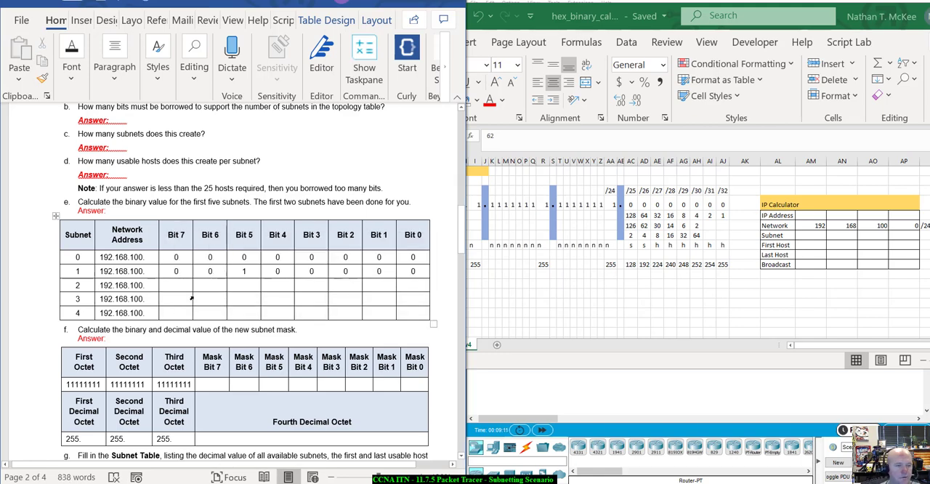
Step: Review the scenario's address requirements and questions a to e, checking them against the /26 host value in the Excel sheet
scroll(204, 296, "up", 3)
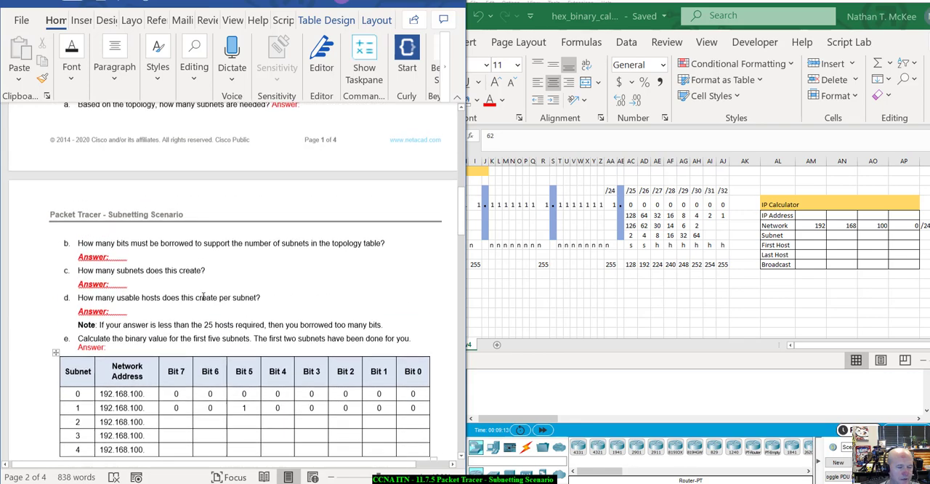
scroll(204, 296, "down", 2)
scroll(203, 297, "down", 1)
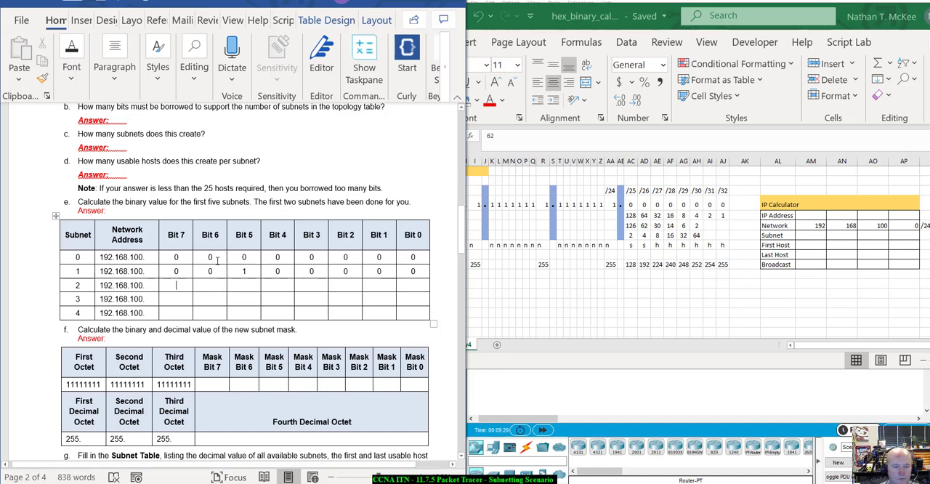
left_click(641, 230)
left_click_drag(631, 226, 654, 227)
left_click(644, 227)
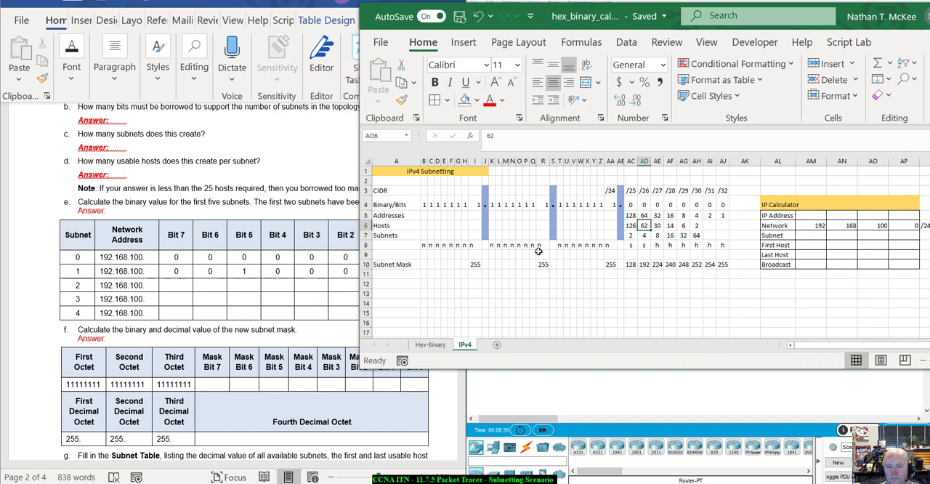
scroll(273, 210, "up", 3)
left_click(322, 230)
scroll(328, 245, "up", 4)
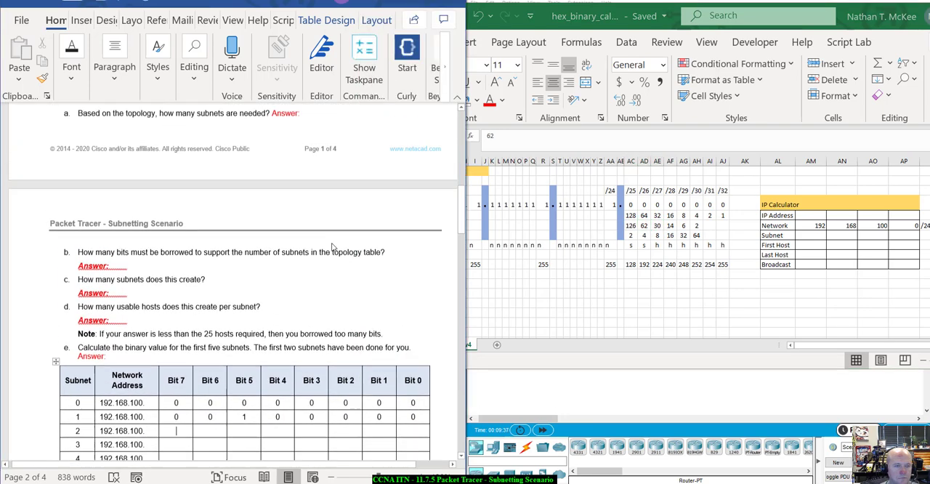
scroll(331, 248, "up", 2)
scroll(331, 248, "down", 4)
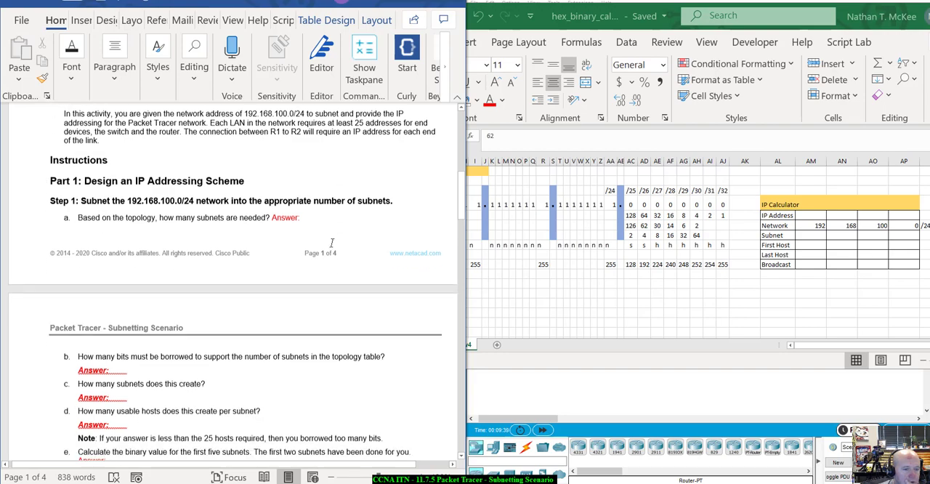
scroll(331, 247, "up", 1)
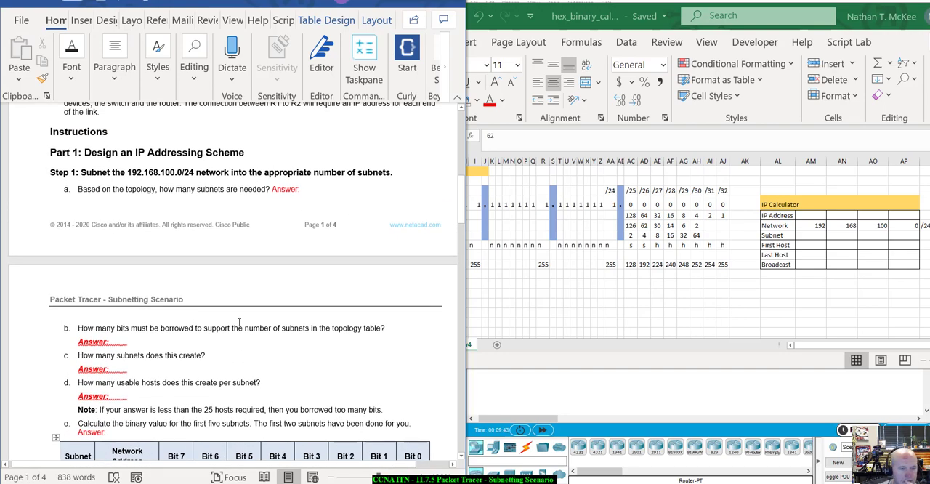
scroll(347, 310, "down", 3)
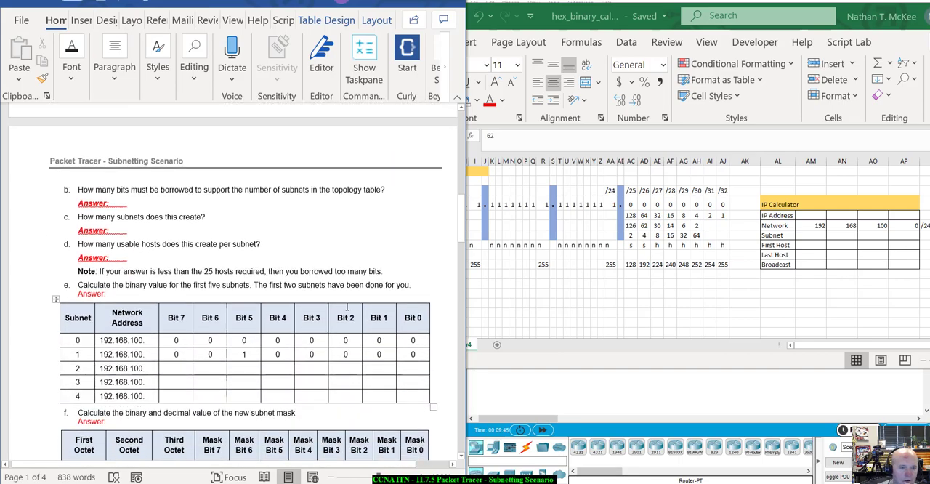
scroll(346, 309, "up", 2)
scroll(345, 309, "up", 2)
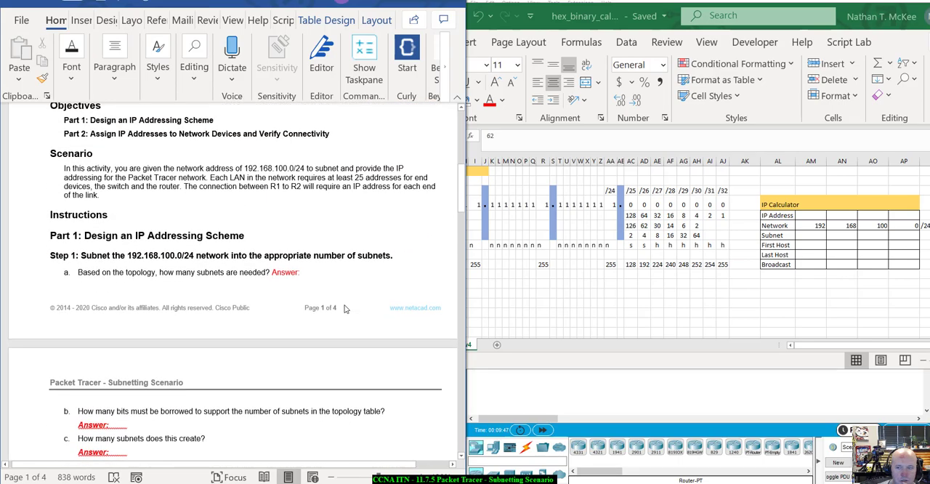
scroll(344, 305, "down", 2)
scroll(344, 305, "down", 1)
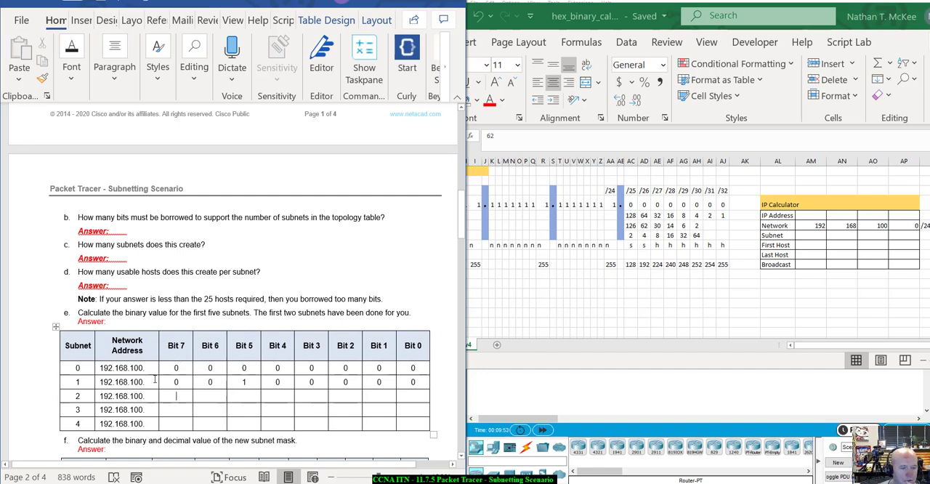
Step: Compare subnet 1's Bit 7 to Bit 5 values with the Excel sheet's /26 and /27 columns and its row 8 subnet markers
left_click_drag(169, 382, 223, 390)
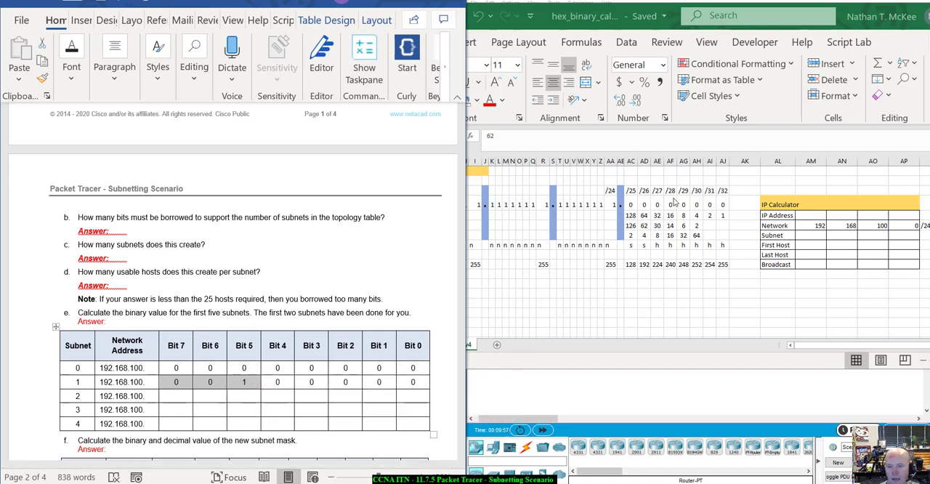
left_click(647, 226)
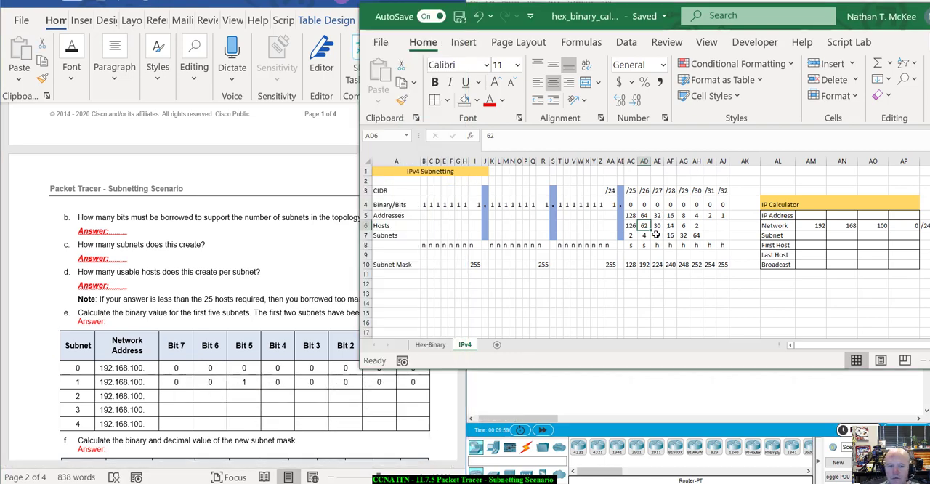
left_click(657, 226)
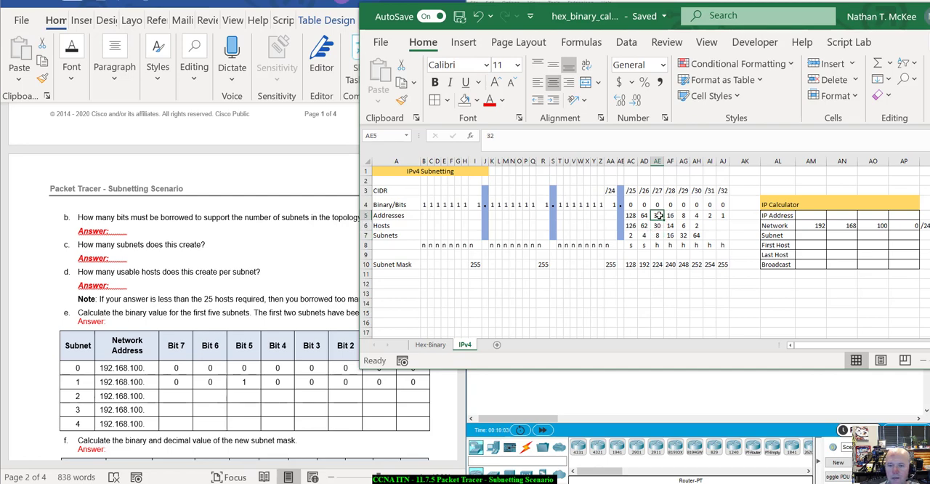
mouse_move(645, 247)
left_mouse_down()
mouse_move(635, 247)
mouse_move(656, 247)
mouse_move(632, 248)
mouse_move(642, 248)
left_mouse_up()
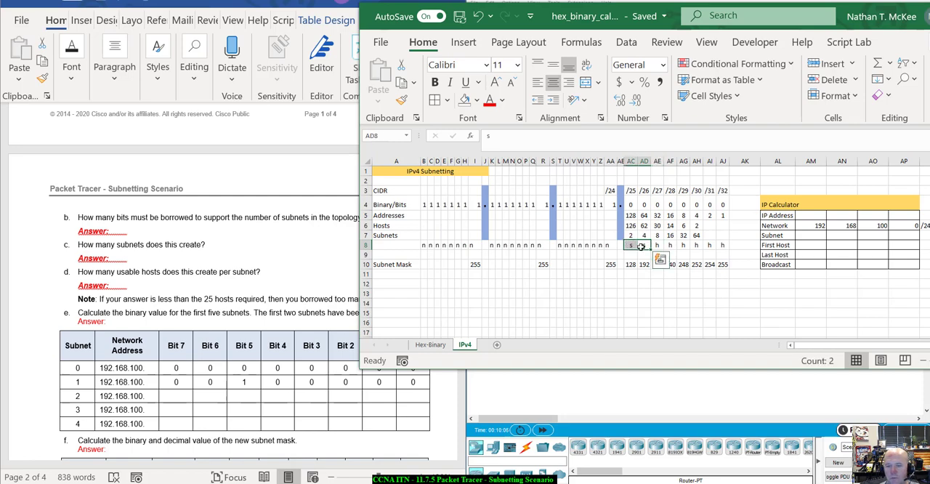
left_click(642, 247)
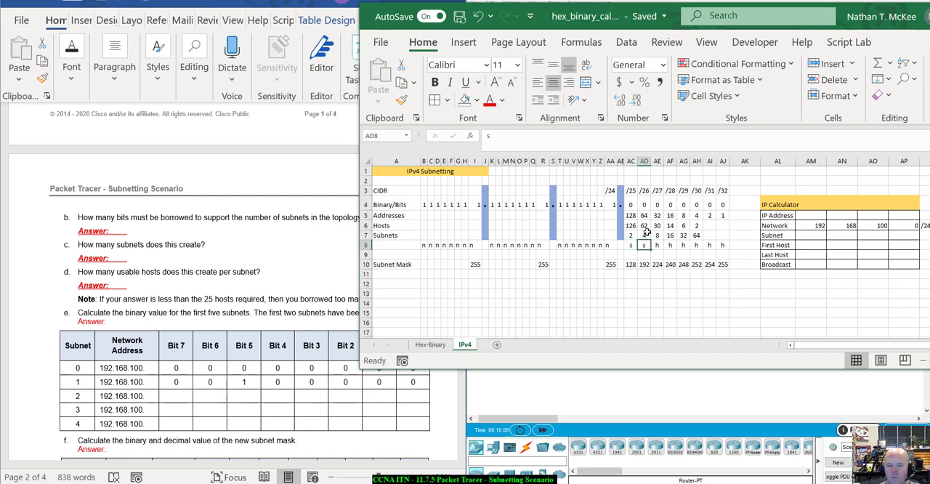
left_click(645, 233)
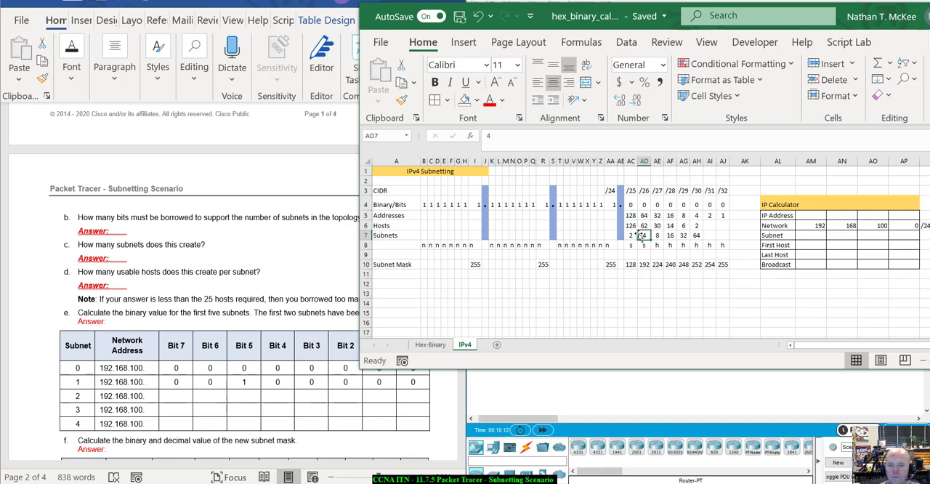
left_click(644, 226)
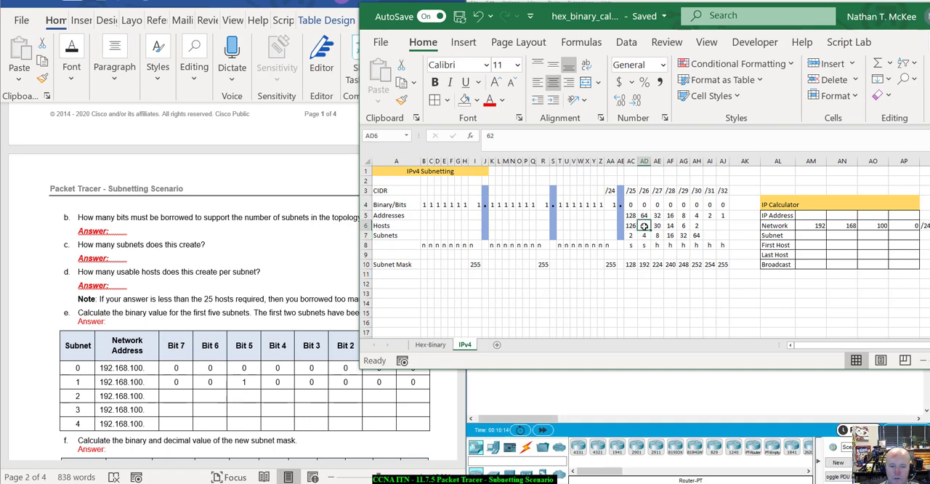
Step: Examine the host note under question d and subnets 0 to 4 in question e's table in the Word document
left_click(276, 275)
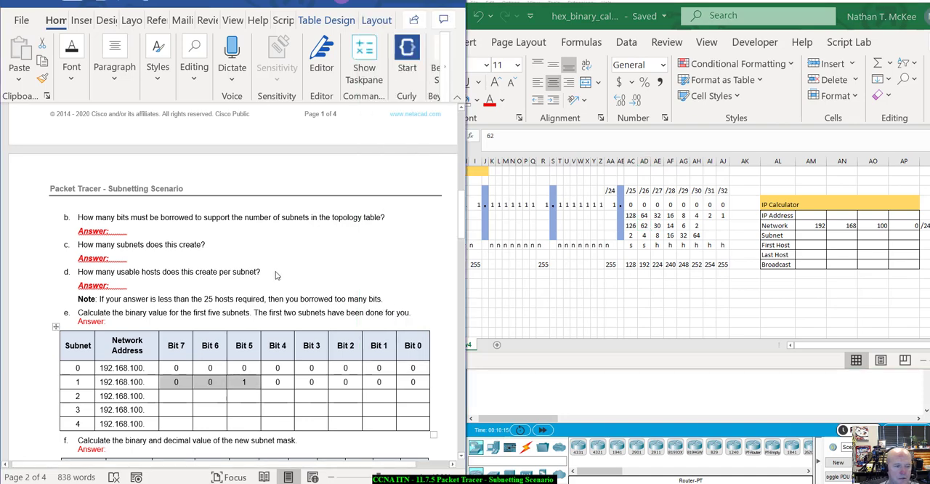
left_click(127, 311)
scroll(71, 336, "down", 1)
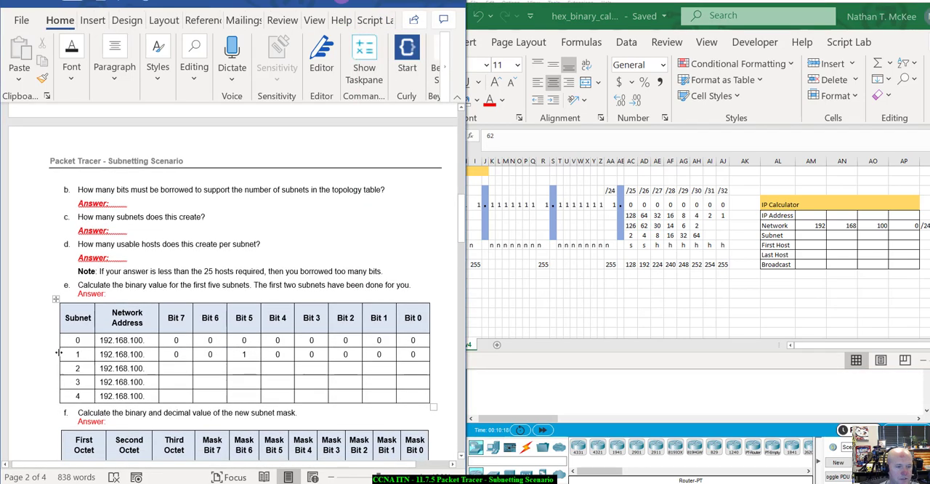
left_click_drag(76, 340, 76, 396)
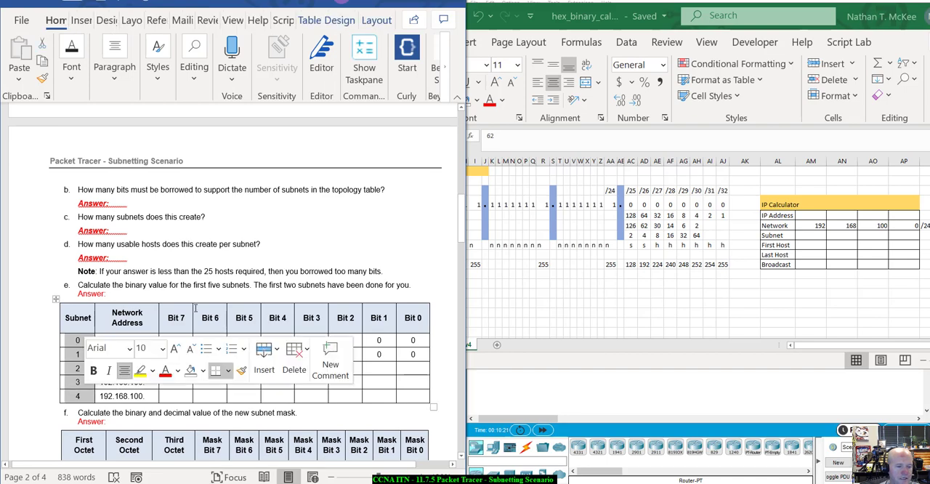
left_click(407, 369)
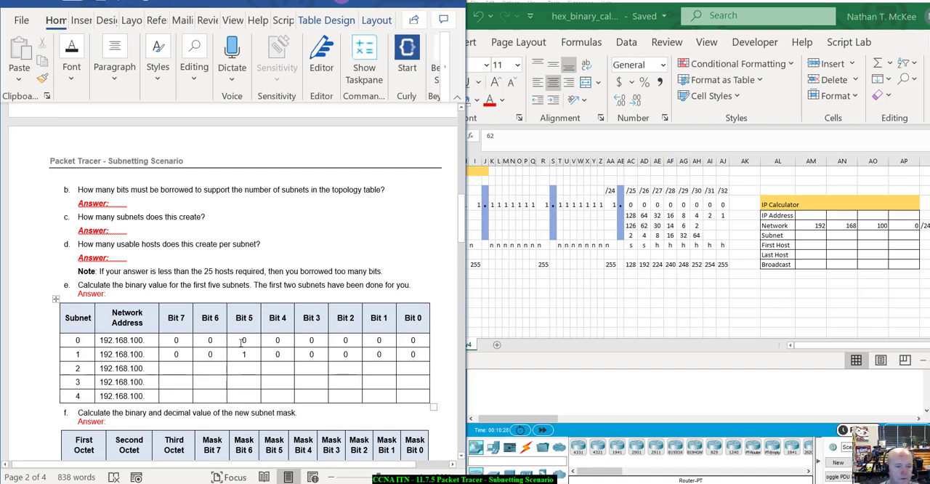
Step: Mark the bit under /27 in row 8 of the Excel subnetting sheet as a subnet bit with s
left_click(656, 247)
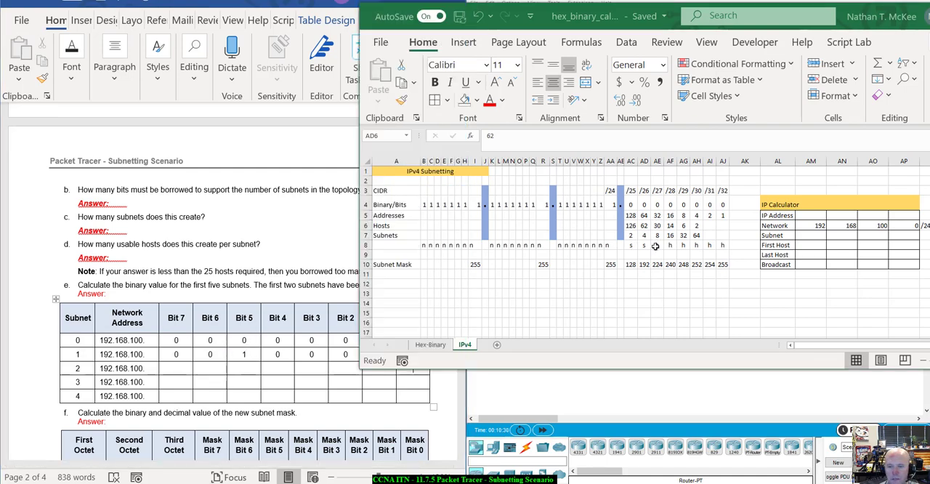
left_click(655, 246)
type("s")
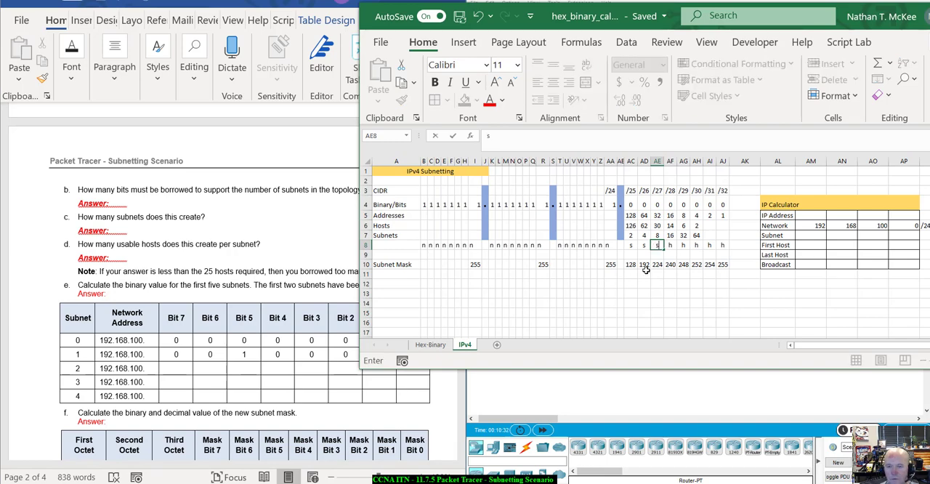
Step: Commit the s under /27 in row 8 of the Excel sheet and review the row 4 bits from /31 back to /25
key("ctrl+Return")
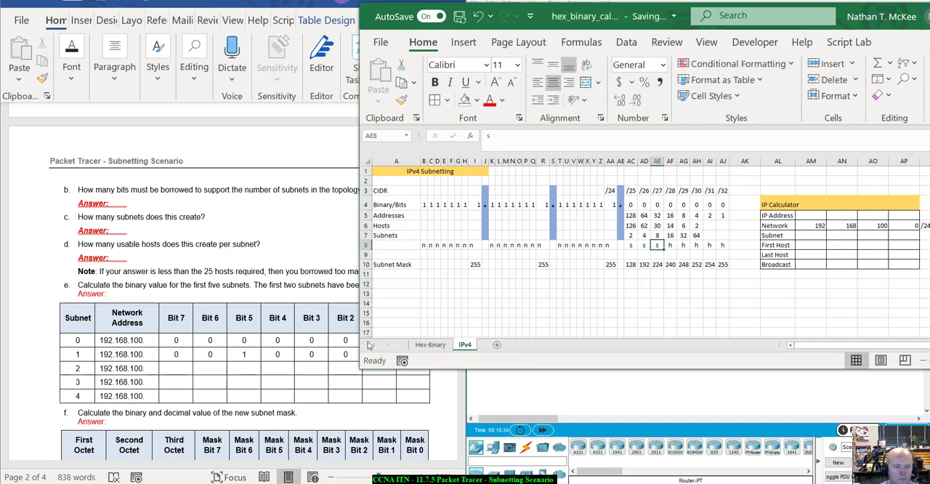
left_click(276, 355)
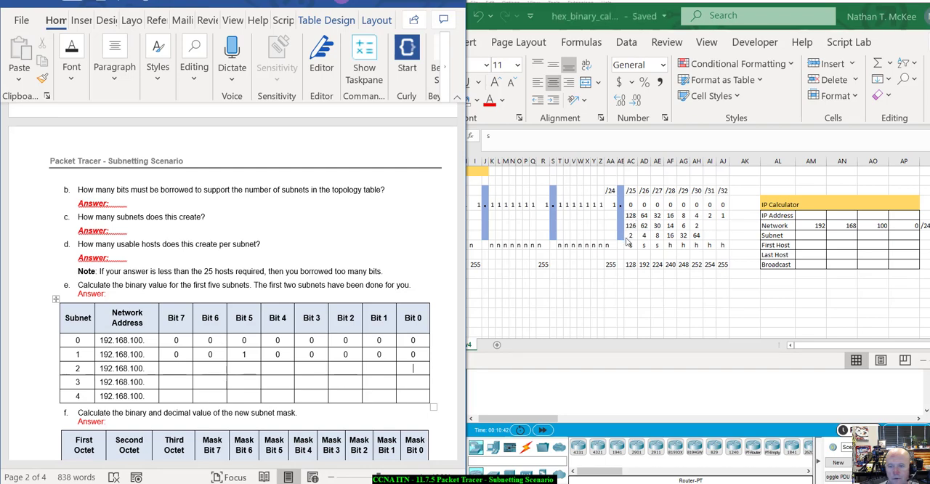
left_click(658, 245)
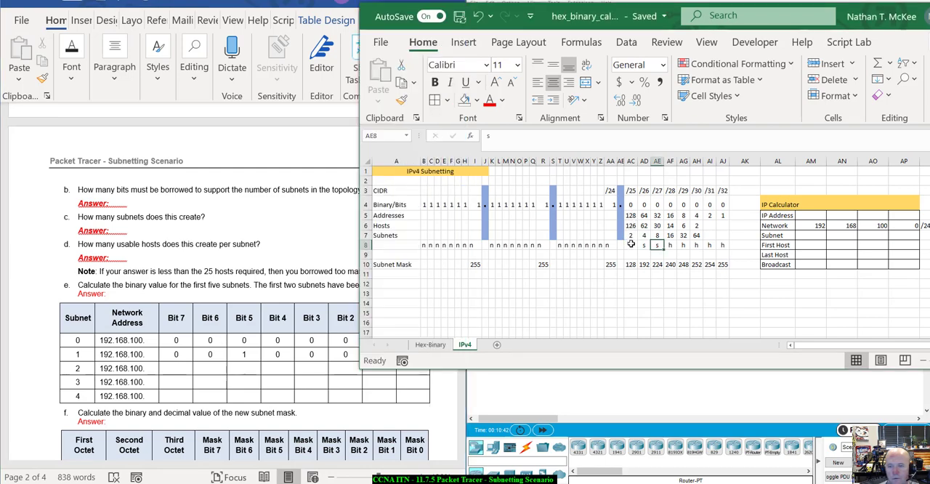
left_click(710, 204)
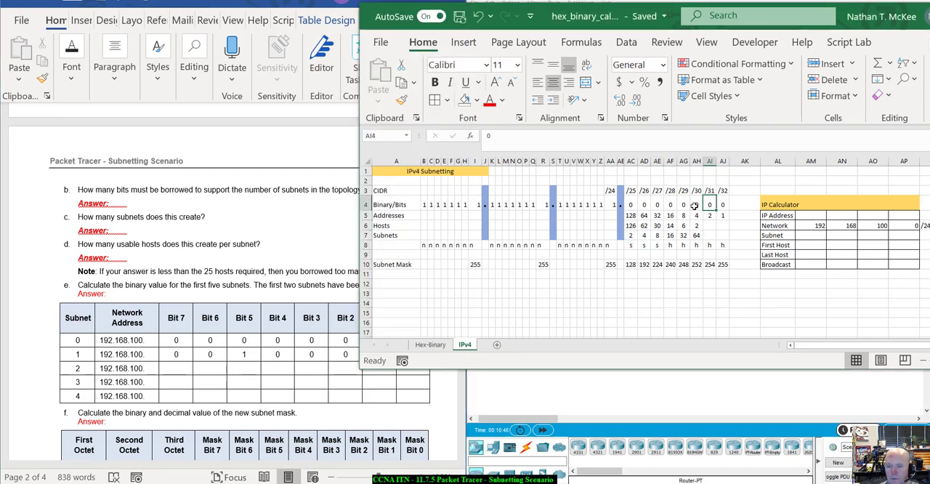
left_click(696, 205)
left_click(683, 205)
left_click(671, 205)
left_click(655, 206)
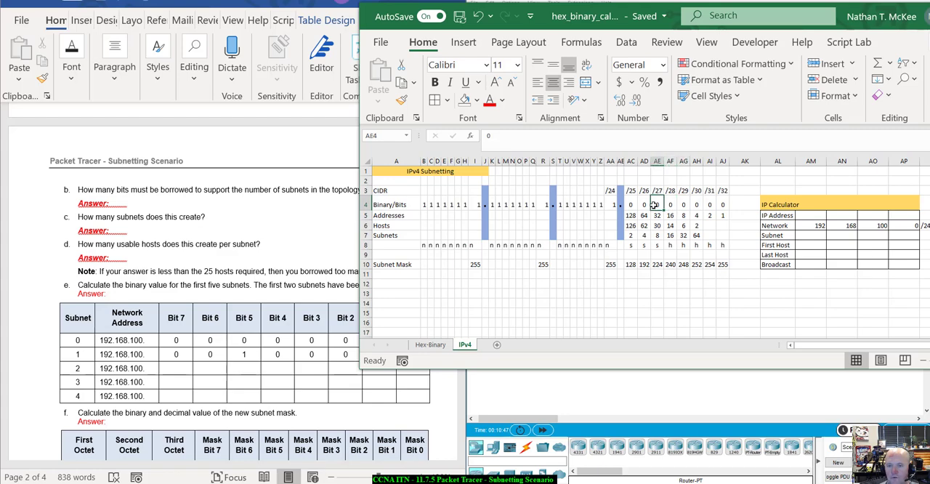
left_click(644, 205)
left_click(631, 205)
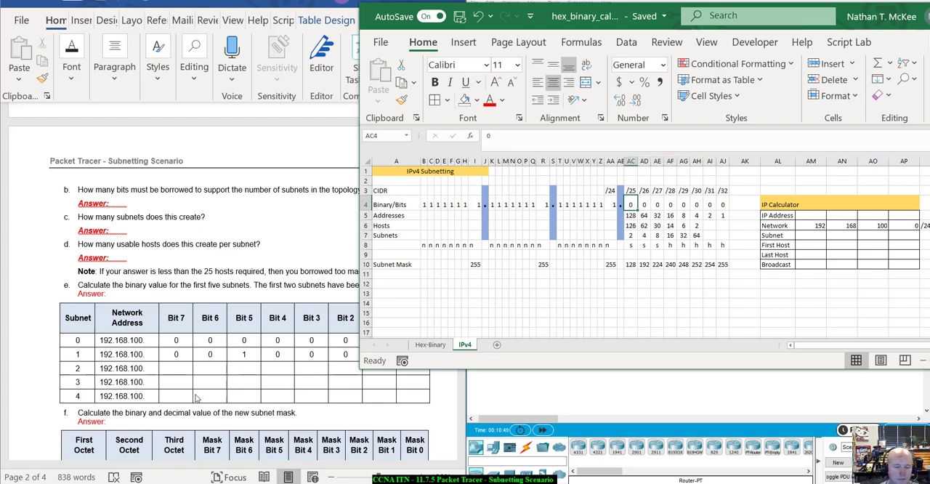
Step: Enter 0 as subnet 2's Bit 0 in question e's Word table and color the bit cells of subnets 2 to 4 red
left_click(413, 367)
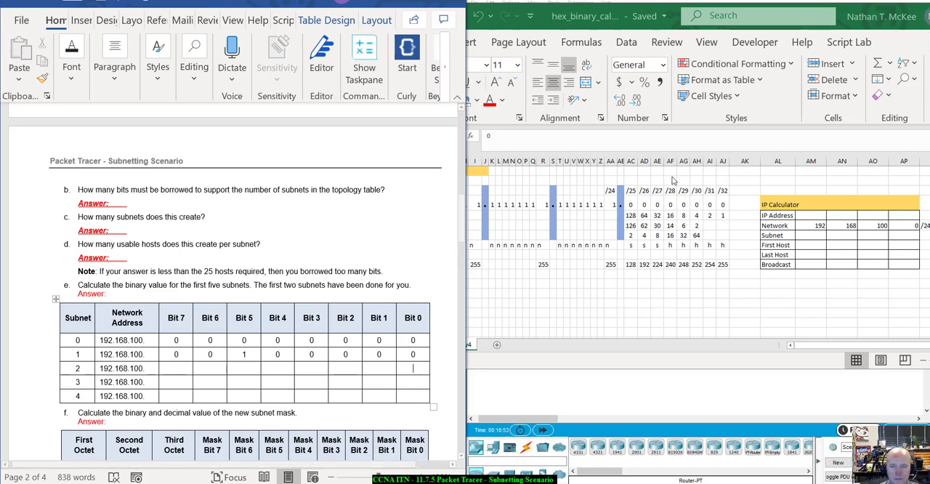
left_click(246, 367)
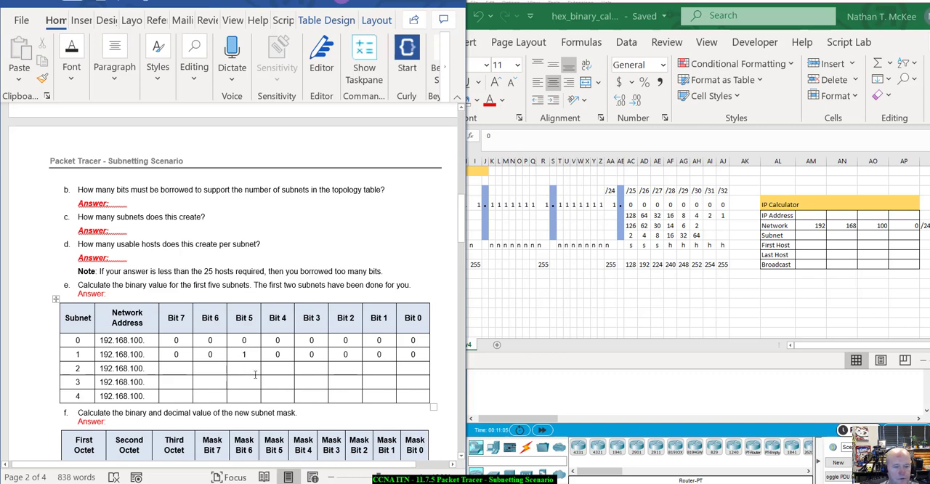
left_click(411, 368)
type("0")
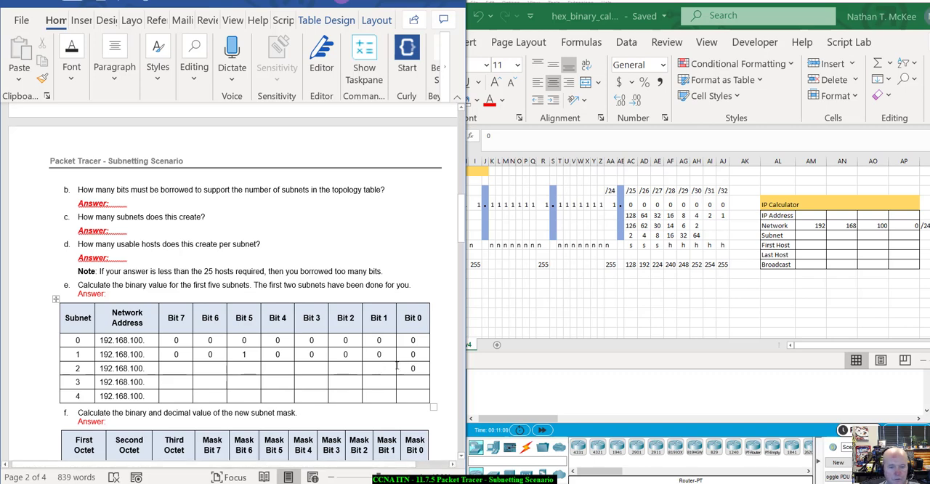
double_click(421, 369)
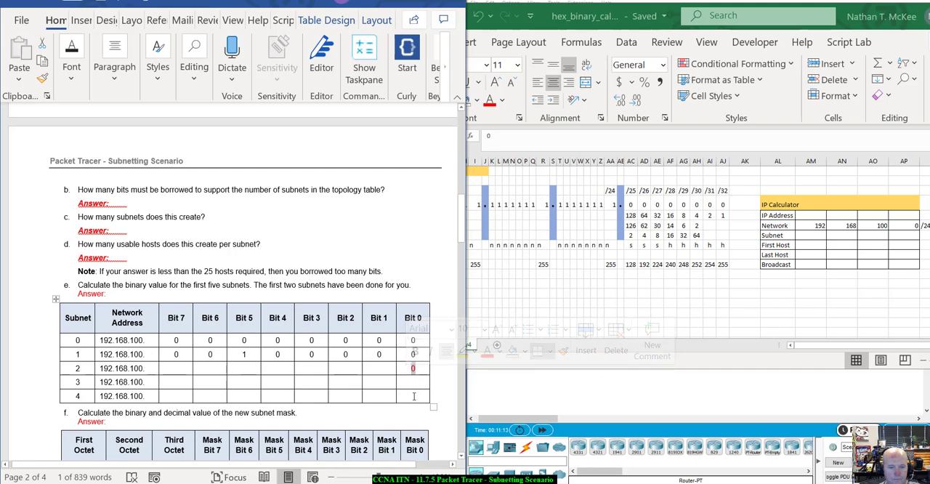
mouse_move(418, 394)
left_mouse_down()
mouse_move(169, 384)
mouse_move(173, 367)
left_mouse_up()
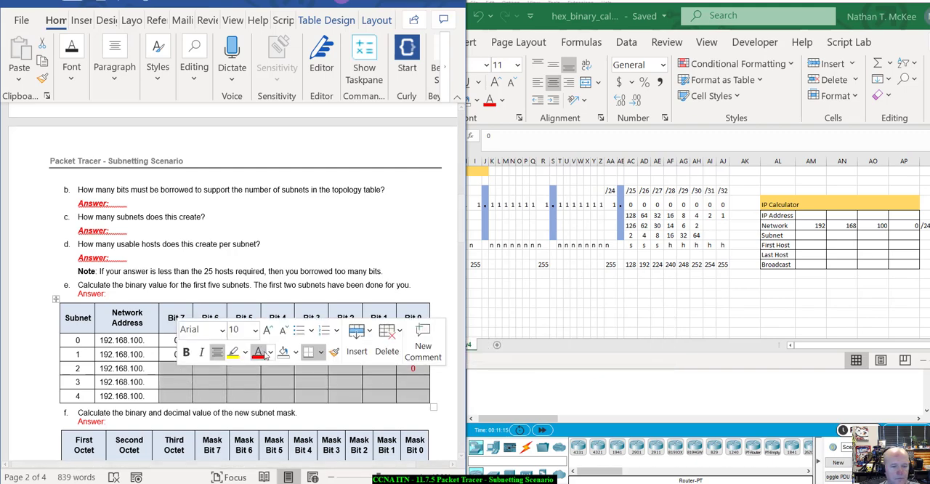
left_click(262, 356)
left_click(290, 381)
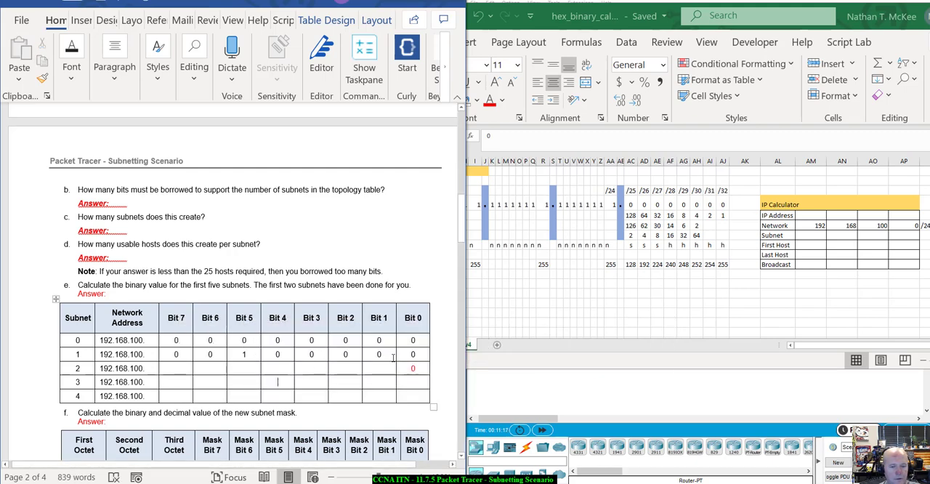
Step: Fill in subnet 2's remaining bits in question e's table: 1 for Bit 6 and 0 for Bit 7 and Bits 5 to 1
type("0")
left_click(355, 369)
type("0")
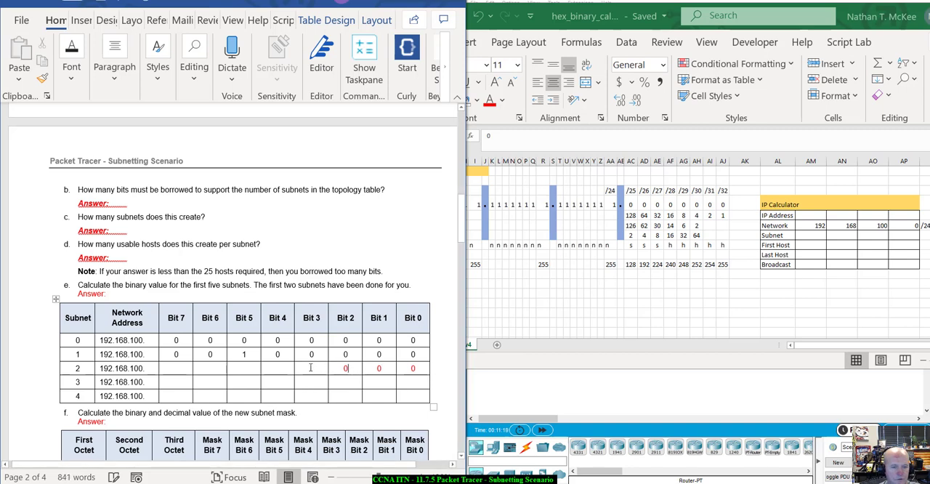
type("0")
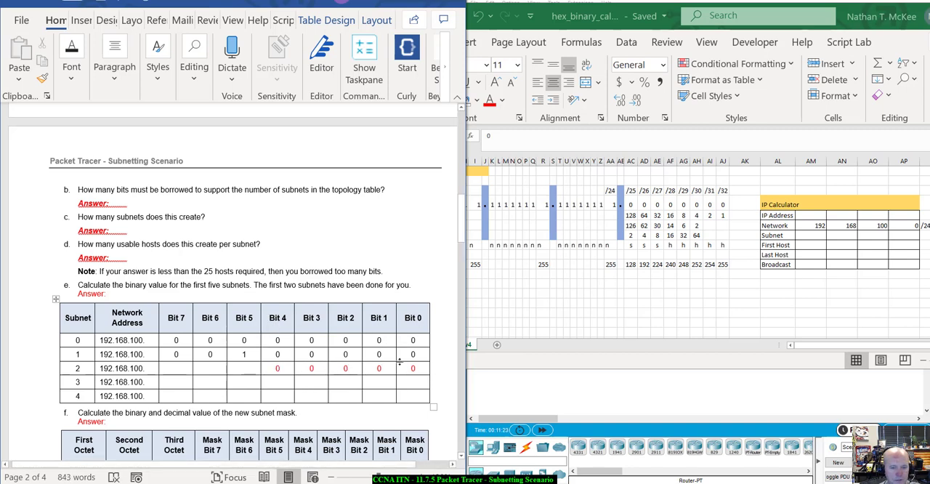
left_click(253, 370)
type("0")
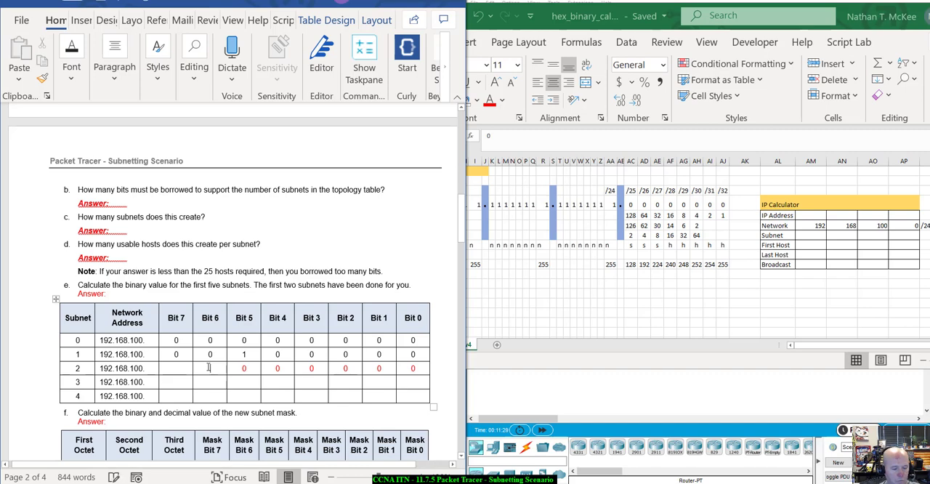
left_click(208, 367)
type("1")
left_click(178, 369)
type("0")
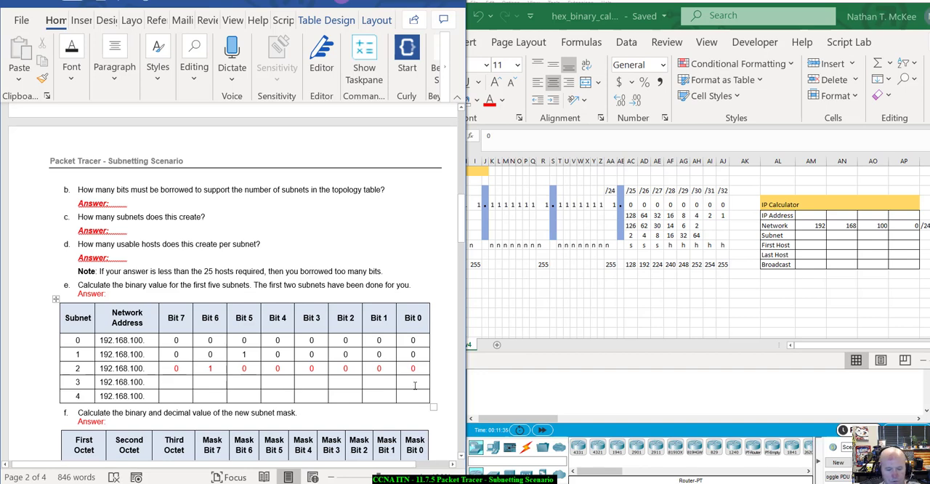
Step: Fill in subnet 3's Bit 7 to Bit 0 values in question e's table as 0 1 1 0 0 0 0 0
left_click(415, 386)
type("0")
left_click(378, 383)
type("0")
left_click(345, 383)
type("0")
left_click(311, 384)
type("0")
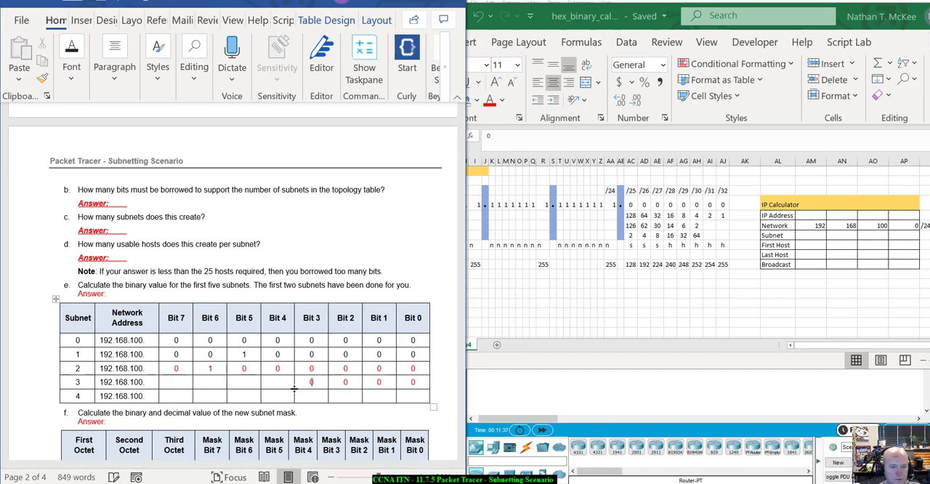
left_click(279, 384)
type("0")
left_click(250, 383)
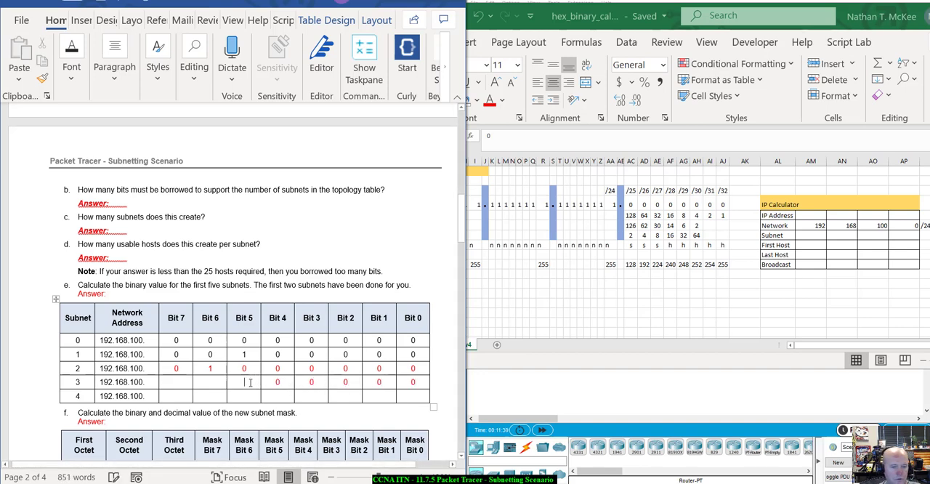
type("11")
left_click(188, 382)
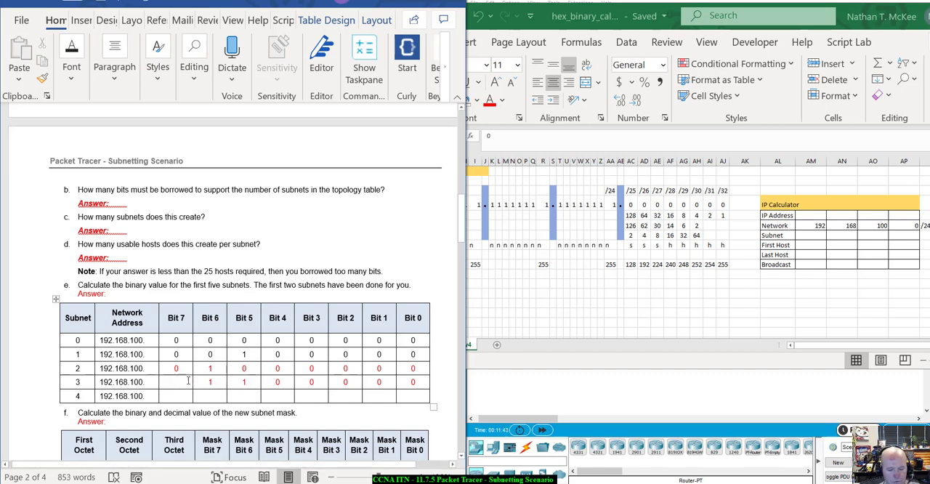
type("0")
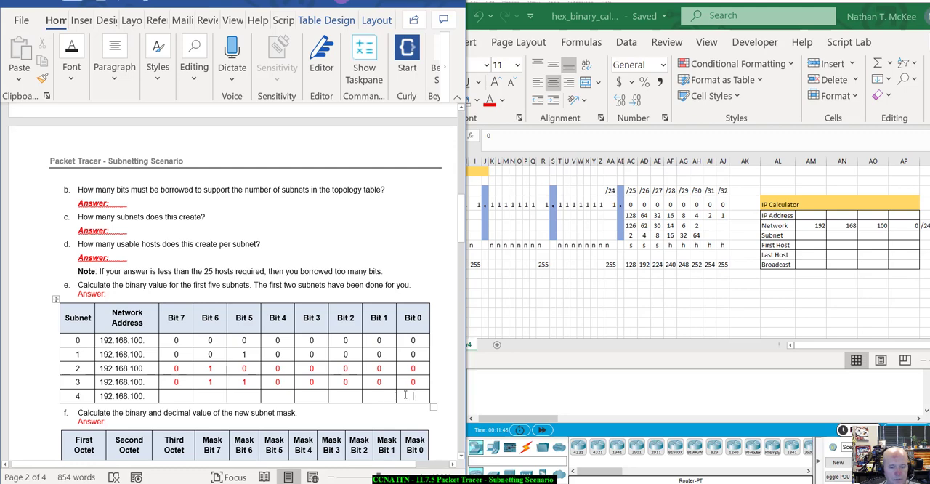
type("0")
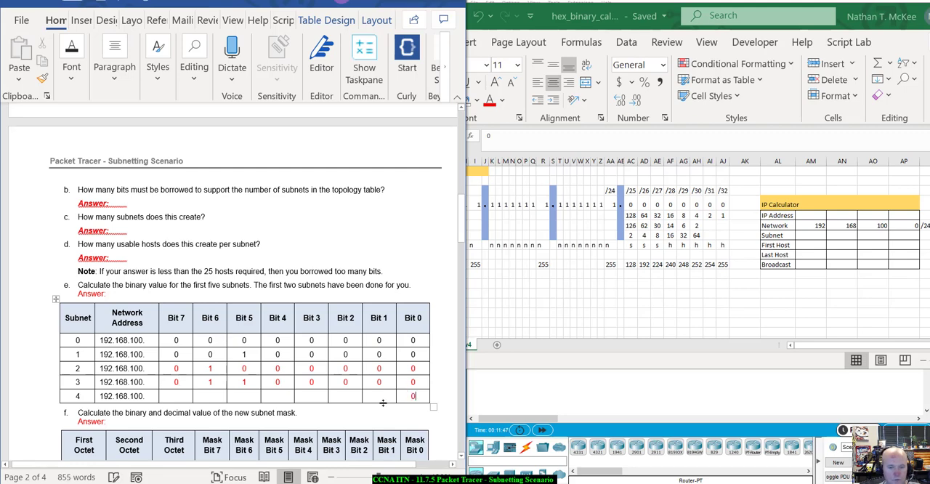
Step: Fill in subnet 4's Bit 7 to Bit 0 values in question e's table as 1 0 0 0 0 0 0 0
left_click(380, 396)
left_click(351, 396)
type("0")
left_click(314, 396)
type("0")
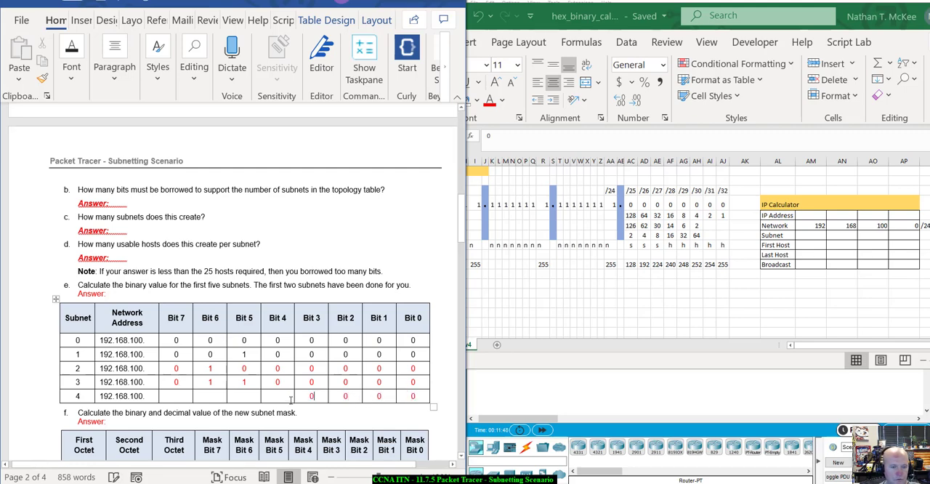
type("0")
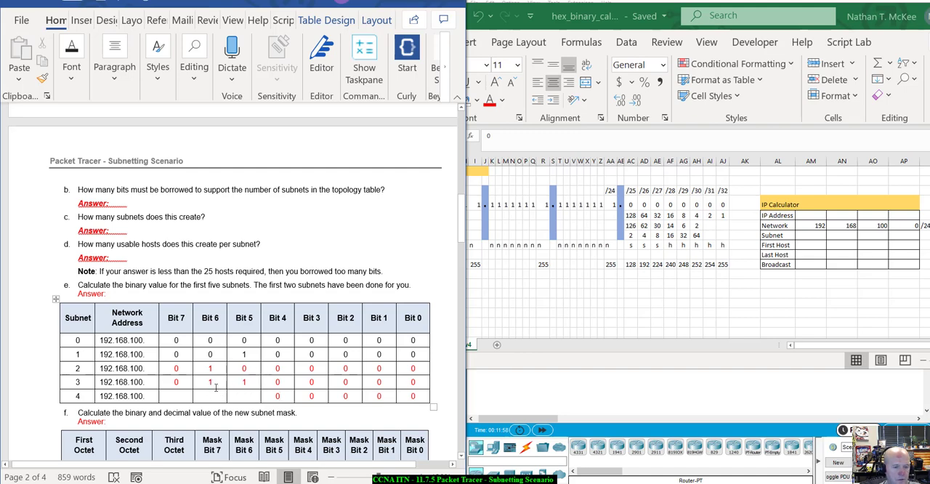
type("1")
left_click(206, 394)
type("0")
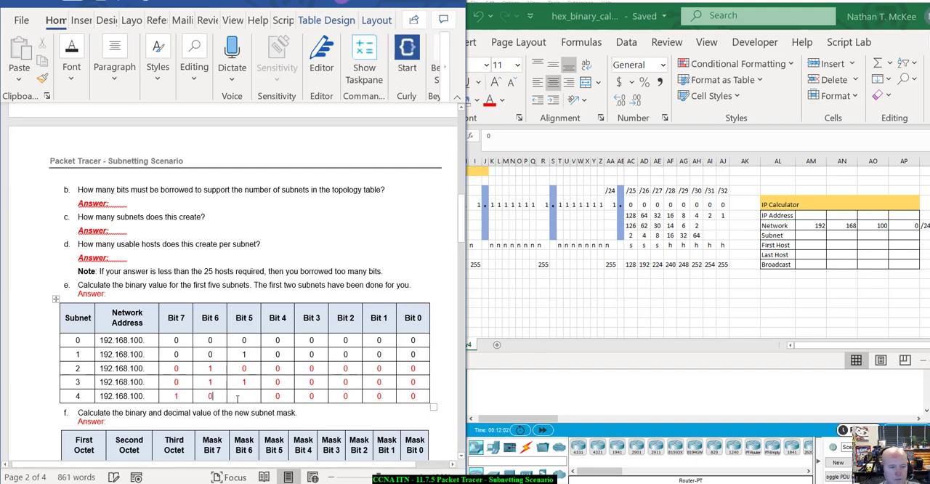
left_click(244, 396)
type("0")
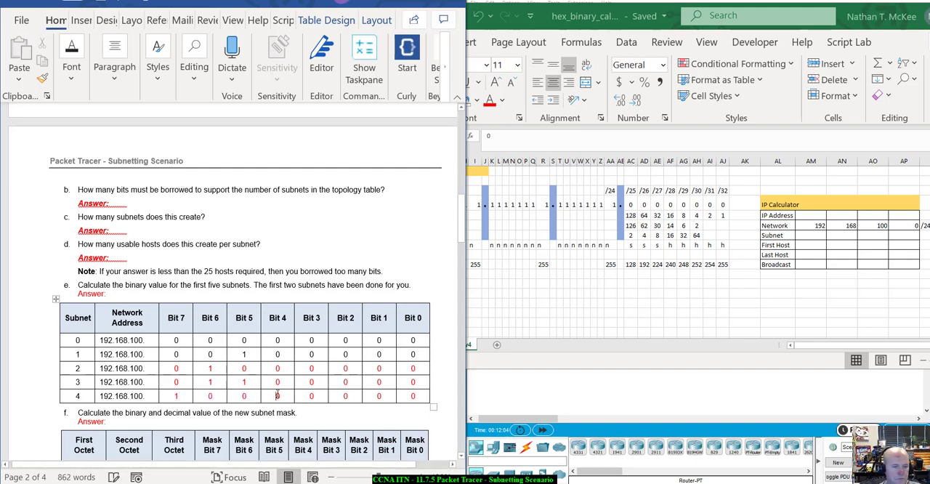
left_click(277, 395)
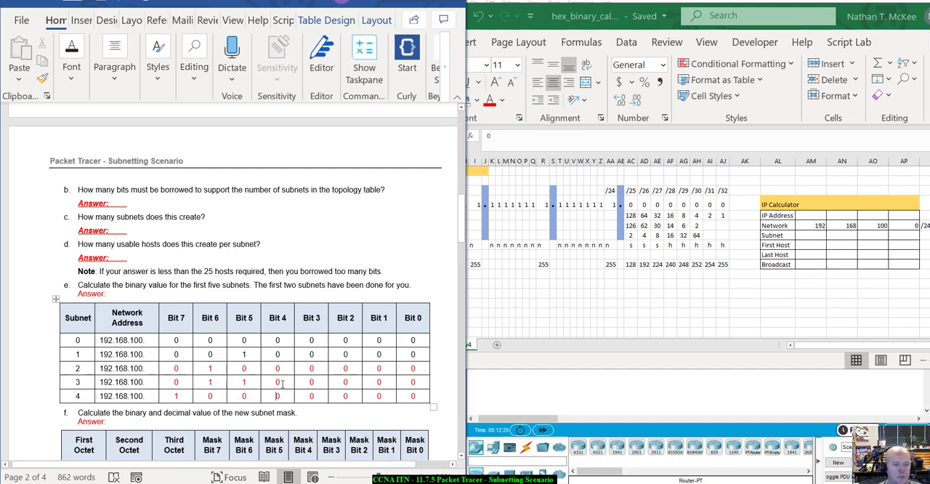
Step: Review question f's mask table in the Word lab and look up the /27 subnet mask in row 10 of the Excel sheet
scroll(282, 384, "down", 3)
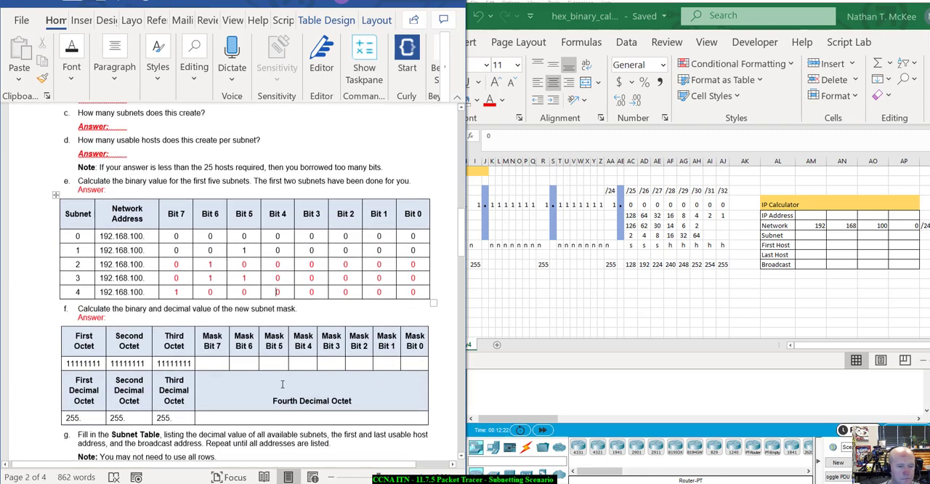
scroll(209, 386, "up", 2)
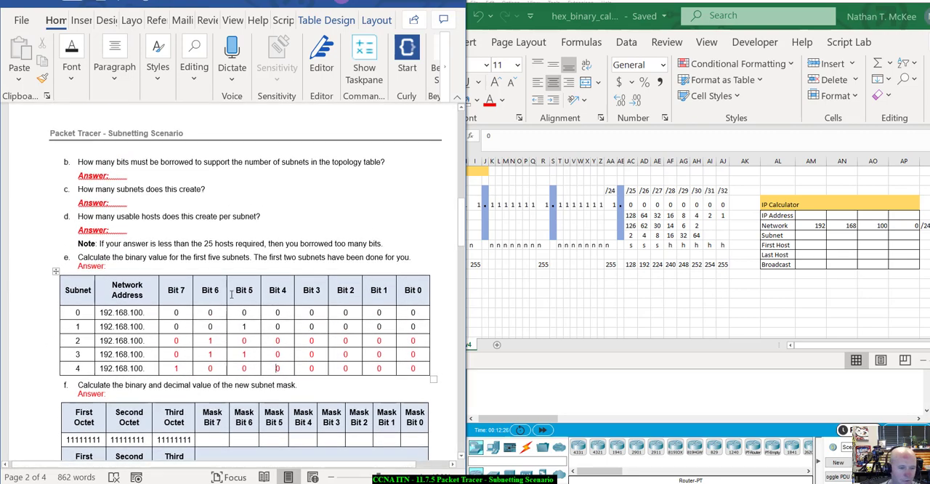
scroll(369, 204, "down", 5)
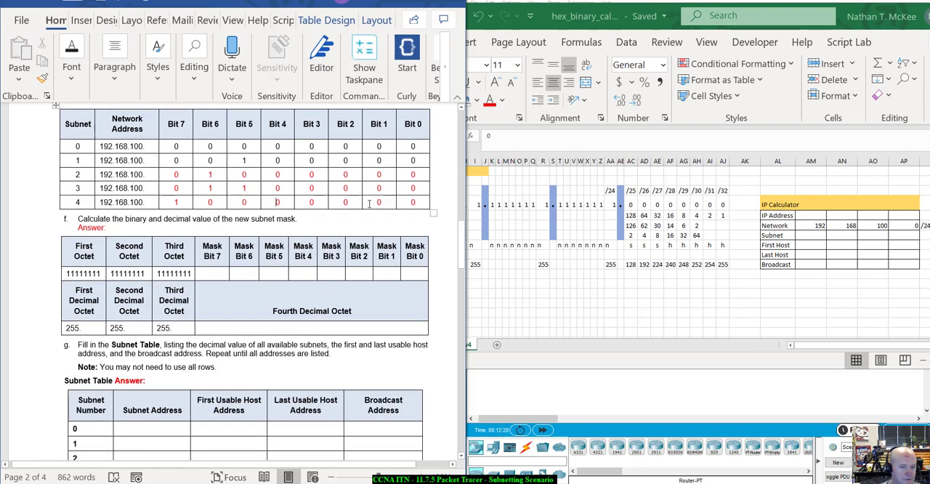
scroll(370, 204, "up", 2)
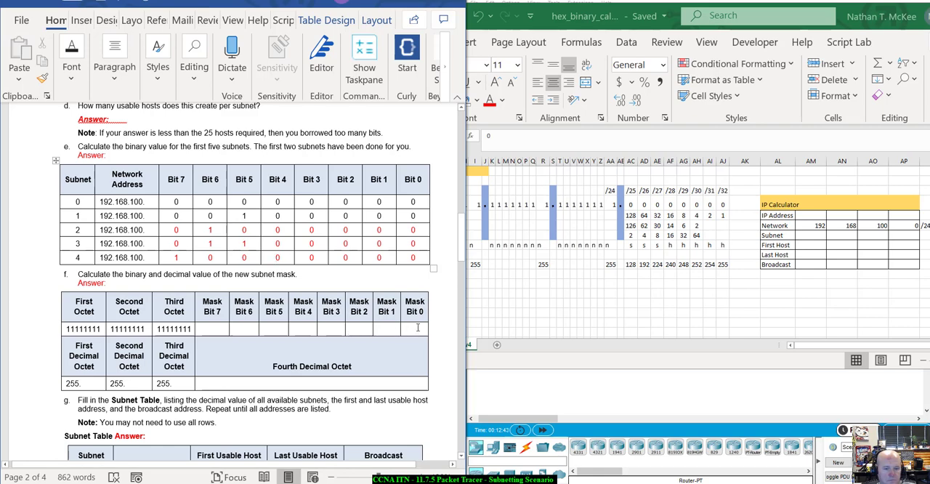
left_click(251, 385)
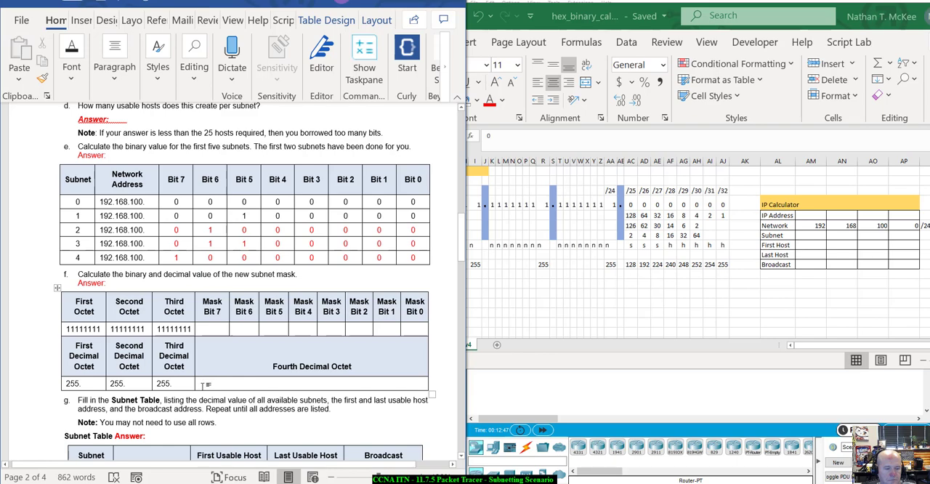
left_click(719, 311)
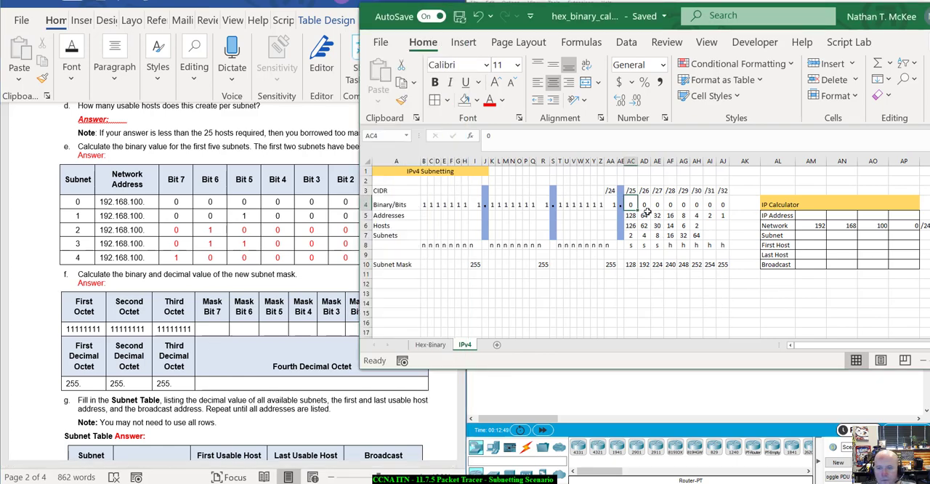
left_click_drag(632, 246, 658, 245)
left_click(657, 191)
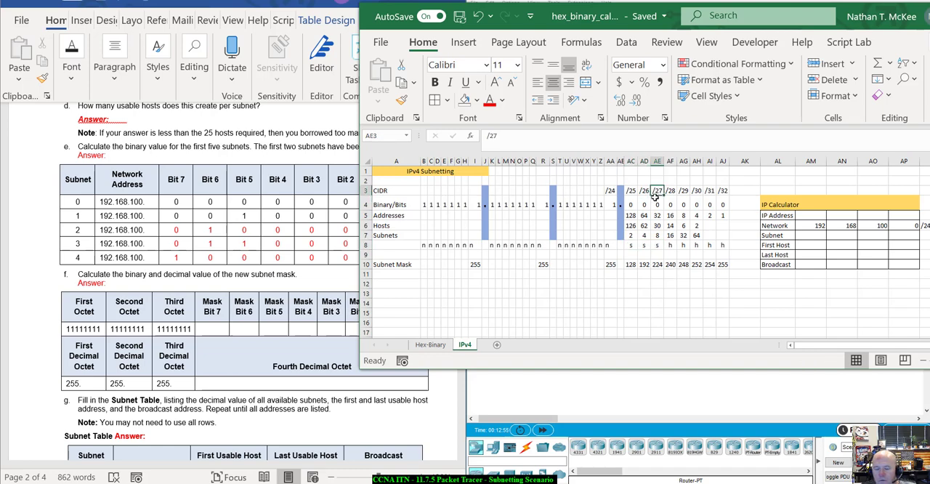
left_click(634, 264)
left_click(645, 267)
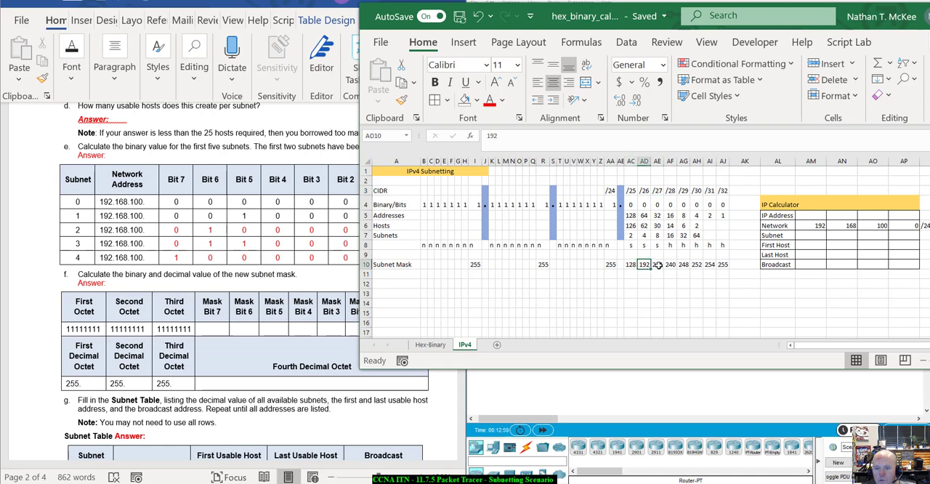
left_click(657, 265)
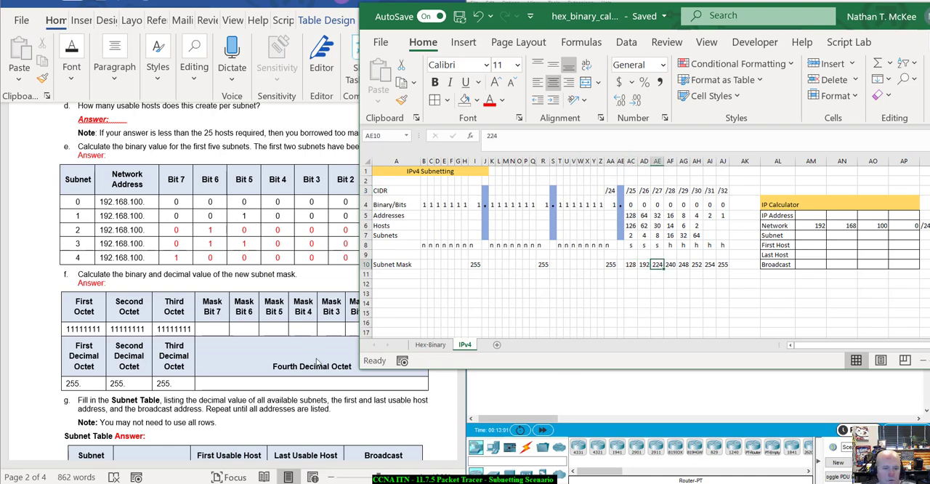
Step: Copy the red formatting of subnet 4's Bit 6 value to the Fourth Decimal Octet cell in question f's table
left_click(279, 386)
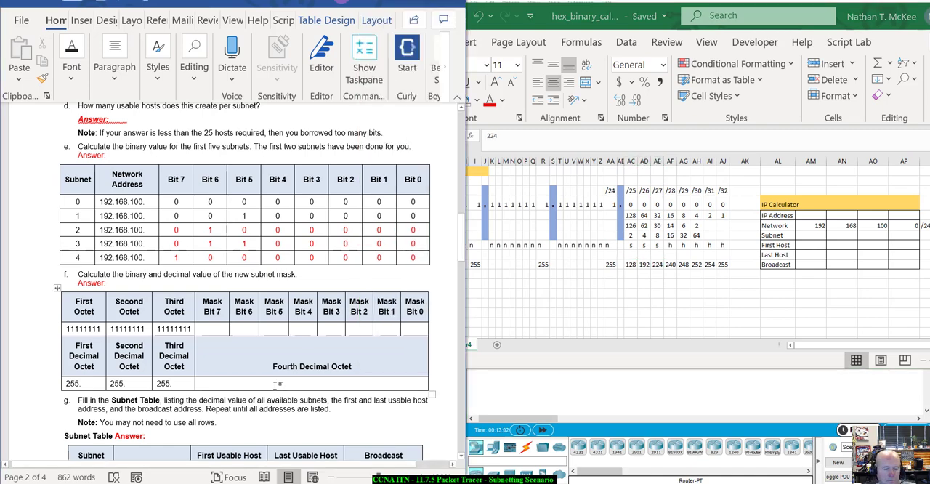
double_click(214, 255)
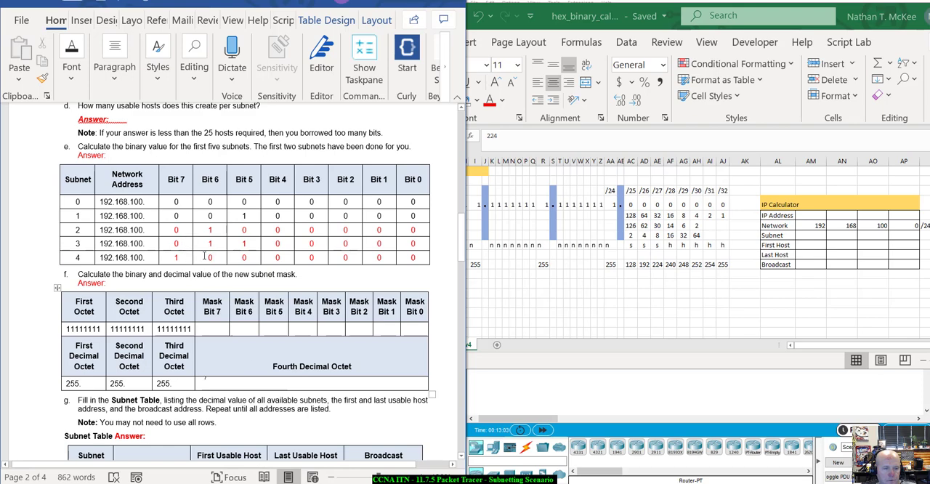
left_click(42, 78)
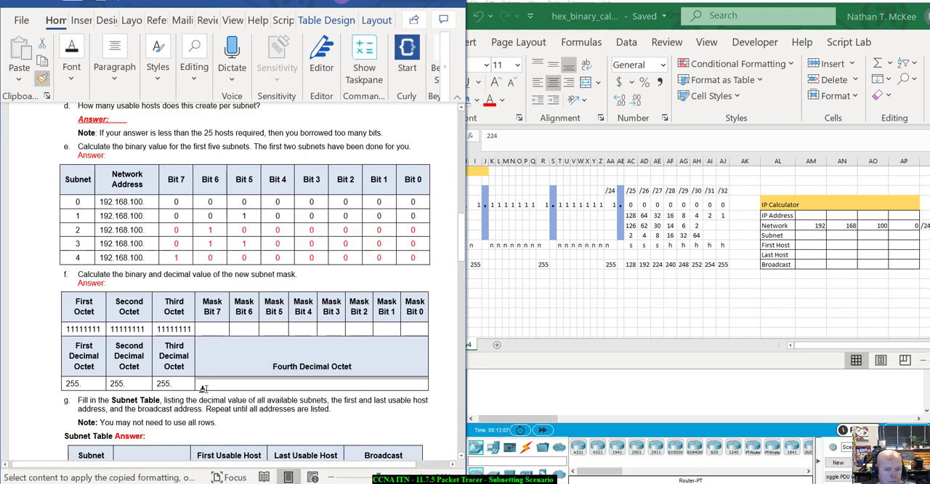
mouse_move(203, 384)
left_mouse_down()
mouse_move(331, 384)
mouse_move(294, 369)
mouse_move(306, 388)
left_mouse_up()
Step: Enter 224 as the Fourth Decimal Octet in question f's table, without adding an extra row
left_click(324, 384)
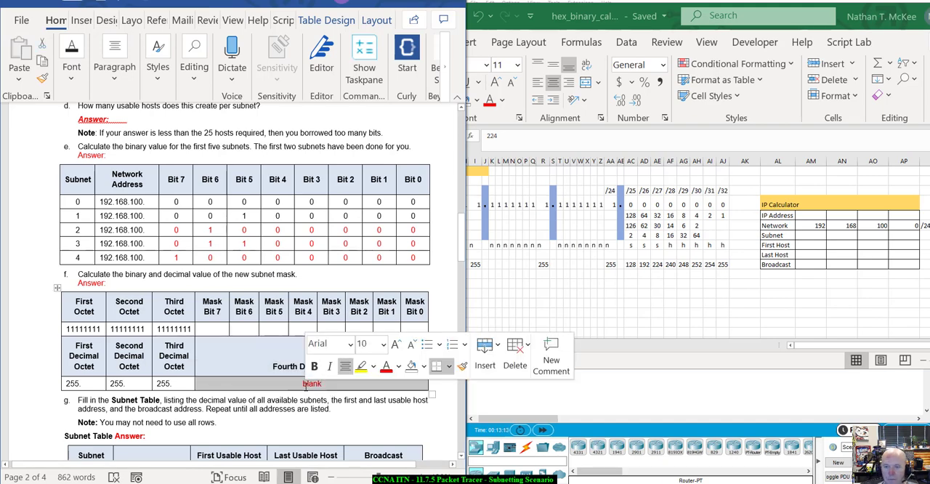
type("225")
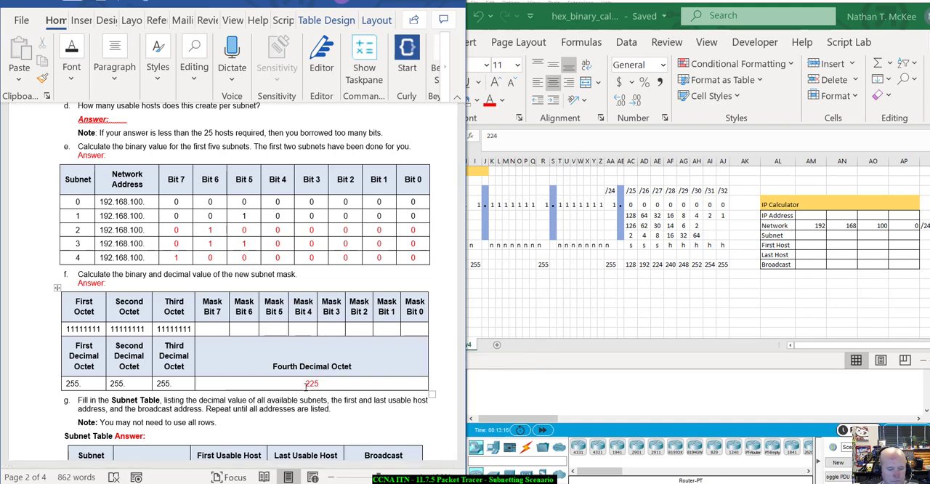
key("BackSpace")
type("4")
key("Tab")
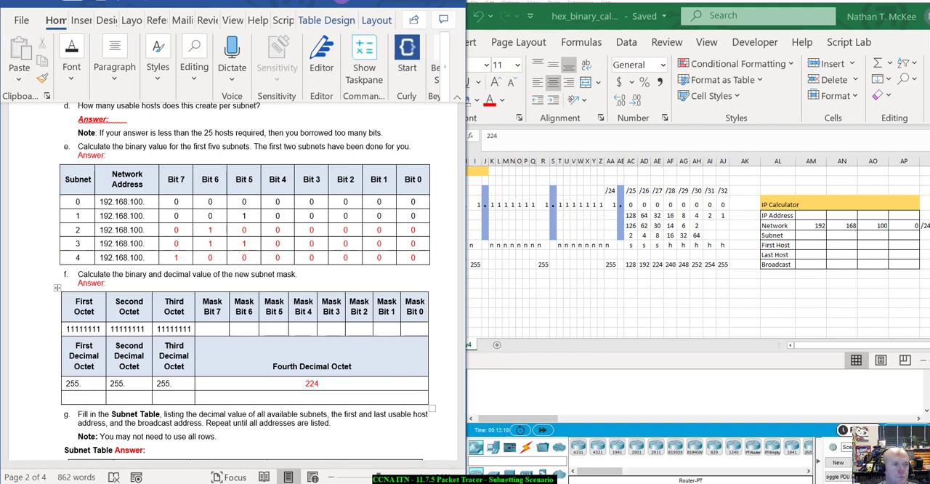
key("ctrl+z")
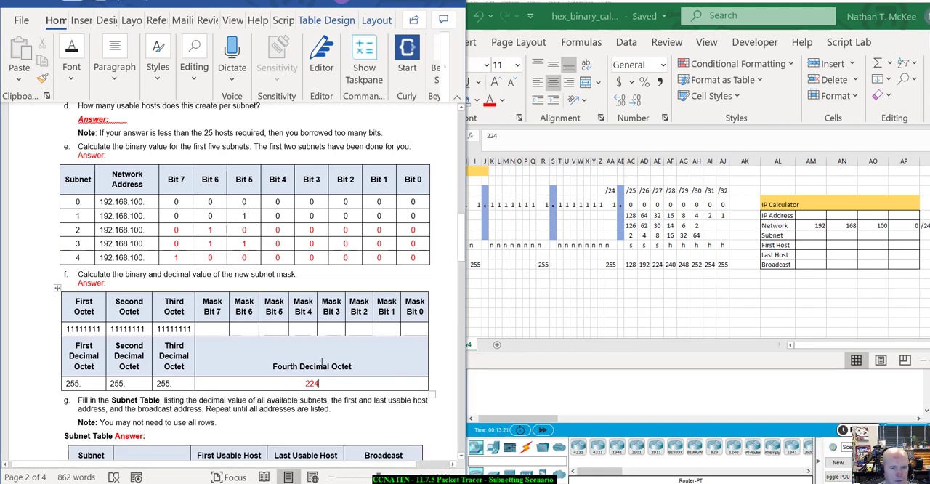
Step: Copy the red formatting of 224 to the empty mask bit cells in question f's table and delete their placeholder text
left_click(418, 328)
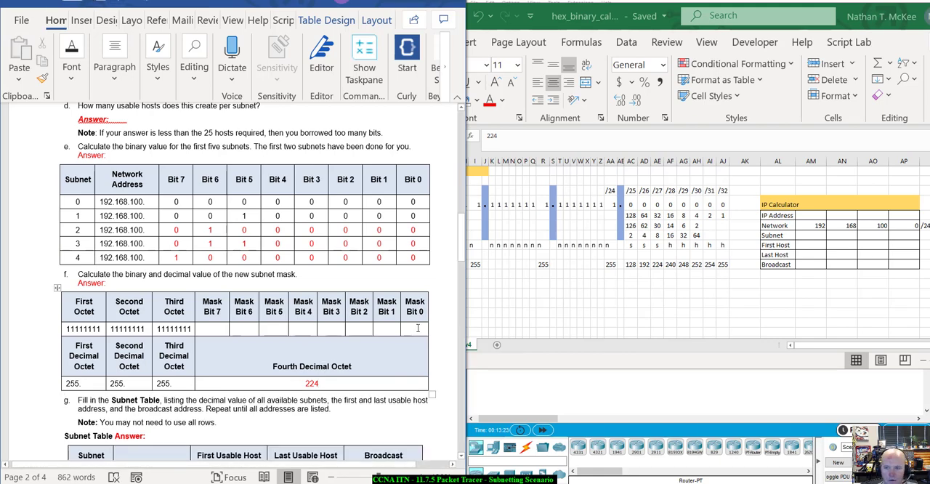
left_click_drag(418, 328, 303, 328)
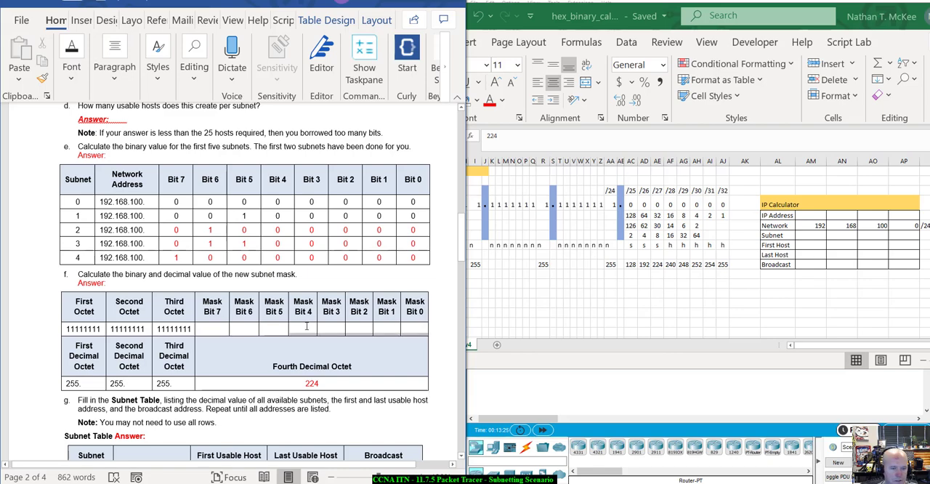
double_click(311, 383)
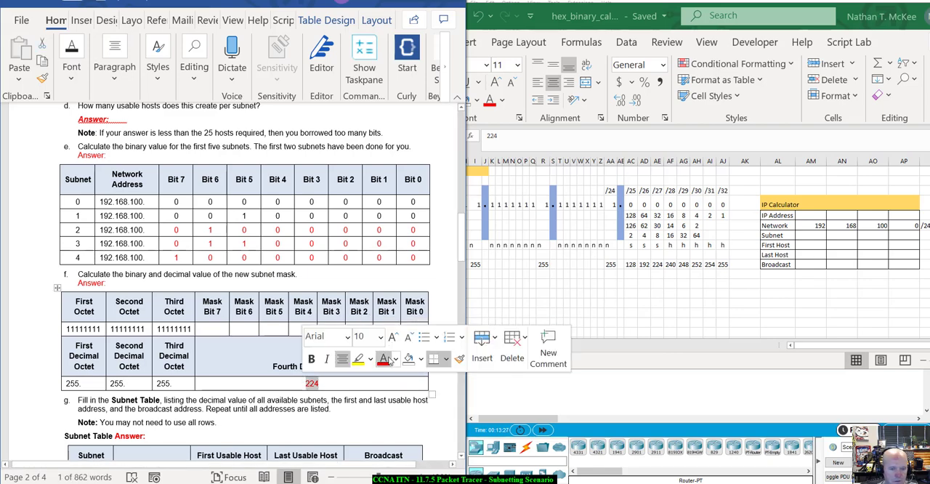
left_click(459, 359)
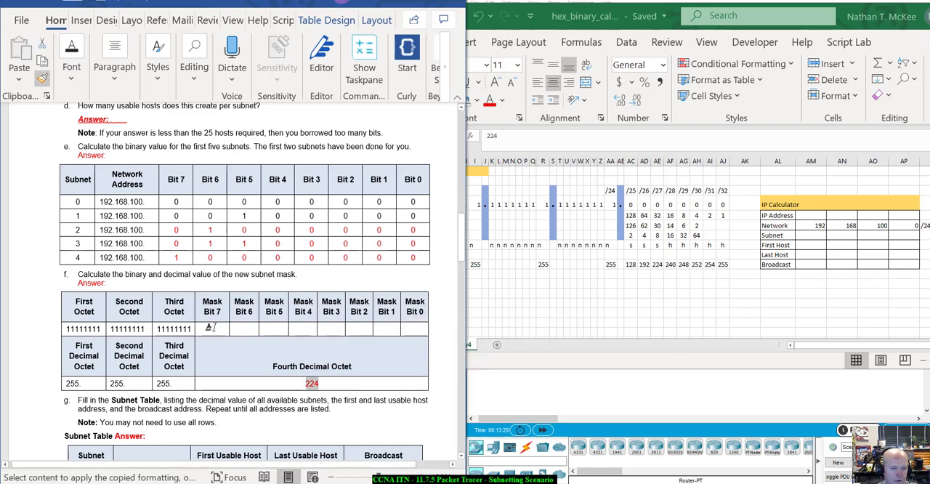
mouse_move(278, 327)
left_mouse_down()
mouse_move(415, 329)
mouse_move(204, 329)
mouse_move(216, 328)
left_mouse_up()
key("Delete")
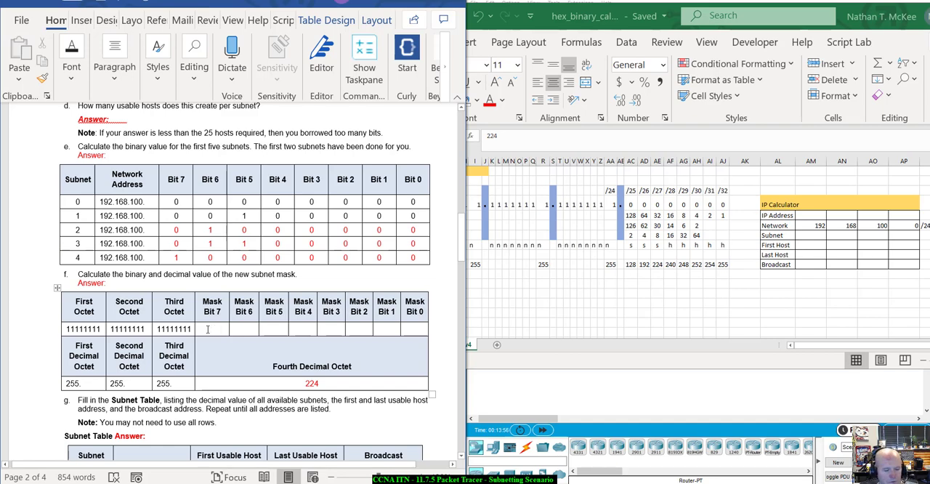
Step: Fill in 1 for Mask Bits 7, 6 and 5 in question f's table
type("1")
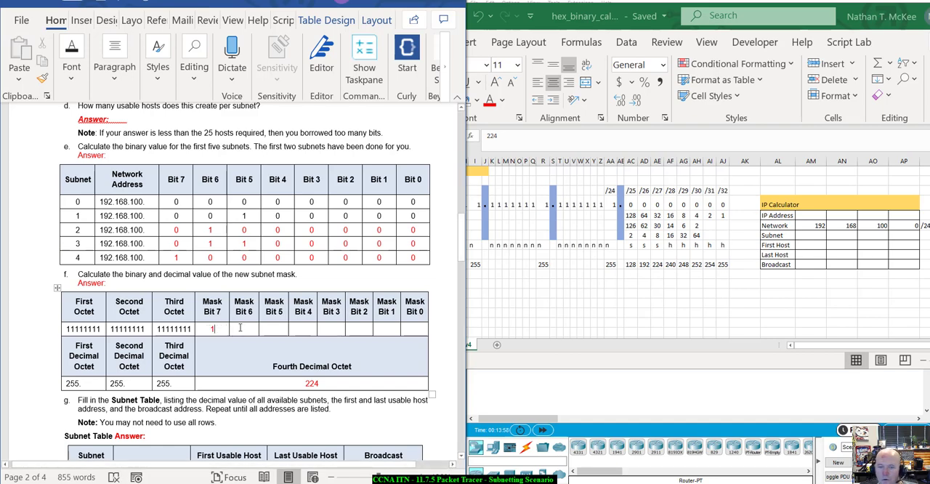
left_click(240, 328)
type("1")
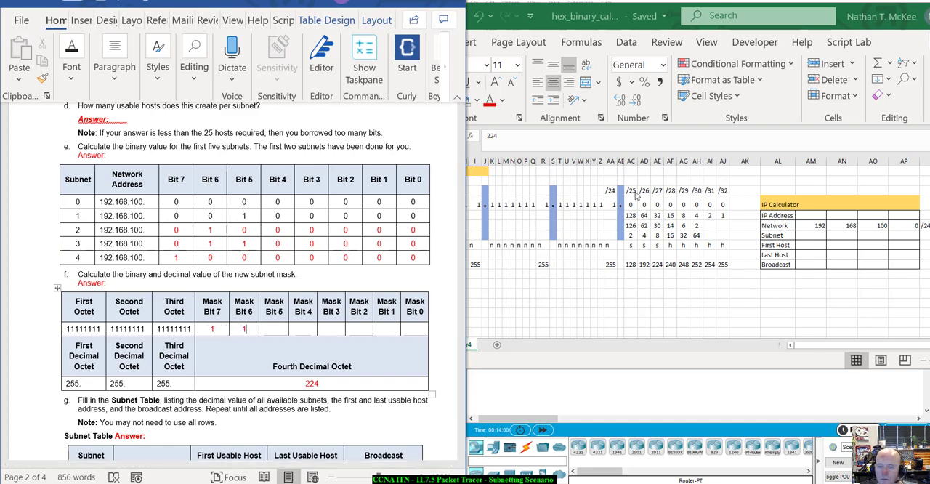
left_click(285, 333)
type("1")
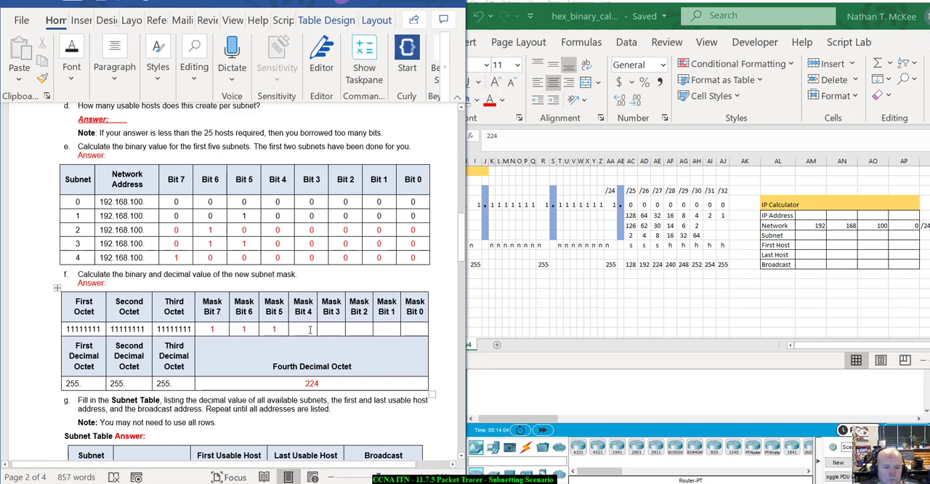
Step: Fill in 0 for Mask Bits 4 to 0 in question f's table
left_click(310, 330)
type("0")
left_click(333, 329)
type("0")
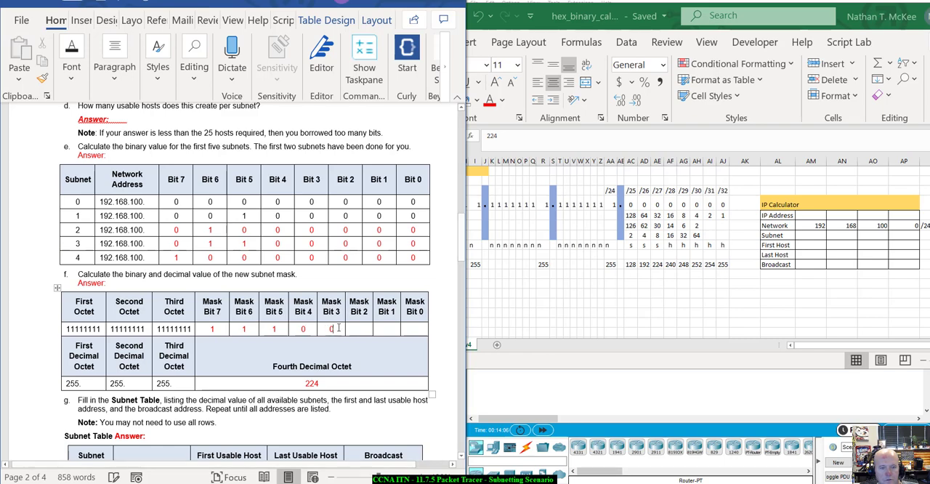
left_click(367, 328)
type("0")
left_click(392, 324)
type("0")
left_click(418, 329)
type("0")
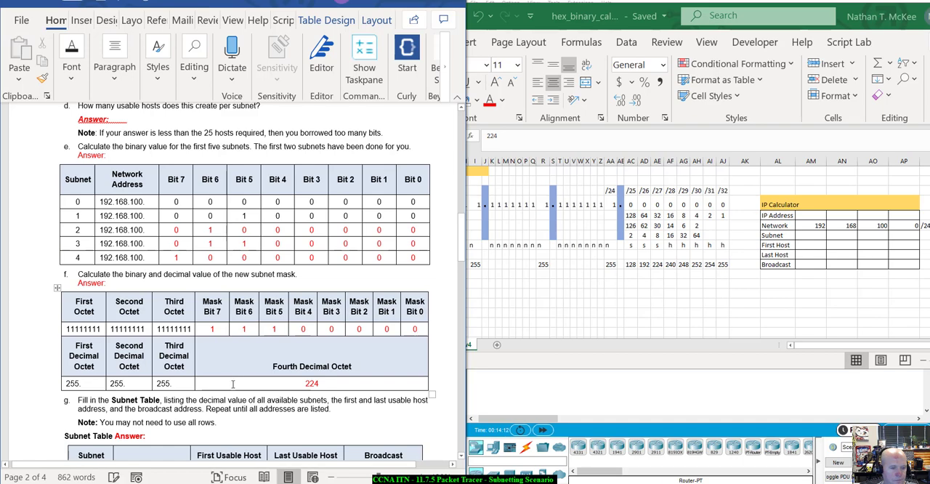
Step: Switch to Calculator, add 128 + 64 + 32 to check the mask's fourth octet, and move it off the document
scroll(235, 381, "down", 1)
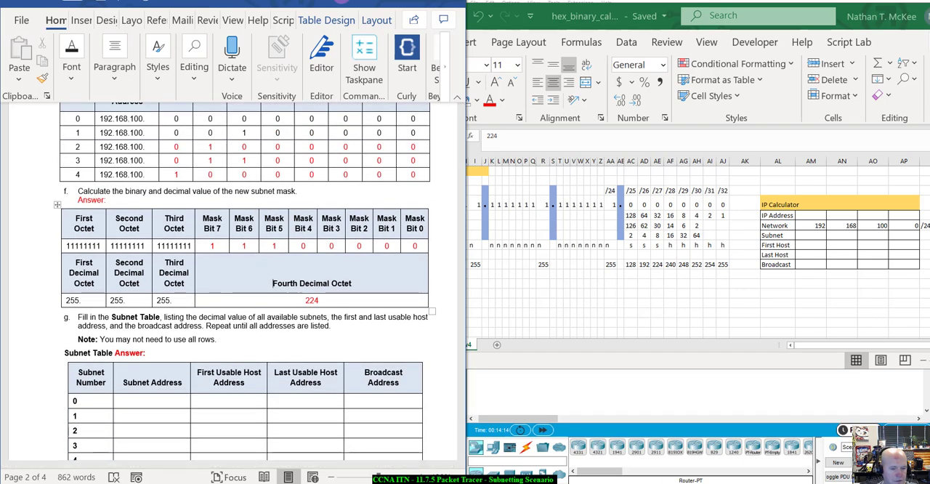
left_click(109, 483)
type("ca;")
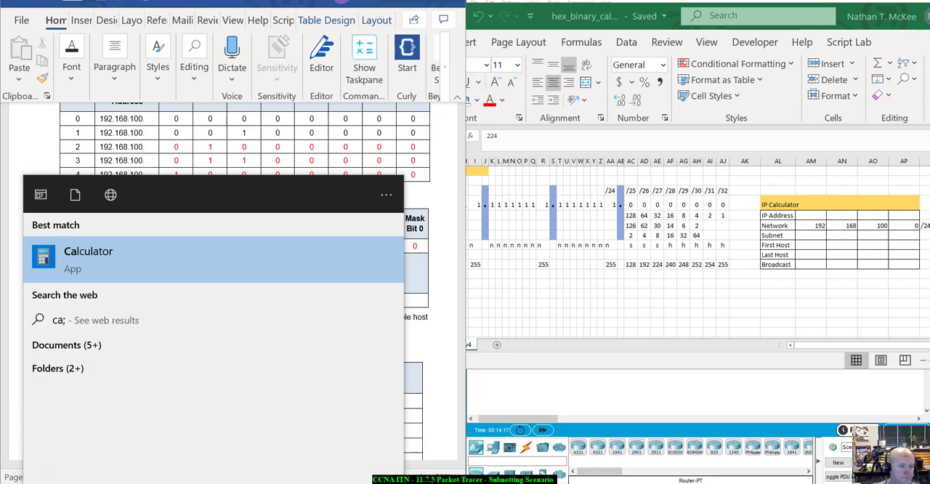
key("BackSpace")
type("lc")
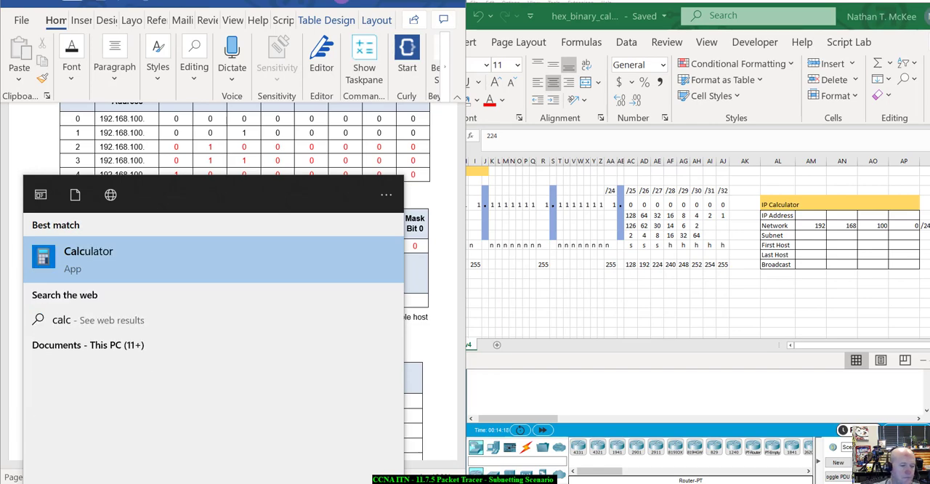
left_click(282, 250)
left_click_drag(336, 114, 618, 65)
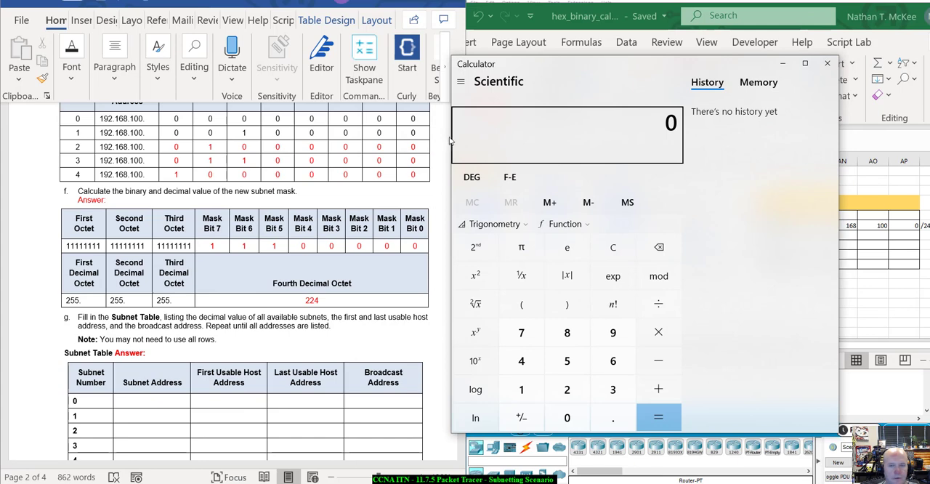
type("128 + ")
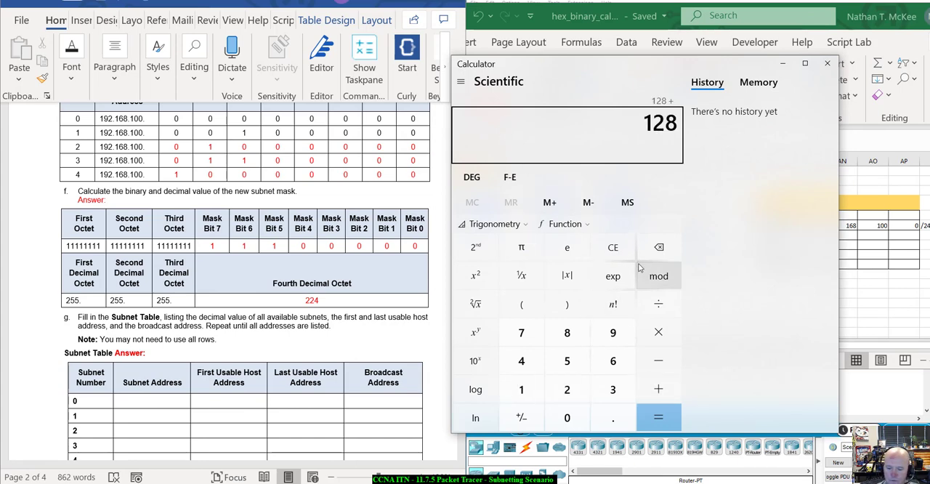
type("64 + 32")
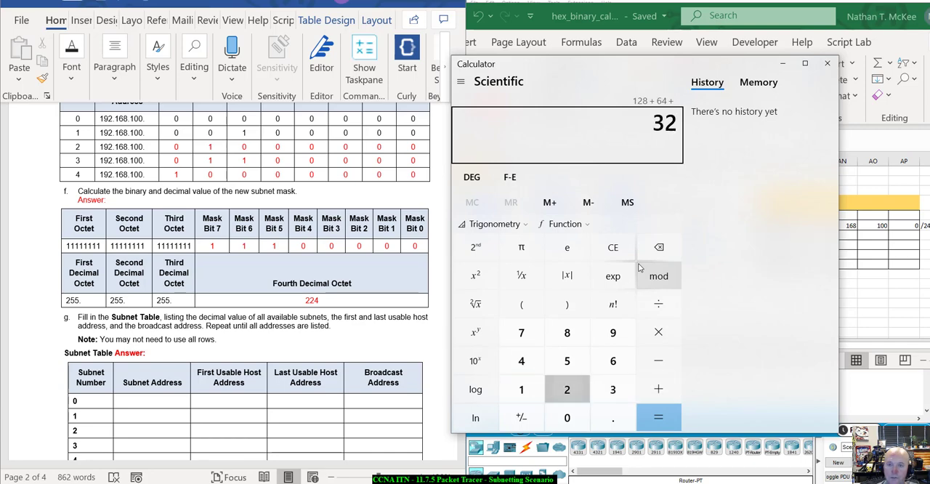
key("Return")
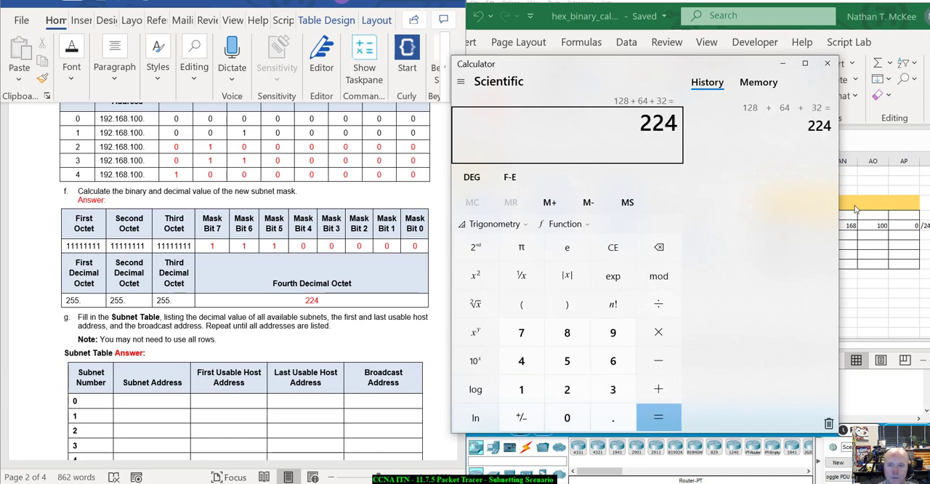
left_click_drag(671, 68, 0, 139)
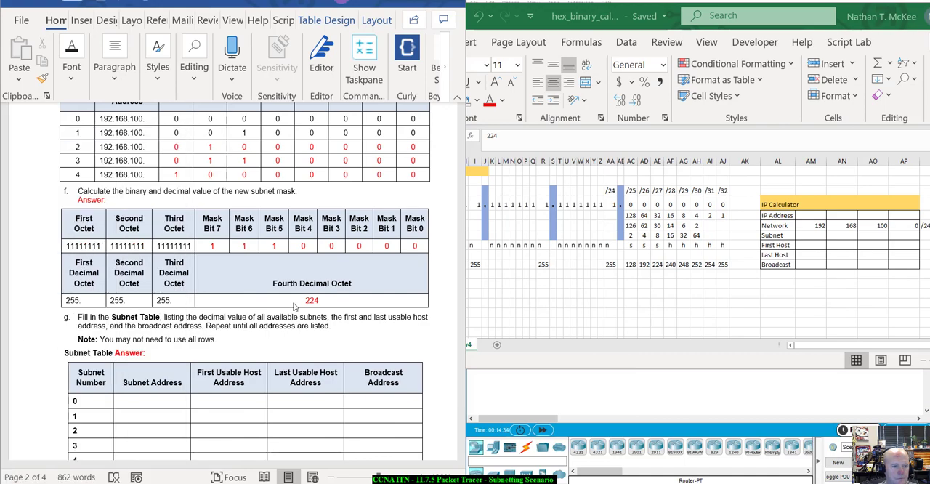
Step: Copy the red formatting of 224 to all empty cells of question g's Subnet Table and delete their placeholder text
scroll(295, 307, "down", 3)
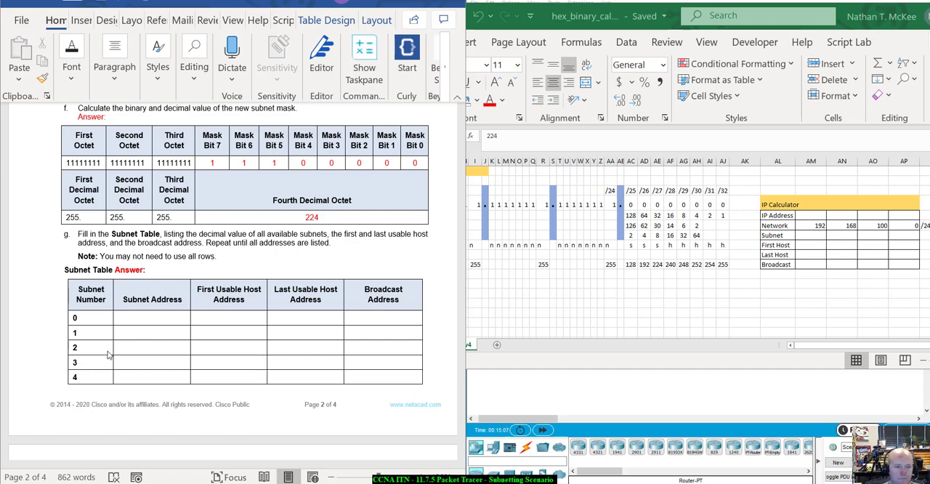
left_click(136, 318)
left_click(141, 318)
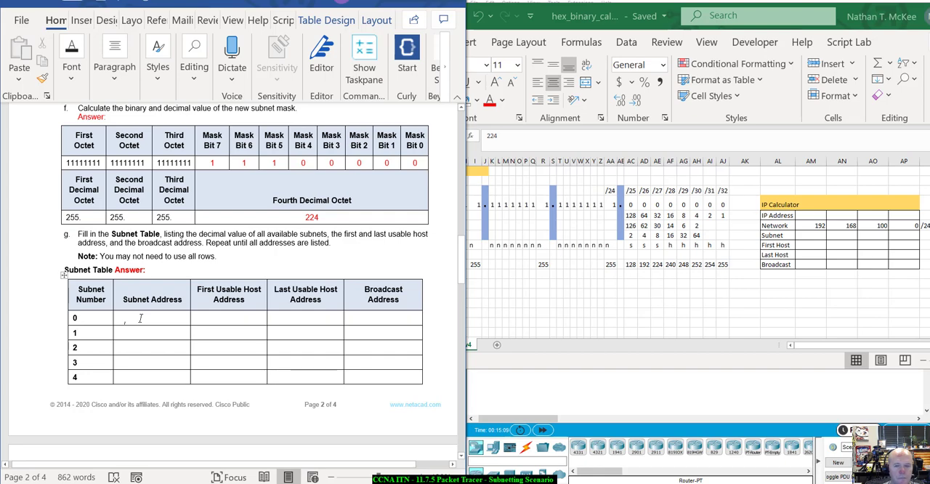
double_click(312, 217)
left_click(42, 79)
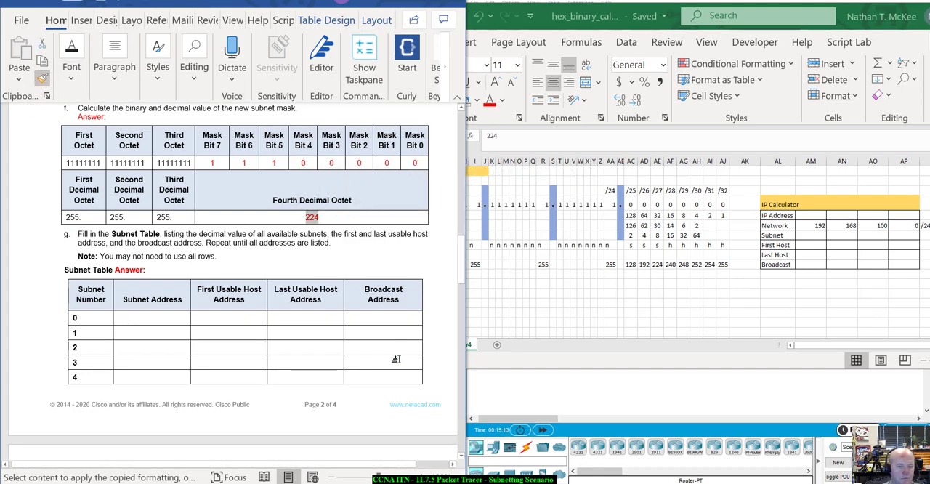
mouse_move(394, 378)
left_mouse_down()
mouse_move(135, 349)
mouse_move(131, 312)
left_mouse_up()
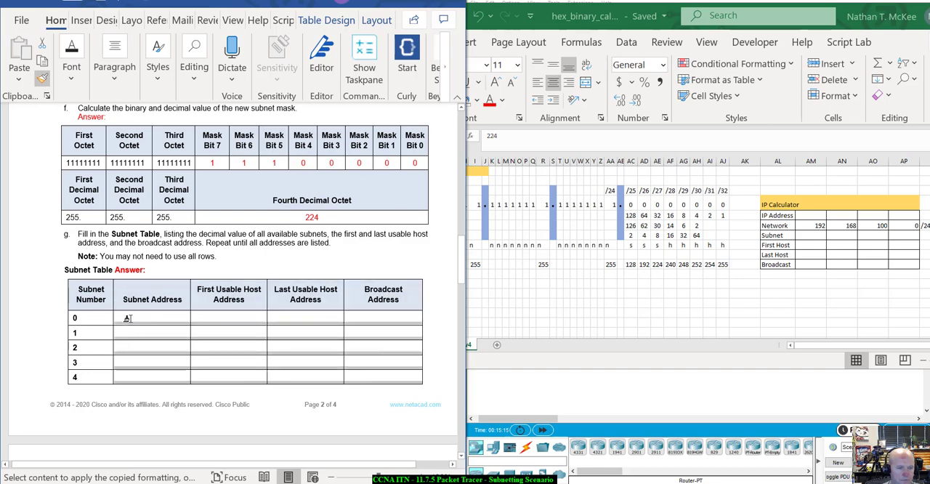
left_click(297, 377)
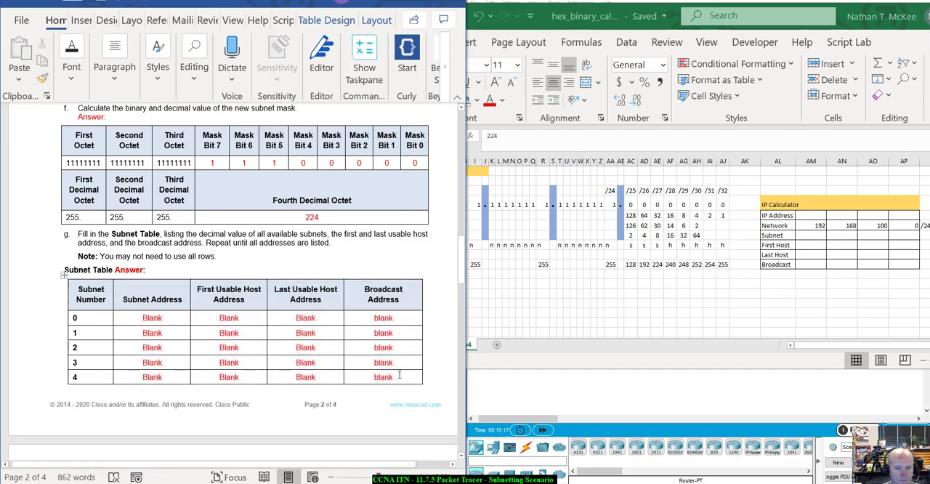
left_click_drag(399, 375, 135, 323)
key("Delete")
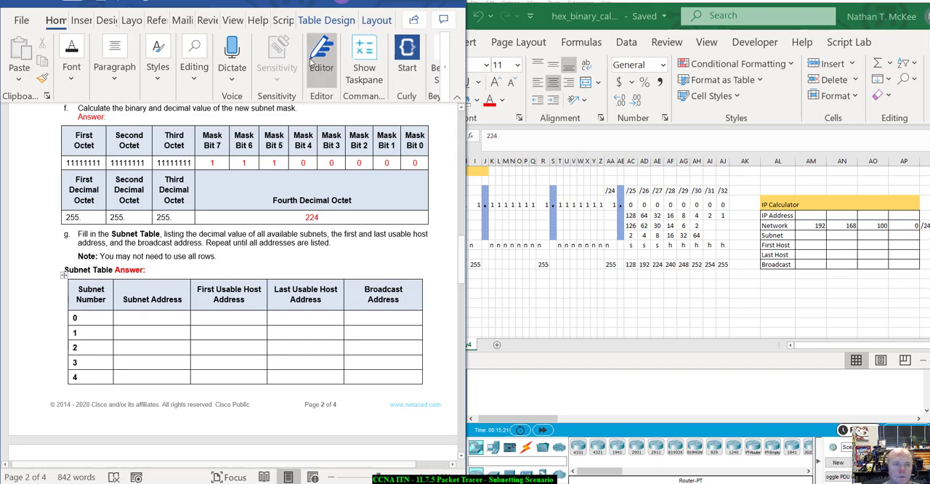
scroll(282, 324, "up", 3)
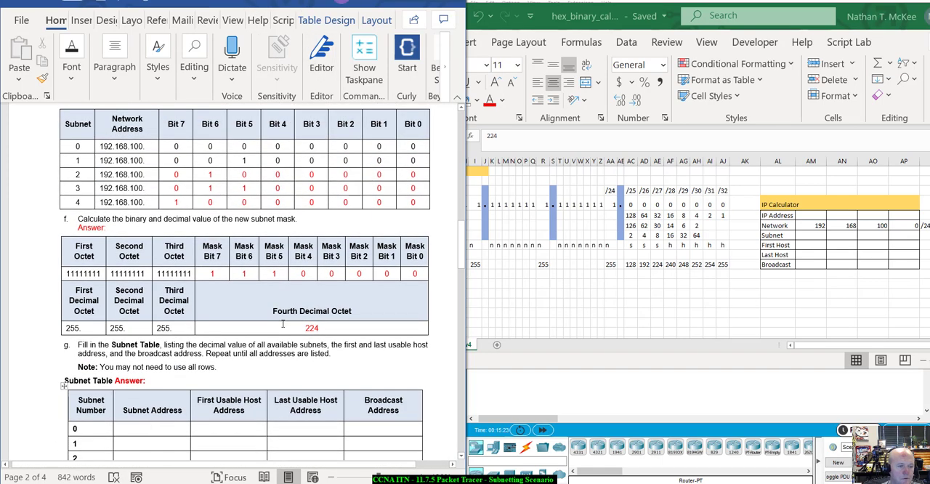
scroll(283, 324, "up", 3)
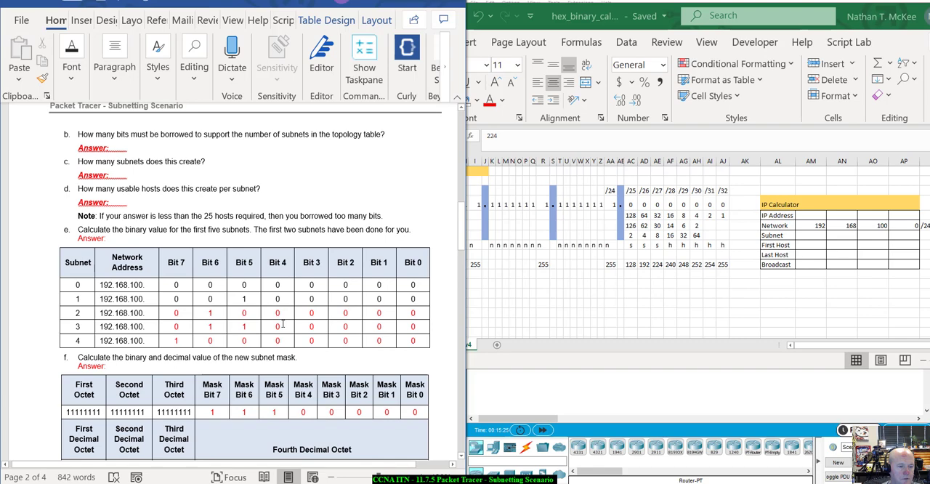
scroll(283, 324, "down", 5)
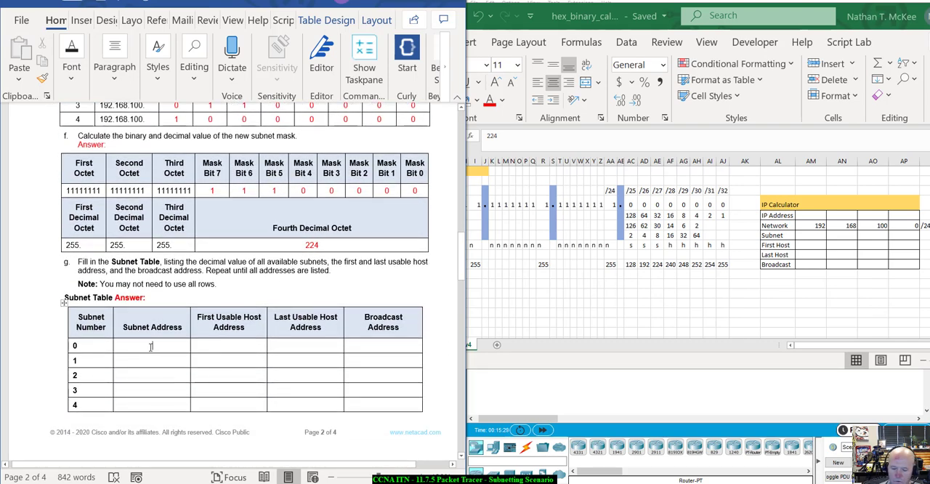
Step: Enter 192.168.100.0 as the Subnet Address of subnet 0 in question g's Subnet Table
left_click(151, 348)
type("192.168.")
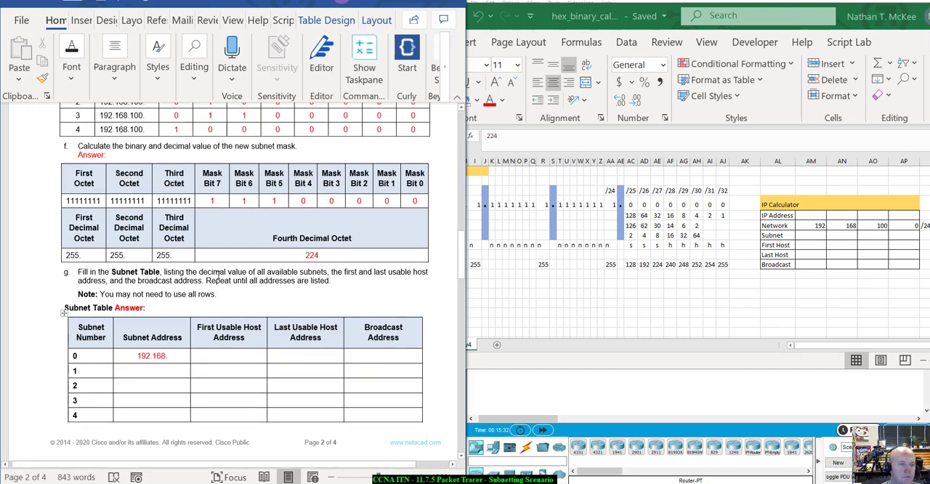
scroll(218, 274, "up", 2)
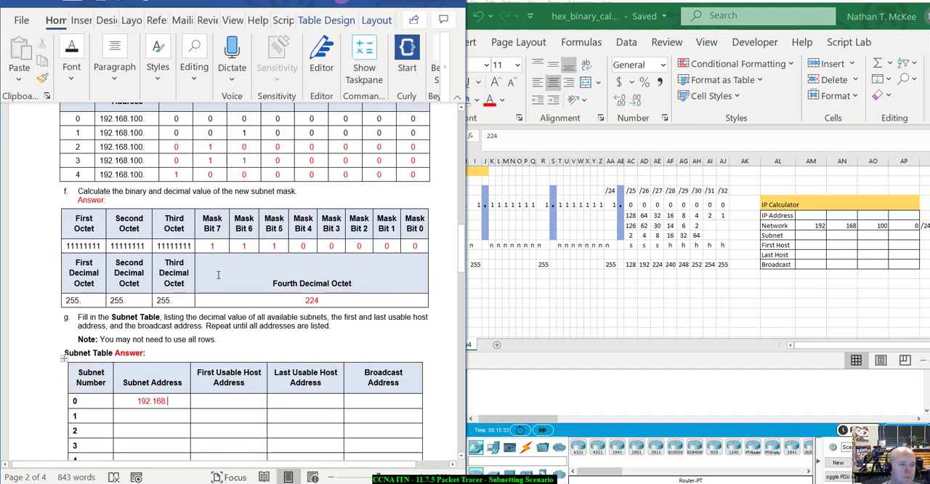
scroll(218, 275, "down", 2)
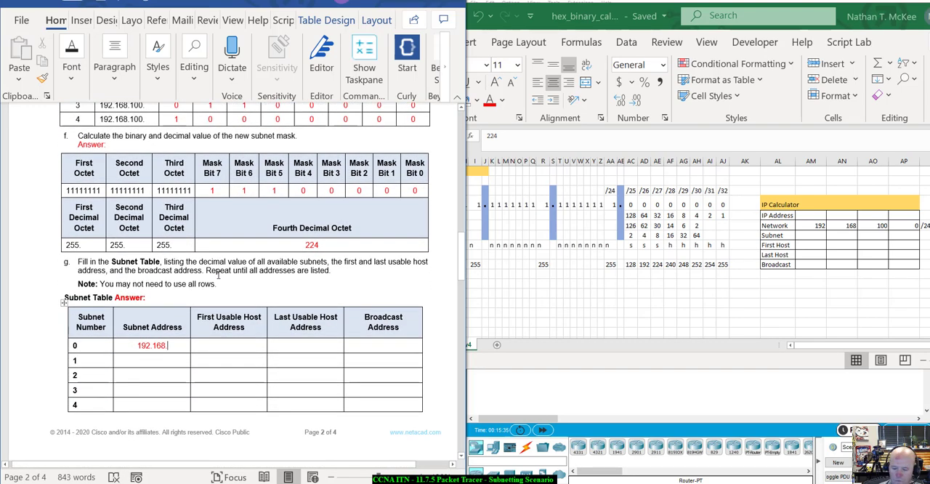
type("100")
scroll(300, 198, "up", 3)
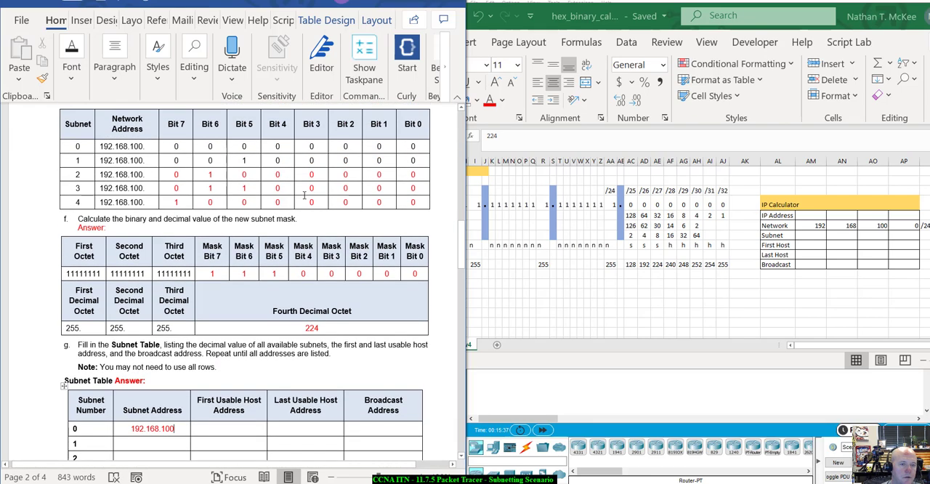
scroll(303, 195, "down", 3)
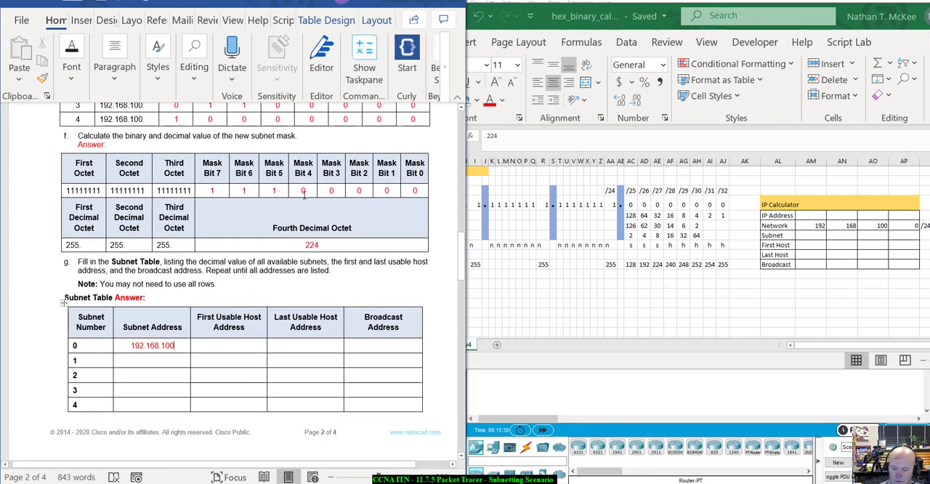
type(".0")
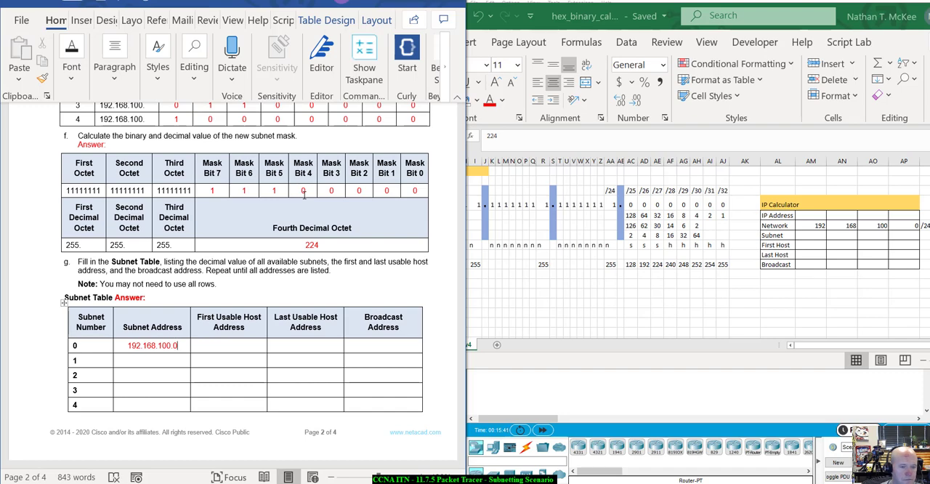
Step: Enter 192.168.100.1 as the First Usable Host Address of subnet 0 in the Subnet Table
key("Tab")
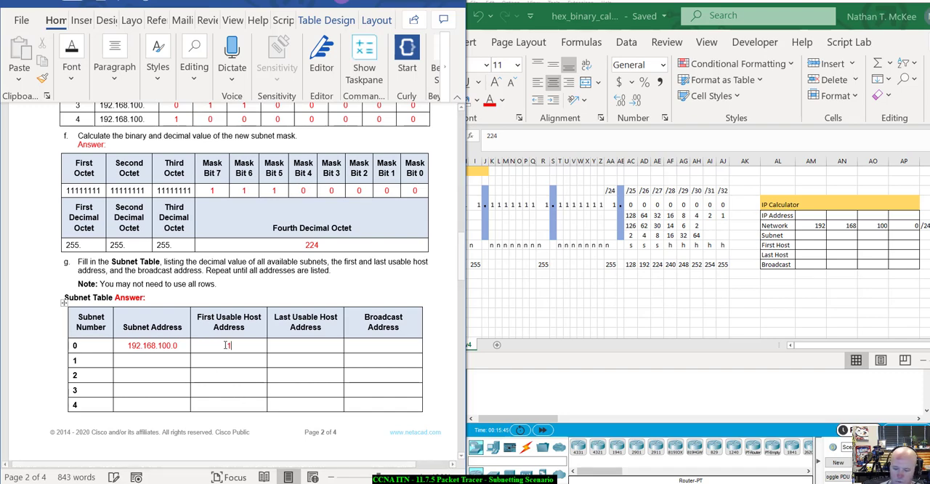
type("192.168.")
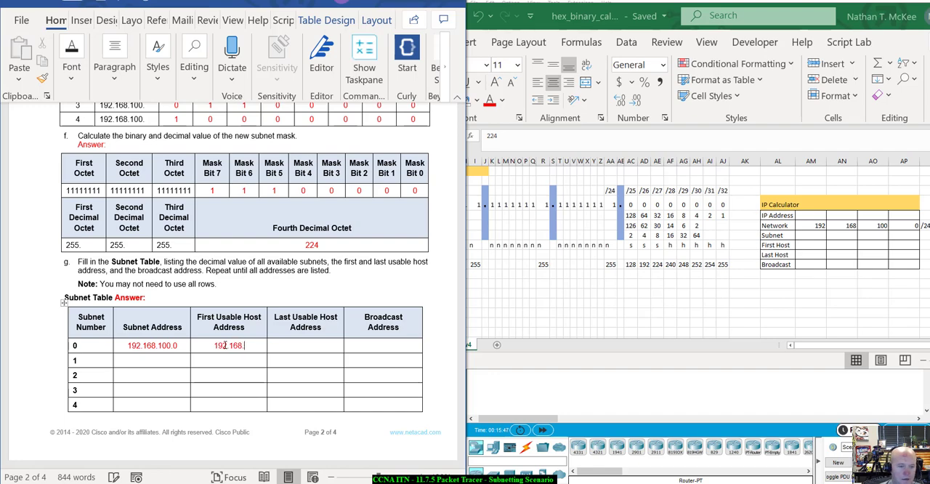
type("100")
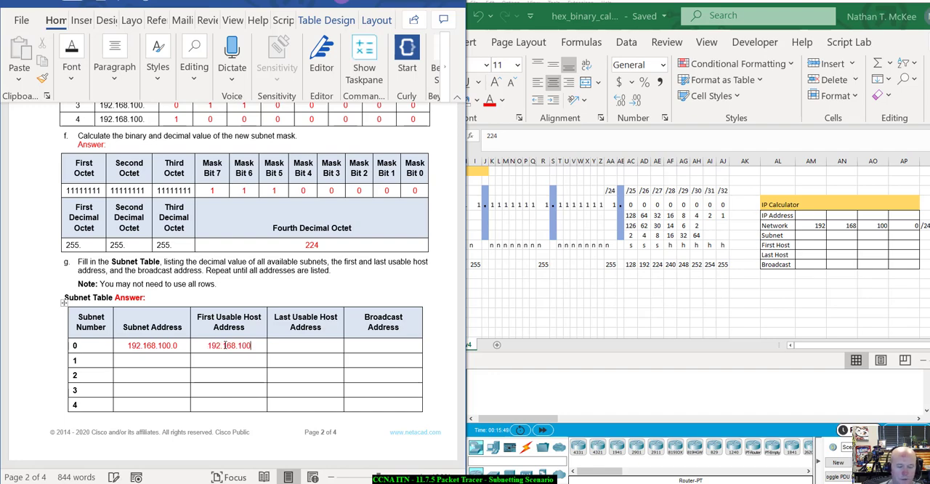
type(".1")
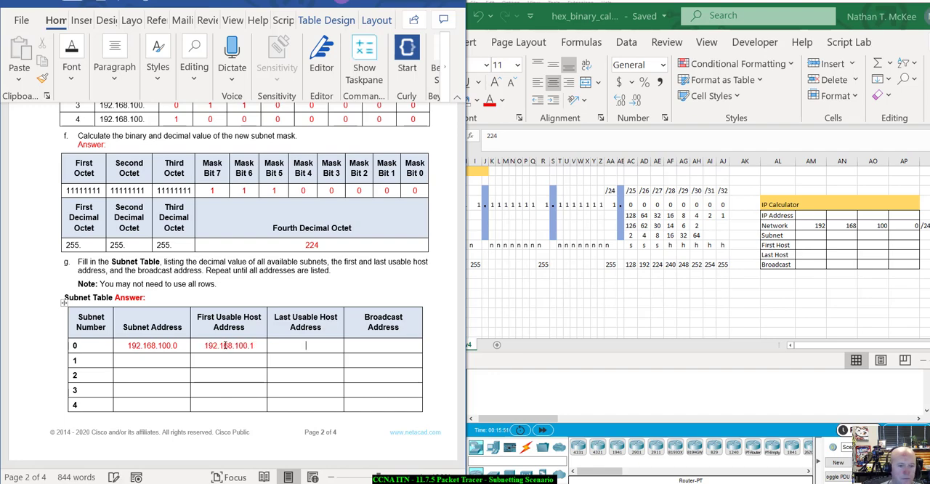
key("Tab")
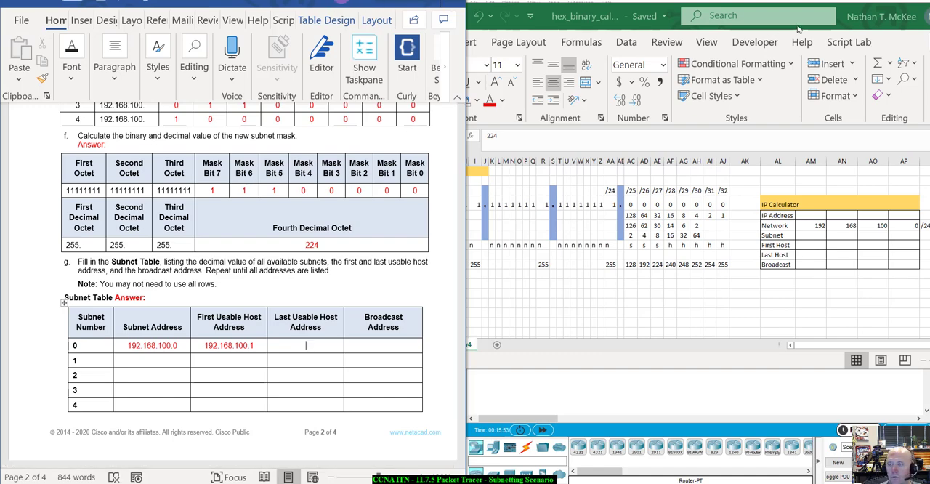
Step: Switch to the Excel workbook, bring its window fully into view, and change the IP Calculator's Network prefix to /27
mouse_move(842, 14)
left_mouse_down()
mouse_move(827, 21)
mouse_move(828, 9)
left_mouse_up()
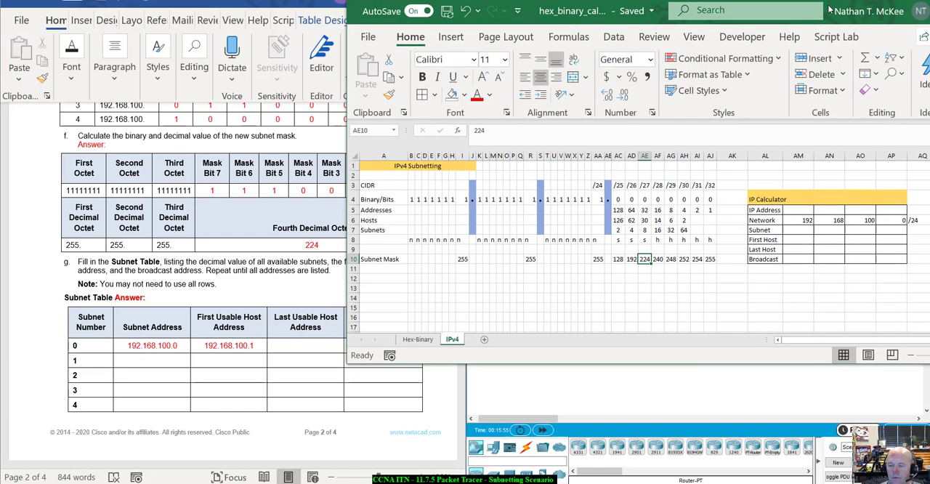
left_click(860, 229)
left_click(916, 220)
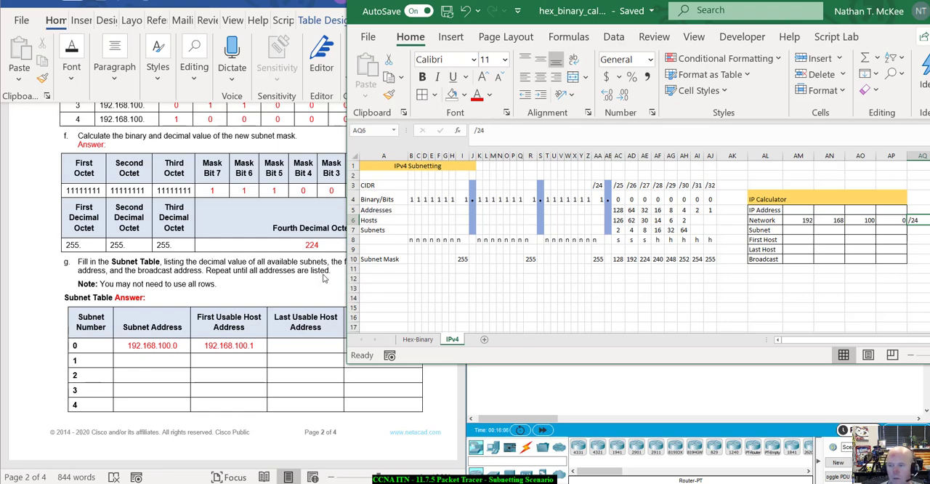
double_click(921, 220)
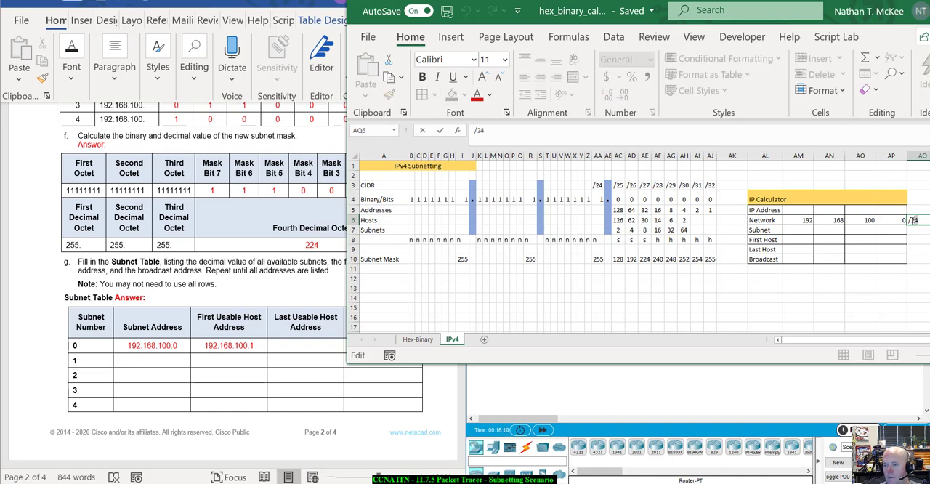
double_click(910, 219)
type("/")
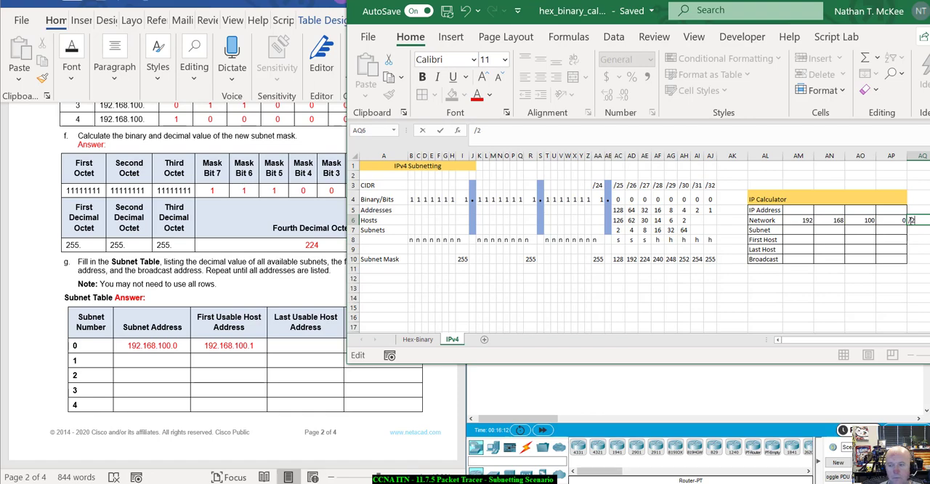
key("Return")
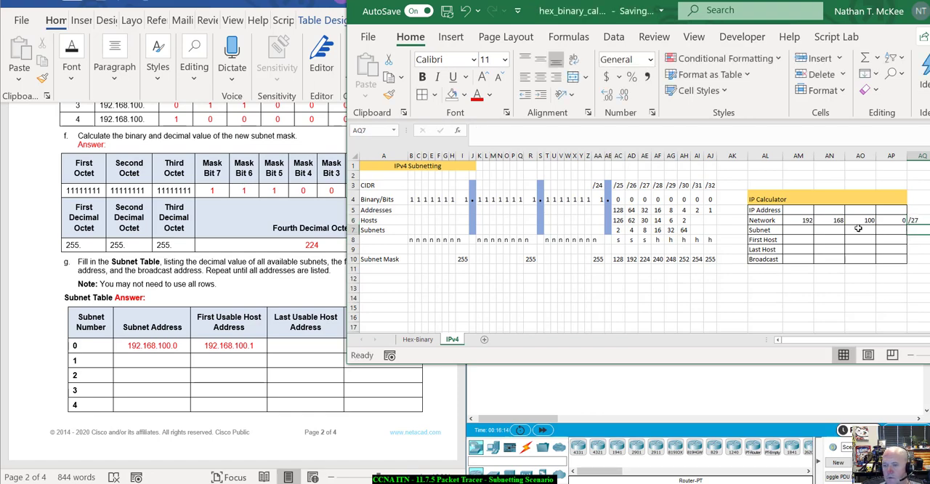
Step: Enter 192, 168 and 100 in the first three octets of the IP Calculator's Subnet row
left_click(810, 230)
type("1")
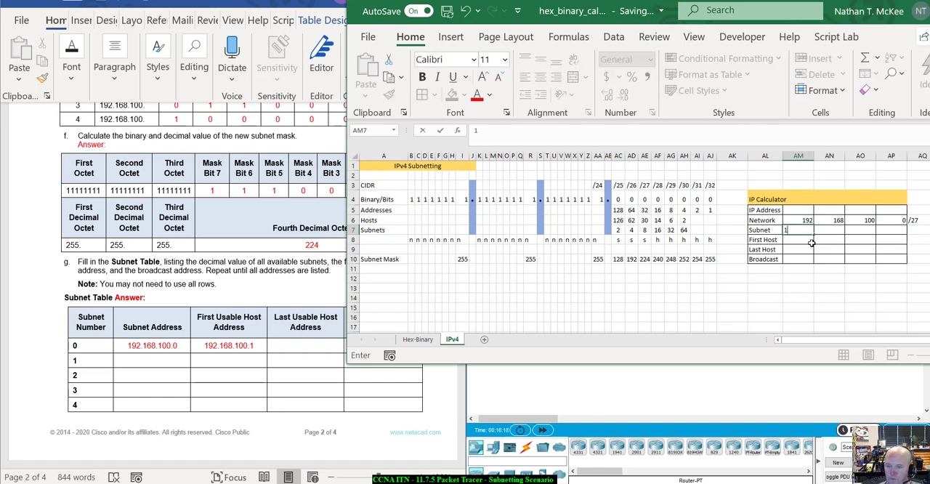
type("92")
key("Tab")
type("168")
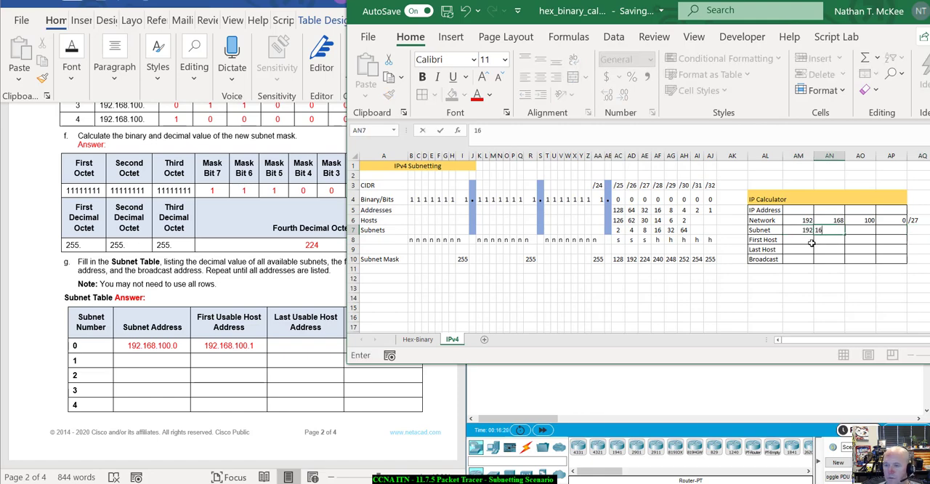
key("Tab")
type("1")
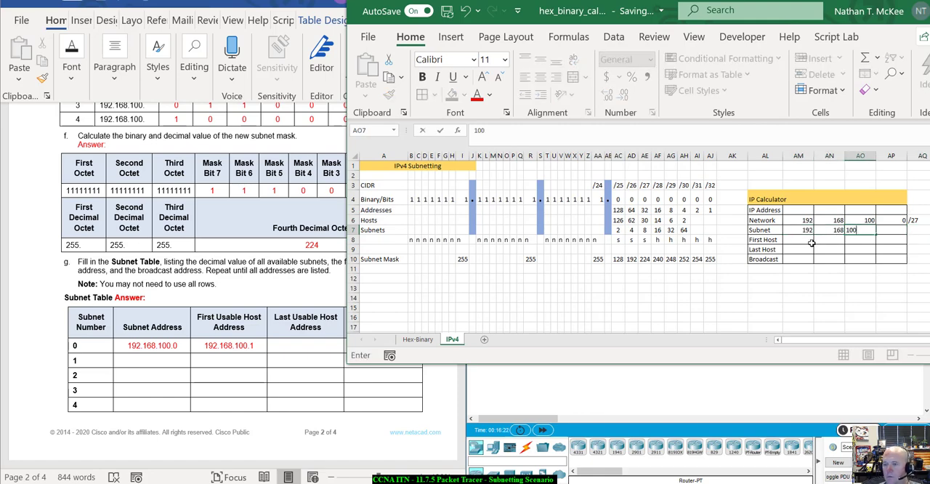
type("00")
key("Tab")
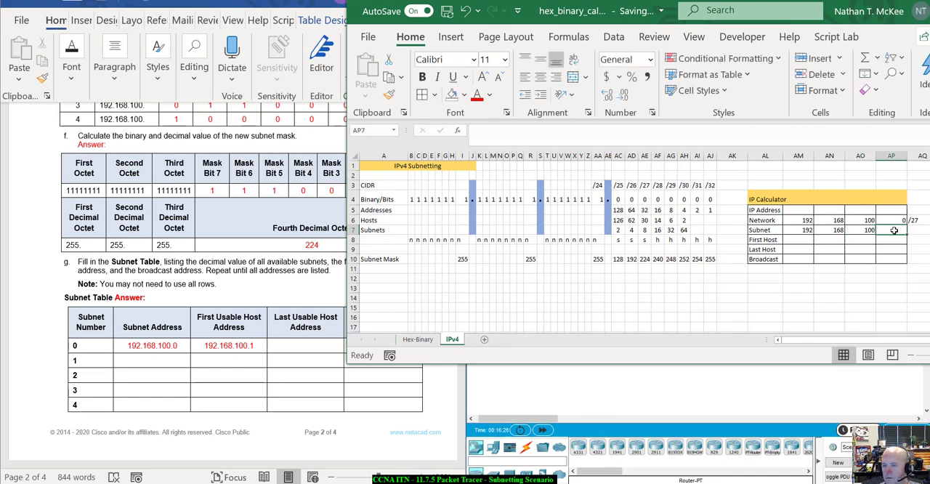
Step: Fill the IP Calculator's Subnet row with the mask octets 255, 255, 255 and 224
left_click_drag(797, 230, 862, 230)
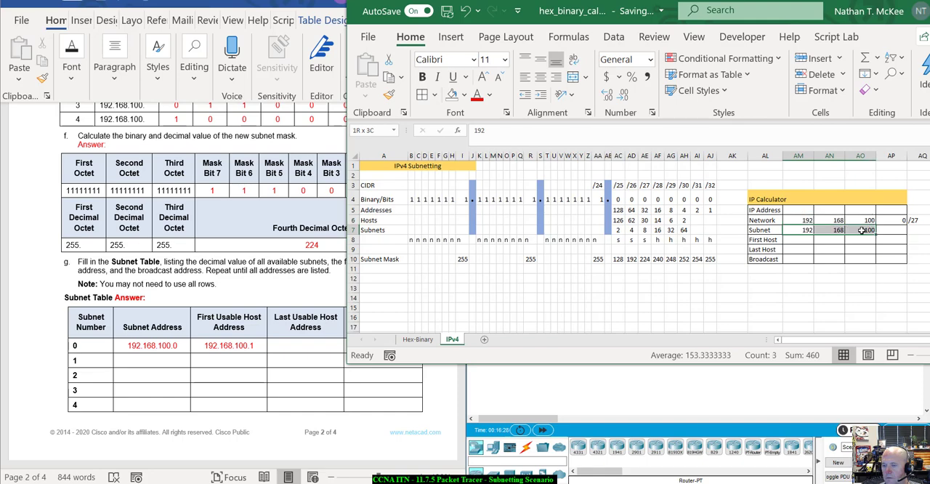
type("255")
key("Return")
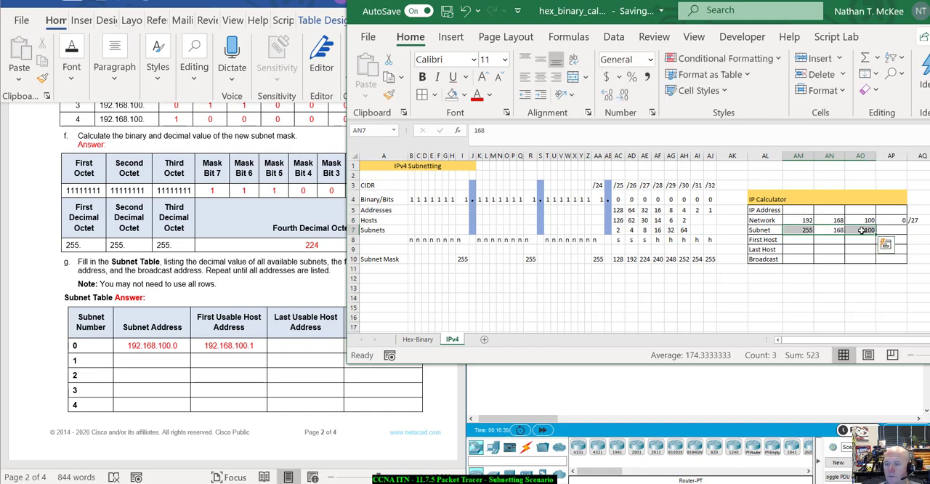
left_click(862, 229)
left_click(836, 232)
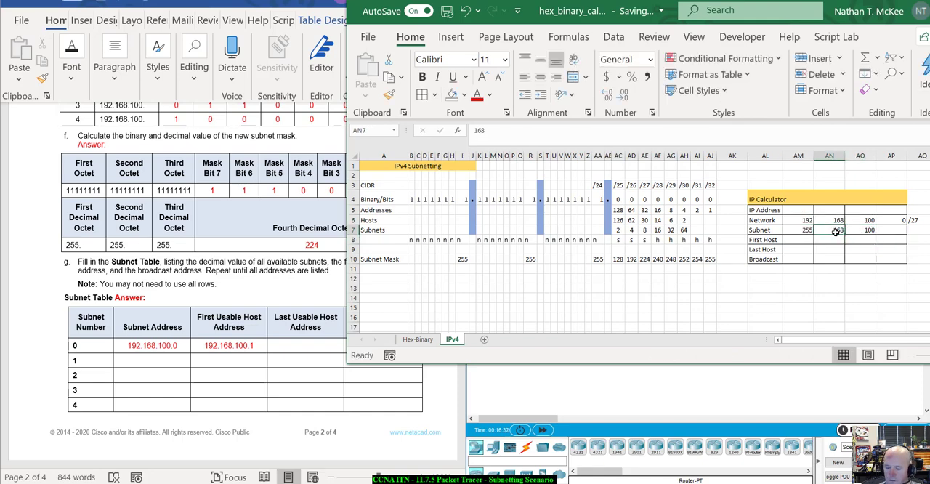
type("255")
key("Tab")
type("255")
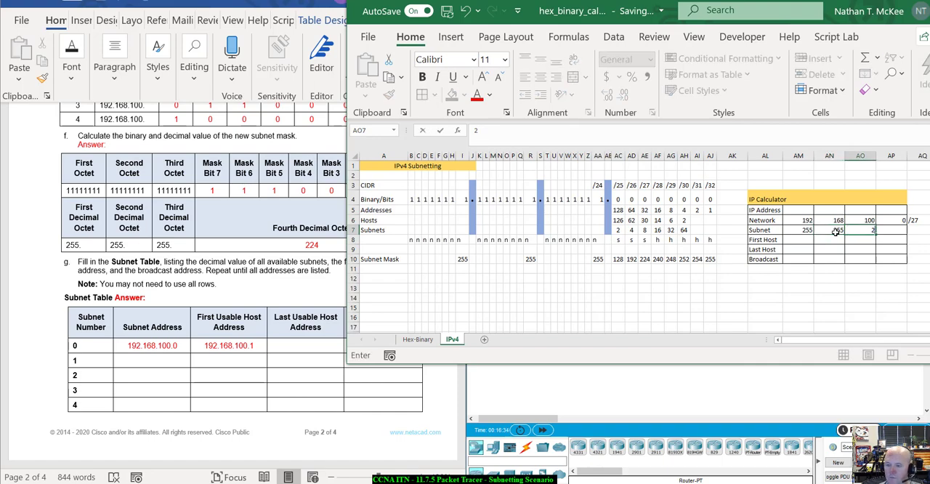
key("Tab")
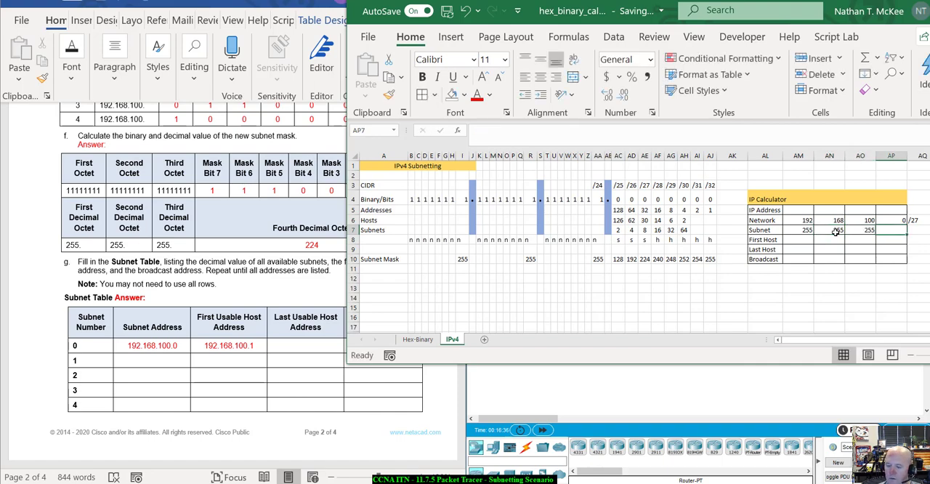
type("224")
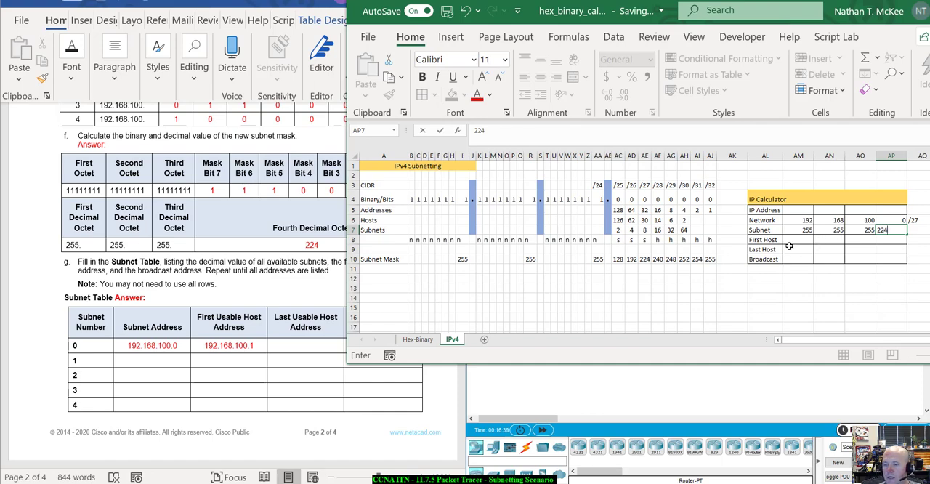
Step: Fill the IP Calculator's First Host row with 192, 168, 100 and 1
left_click(793, 240)
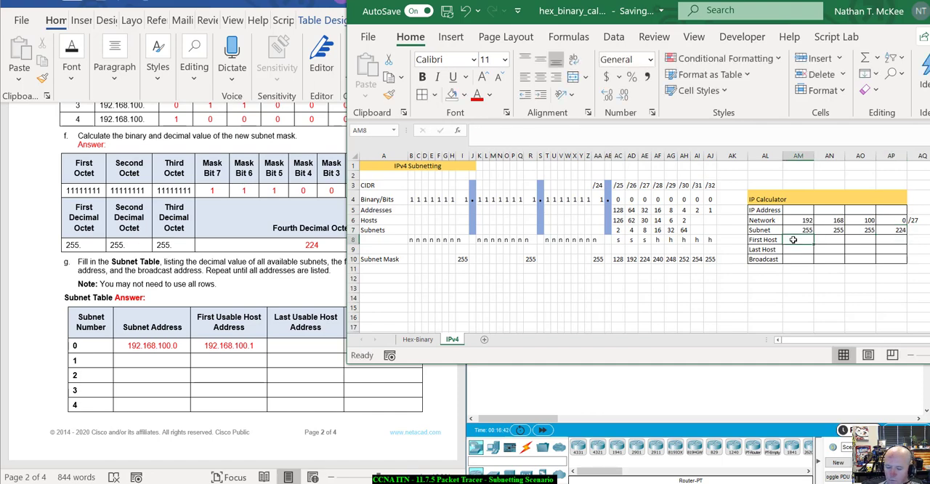
type("1492")
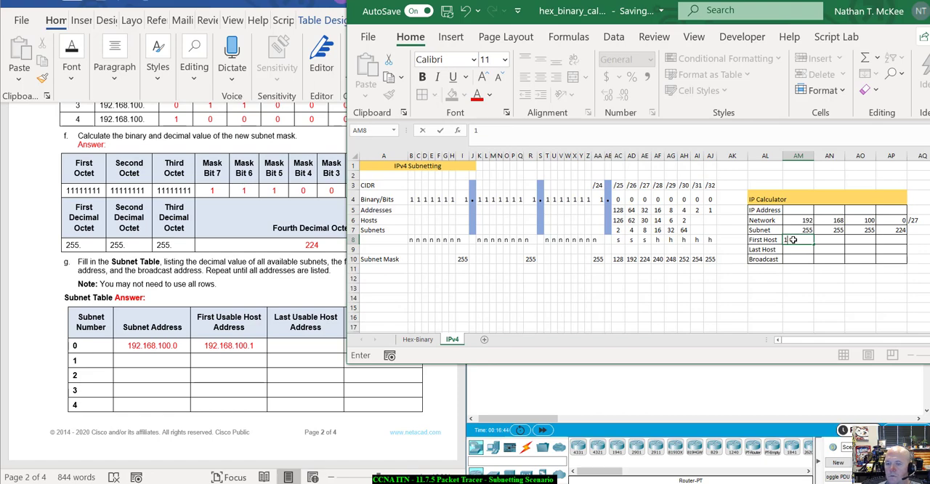
key("Tab")
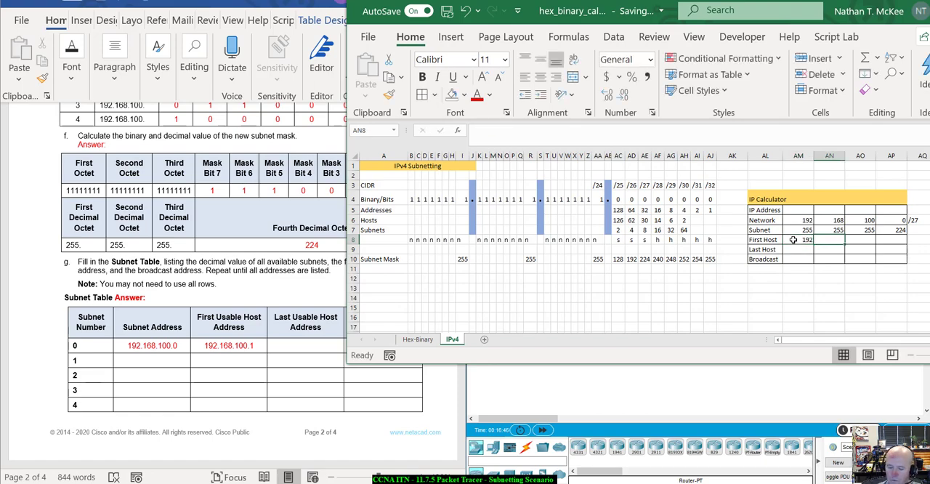
type("168")
key("Tab")
type("100")
key("Tab")
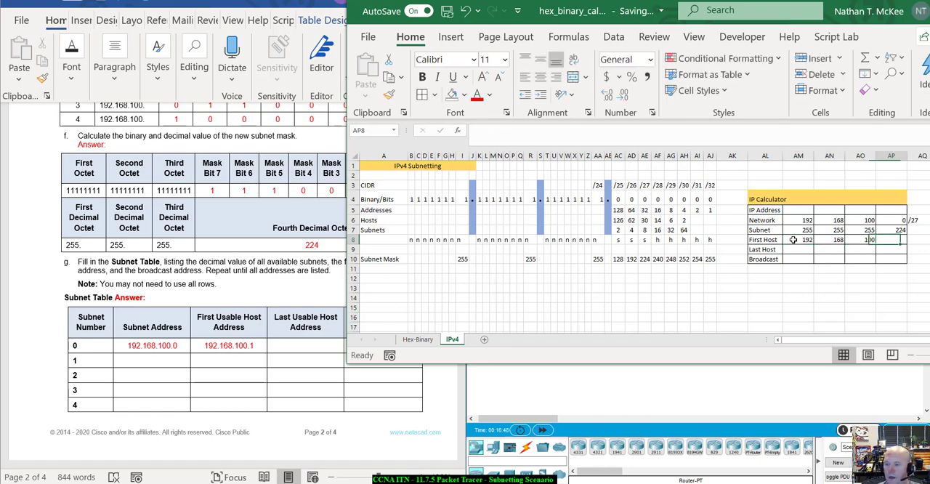
type("1")
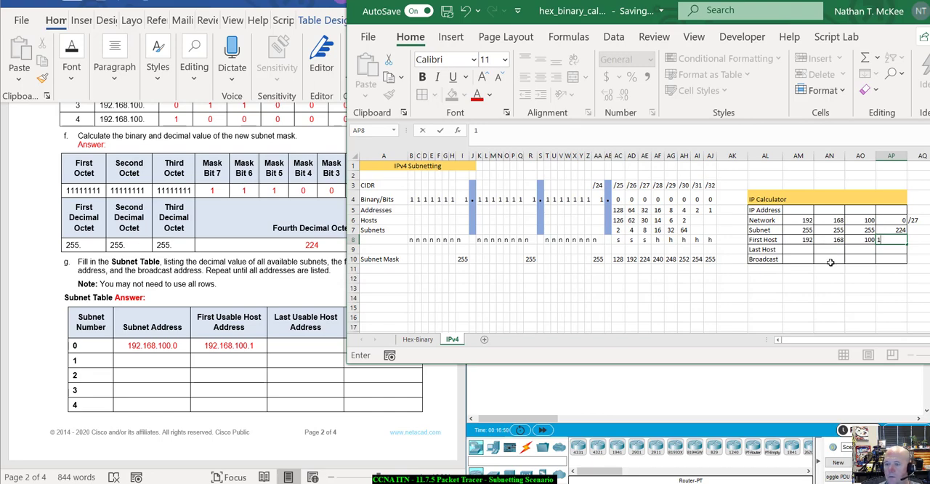
key("Return")
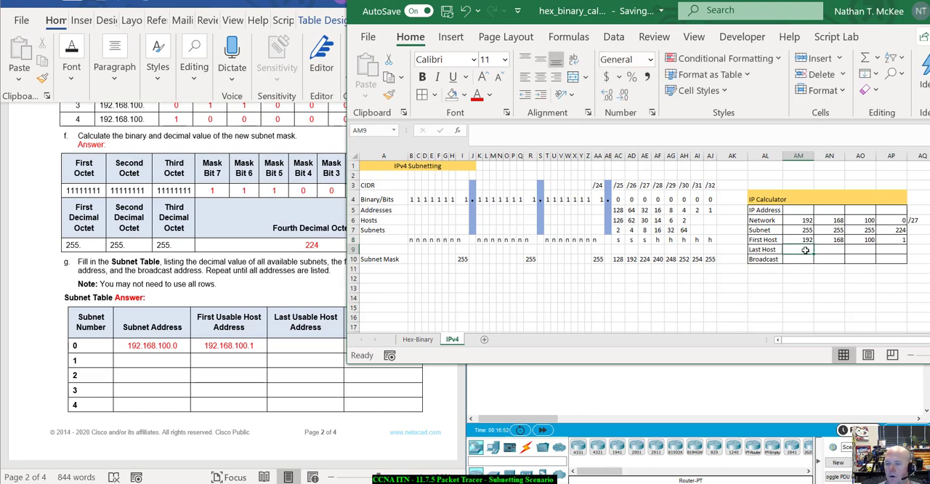
Step: Enter 192, 168 and 100 in the first three octets of the IP Calculator's Last Host row
type("192")
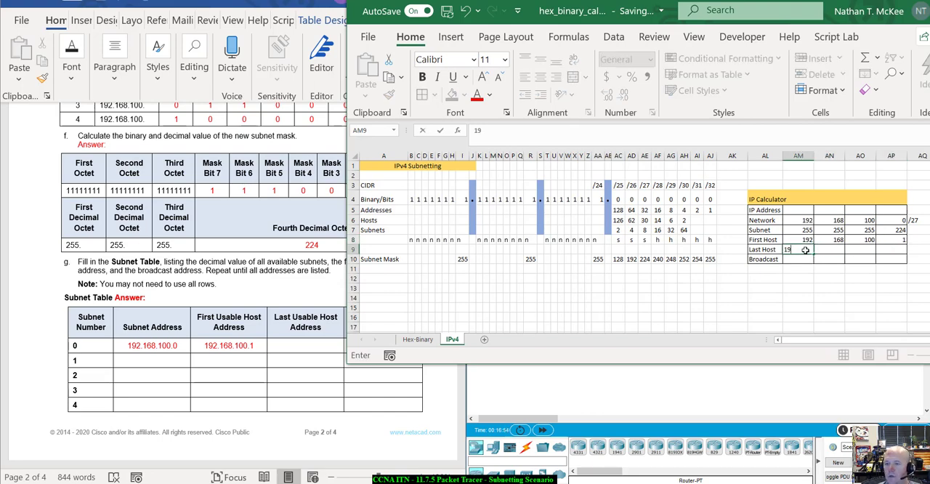
key("Tab")
type("168")
key("Tab")
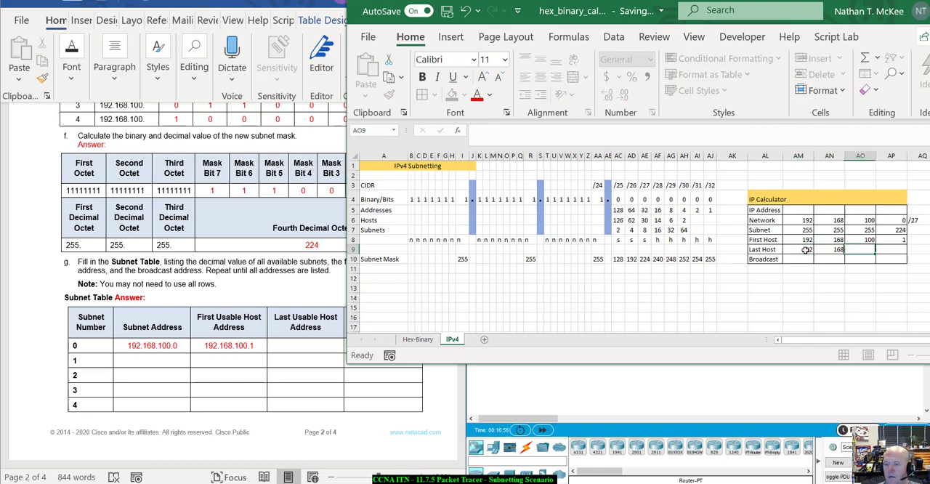
type("100")
key("Tab")
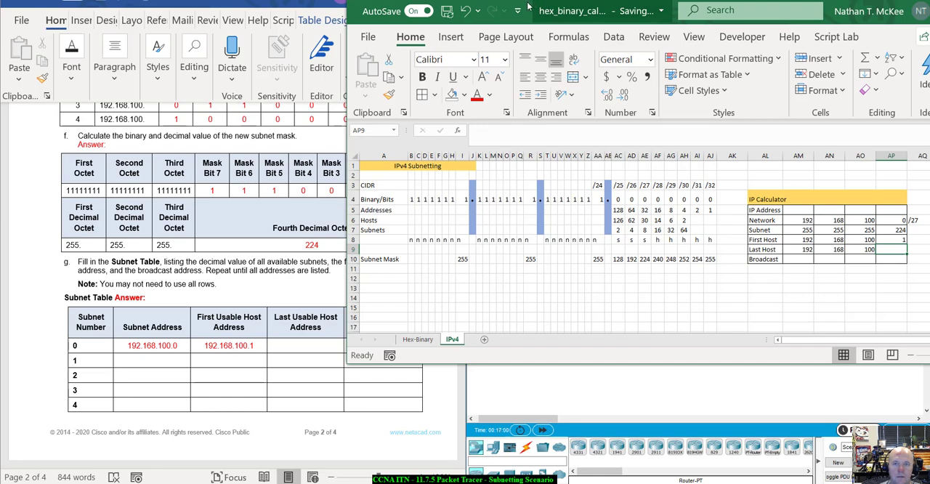
Step: Bring up the Windows Calculator, compute 256 - 224, and move it back out of the way
left_click_drag(539, 5, 660, 28)
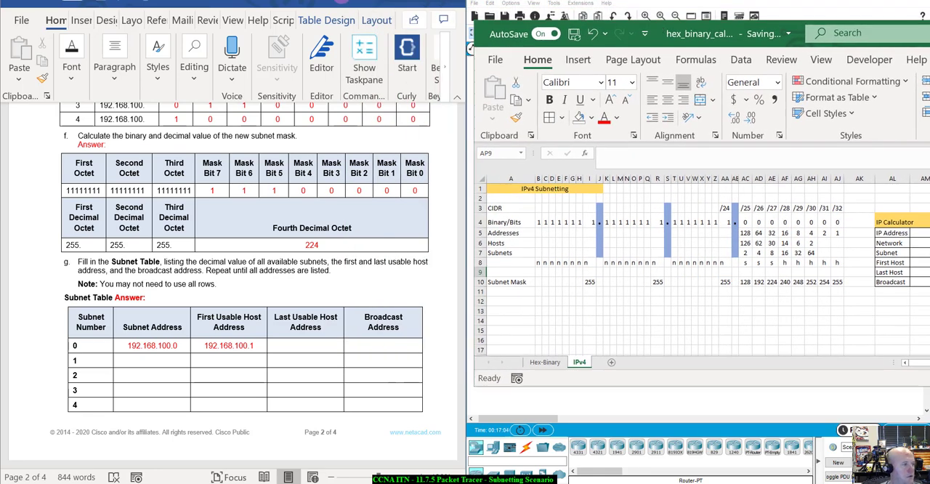
left_click_drag(0, 110, 679, 60)
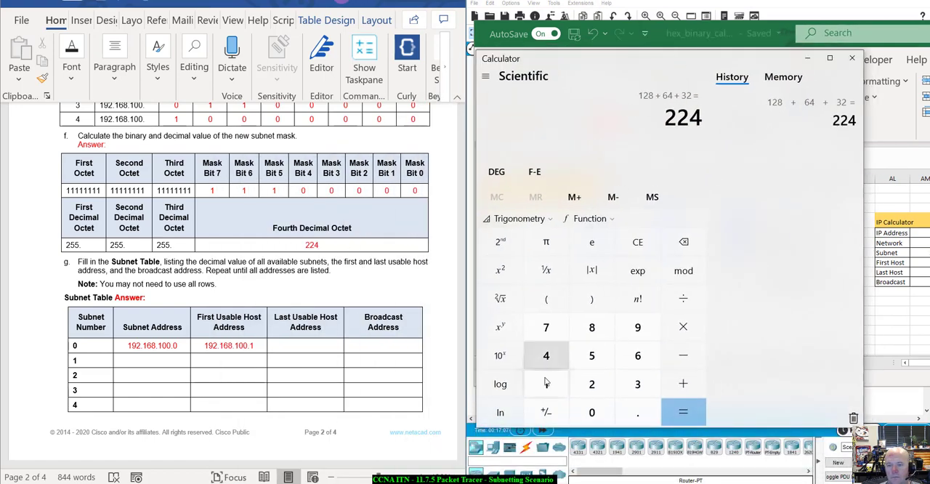
left_click(642, 252)
type("2")
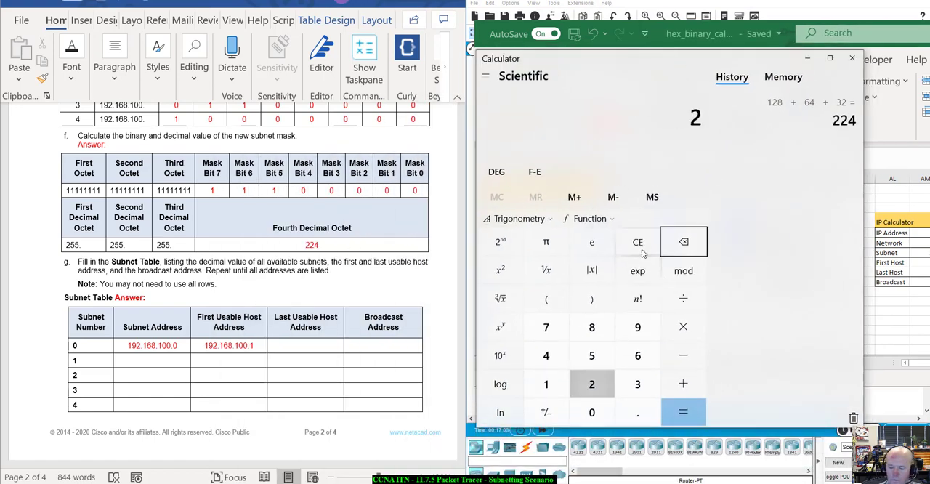
type("56 - ")
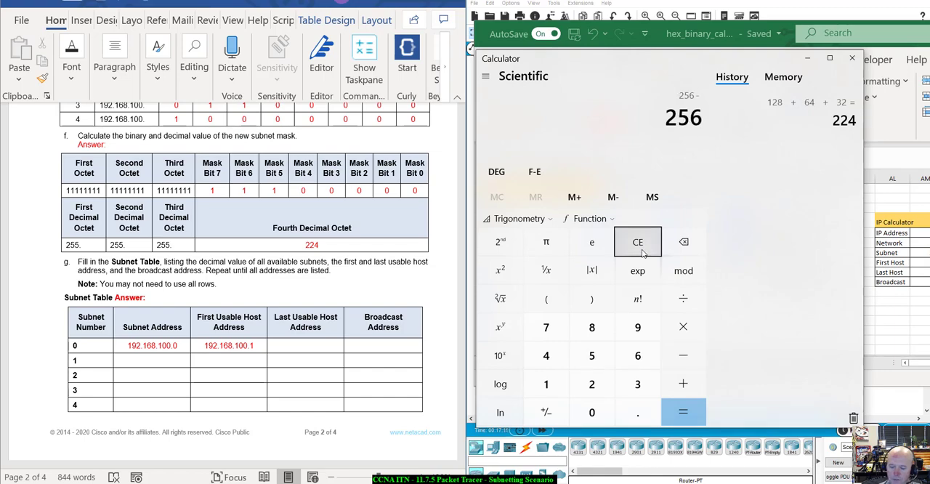
type("224")
key("Return")
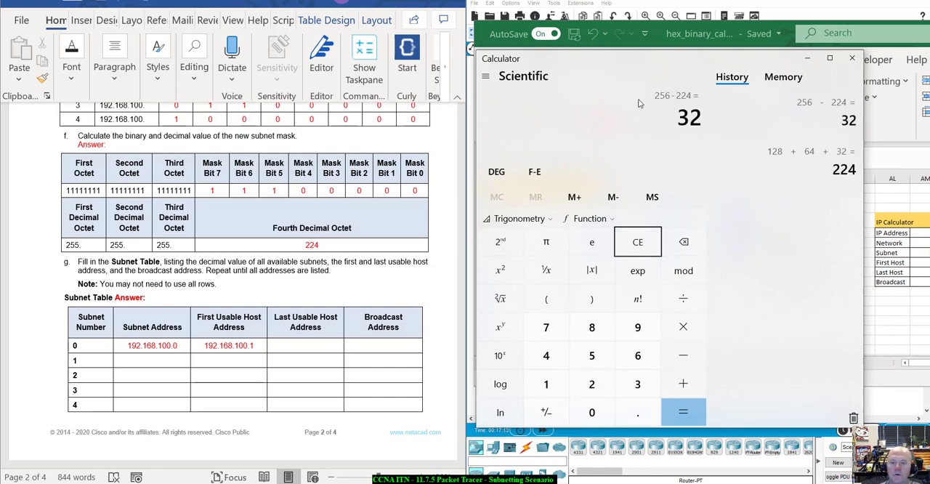
left_click_drag(656, 66, 0, 138)
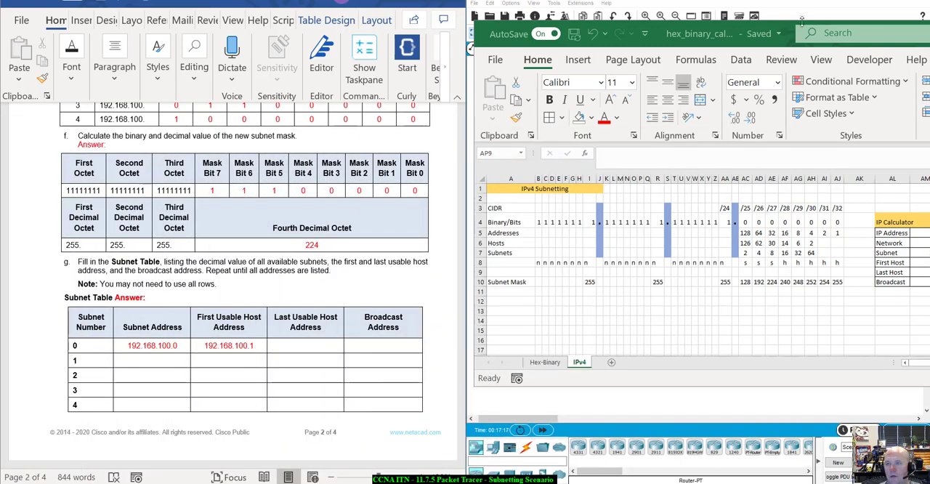
Step: Check the /27 column's Addresses and Hosts values, and enter fourth octets 30 for Last Host and 31 for Broadcast in the IP Calculator
left_click_drag(793, 27, 771, 81)
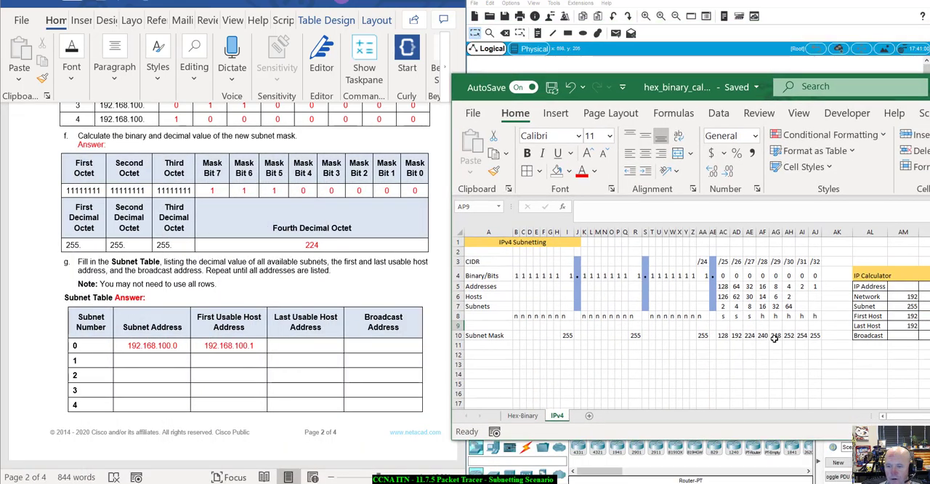
left_click(750, 286)
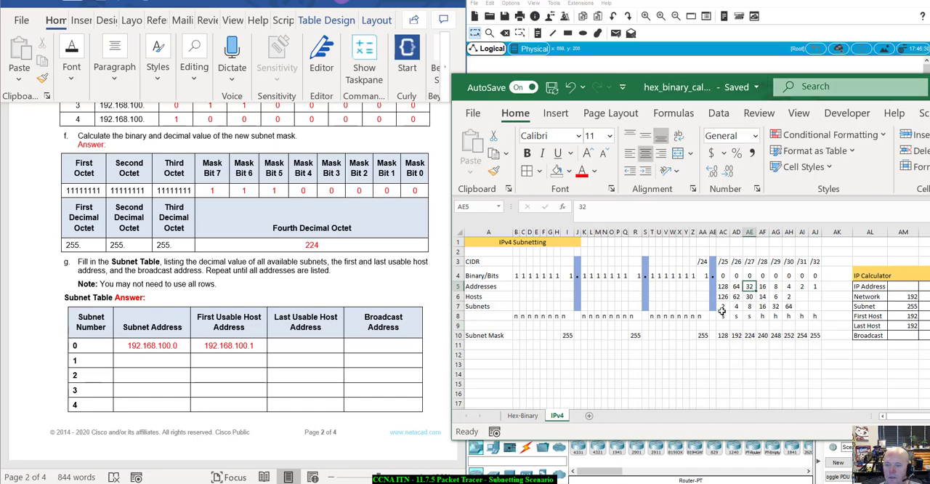
key("Down")
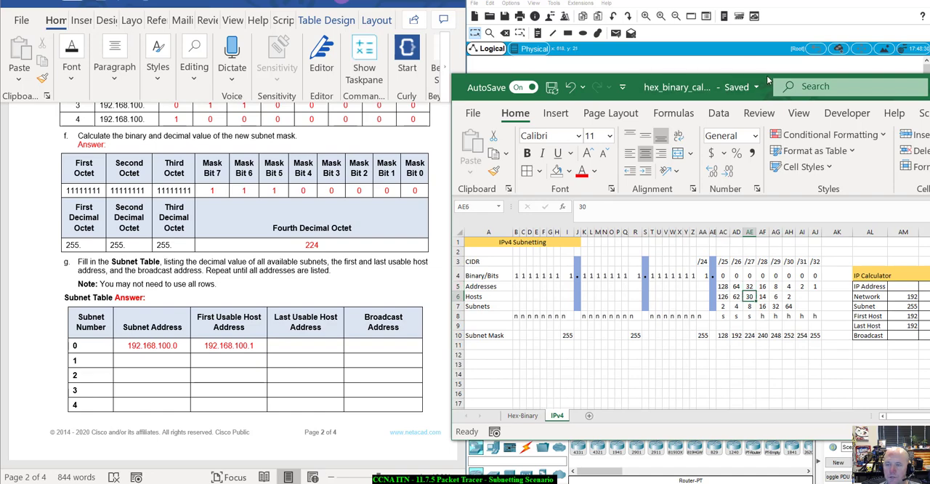
left_click_drag(768, 79, 648, 11)
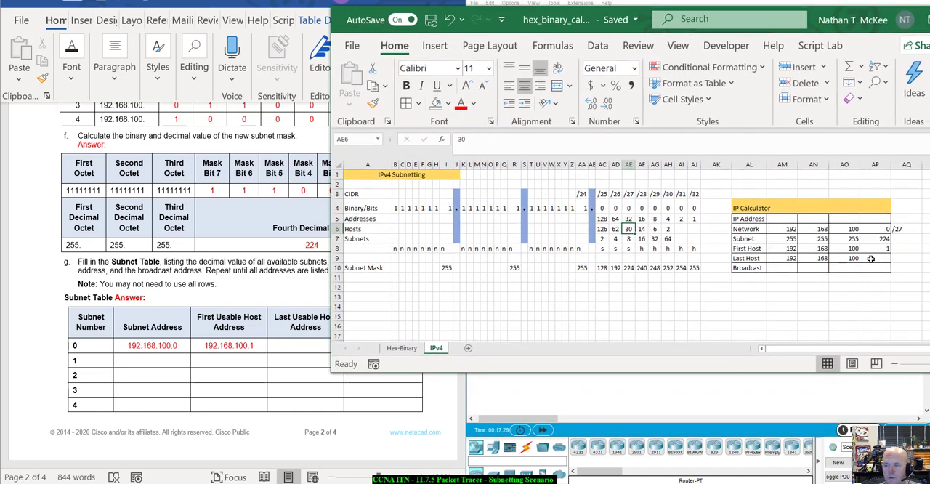
left_click(871, 259)
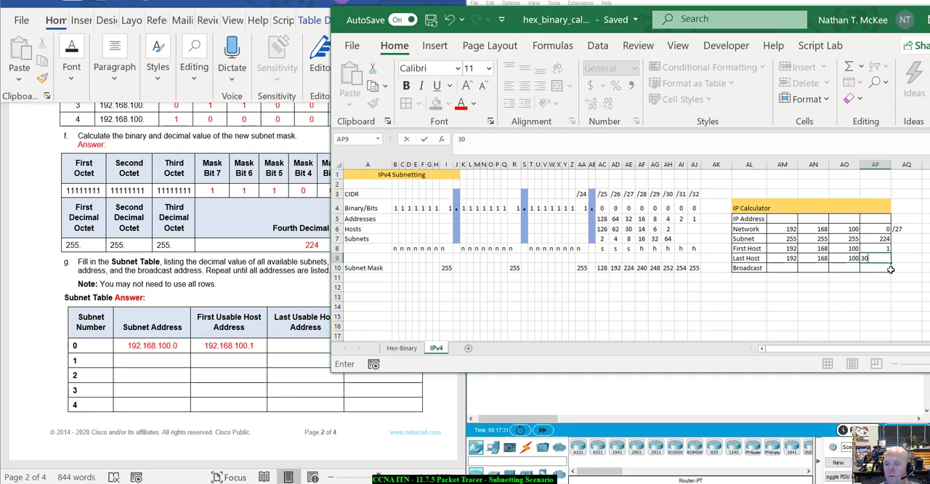
left_click(884, 269)
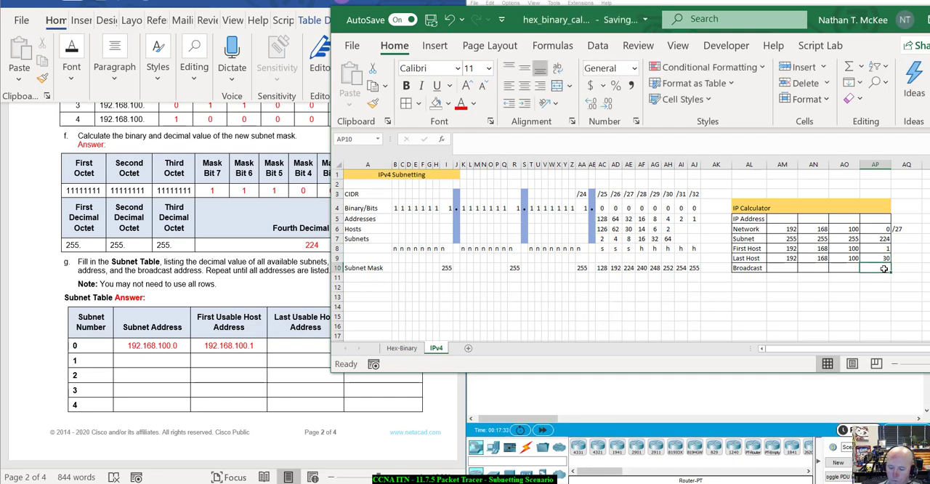
type("31")
left_click(846, 307)
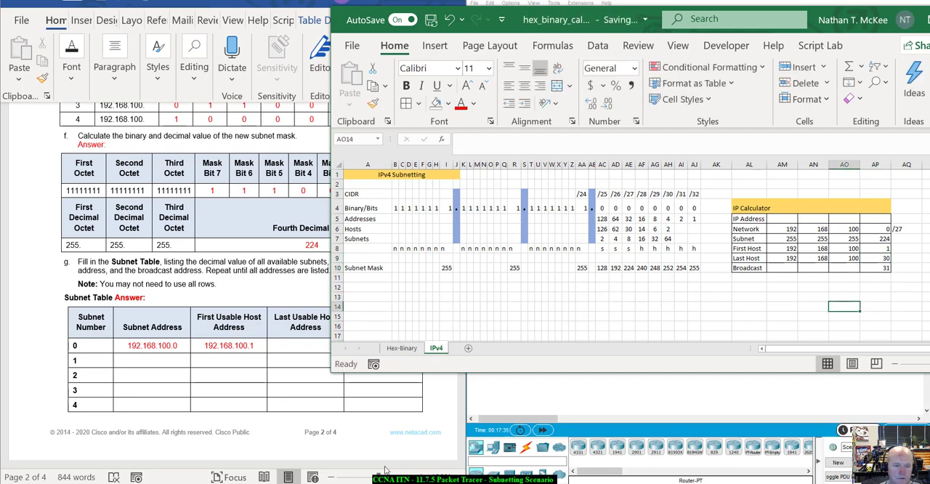
Step: Switch to the Word lab and fill Subnet Table row 0 with last usable host .30 and broadcast address .31
left_click(346, 413)
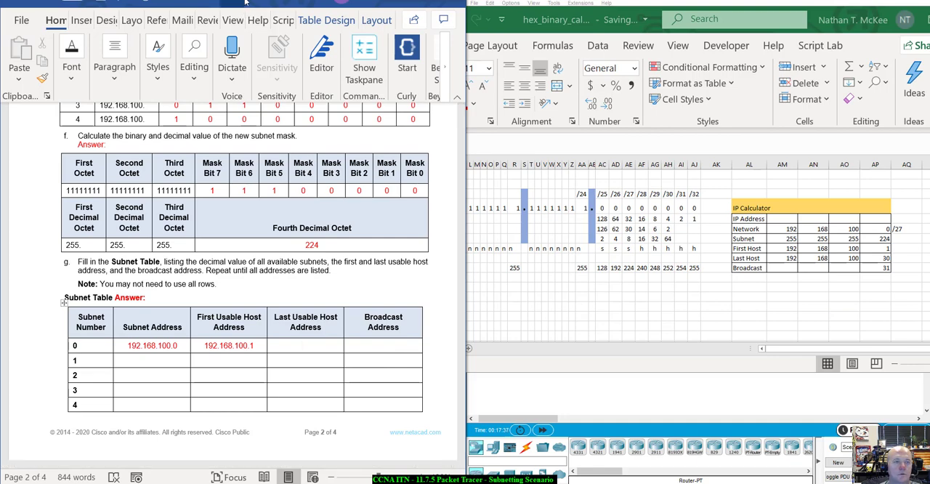
left_click_drag(244, 3, 203, 2)
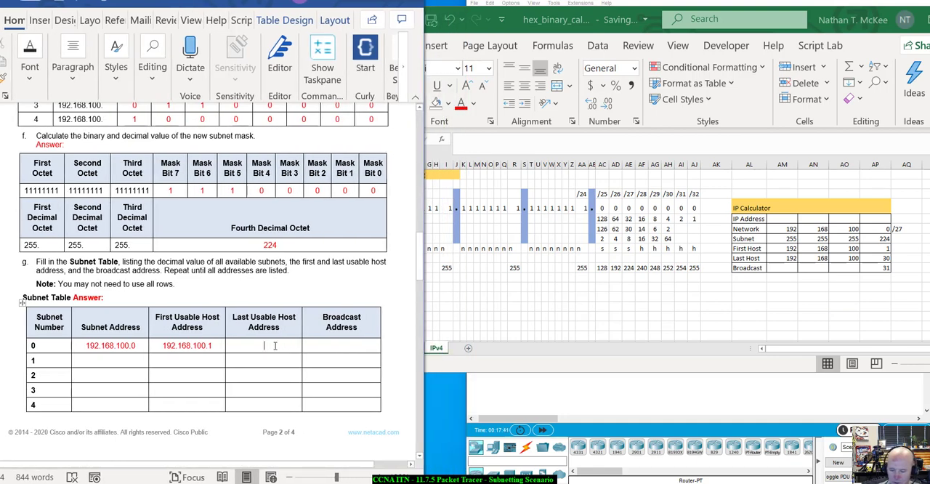
type("1")
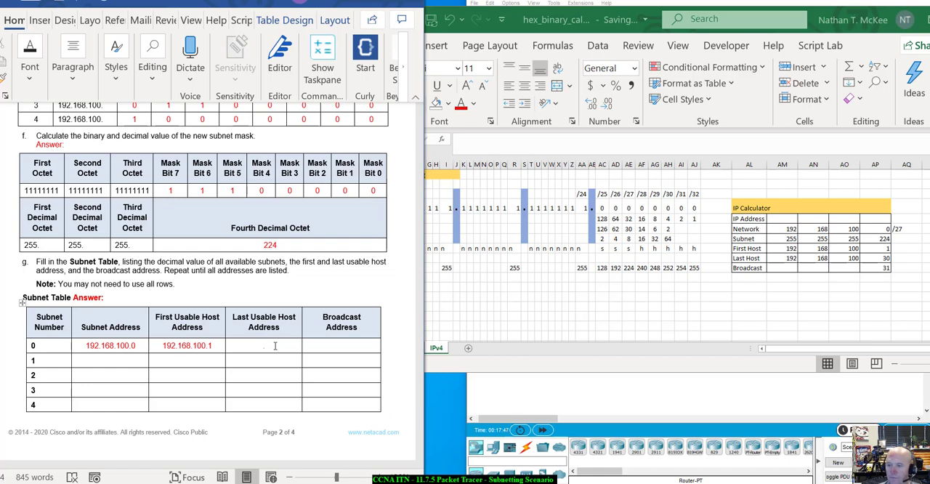
type("30")
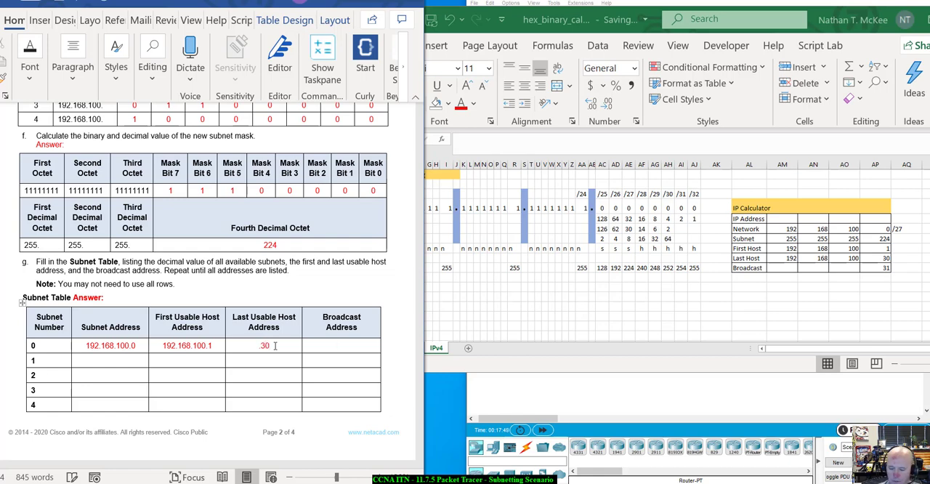
key("Tab")
type("1")
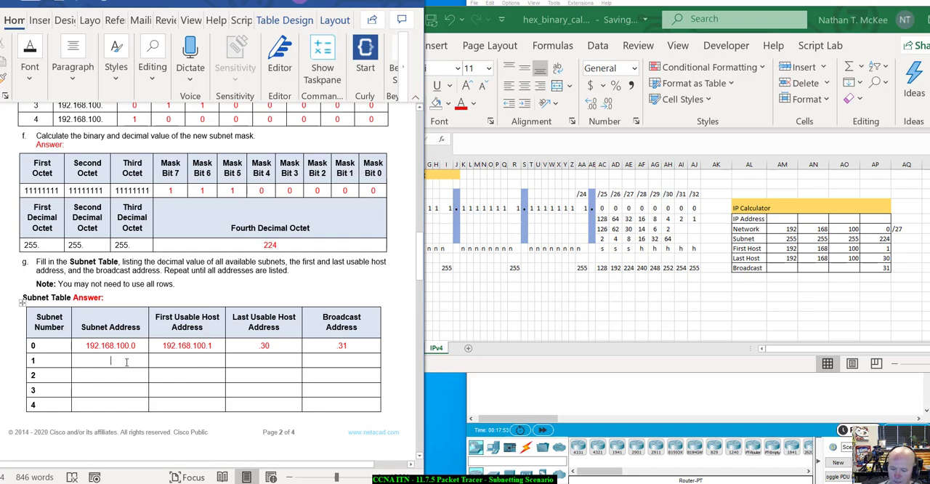
type("31.32")
Step: Enter subnet address .32 and first usable host .33 in row 1 of the Subnet Table
key("Tab")
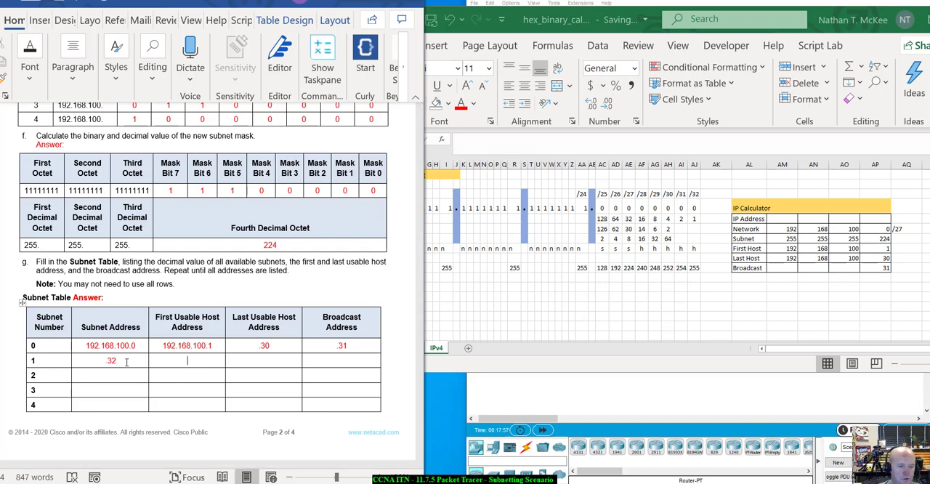
type(".33")
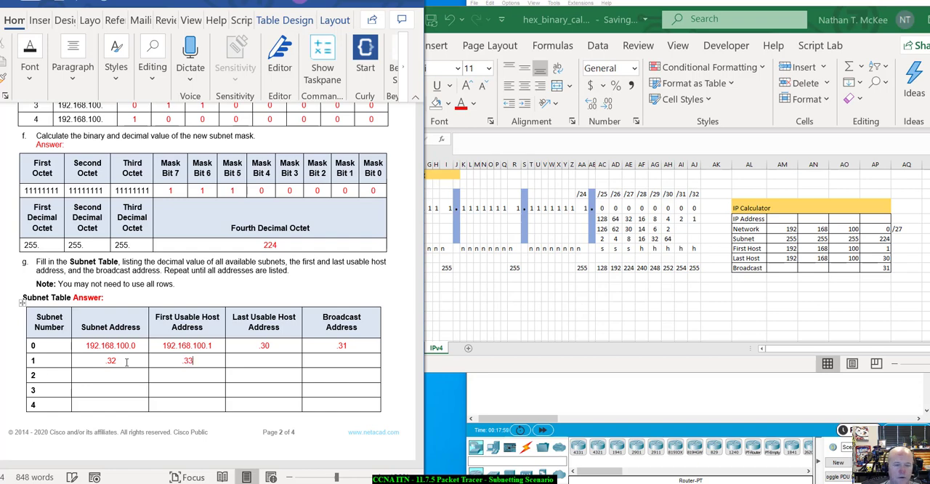
Step: Switch to the Excel workbook and set the IP Calculator's fourth octets to 32 for Network and 33 for First Host
left_click(895, 251)
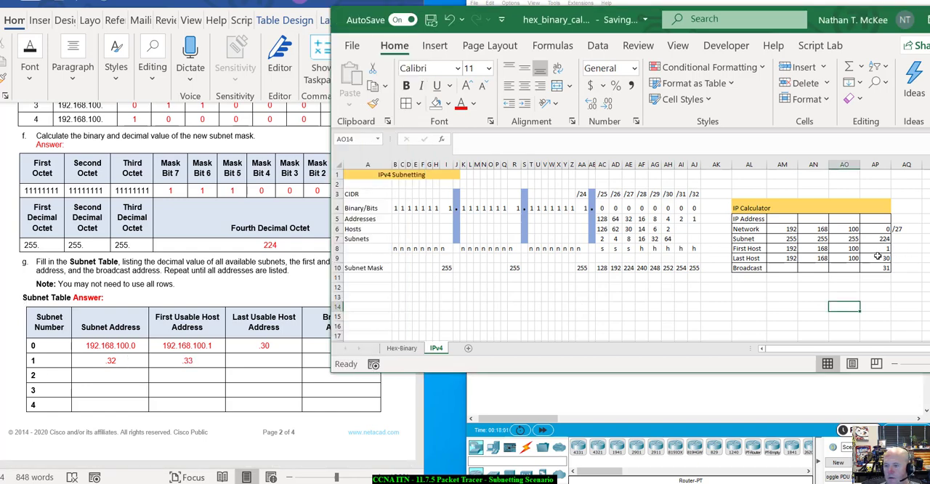
left_click(879, 249)
left_click(881, 229)
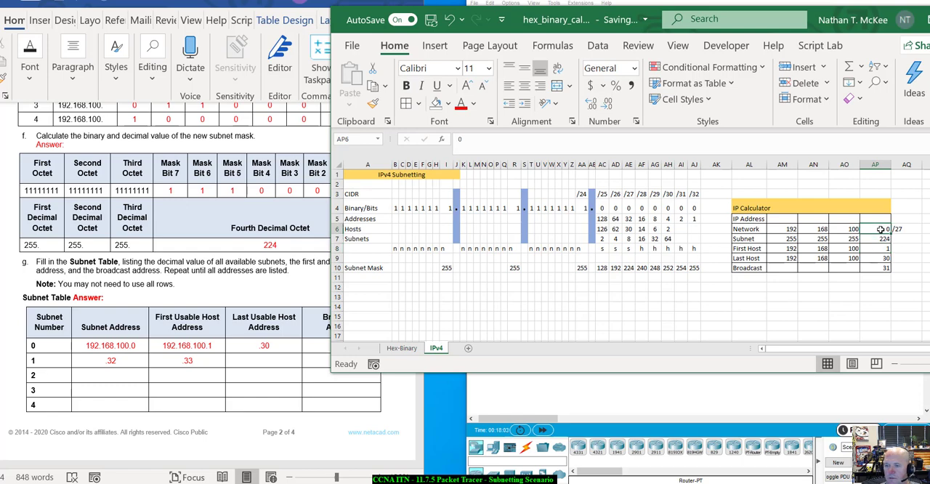
type("32")
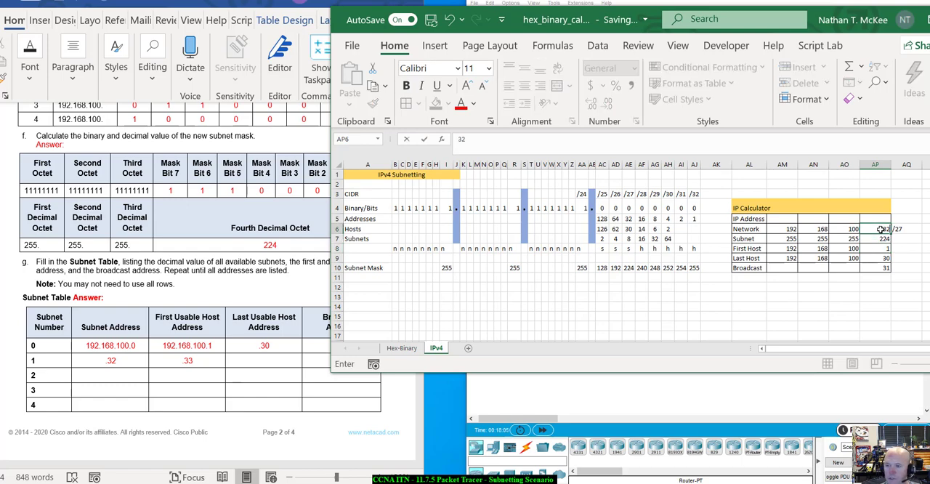
left_click(881, 248)
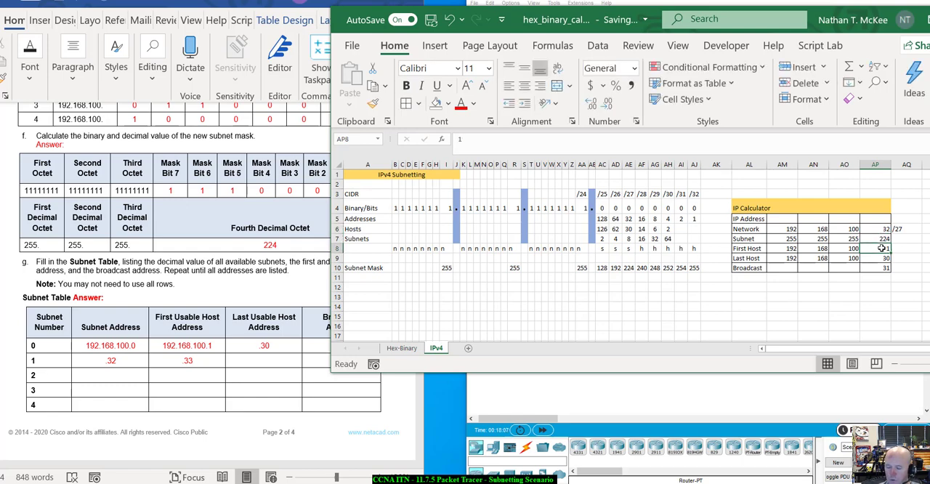
type("3")
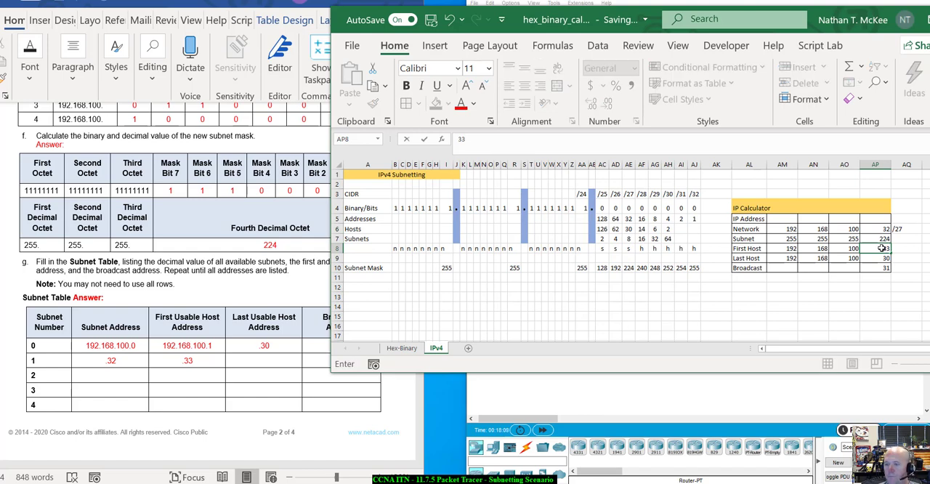
type("3")
key("Return")
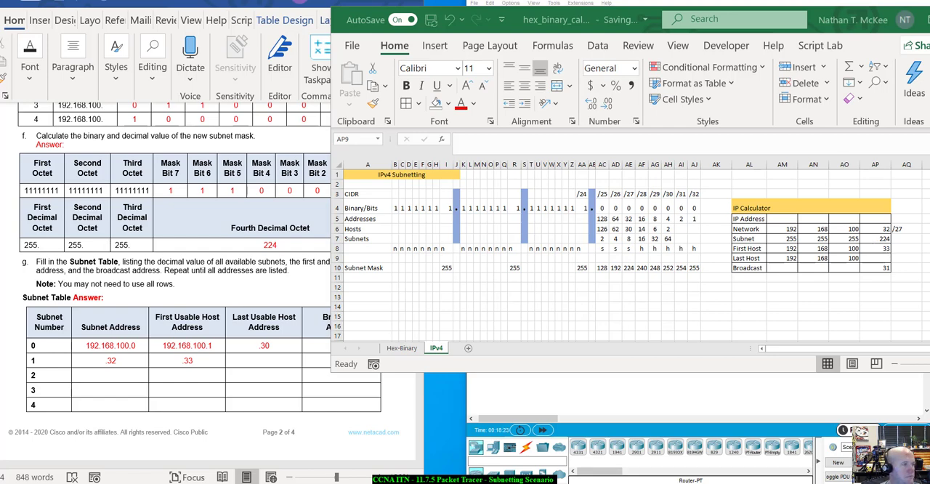
Step: Bring up the Windows Calculator, compute 33 + 29, and move it back out of the way
key("alt+Tab")
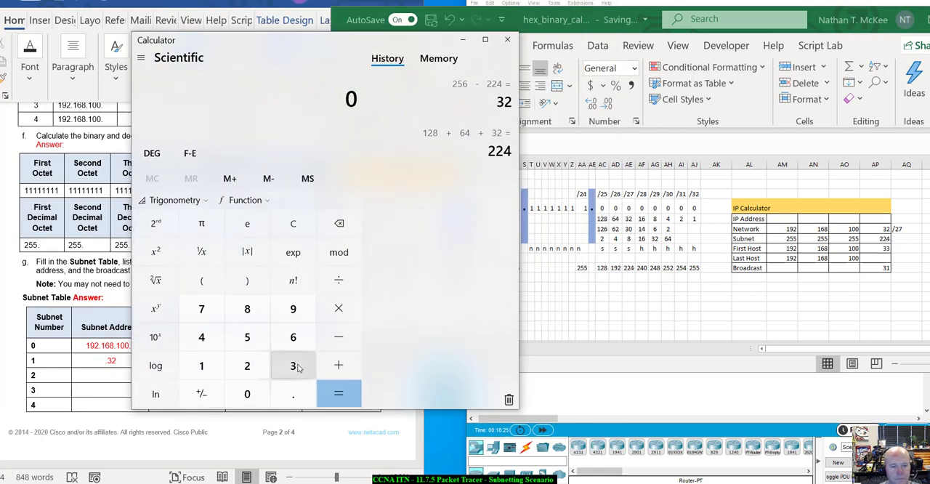
left_click(297, 367)
left_click(295, 366)
left_click(339, 365)
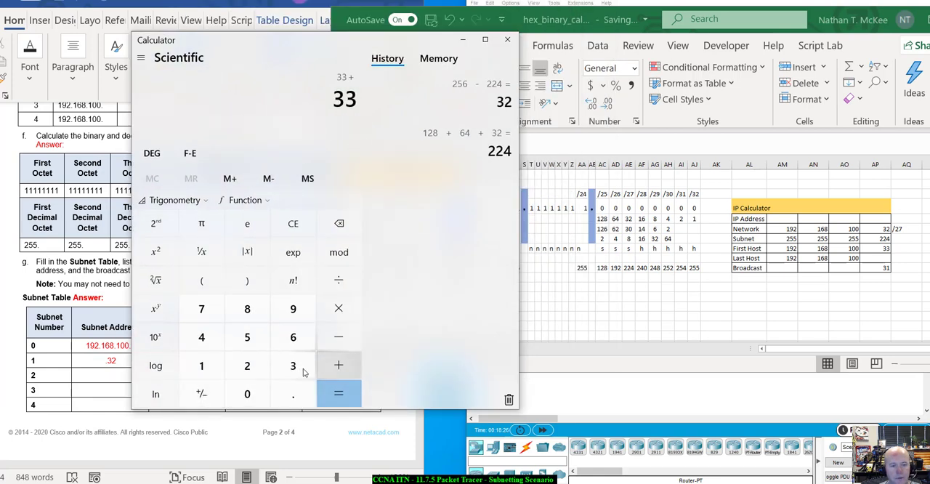
left_click(264, 370)
left_click(293, 309)
left_click(331, 387)
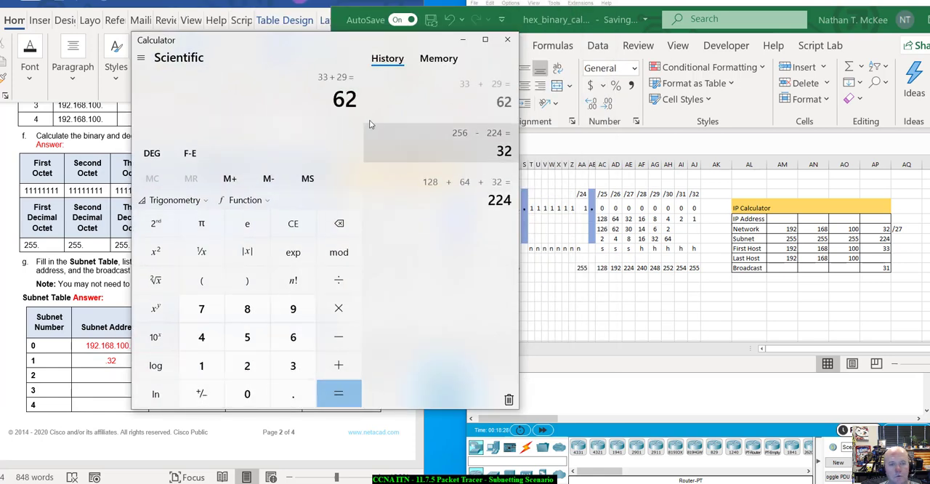
left_click_drag(313, 36, 0, 157)
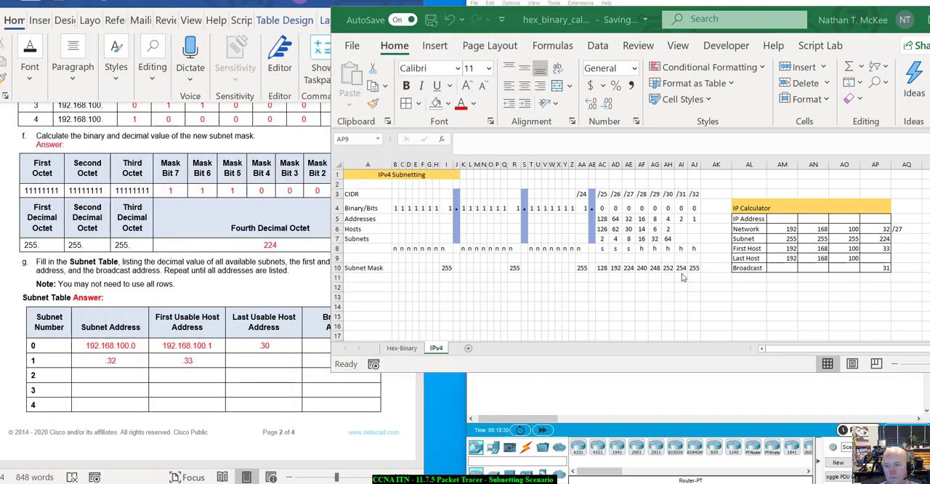
Step: Set the IP Calculator's fourth octets to 62 for Last Host and 63 for Broadcast
left_click(876, 258)
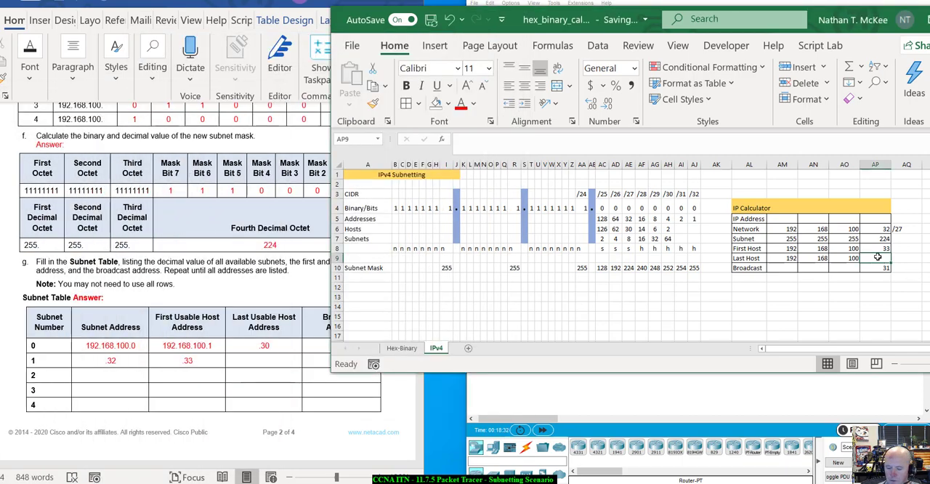
type("62")
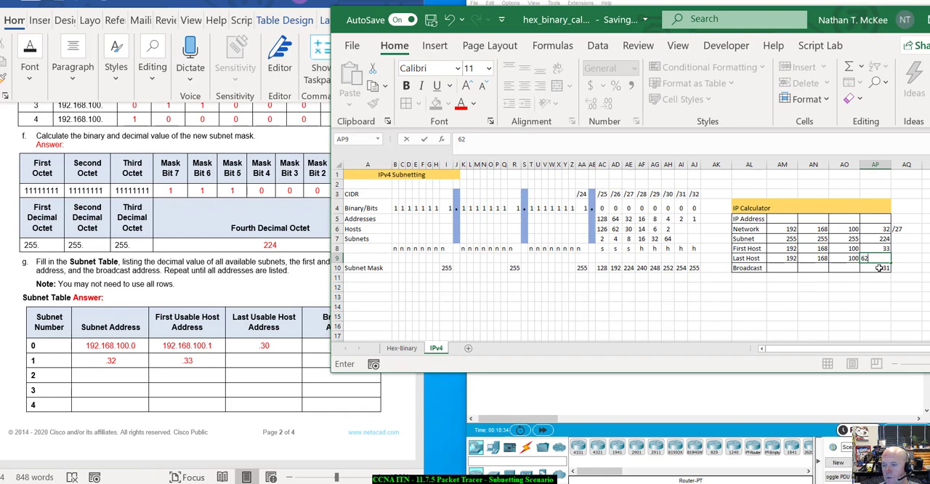
key("Return")
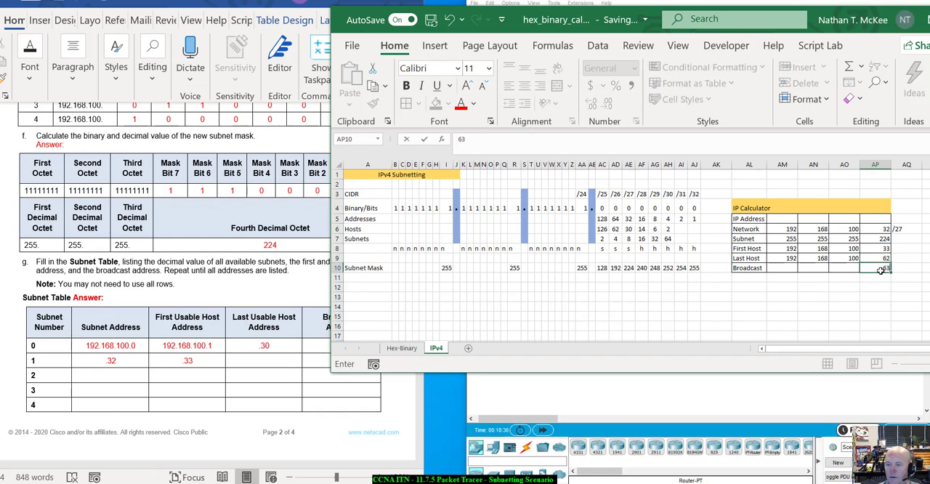
type("63")
key("Return")
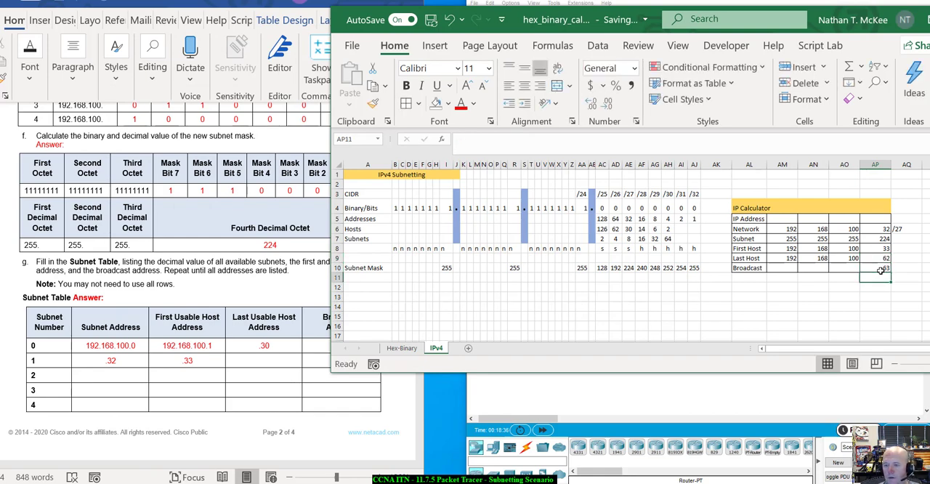
Step: Switch to the Word lab and fill Subnet Table row 1 with last usable host .62 and broadcast address .63
left_click(274, 359)
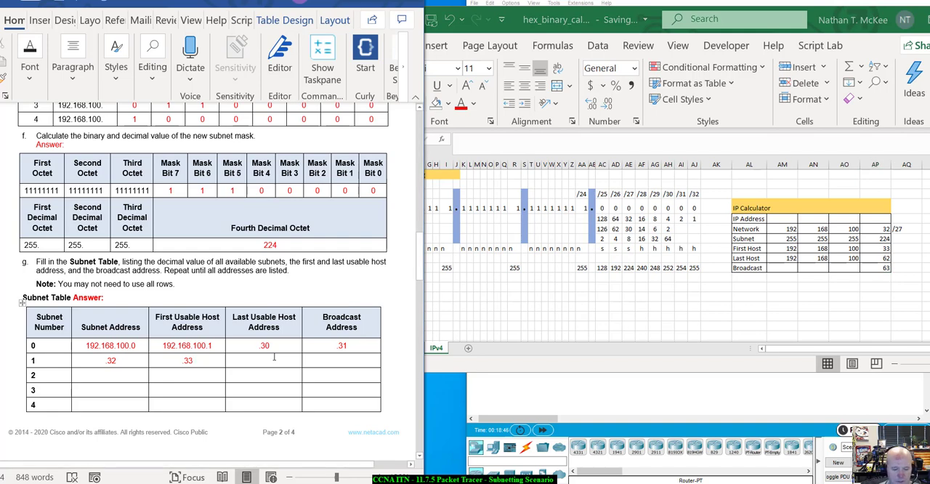
type(".62")
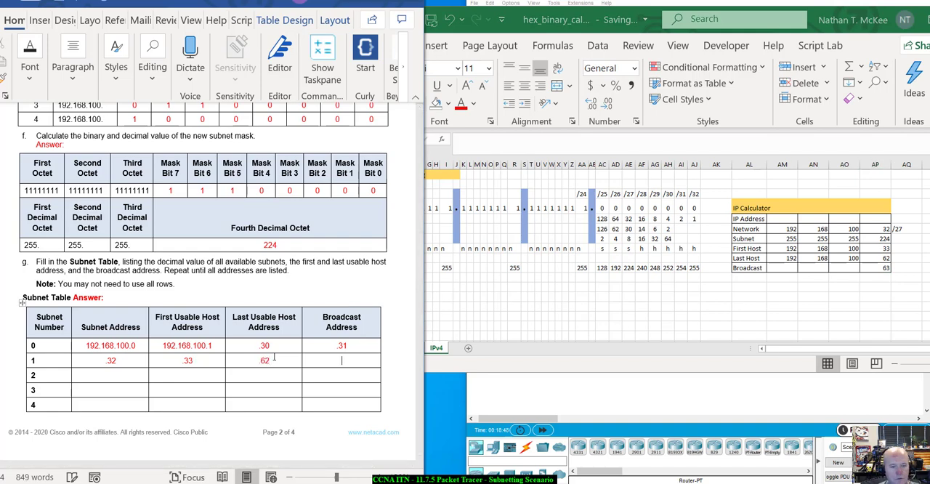
type(".63")
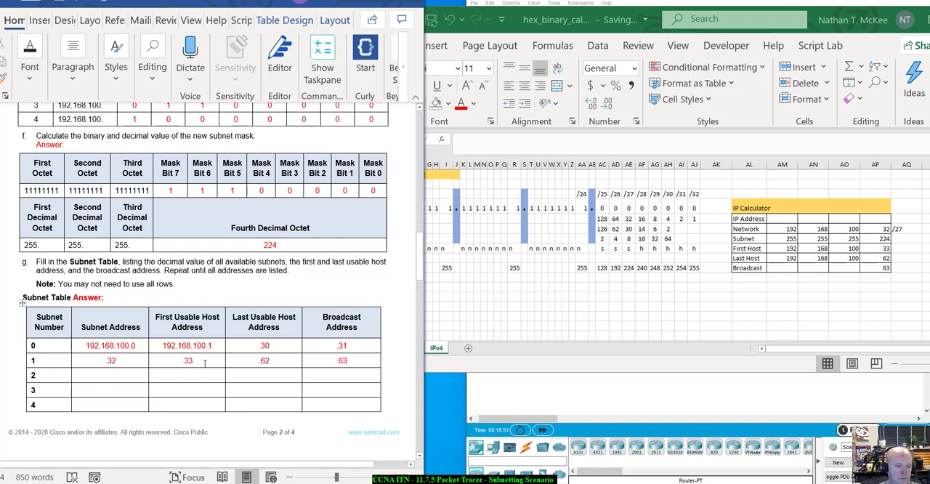
Step: Enter subnet address .64 and first usable host .65 in row 2 of the Subnet Table
left_click(114, 374)
type(".64")
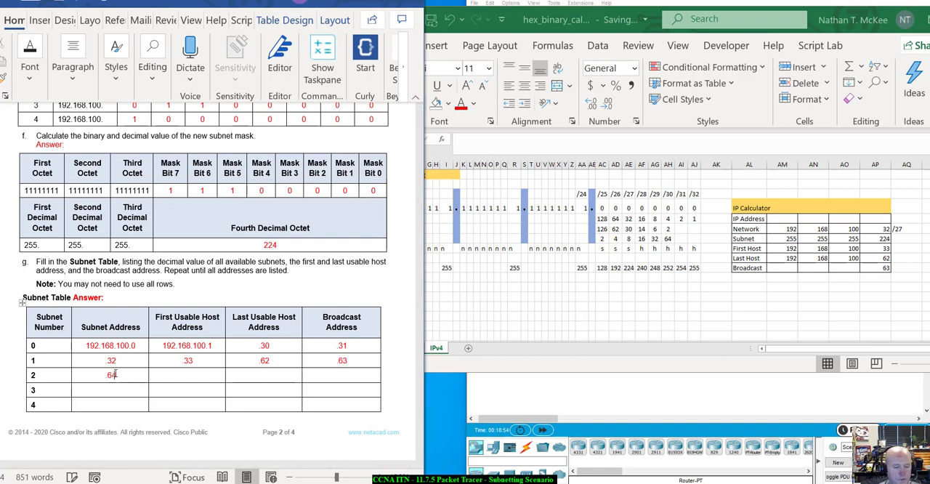
key("Tab")
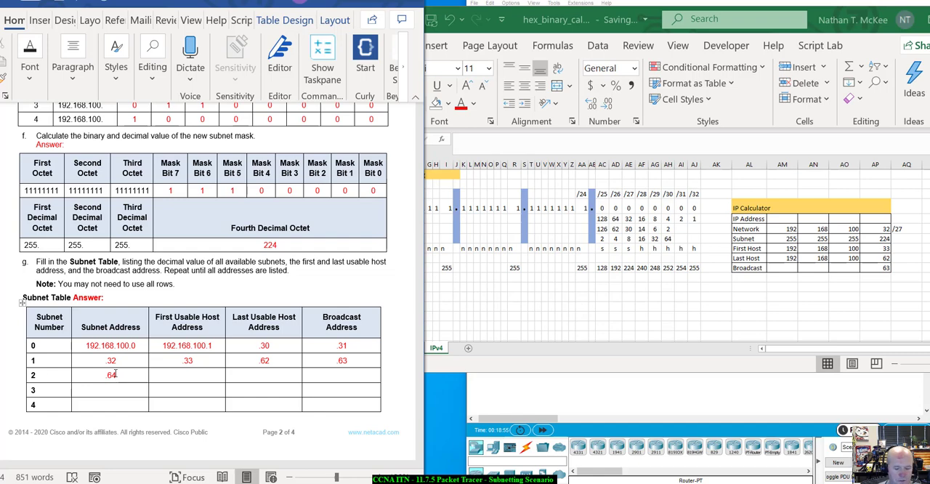
type(".")
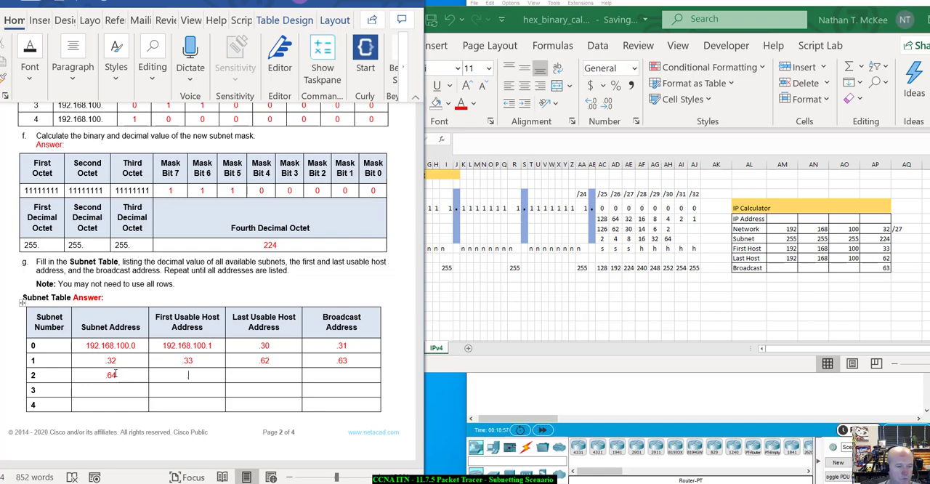
type("65")
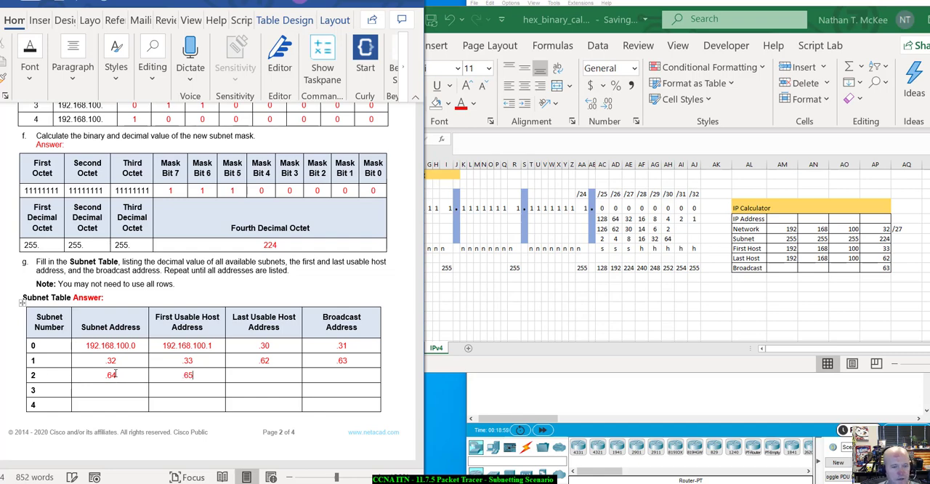
key("Tab")
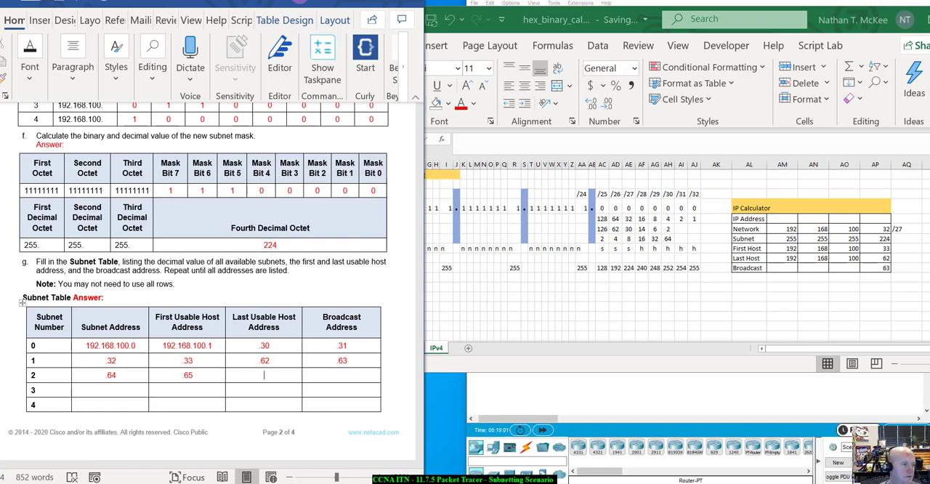
Step: Bring the Windows Calculator back into view and compute 65 + 29
left_click_drag(364, 480, 638, 113)
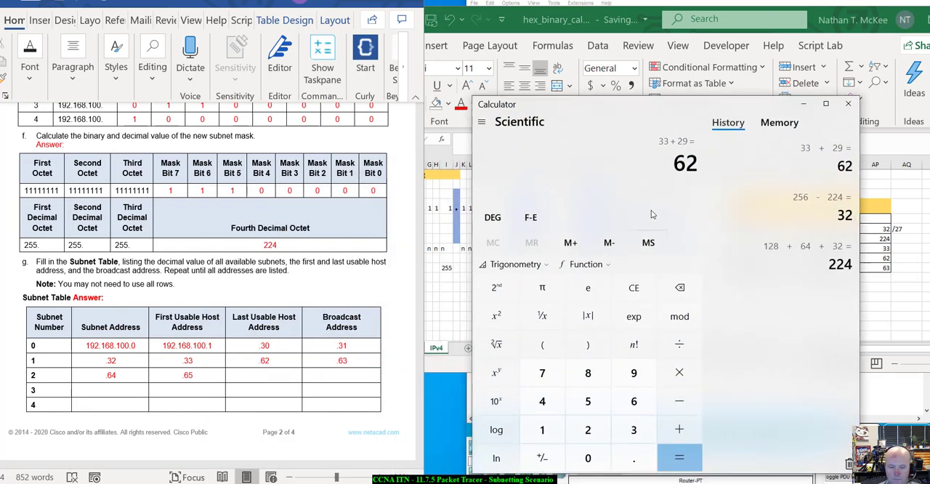
key("Escape")
type("65")
key("plus")
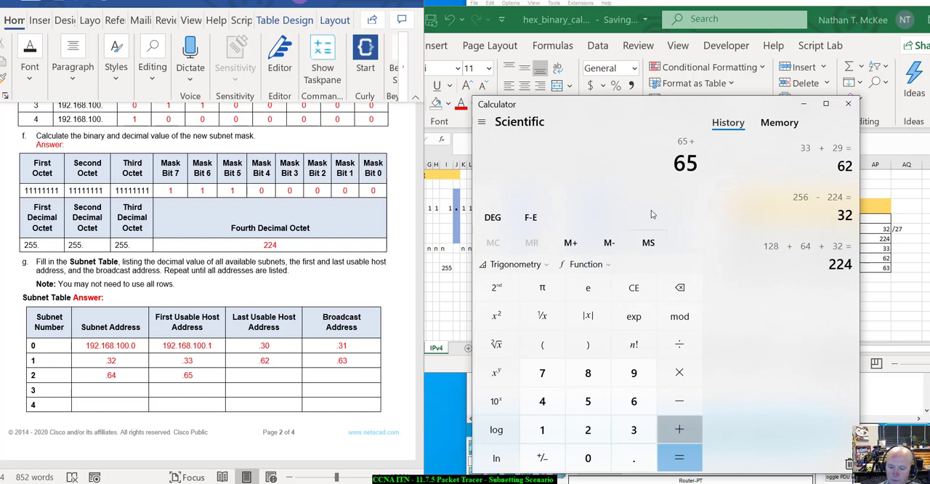
type("29")
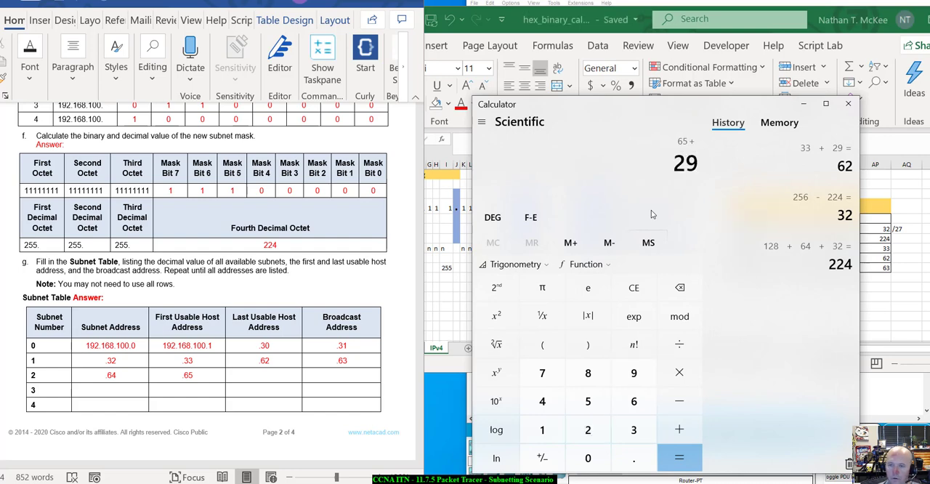
key("Return")
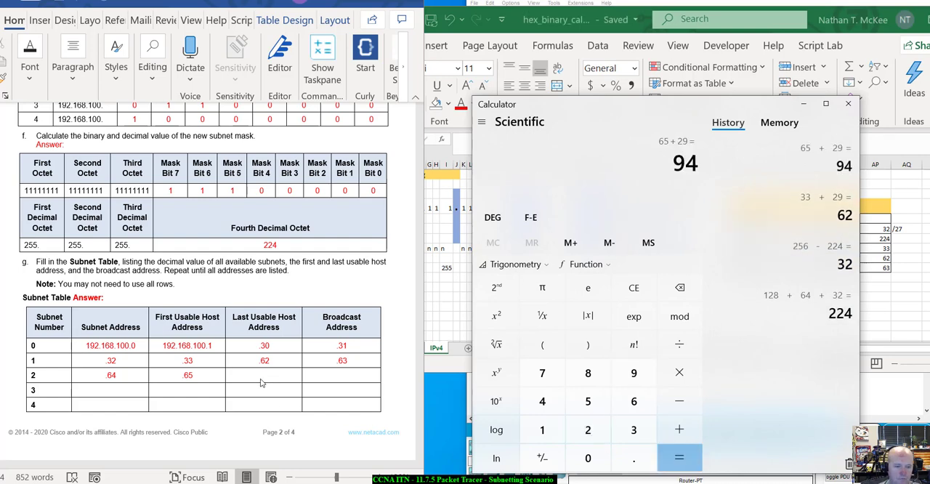
Step: Return to the Word lab and complete Subnet Table row 2 with last usable host .94 and broadcast address .95
left_click(262, 379)
type(".")
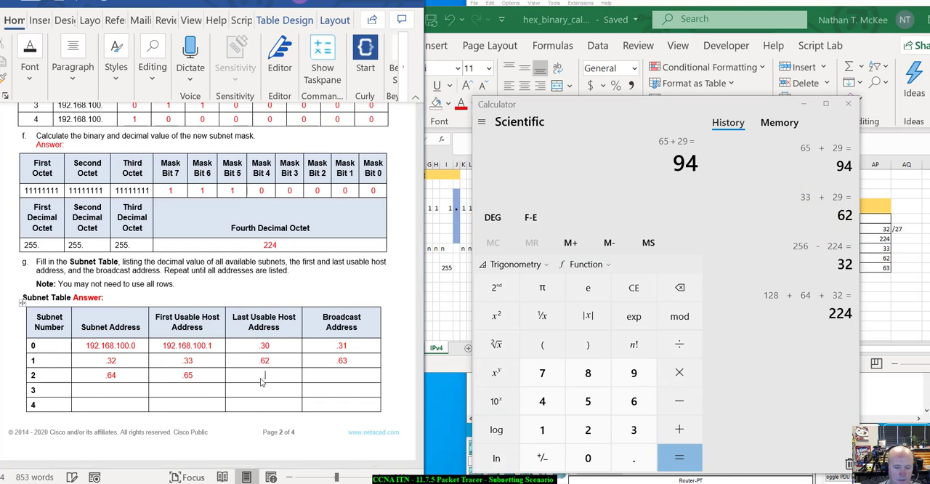
type("94")
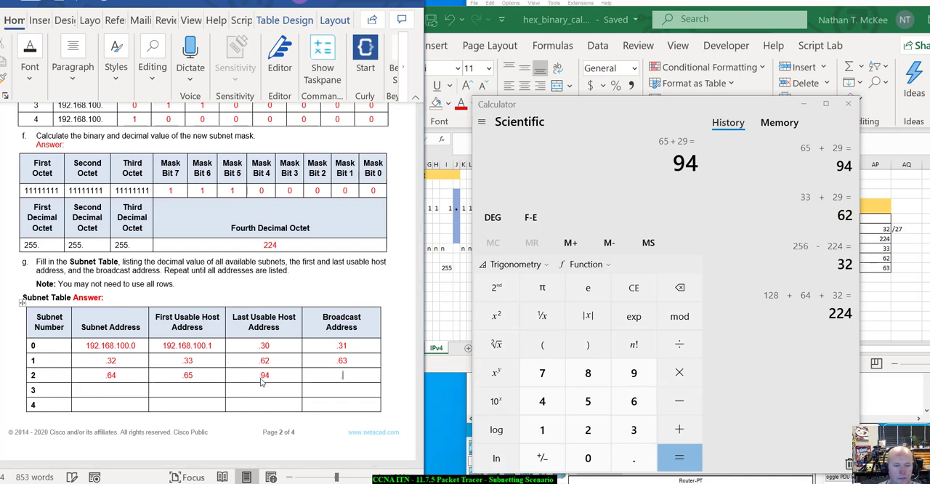
type(".95")
key("Return")
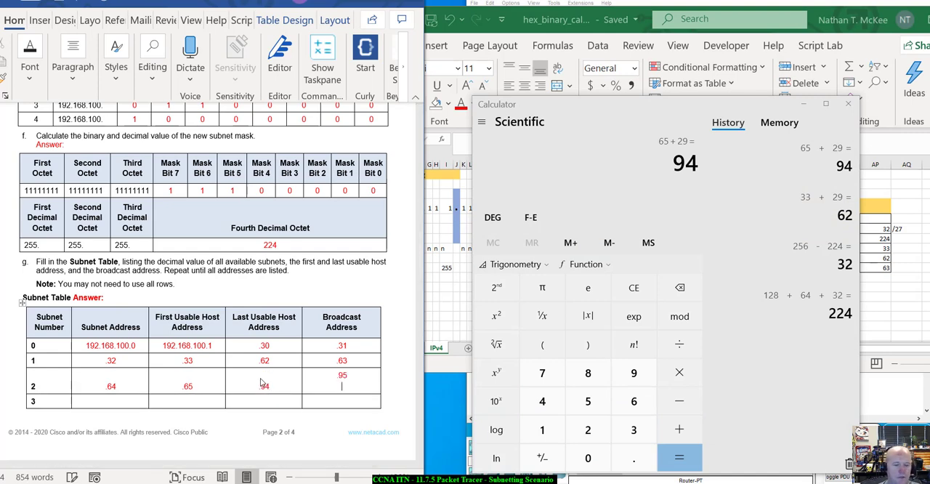
key("BackSpace")
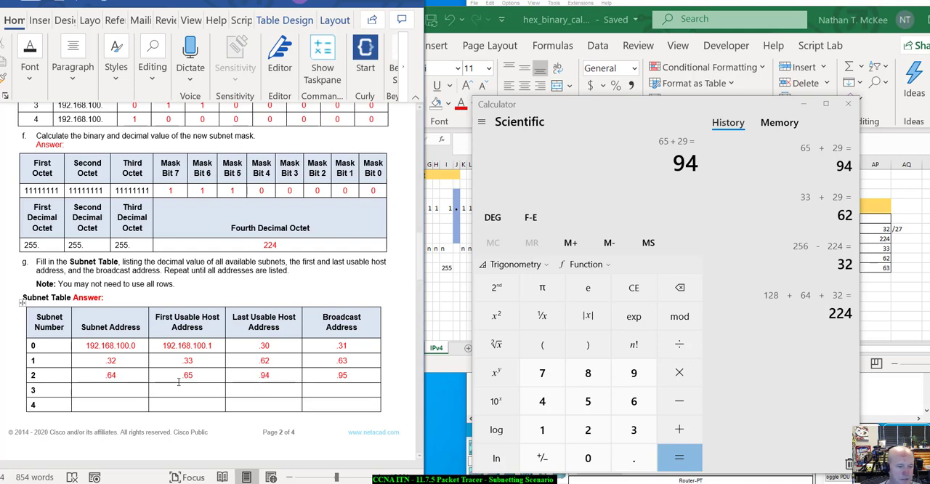
Step: Enter subnet address .96 and first usable host .97 in row 3 of the Subnet Table
left_click(113, 390)
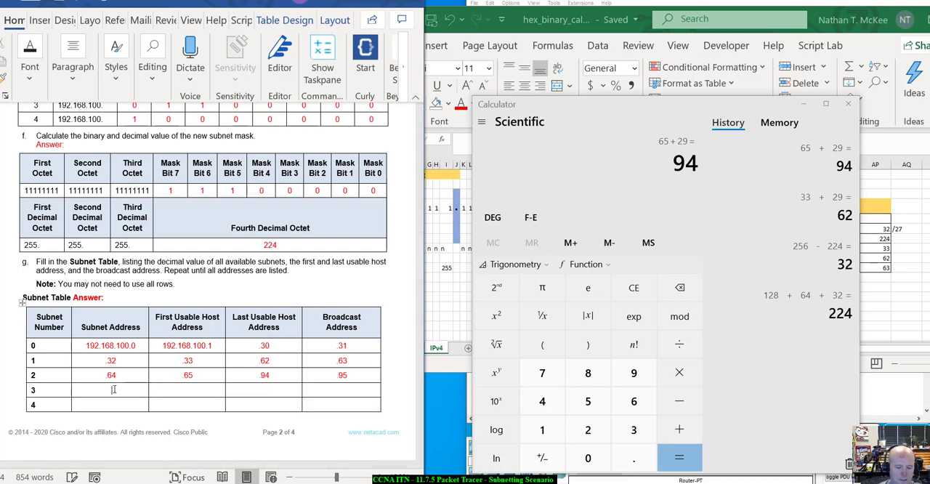
type(".96")
key("Tab")
type(".97")
key("Tab")
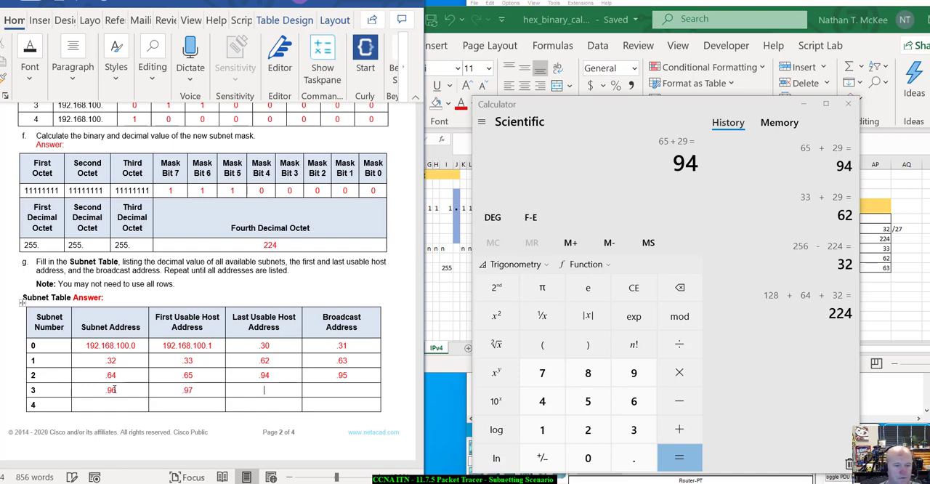
Step: Switch to the Windows Calculator, clear the previous result and compute 97 + 29
left_click(692, 161)
key("Escape")
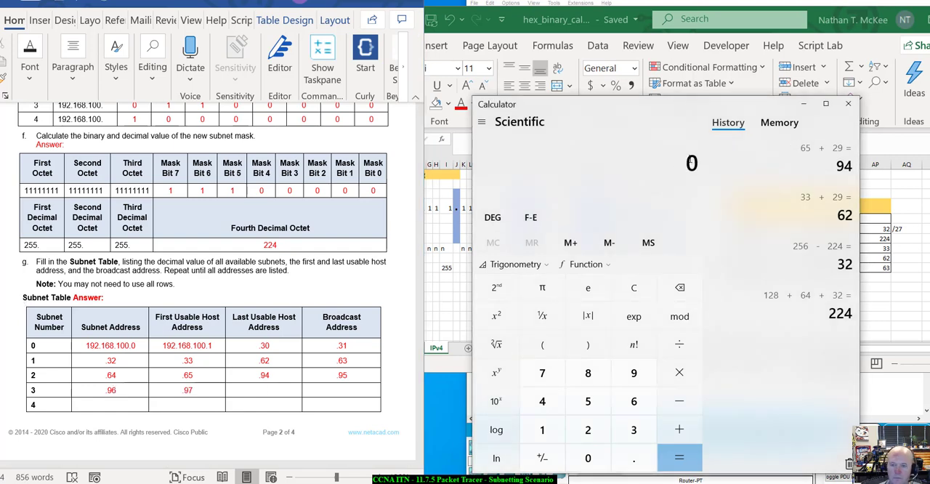
type("97")
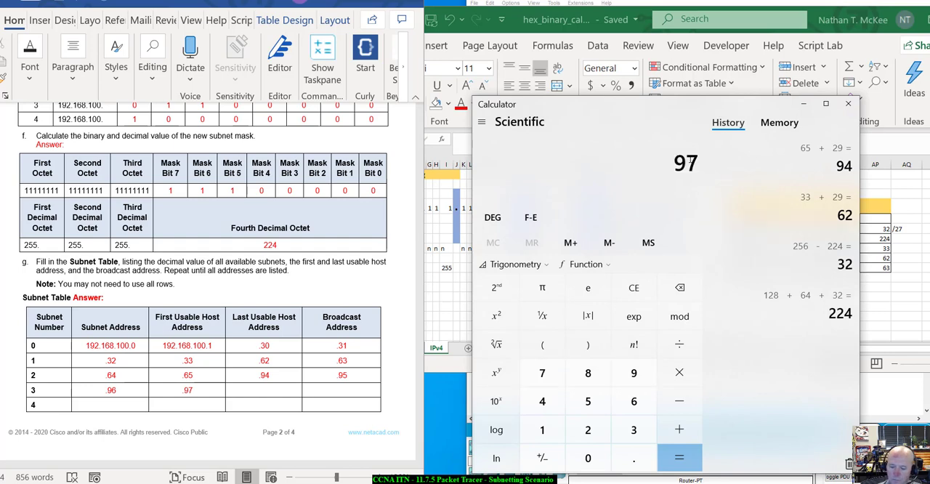
key("plus")
type("29")
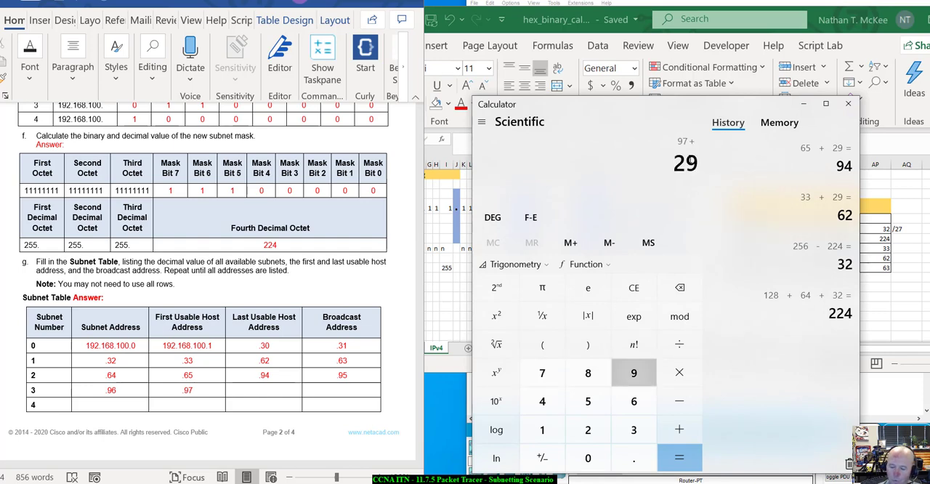
key("Return")
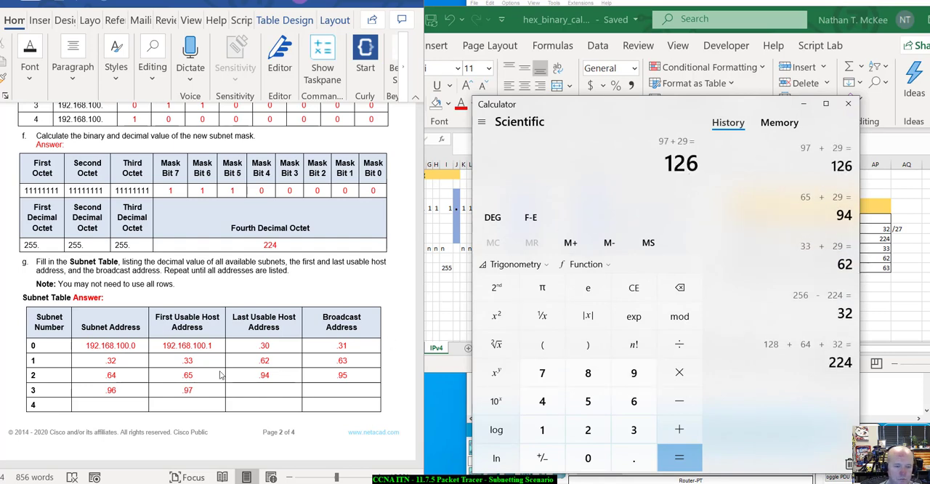
Step: Return to the Word lab and complete Subnet Table row 3 with last usable host .126 and broadcast address .127
left_click(249, 390)
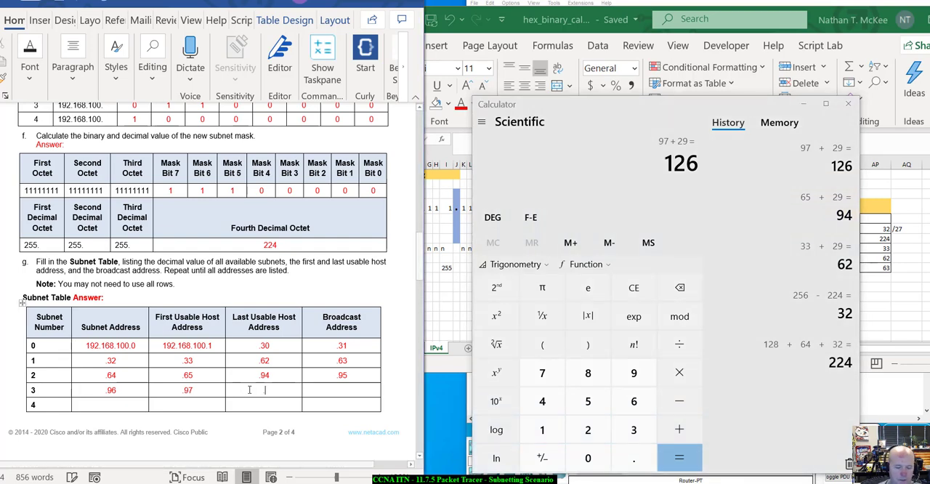
type(".126")
key("Tab")
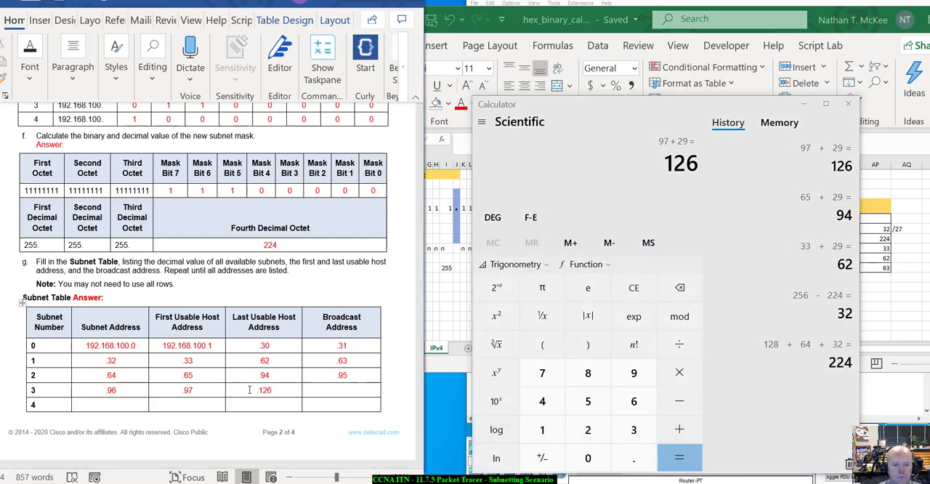
type(".127")
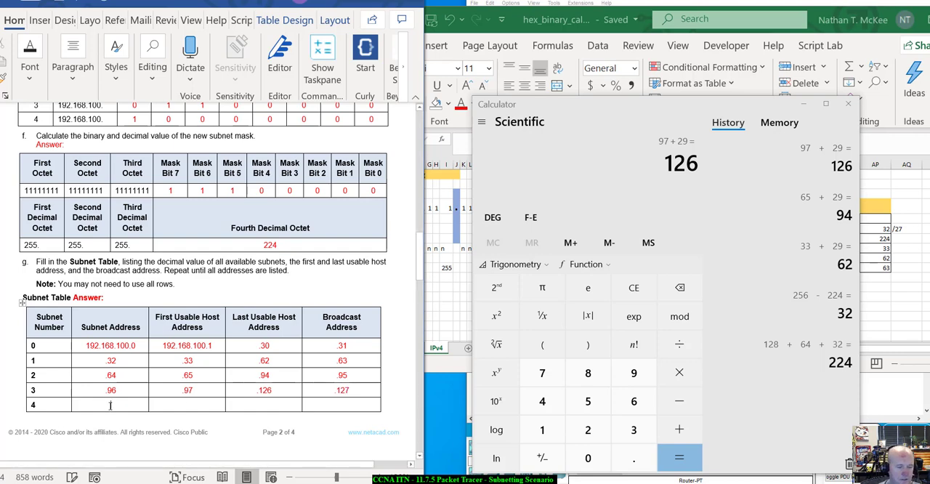
Step: Enter subnet address .128 in row 4 of the Subnet Table
left_click(111, 406)
type(".128")
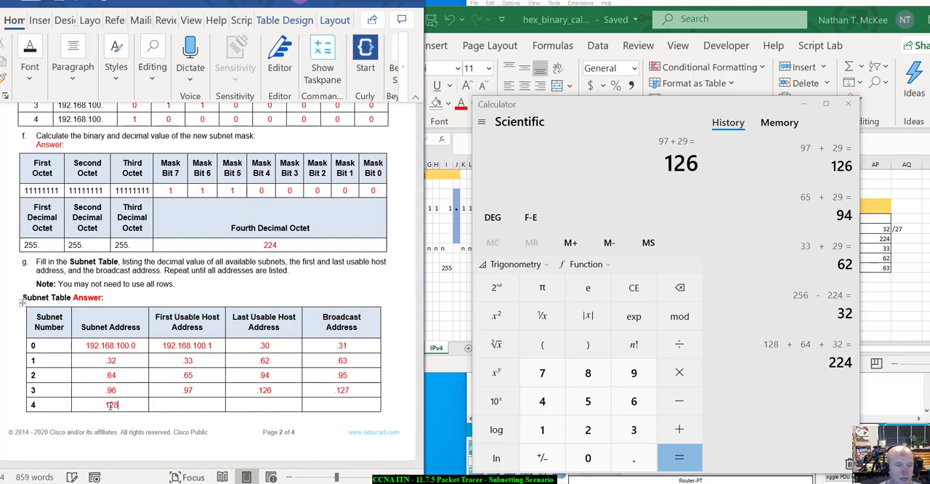
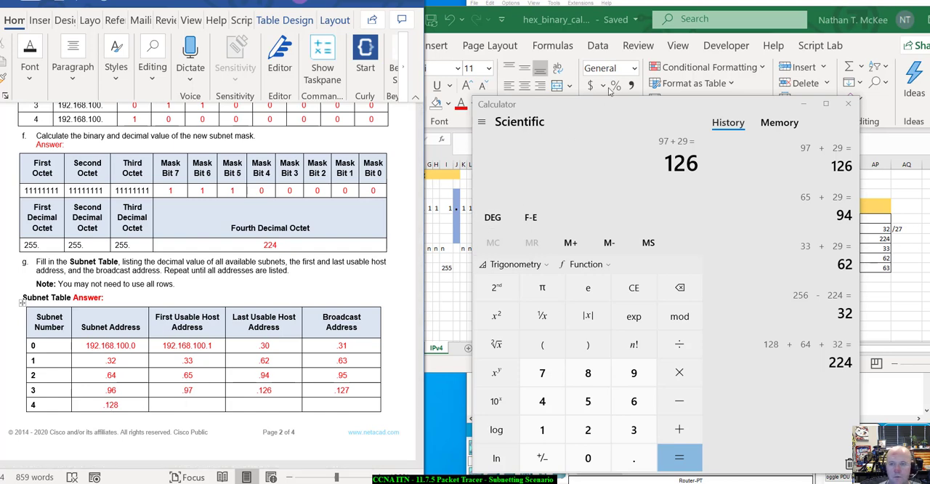
Step: Clear the Windows Calculator result and enter first usable host .129 in row 4 of the Word lab's Subnet Table
left_click(666, 154)
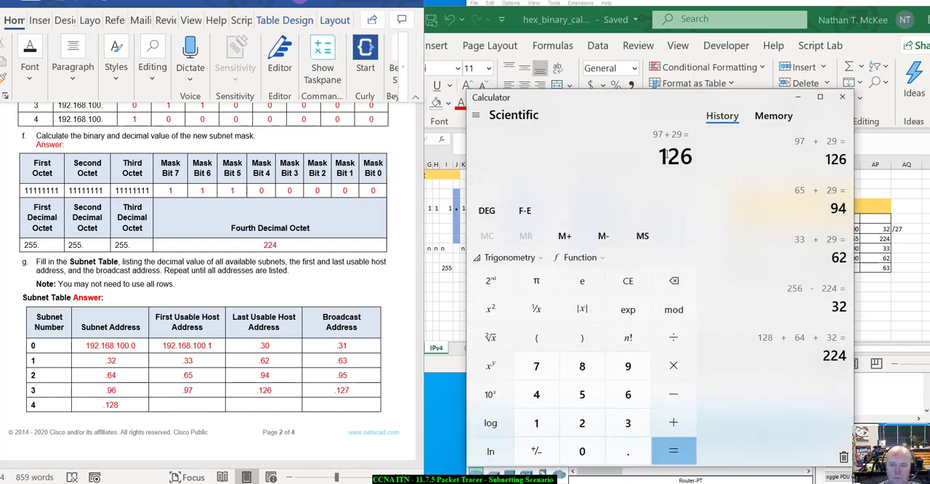
key("Escape")
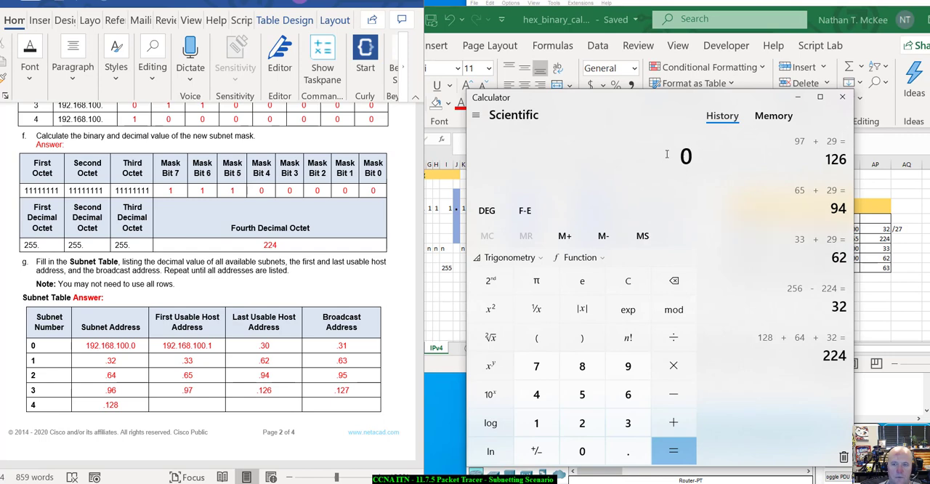
left_click(184, 405)
type(".129")
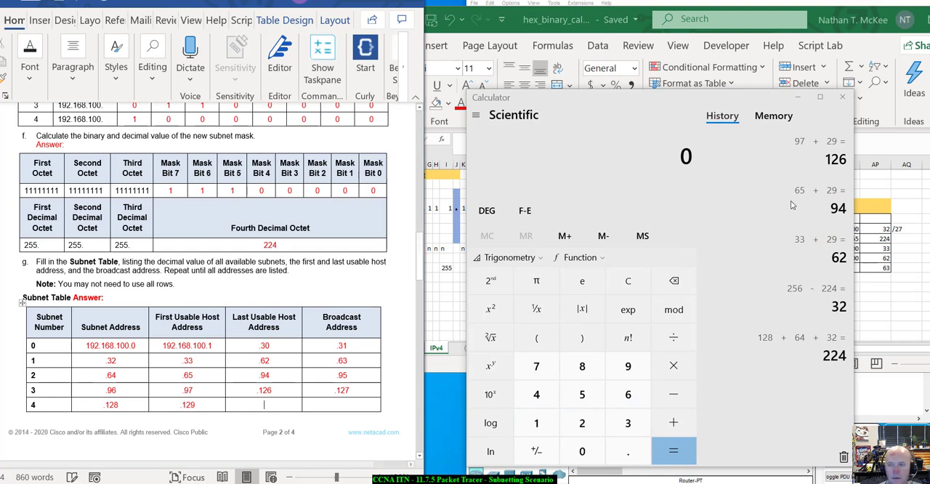
Step: Switch to the Windows Calculator and compute 129 + 29
left_click(629, 160)
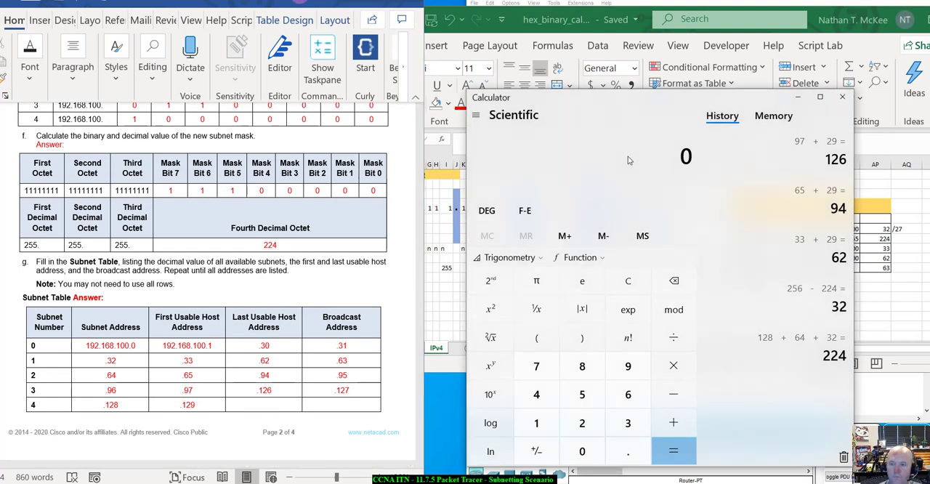
type("129 + ")
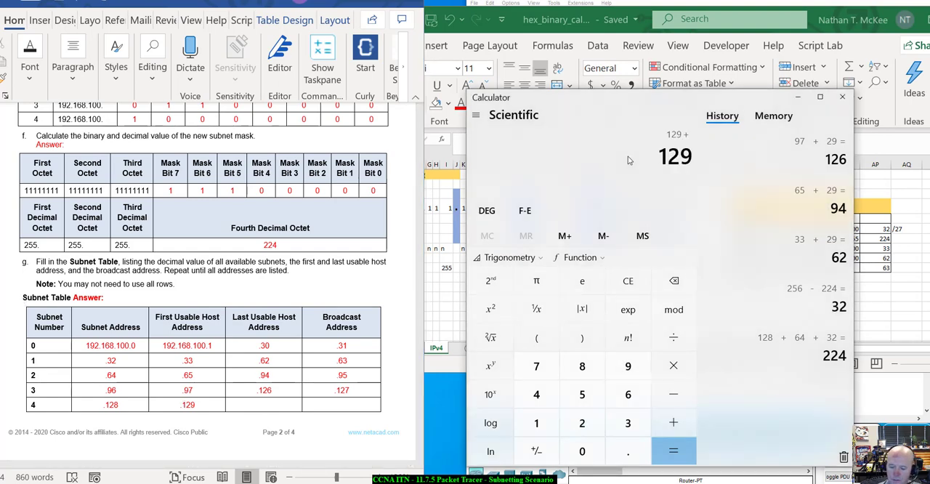
type("29")
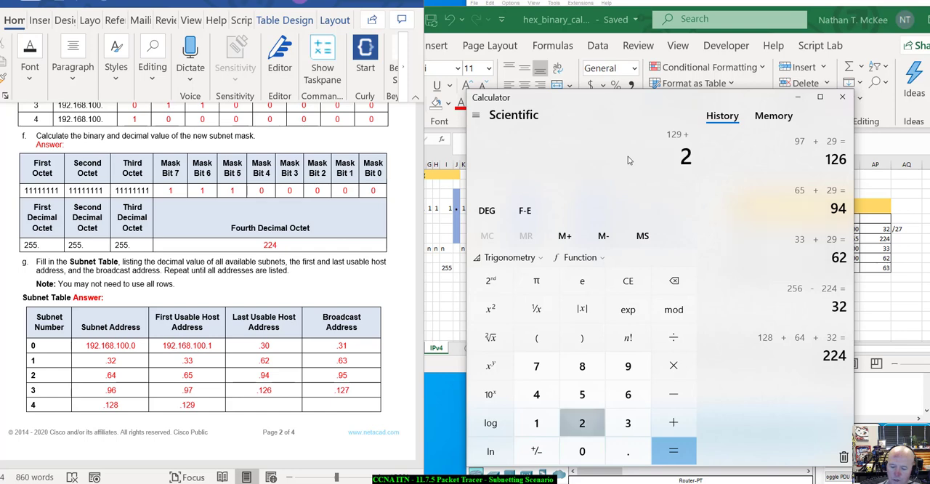
key("Return")
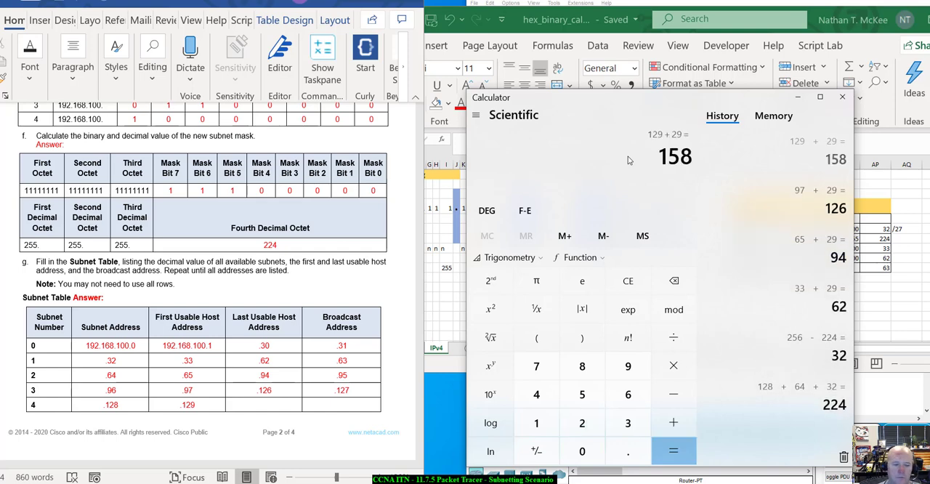
Step: Return to the Word lab and complete Subnet Table row 4 with last usable host .158 and broadcast address .159
left_click(242, 409)
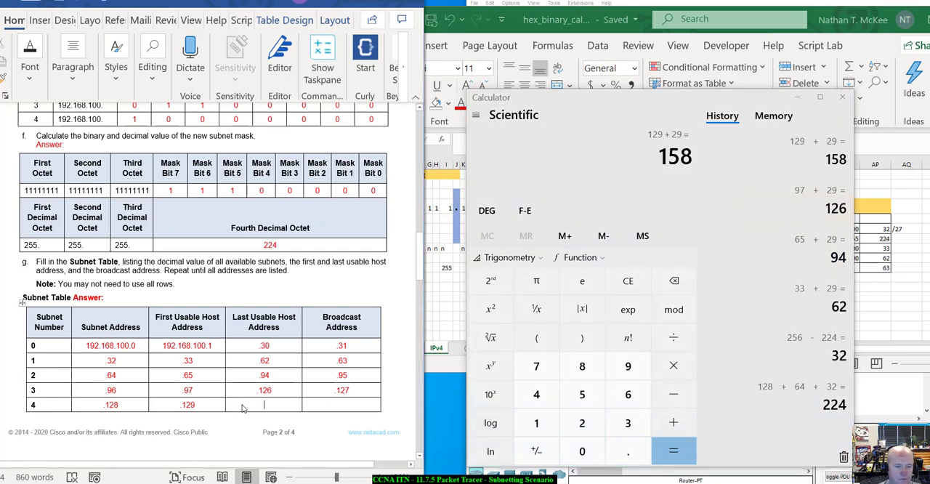
type(".1")
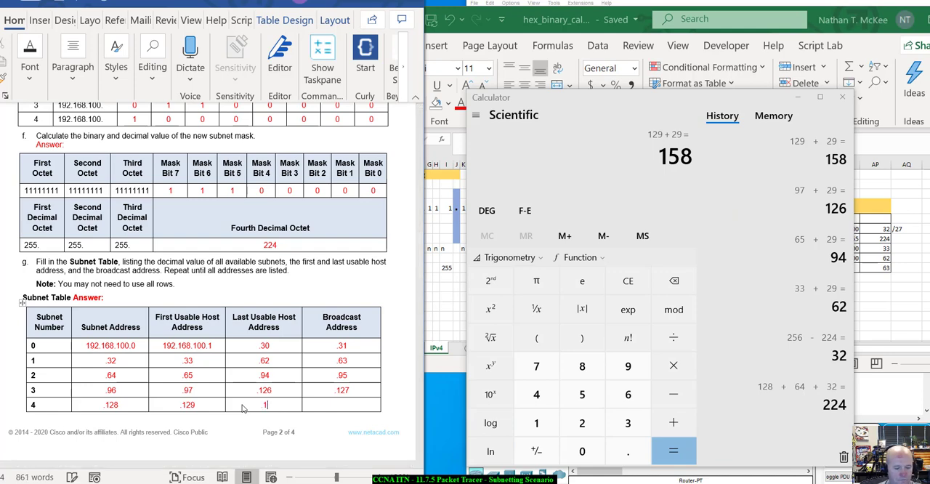
type("58.159")
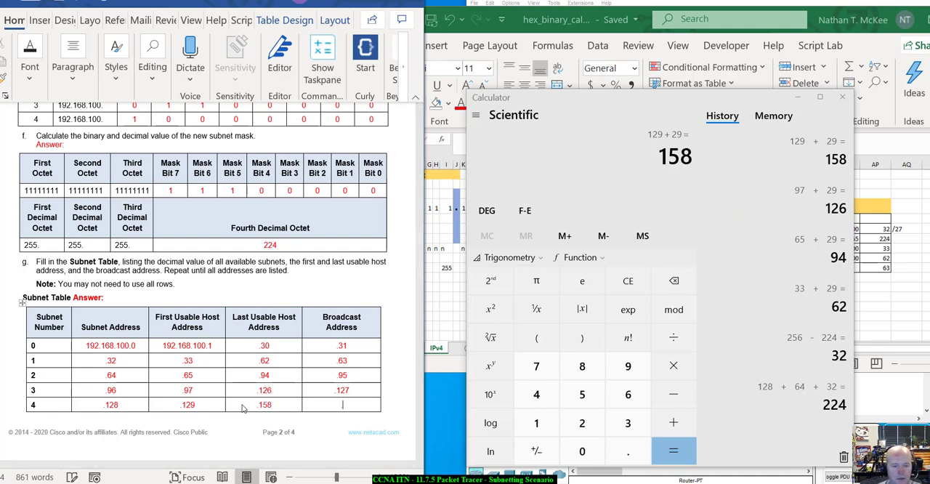
key("Tab")
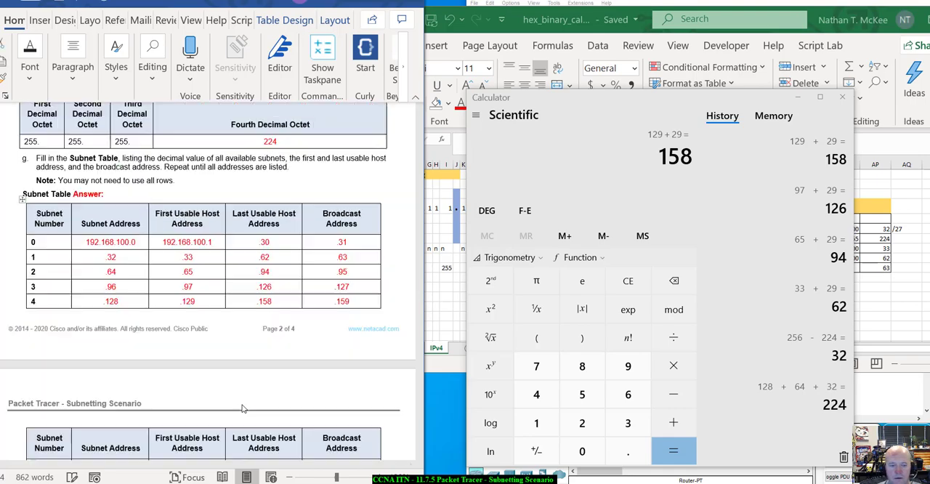
Step: Copy the formatting of row 4's subnet address to the blank answer cells of rows 5 to 10 and clear those cells' contents
scroll(243, 405, "up", 1)
scroll(243, 406, "up", 3)
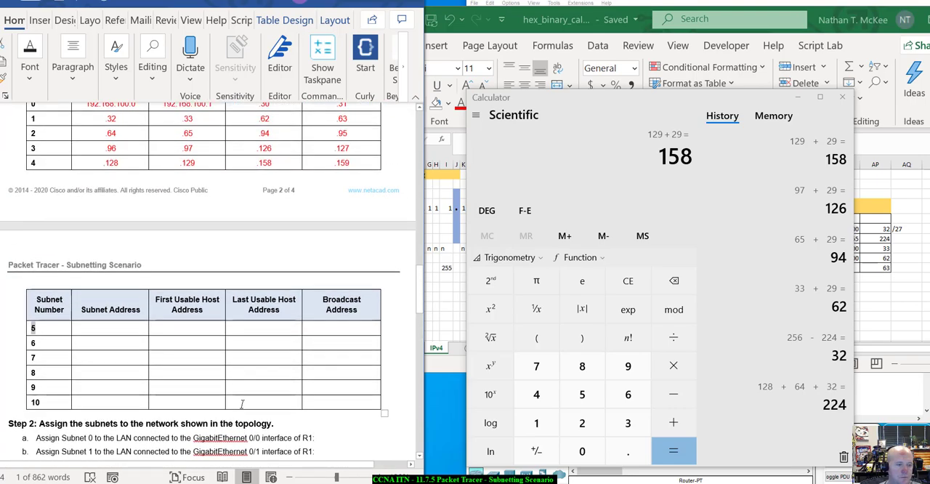
scroll(287, 370, "down", 2)
scroll(240, 375, "up", 3)
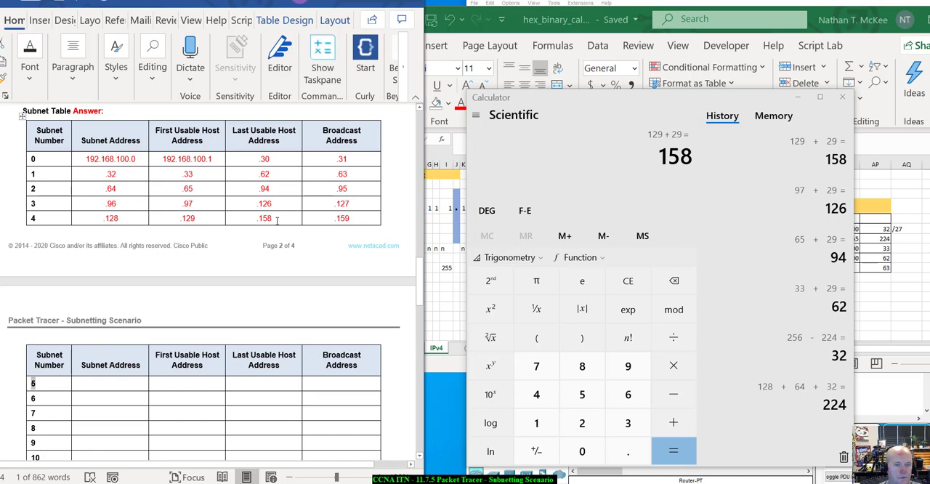
scroll(268, 257, "down", 4)
scroll(267, 259, "up", 7)
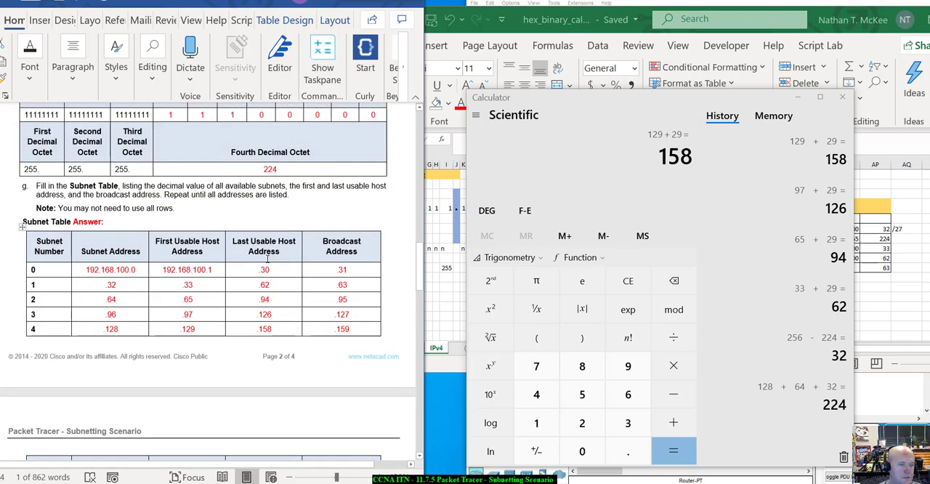
scroll(268, 259, "down", 5)
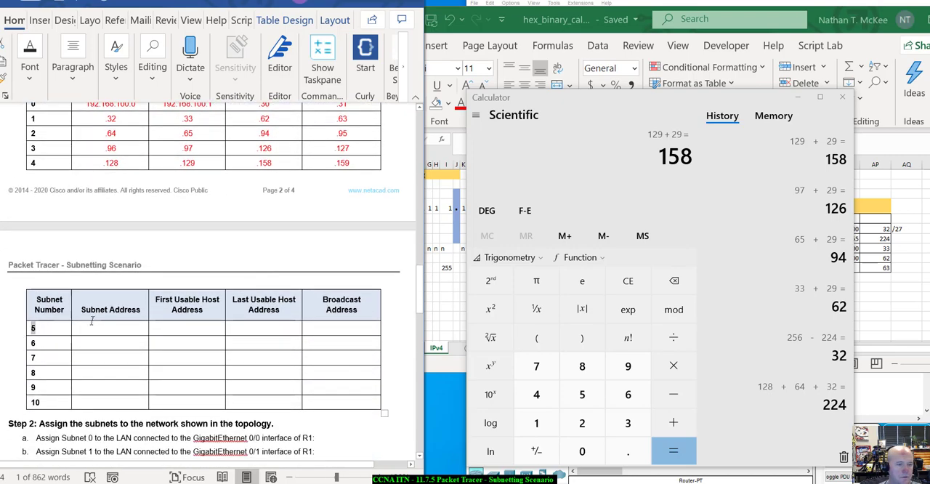
left_click(93, 329)
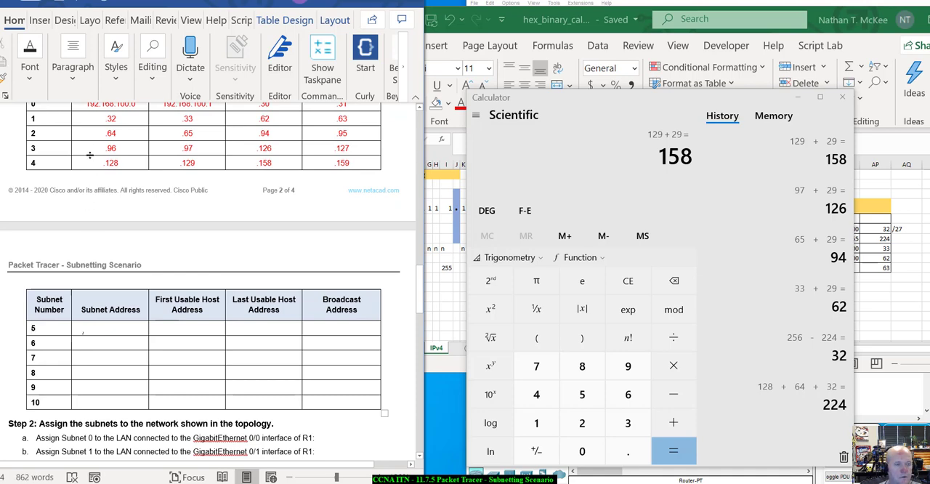
double_click(109, 163)
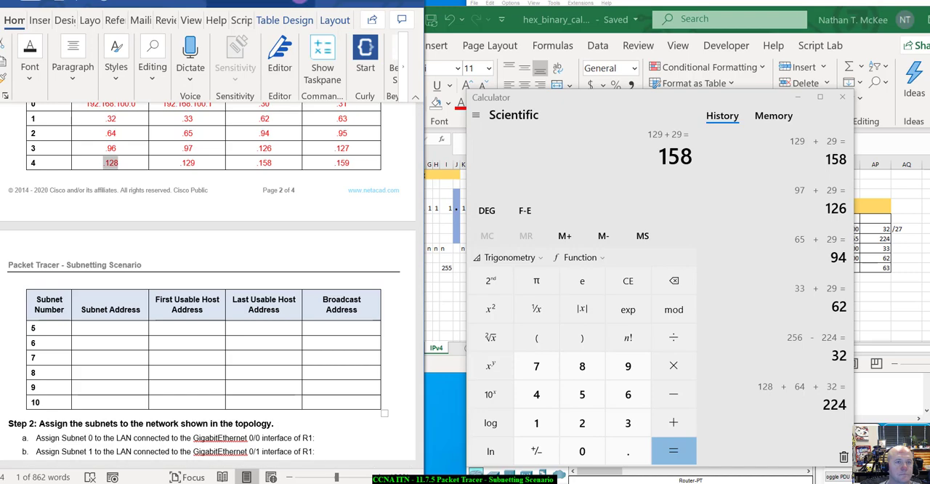
left_click_drag(174, 2, 257, 3)
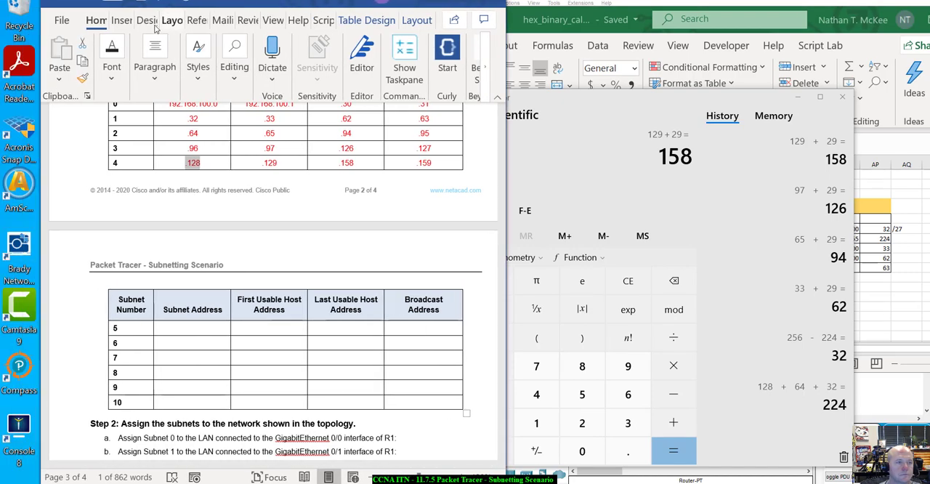
left_click(81, 78)
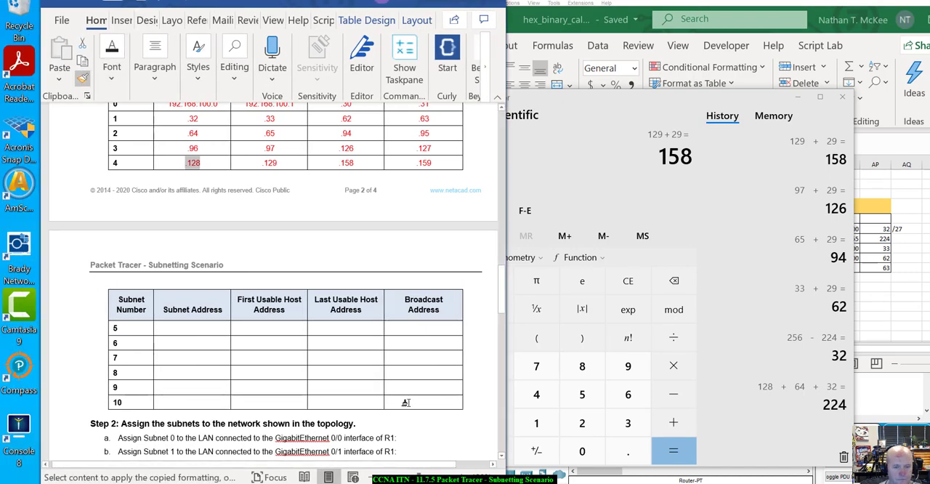
mouse_move(132, 364)
left_mouse_down()
mouse_move(135, 341)
mouse_move(167, 327)
left_mouse_up()
key("Delete")
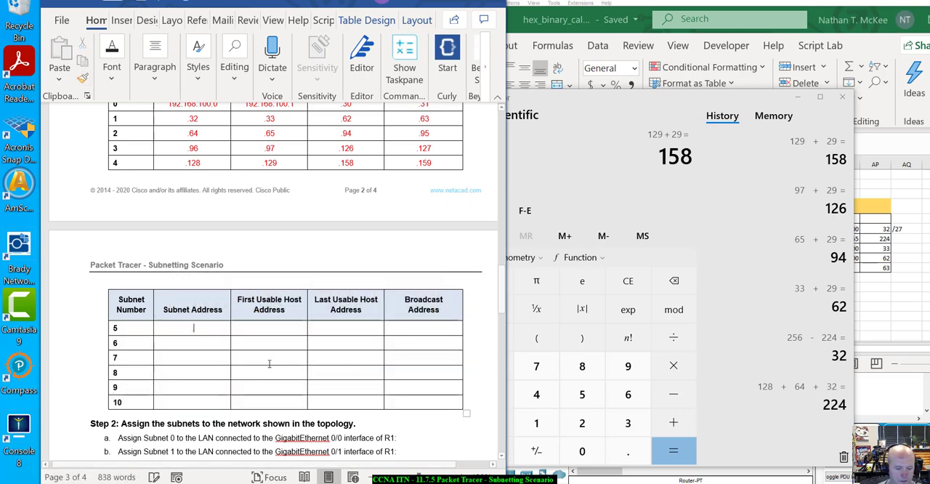
Step: Enter subnet address .160 and first usable host .161 in row 5 of the Subnet Table
type(".160")
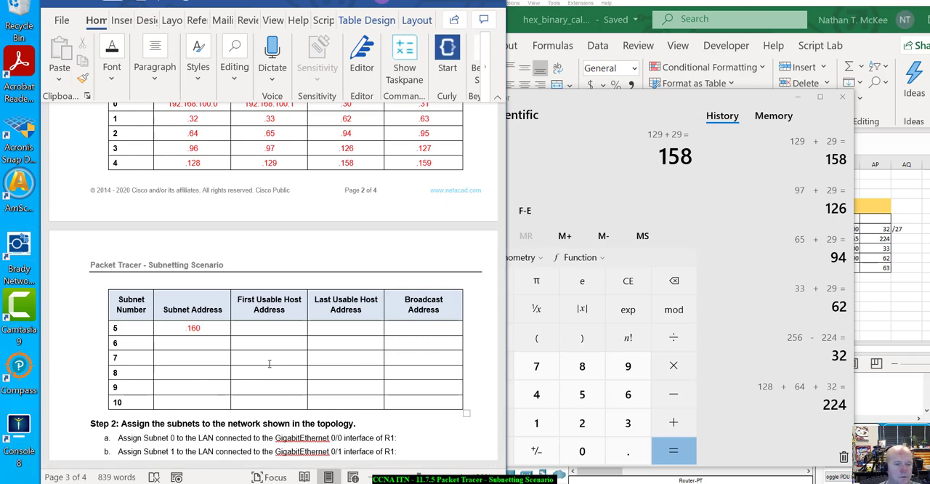
key("Tab")
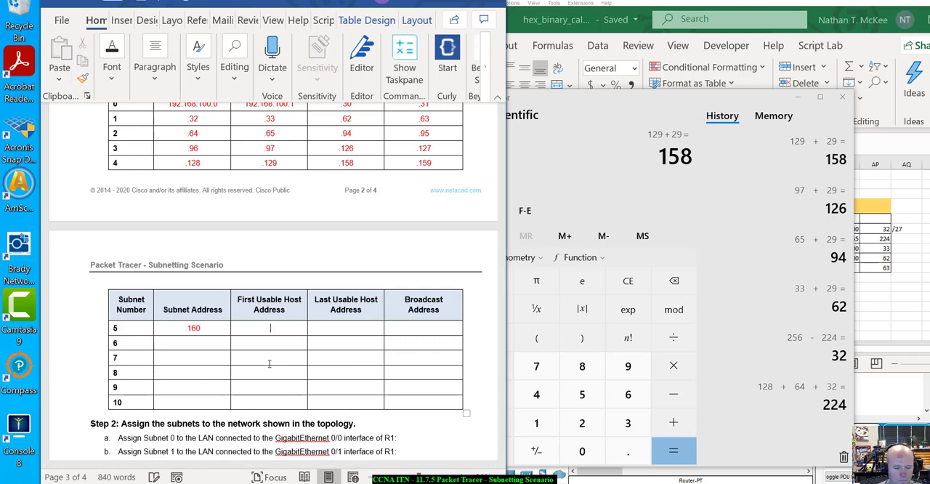
type(".161")
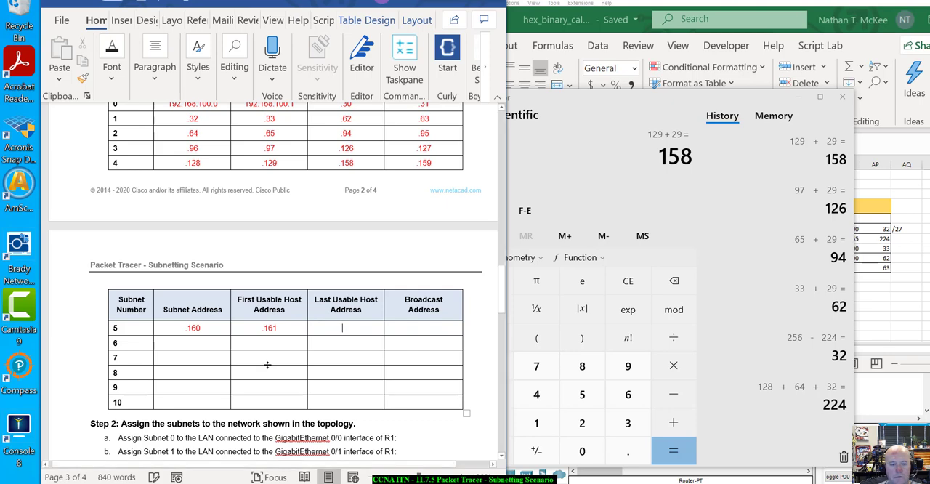
left_click(718, 181)
type(".161 ")
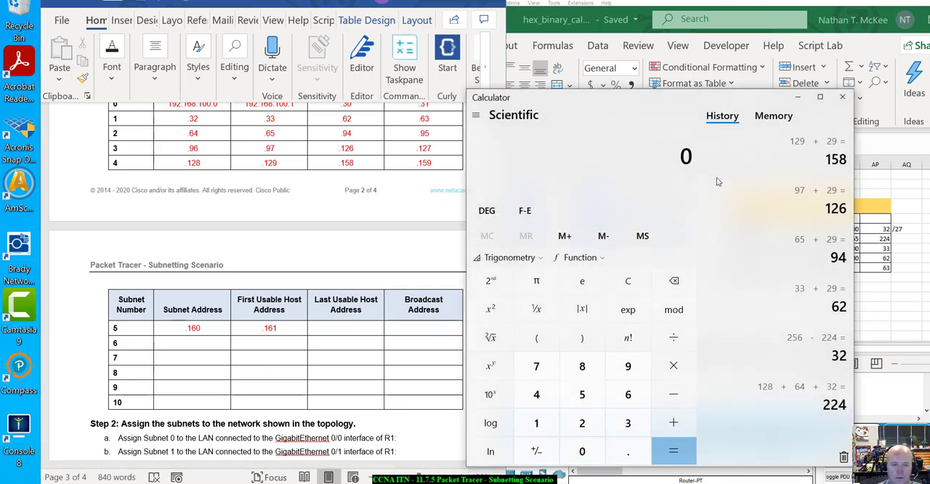
type("+ 29")
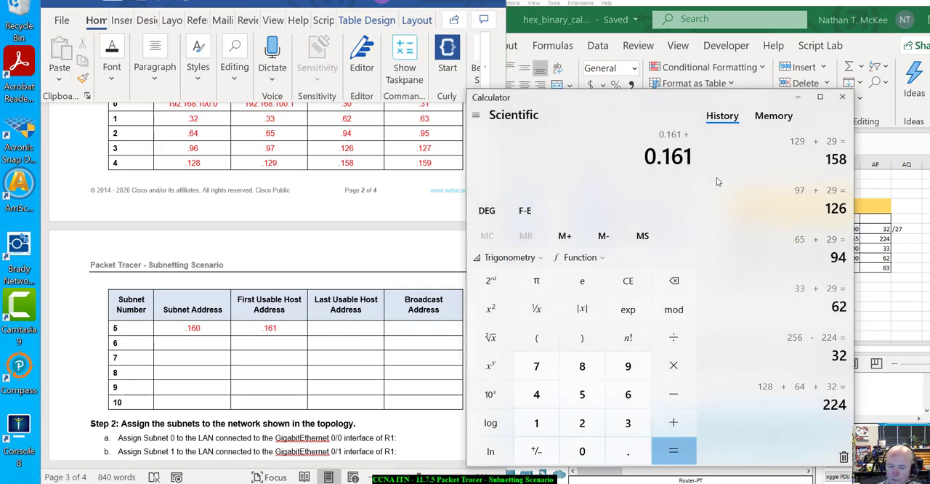
key("Return")
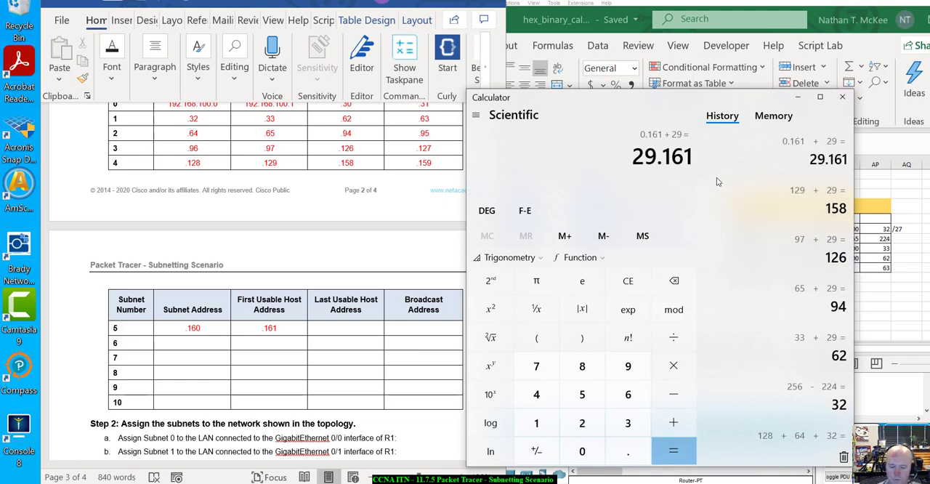
key("Escape")
Step: Compute 161 + 29 in the Windows Calculator
type("1 + ")
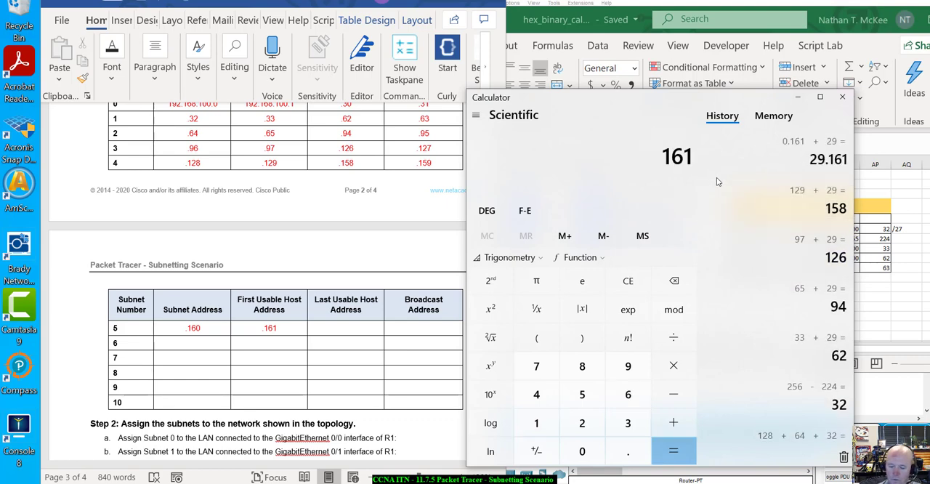
type("29")
key("Return")
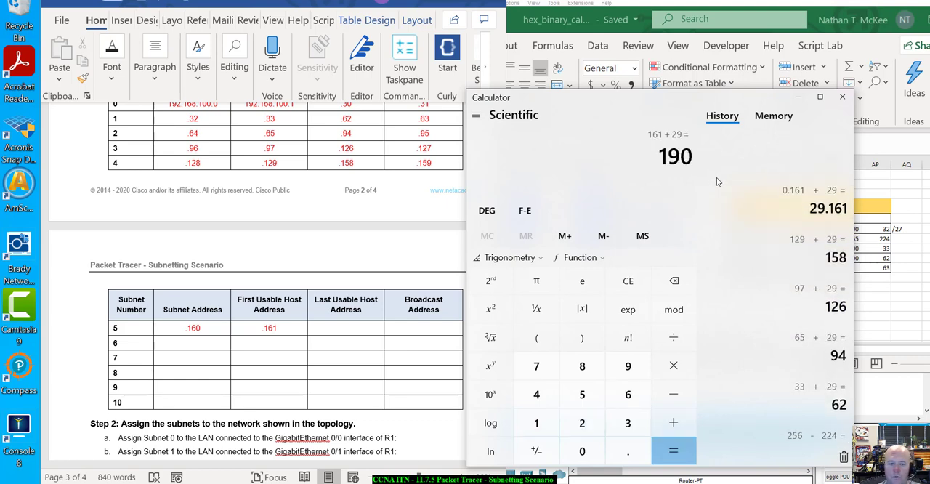
Step: Return to the Word lab and complete Subnet Table row 5 with last usable host .190 and broadcast address .191
left_click(324, 334)
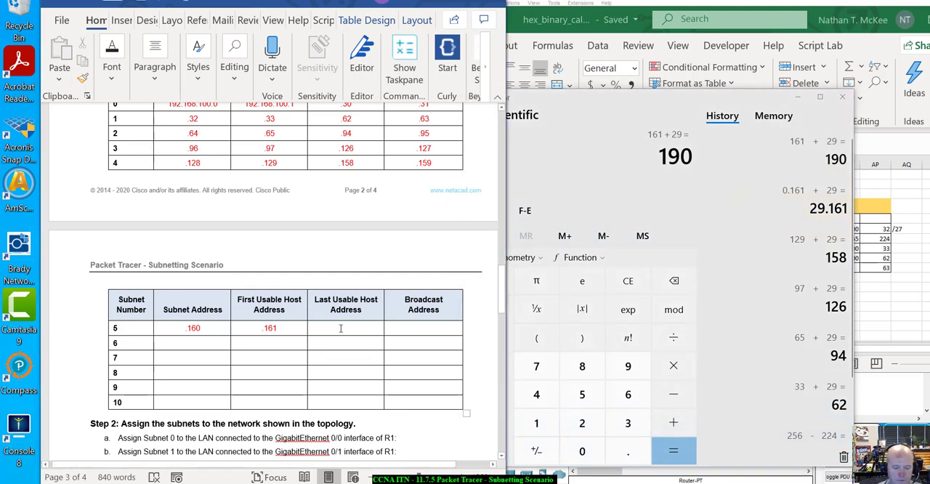
type(".190")
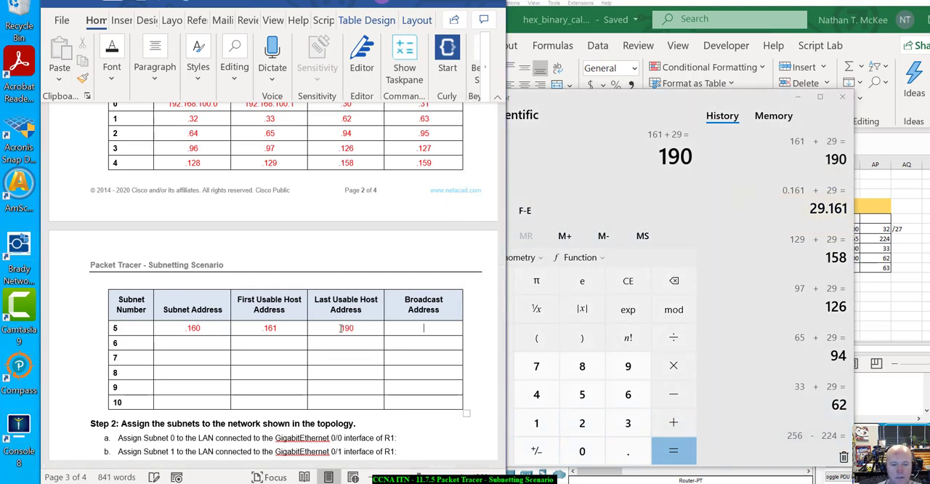
type(".191")
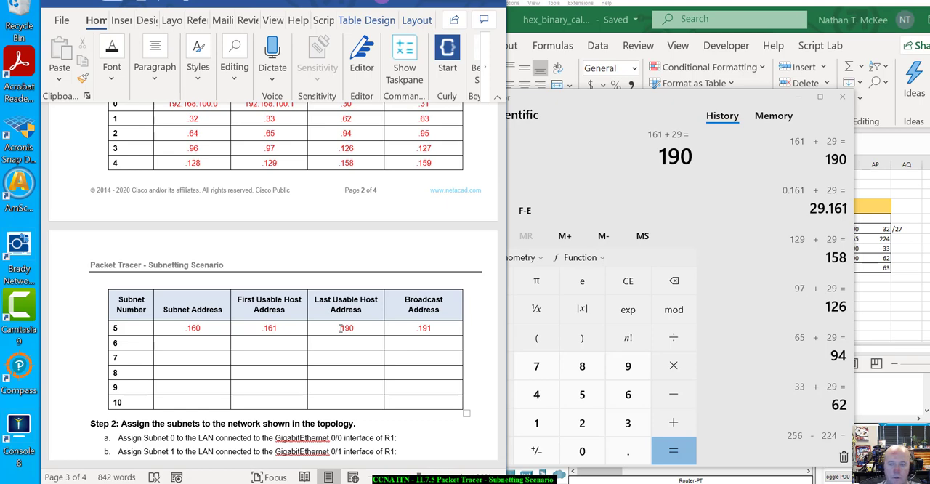
Step: Enter subnet address .192 and first usable host .193 in row 6 of the Subnet Table
left_click(174, 347)
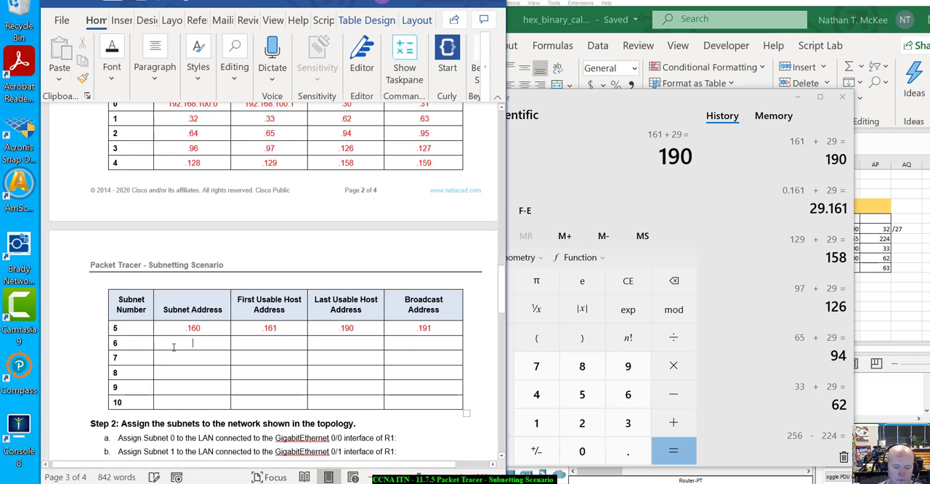
type(".192")
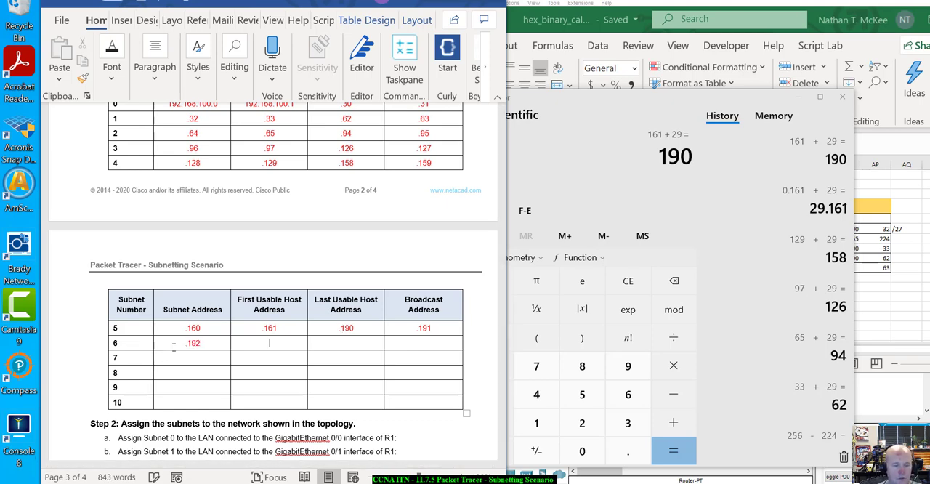
type(".19")
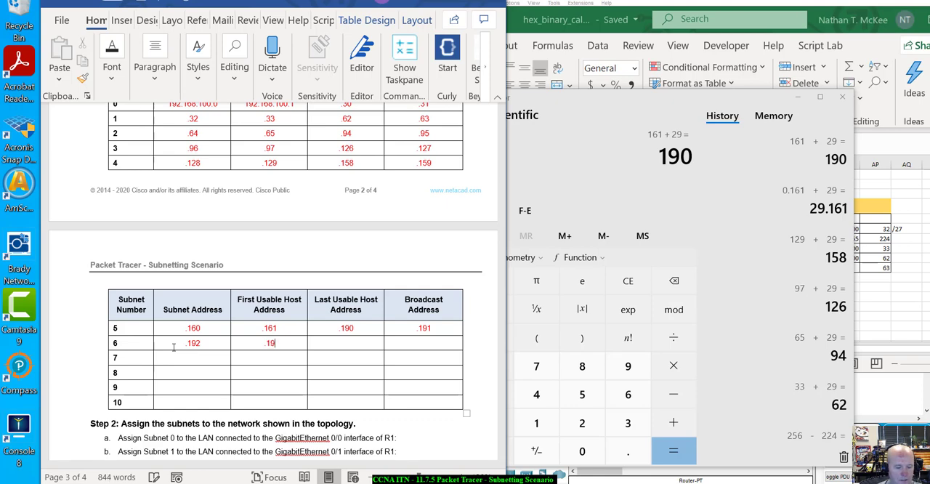
type("3")
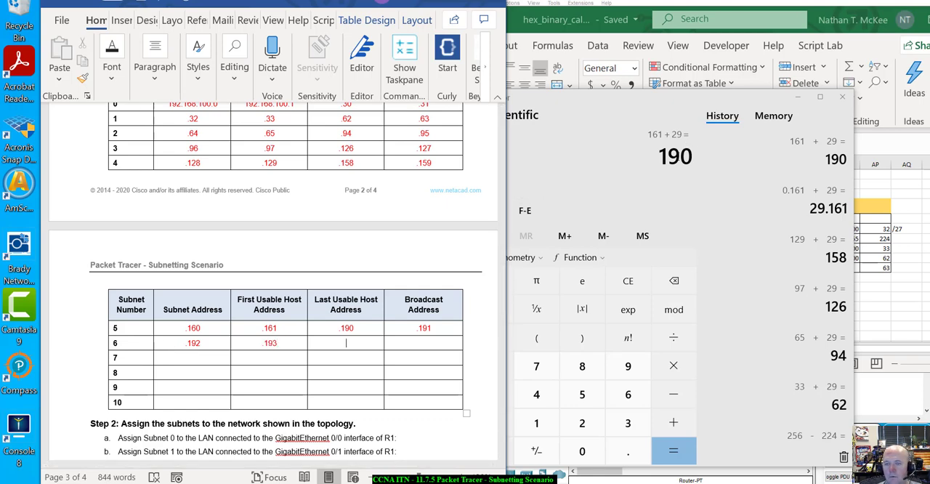
Step: Switch to the Windows Calculator and compute 193 + 29
left_click(677, 156)
key("Escape")
type("193 + ")
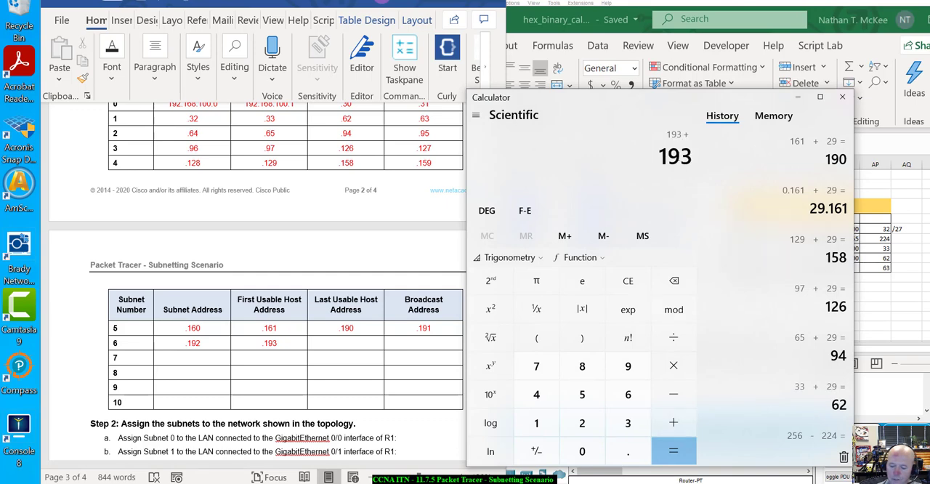
type("29")
key("Return")
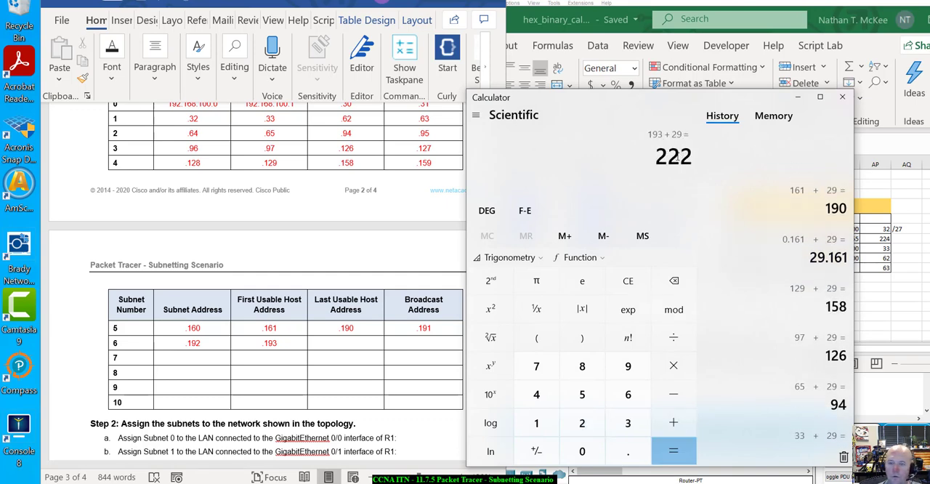
Step: Return to the Word lab and complete Subnet Table row 6 with last usable host .222 and broadcast address .223
left_click(343, 346)
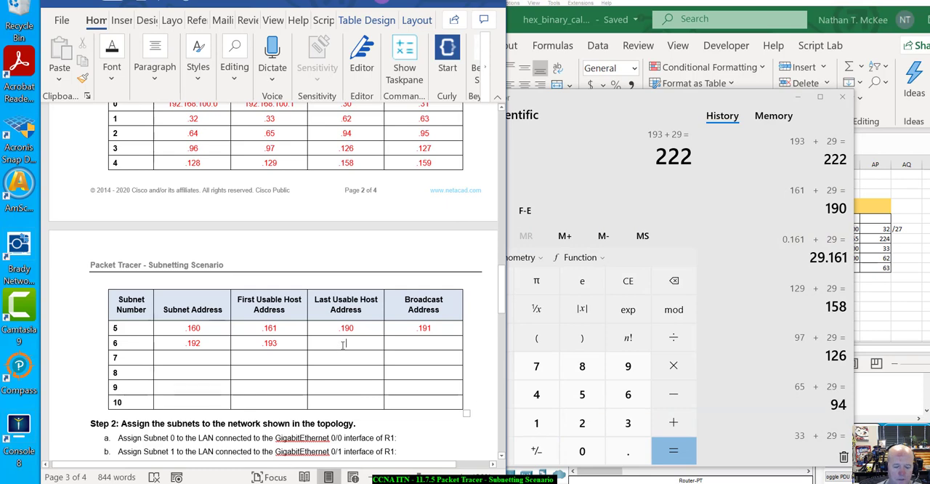
type(".222")
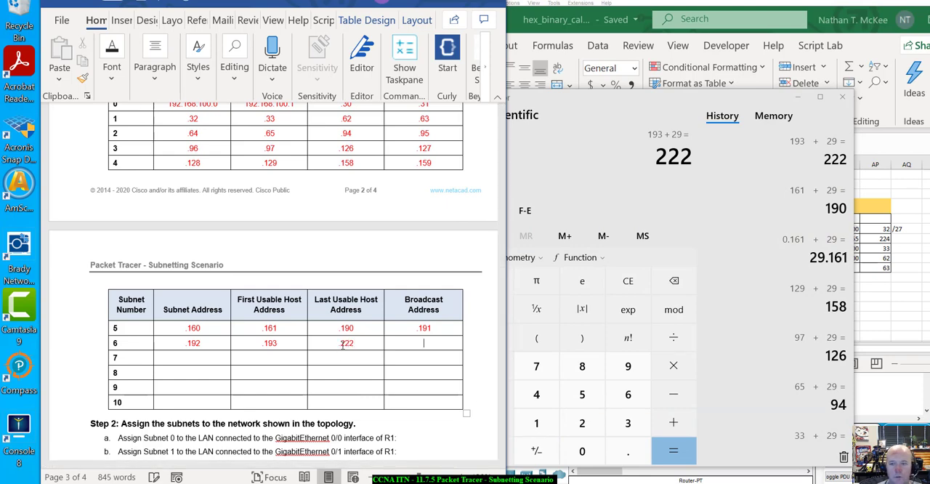
type(".2")
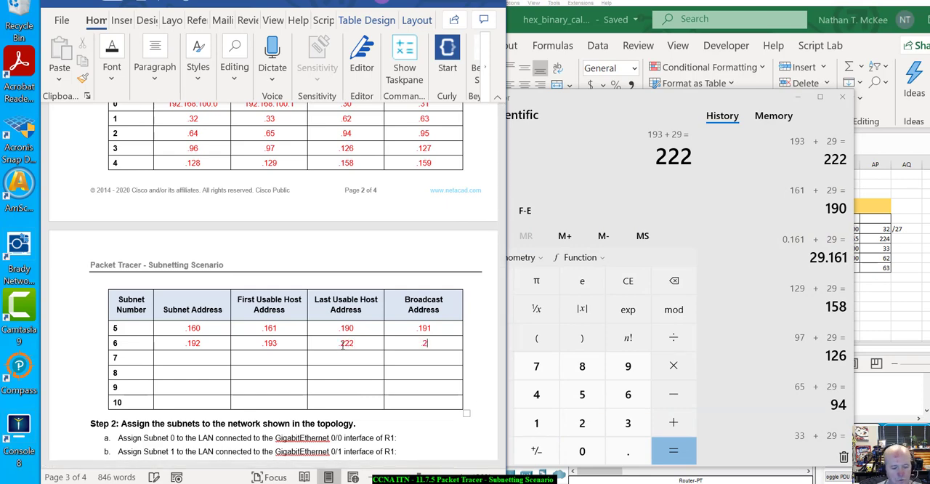
type("23")
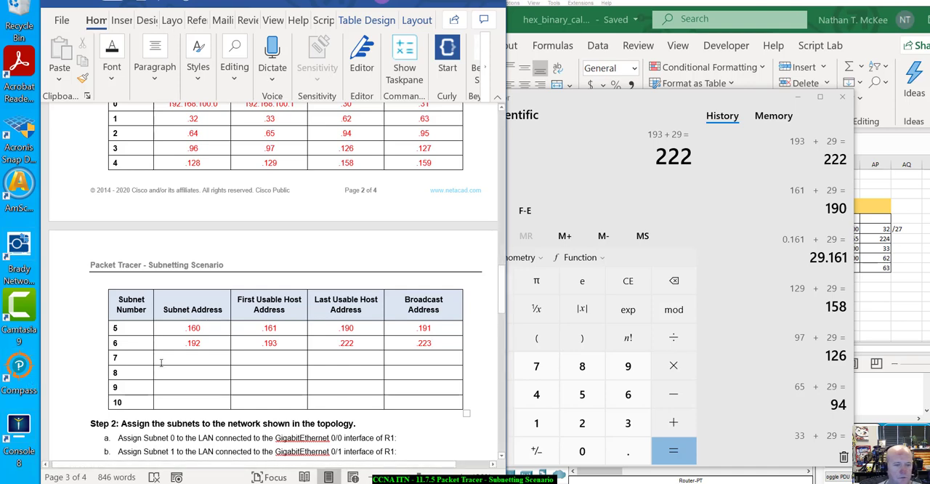
key("Tab")
key("Tab")
left_click(680, 197)
key("Escape")
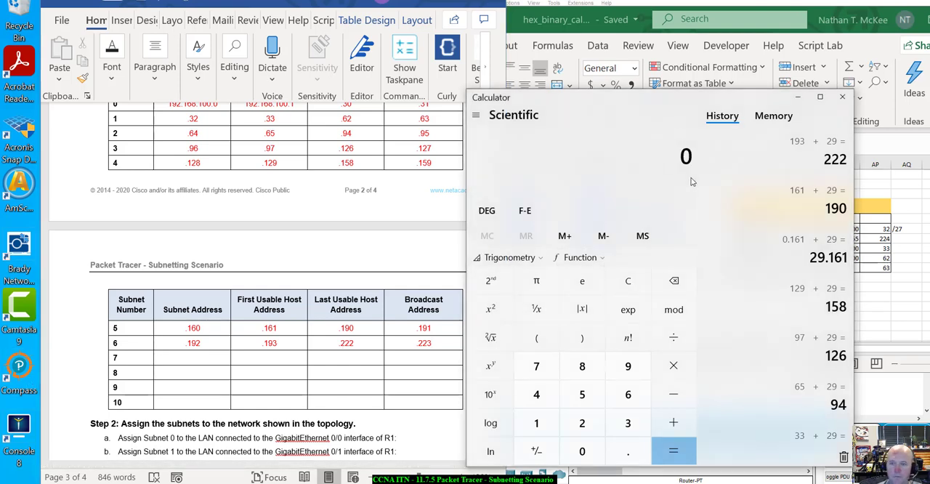
key("period")
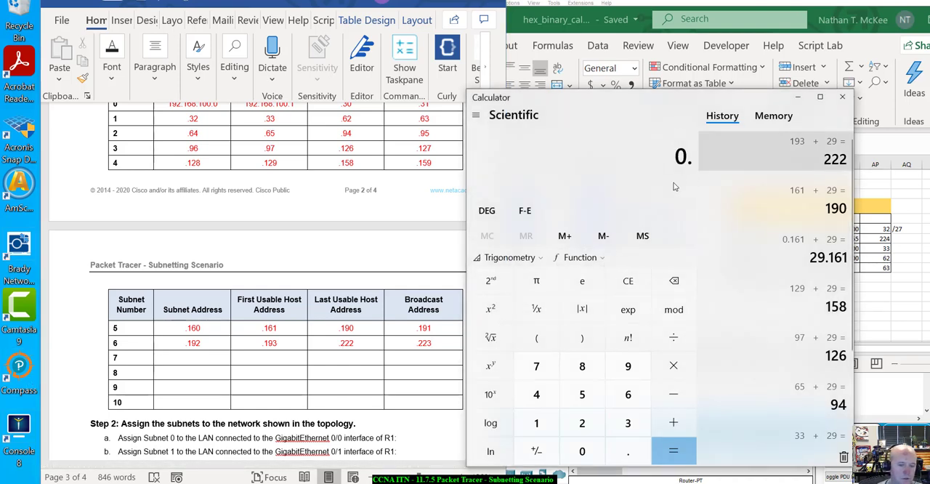
Step: Enter subnet address .224 and first usable host .225 in row 7 of the Word lab's Subnet Table
left_click(189, 357)
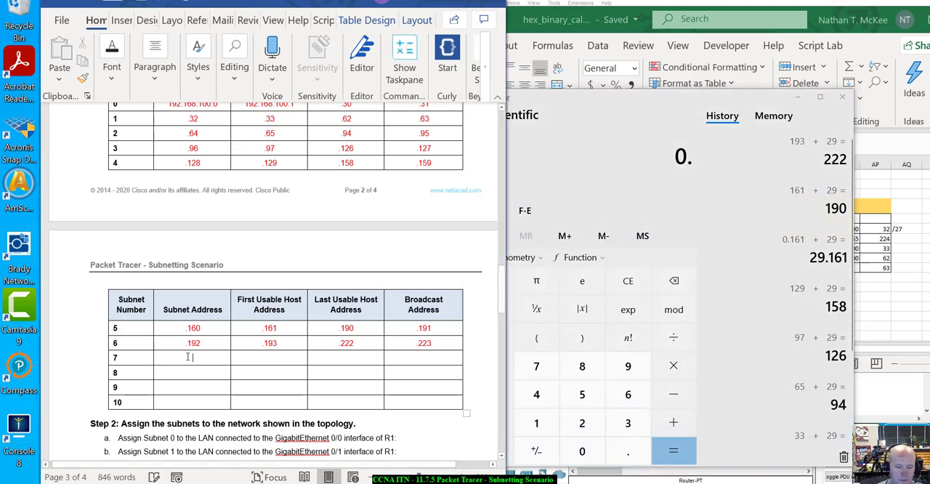
type(".224")
type(".22")
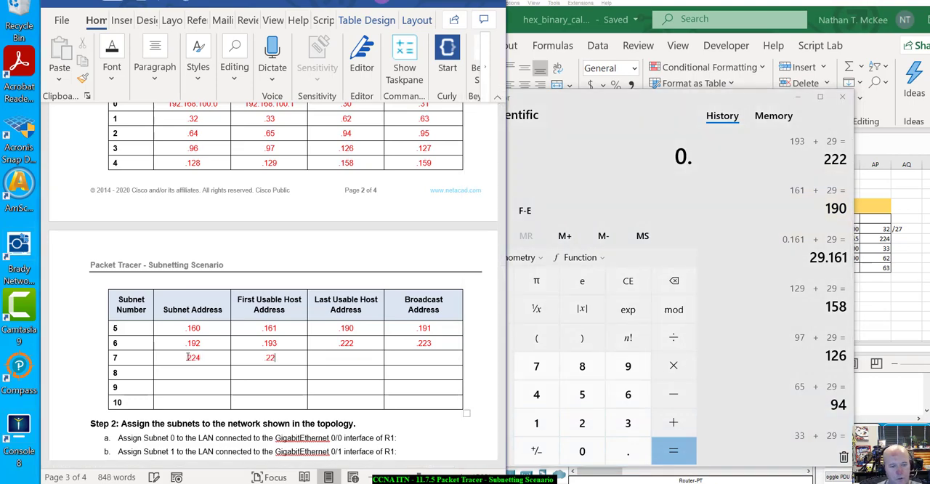
type("5")
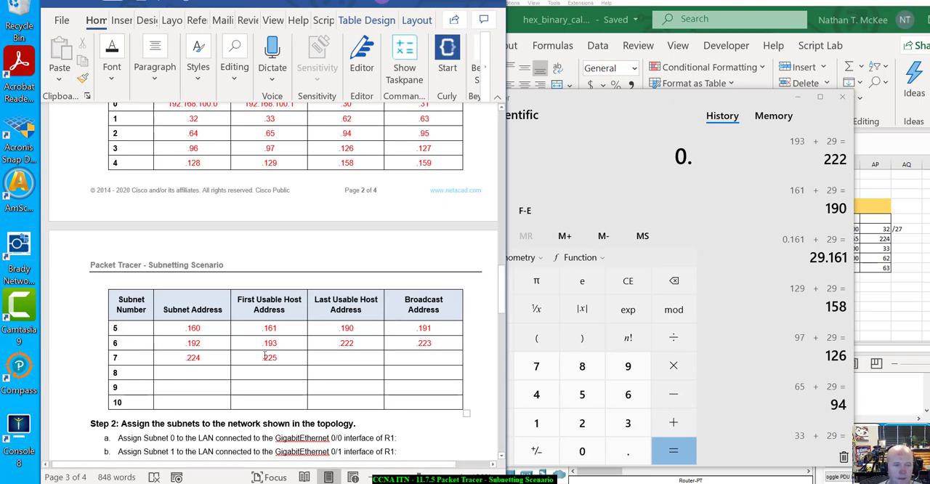
Step: Switch to the Windows Calculator and compute 225 + 29
left_click(672, 171)
type("2")
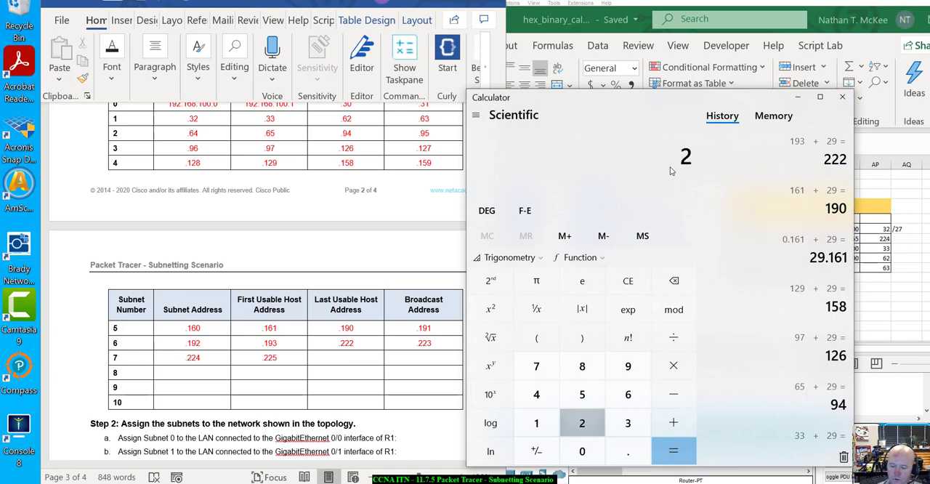
type("25 + 29")
key("Return")
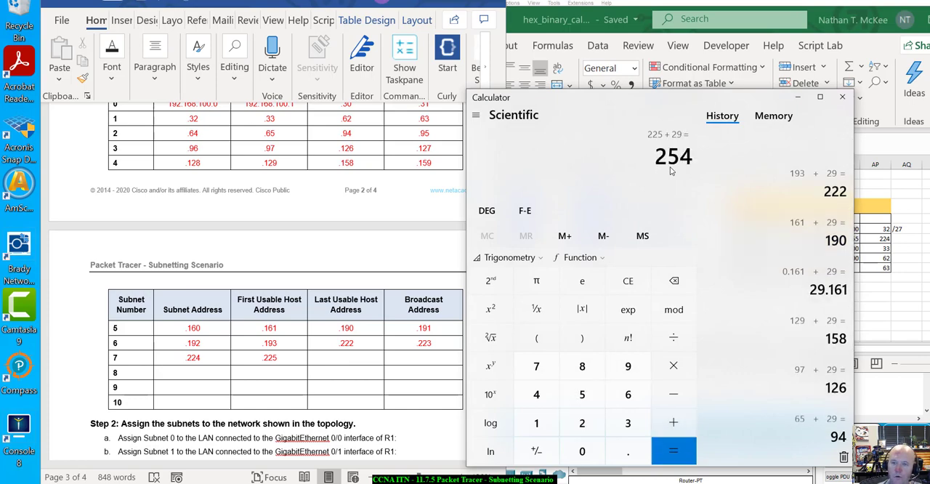
Step: Return to the Word lab and complete Subnet Table row 7 with last usable host .254 and broadcast address .255
left_click(358, 356)
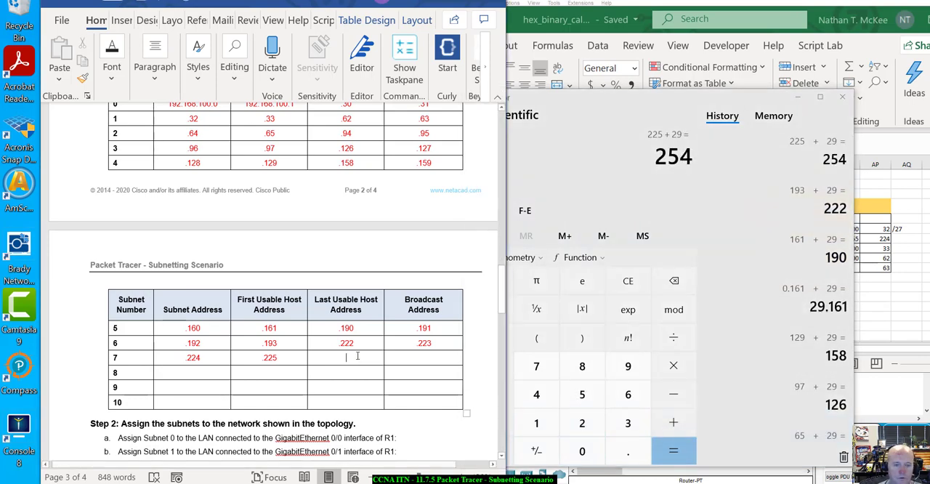
type(".2")
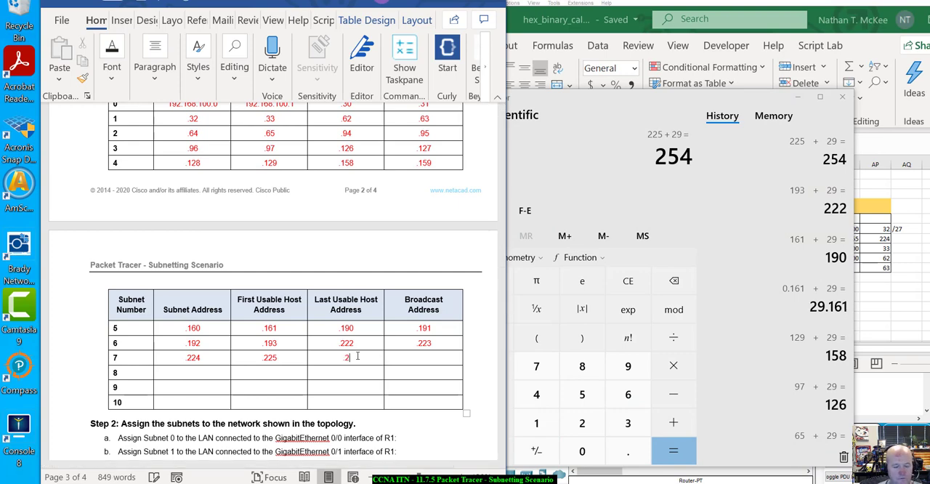
type("54")
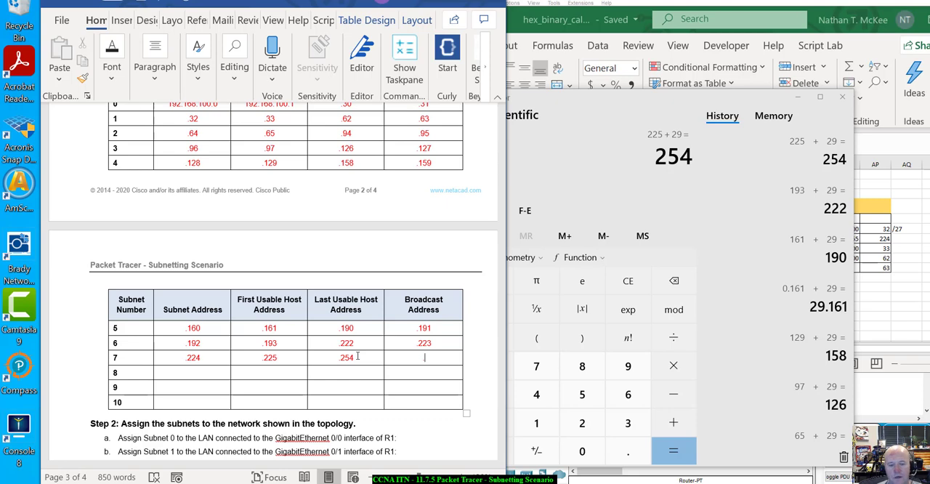
type(".255")
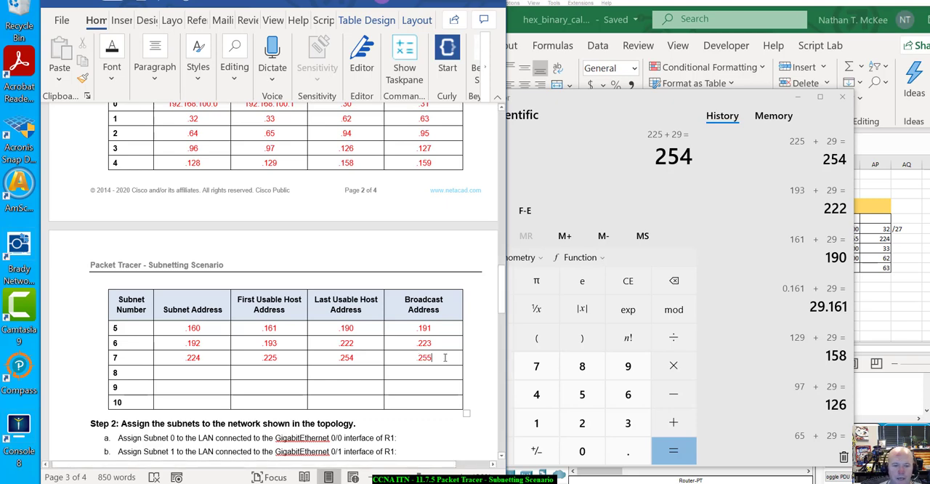
Step: Check the subnet mask's fourth decimal octet in the lab and compute 256 ÷ 32 in the Windows Calculator to verify the subnet count
scroll(479, 354, "up", 5)
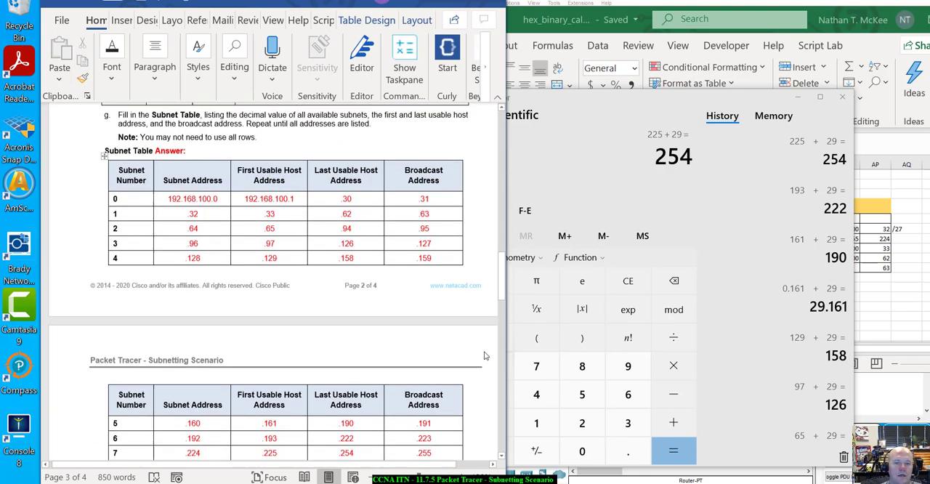
scroll(485, 352, "up", 1)
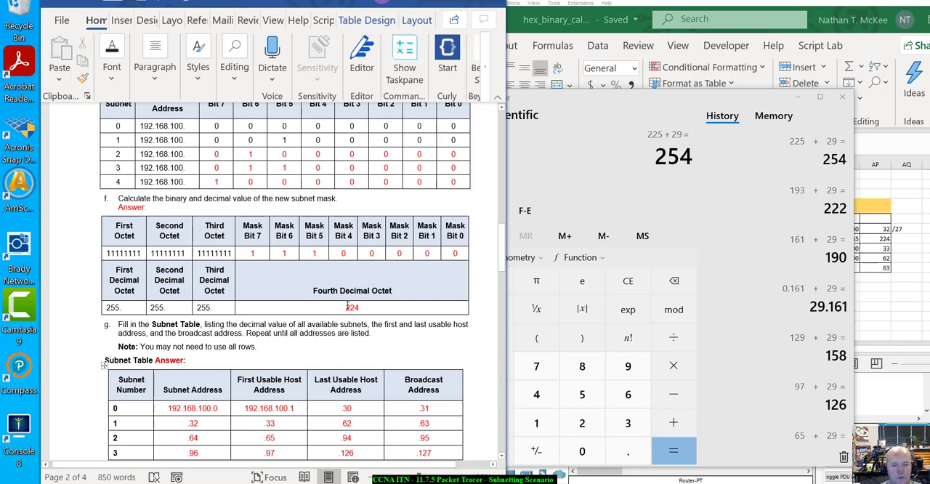
double_click(347, 306)
left_click(362, 307)
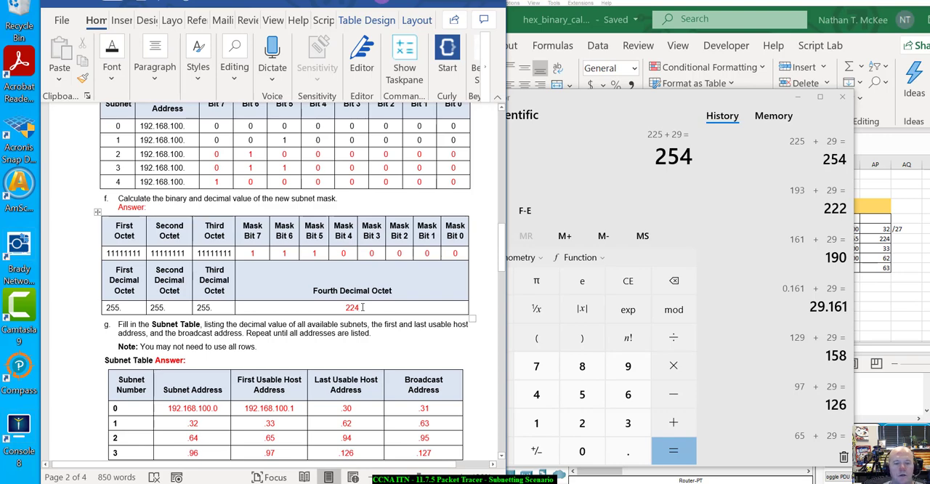
left_click(640, 159)
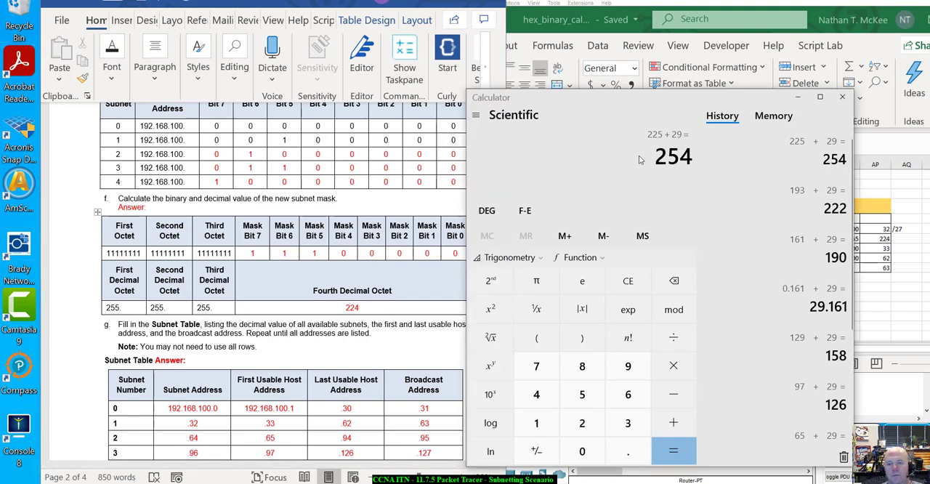
key("Escape")
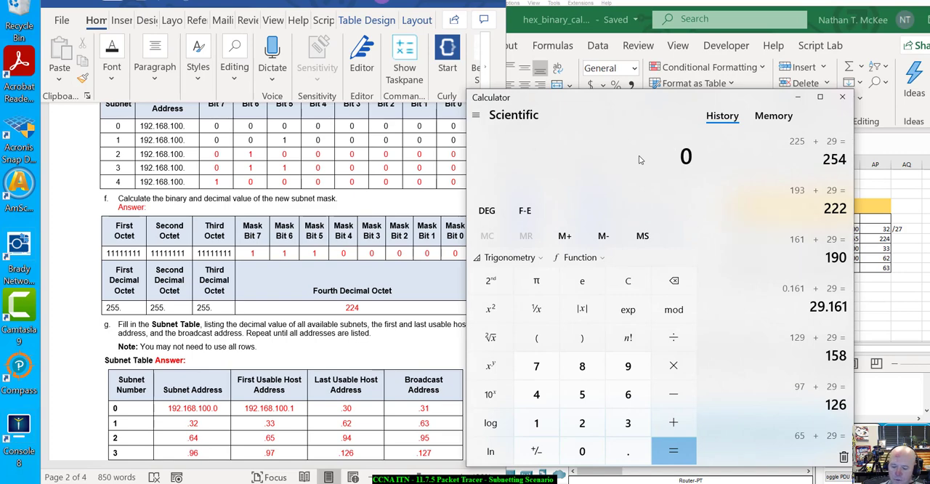
type("265")
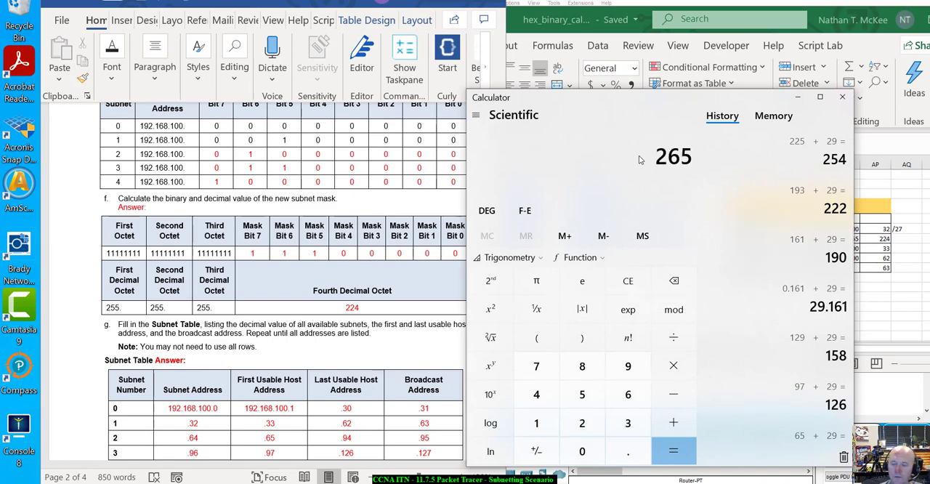
key("Escape")
type("256")
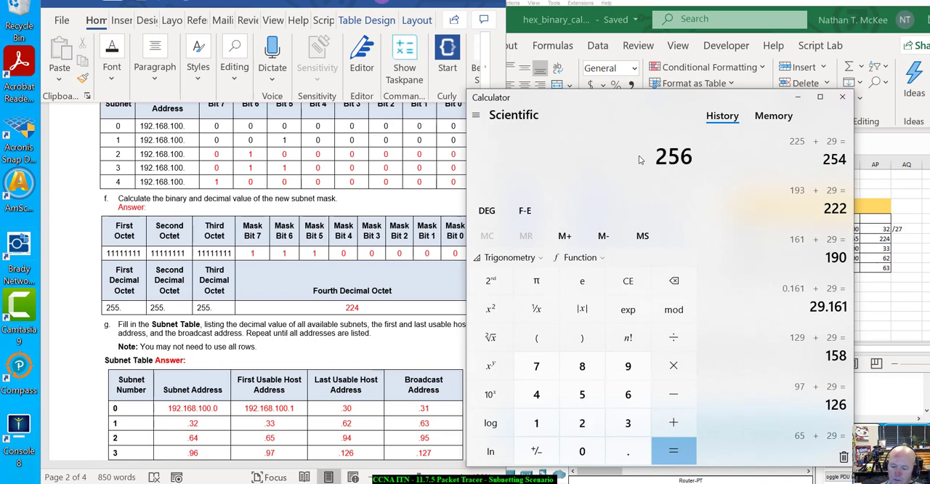
type("/32")
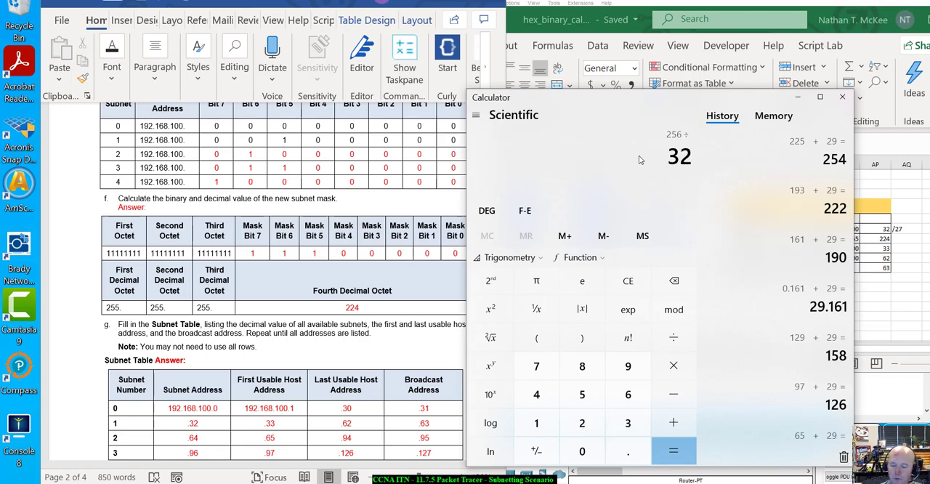
key("Return")
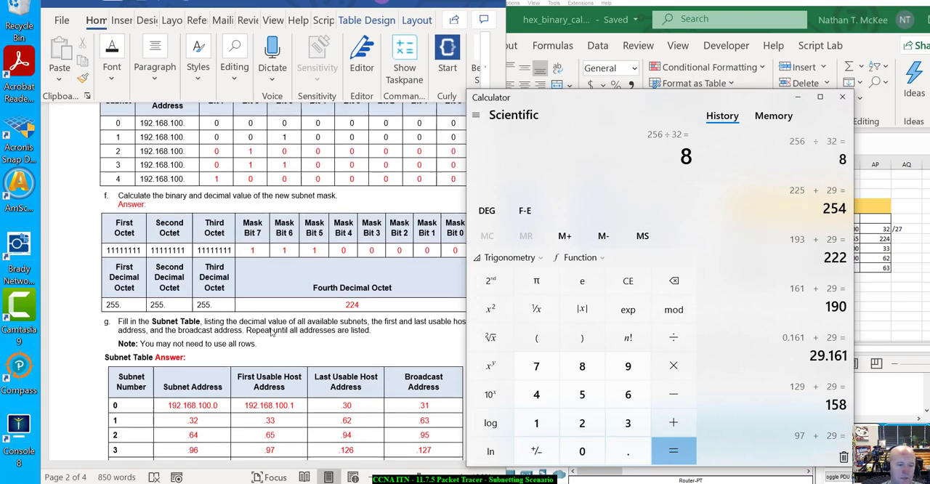
Step: Move the Calculator clear of the Word lab and review Subnet Table rows 0 to 7 across both pages
scroll(270, 327, "down", 6)
scroll(271, 332, "down", 3)
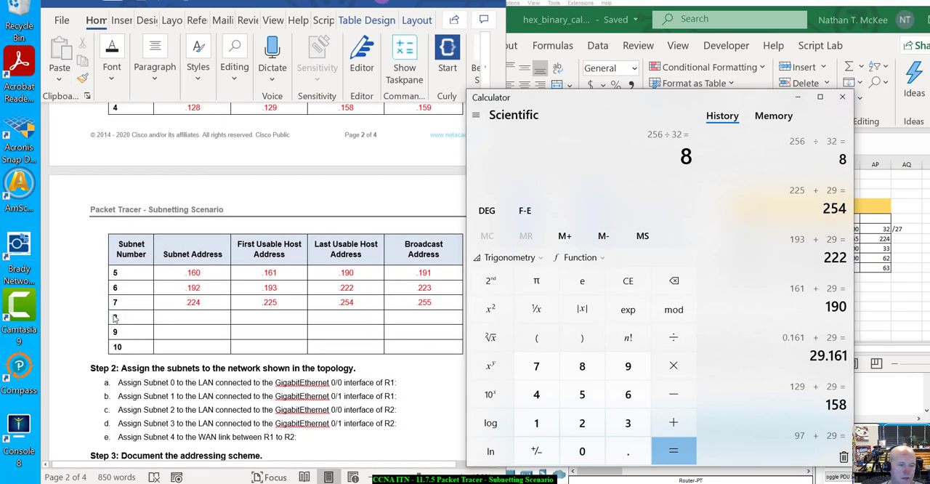
scroll(194, 327, "up", 2)
scroll(194, 327, "up", 2)
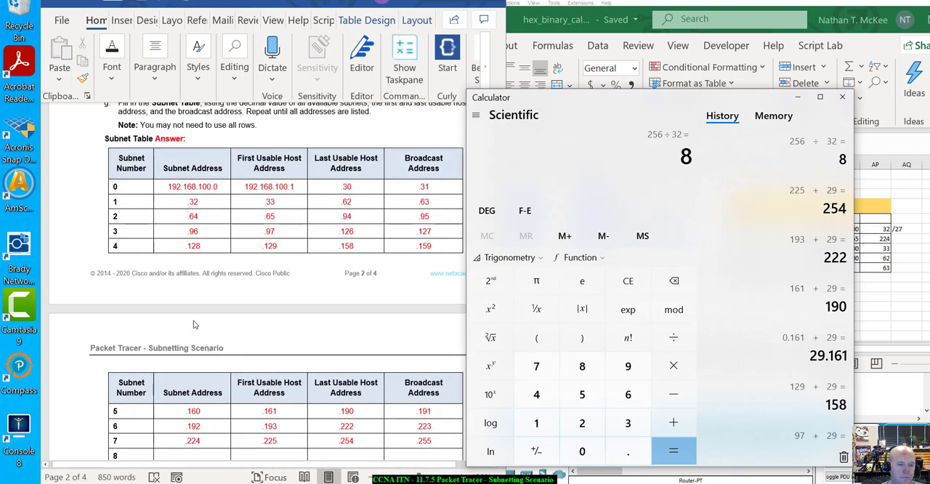
scroll(194, 325, "down", 1)
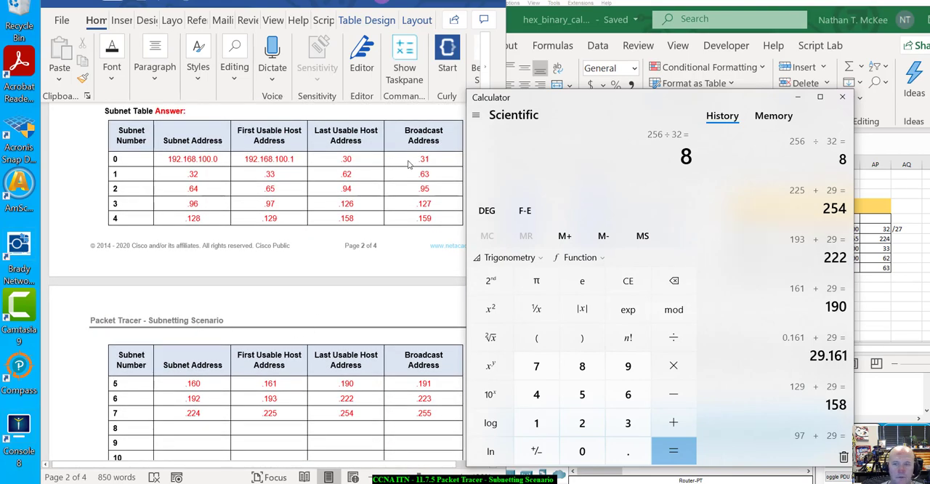
left_click_drag(574, 101, 662, 46)
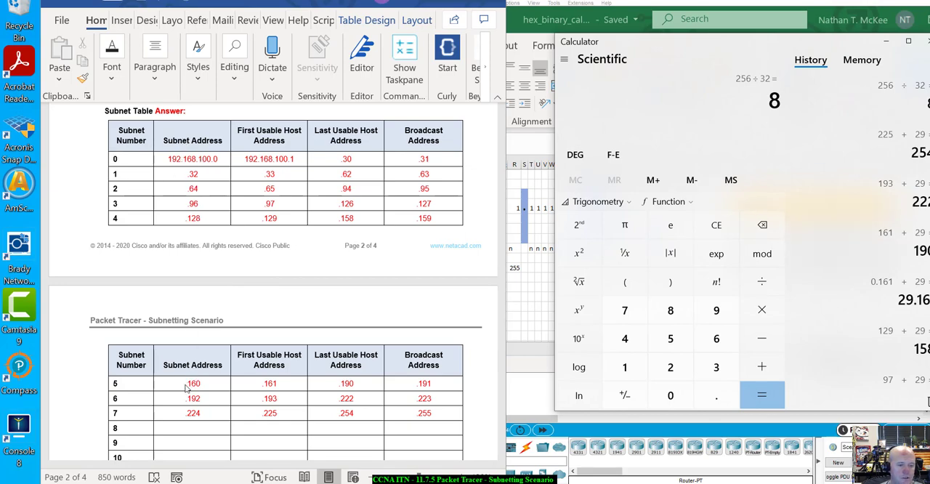
scroll(225, 417, "down", 1)
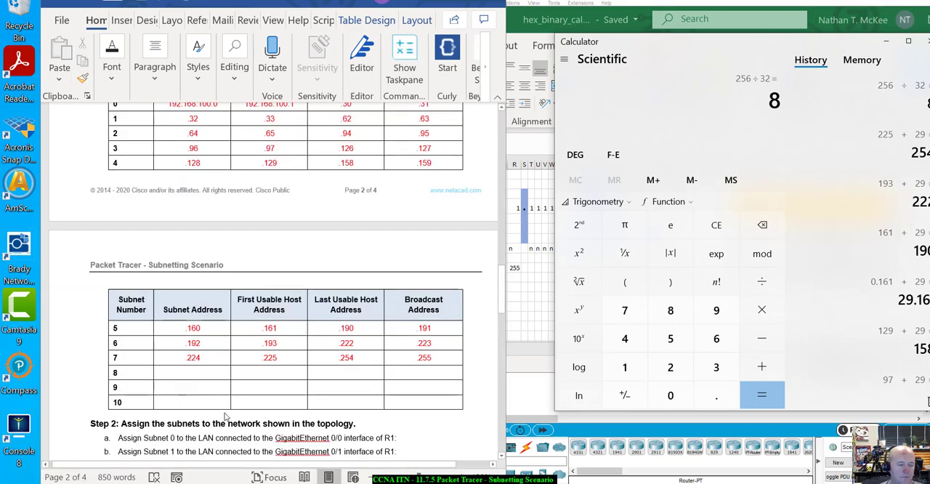
scroll(225, 416, "up", 3)
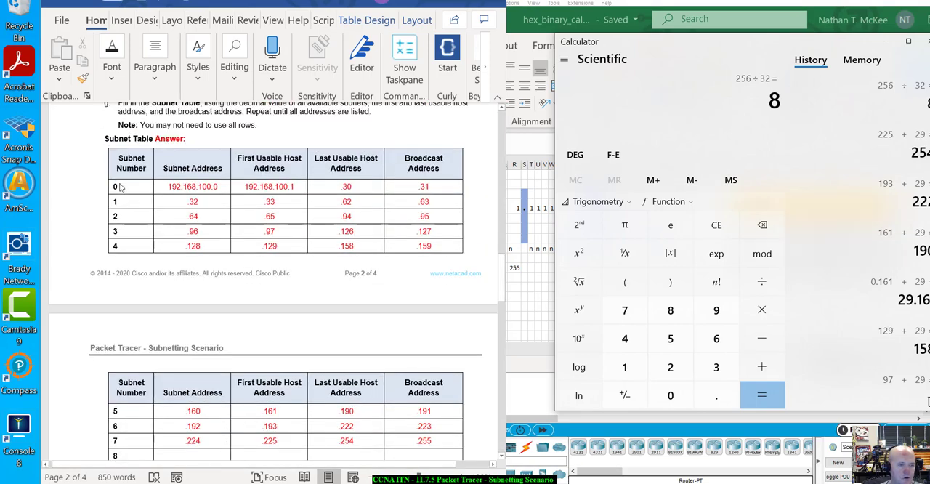
scroll(119, 190, "down", 4)
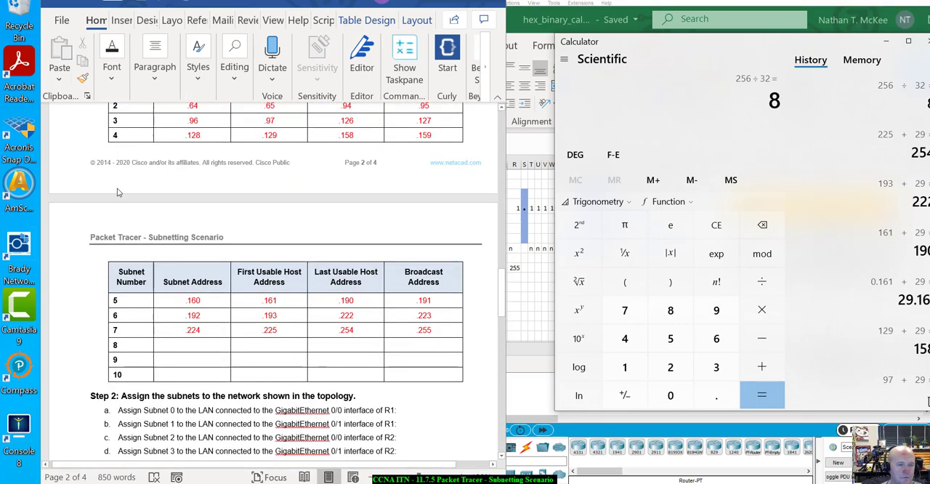
scroll(119, 191, "up", 4)
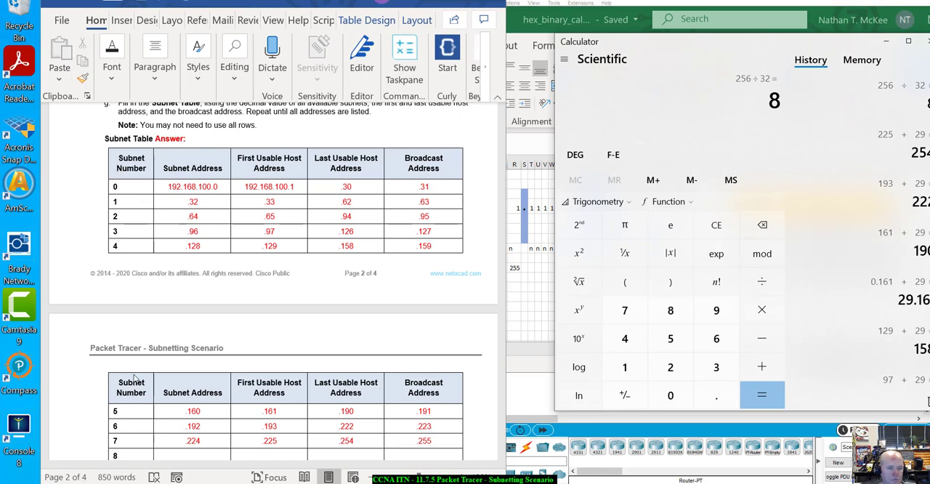
scroll(134, 378, "up", 2)
scroll(237, 362, "down", 3)
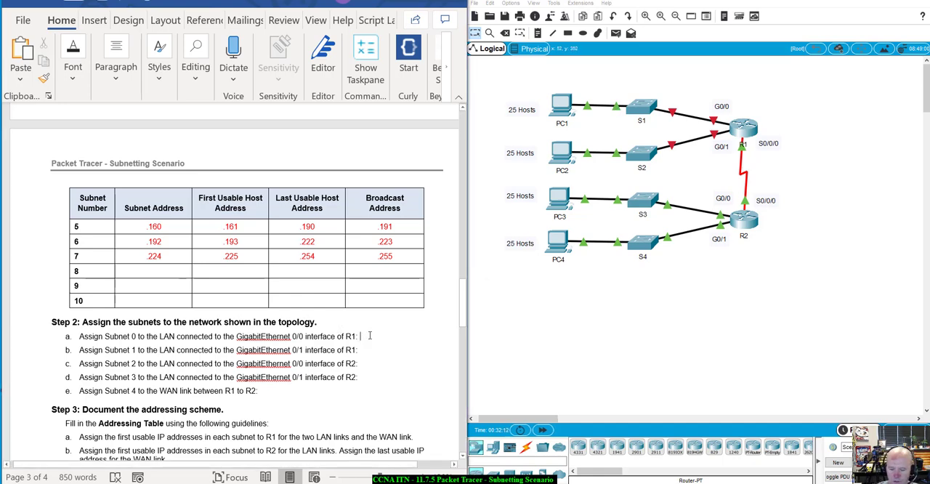
type("192")
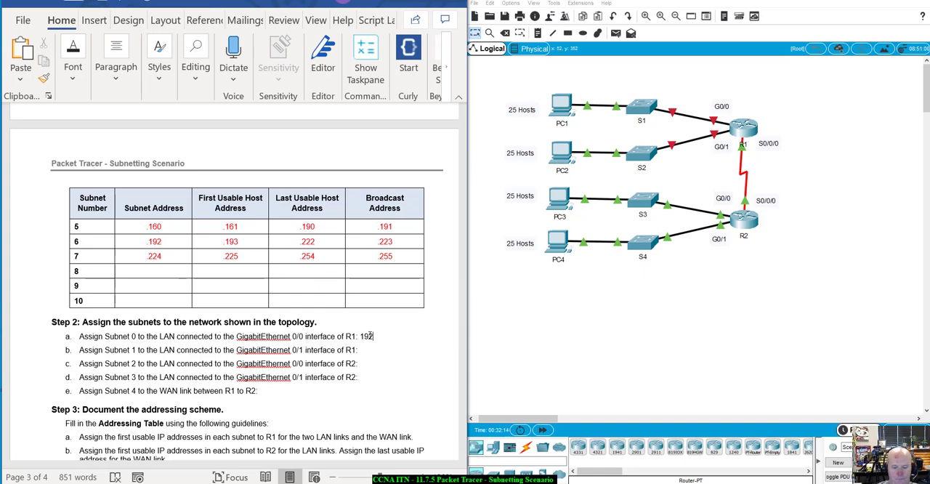
key("BackSpace")
key("BackSpace")
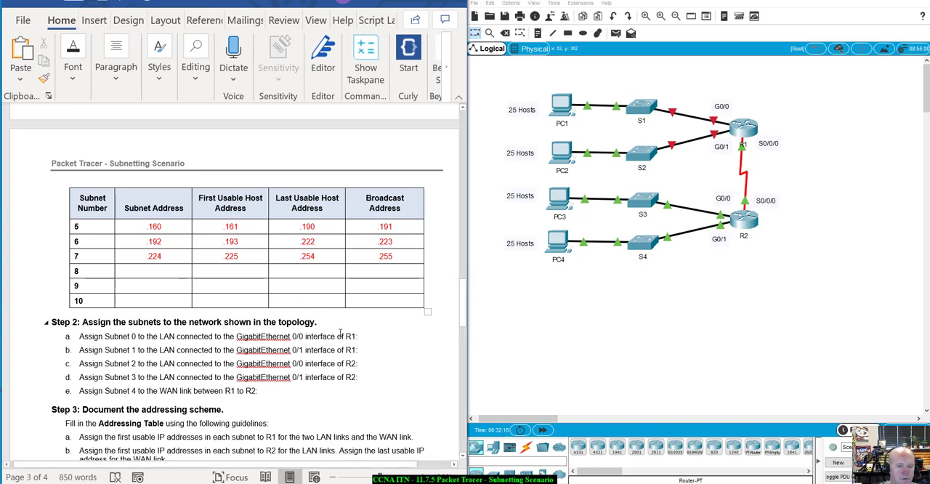
Step: Set the font color to red and enter 192.168.100.0/27 for Subnet 0 on R1's GigabitEthernet 0/0 LAN in Step 2a
right_click(366, 338)
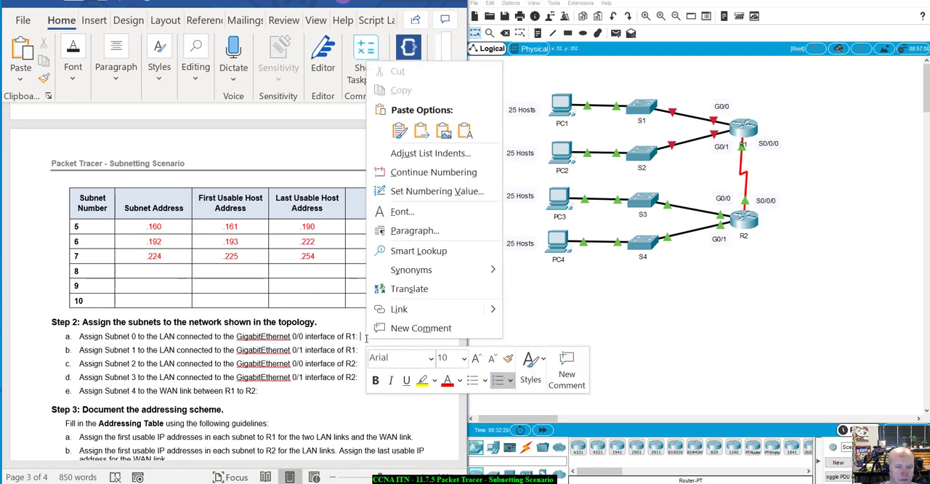
key("Escape")
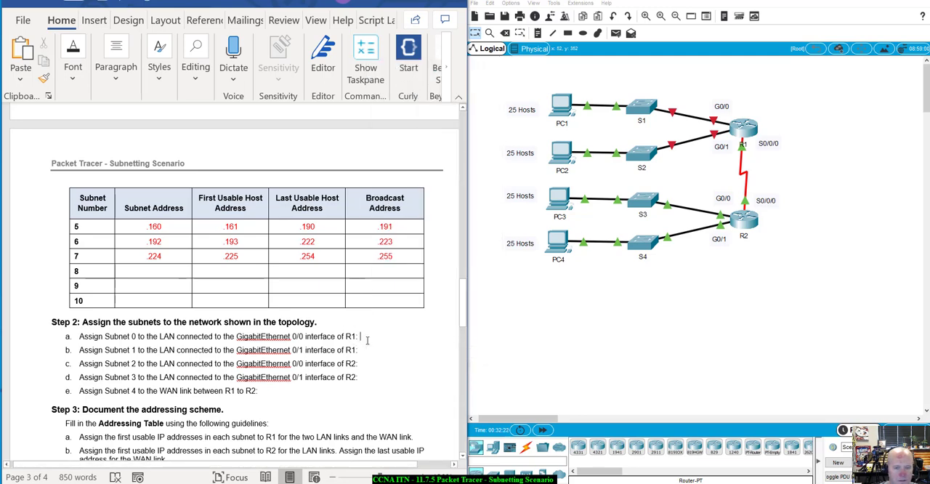
type("19")
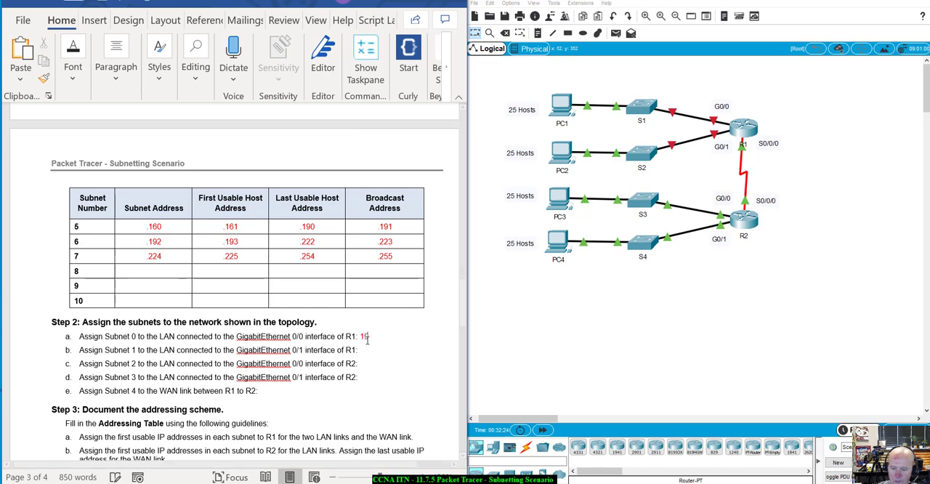
type("2.")
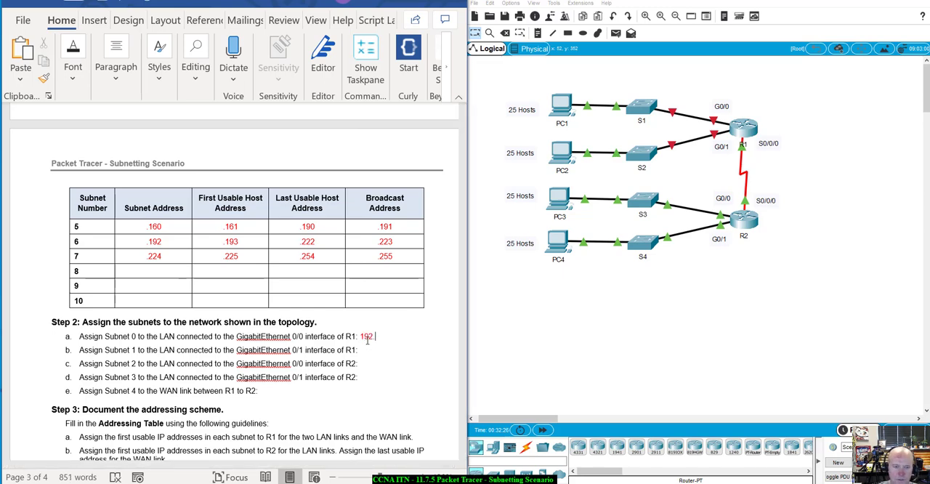
type("168.100.")
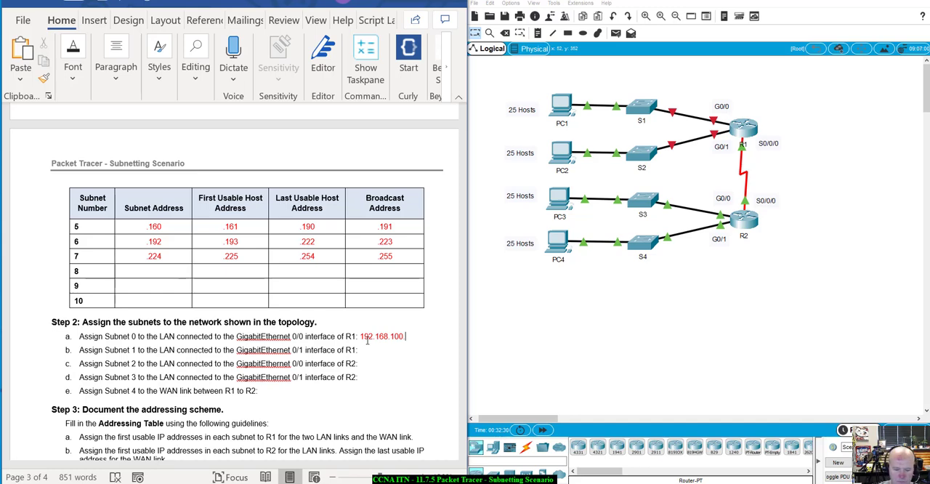
type("0/")
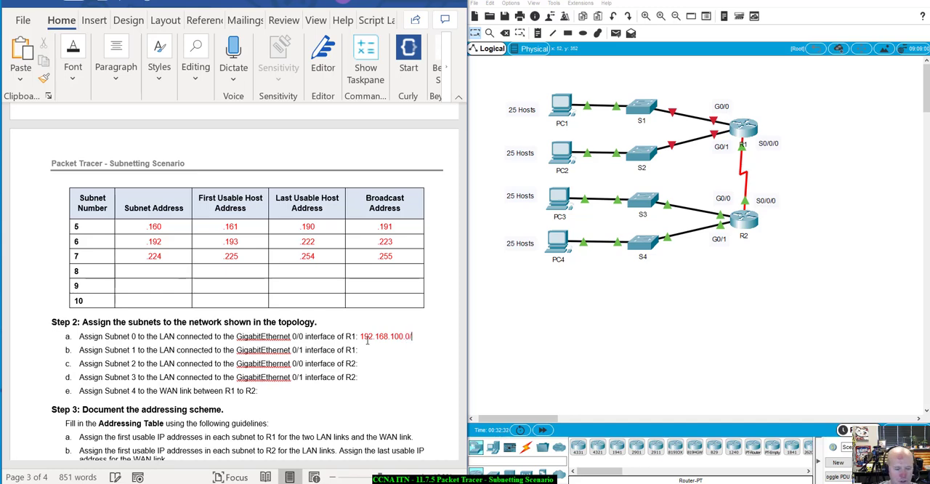
type("27")
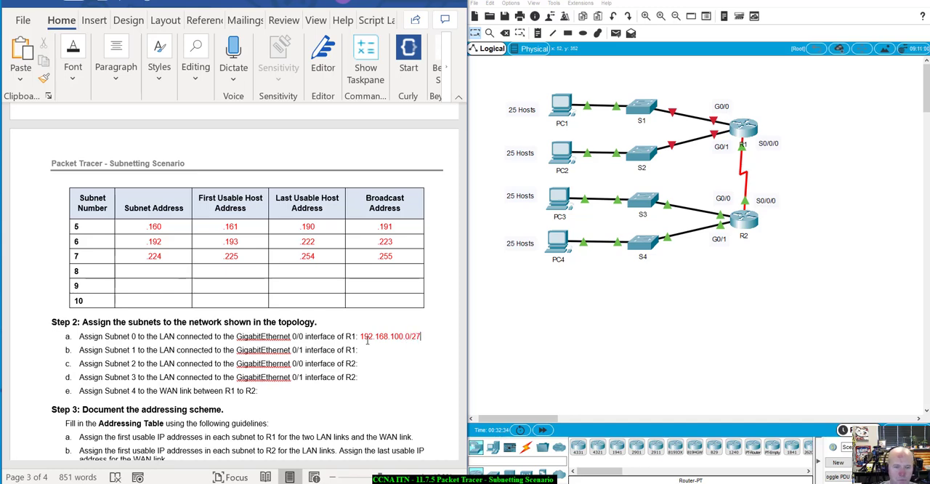
Step: Enter 192.168.100.32/27 for Subnet 1 on R1's GigabitEthernet 0/1 LAN in Step 2b and color the answer red
left_click(373, 352)
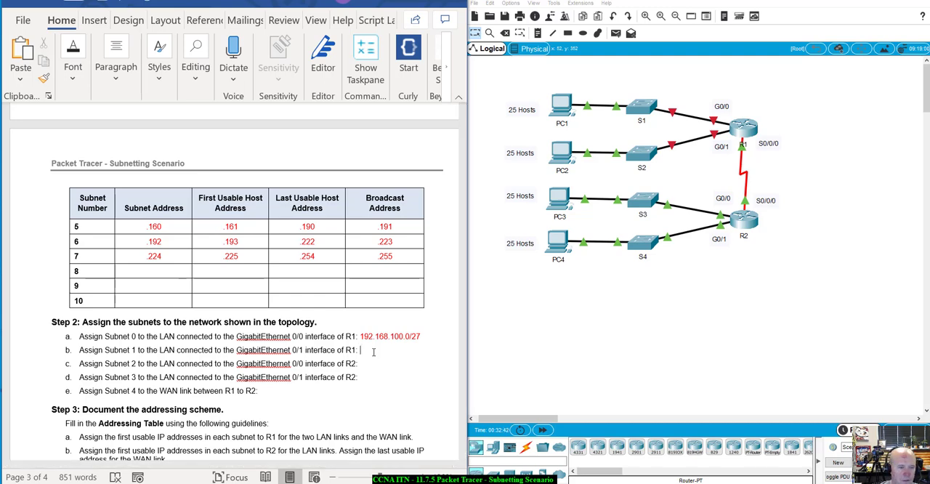
type("192.168")
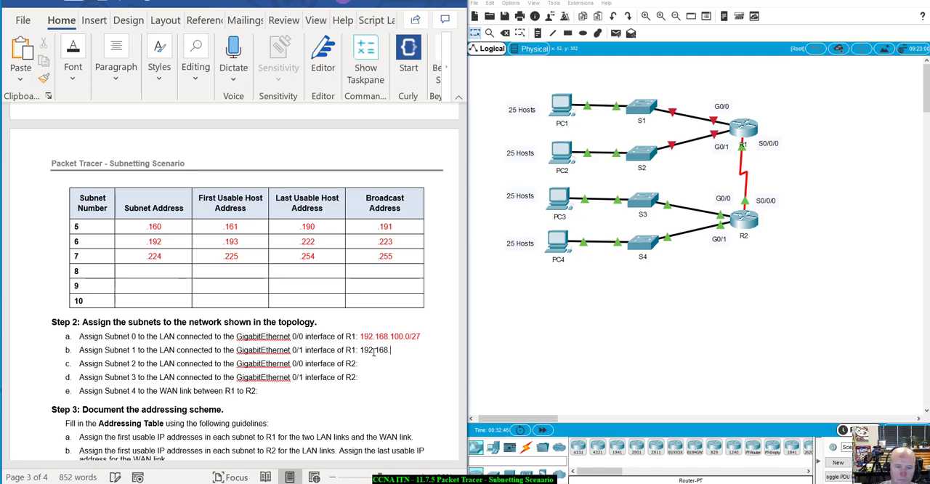
type(".100.")
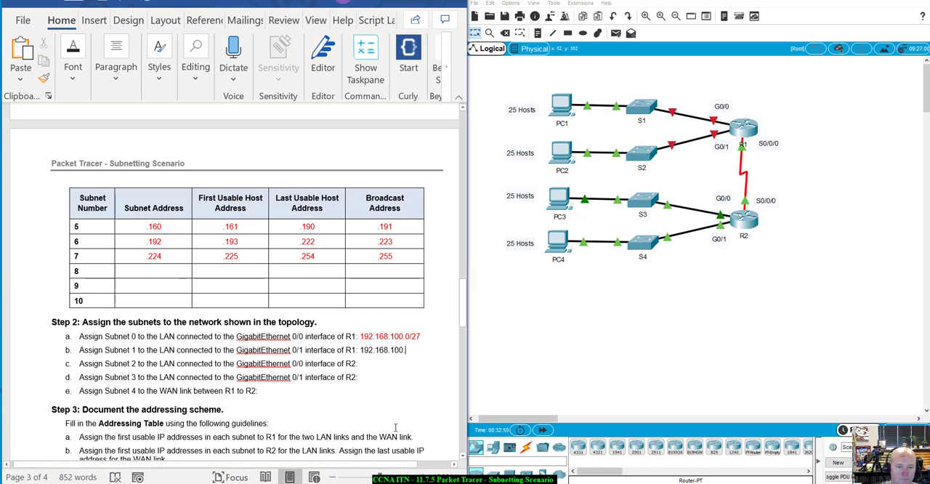
scroll(161, 279, "up", 5)
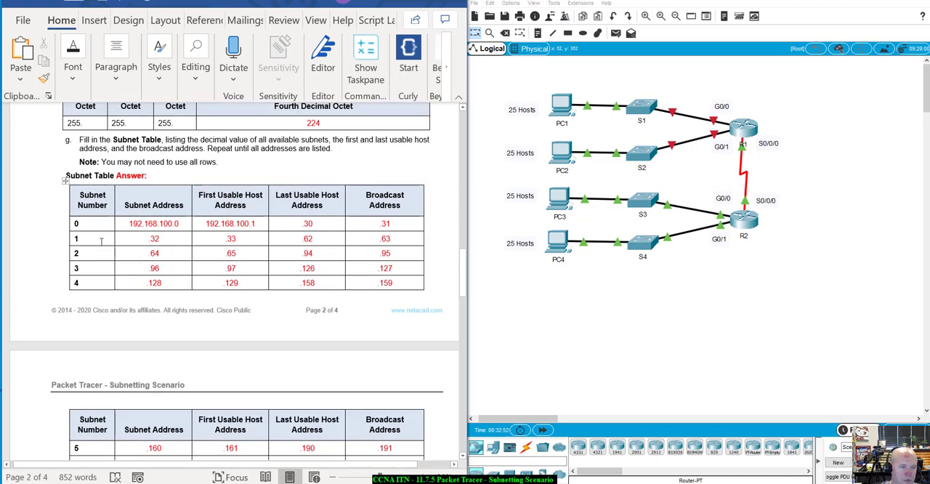
scroll(146, 238, "down", 5)
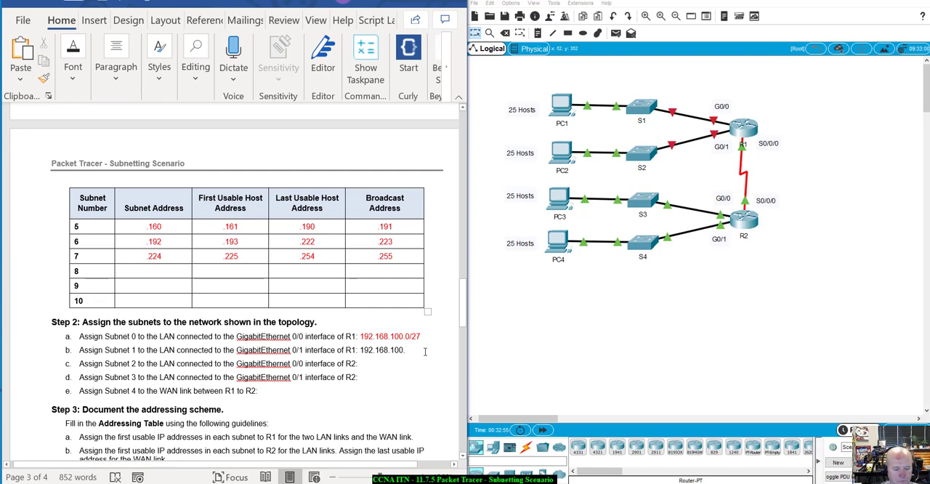
type("32/")
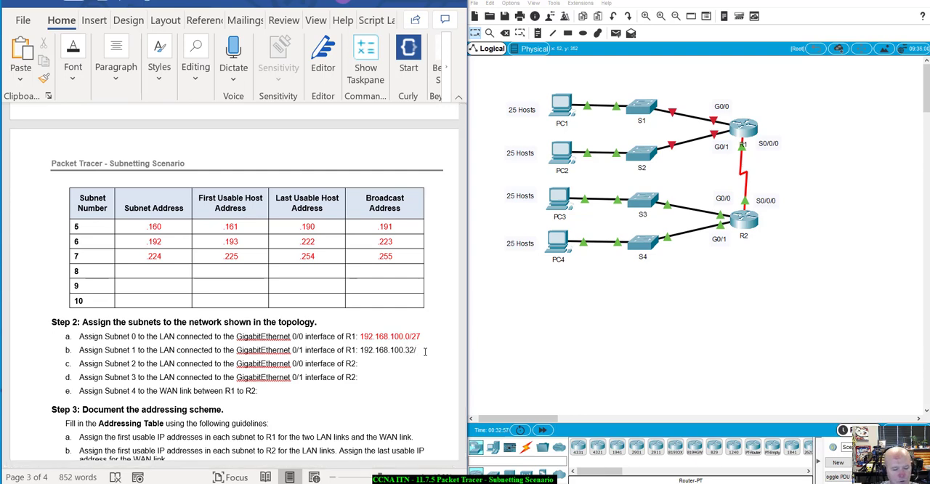
type("27")
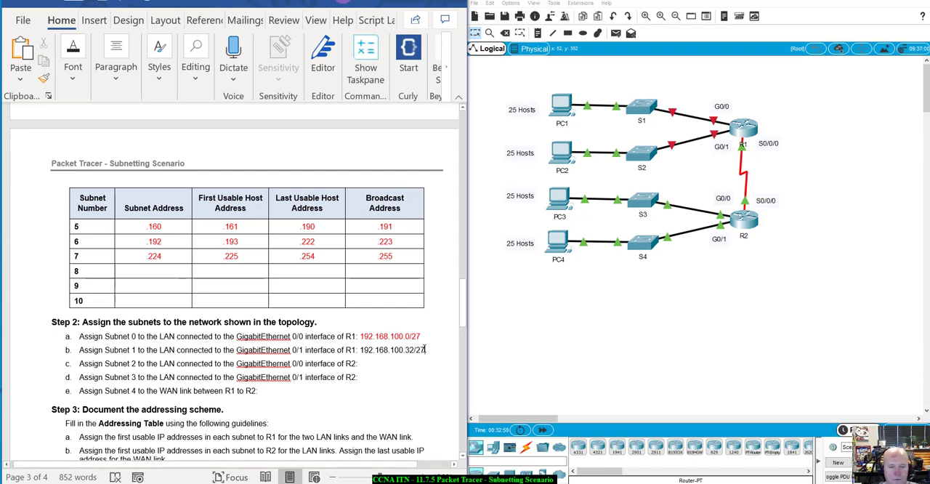
left_click_drag(426, 350, 362, 350)
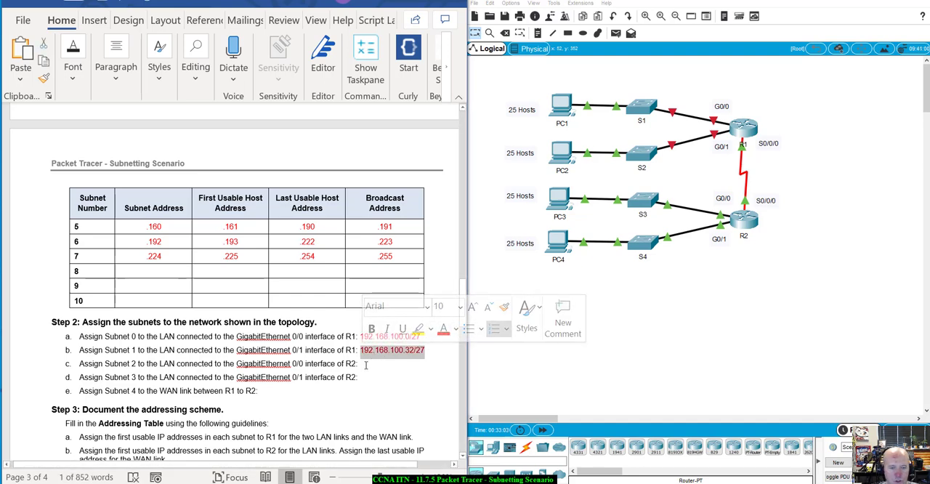
left_click(422, 351)
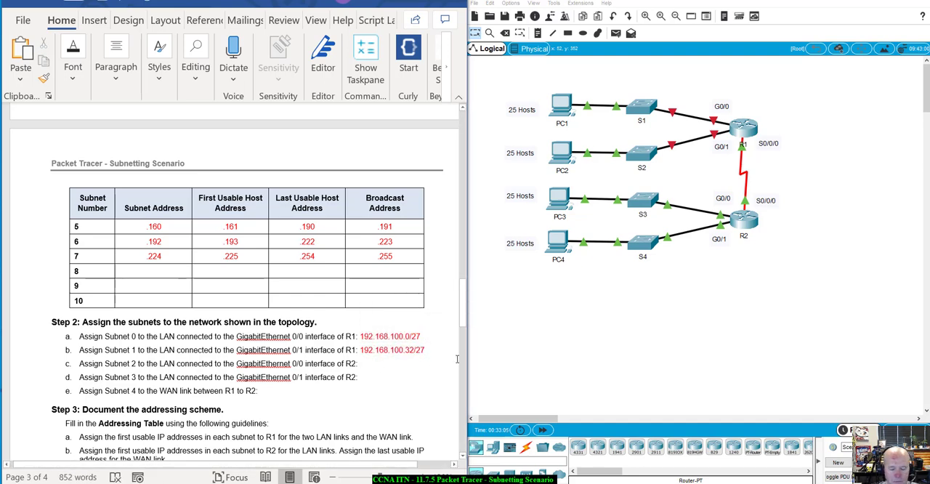
Step: Enter 192.168.100.64/27 for Subnet 2 on R2's GigabitEthernet 0/0 LAN in Step 2c
type("192.")
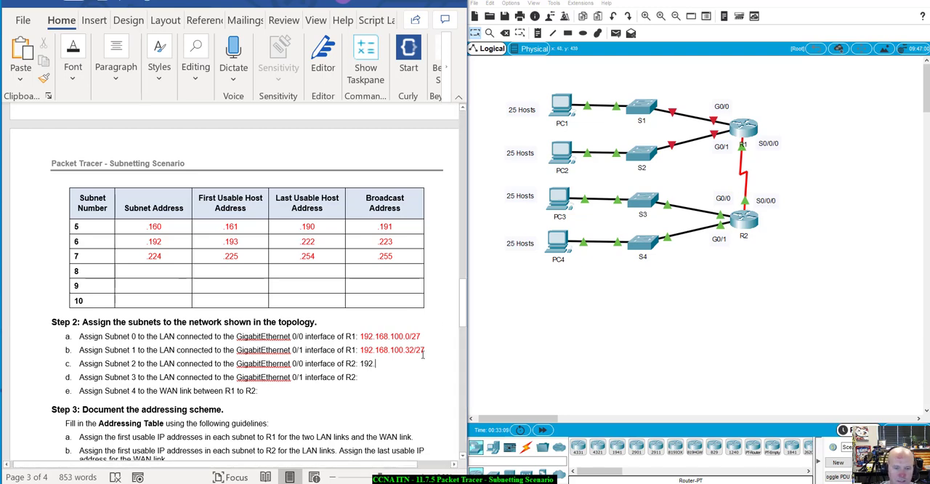
type("168.")
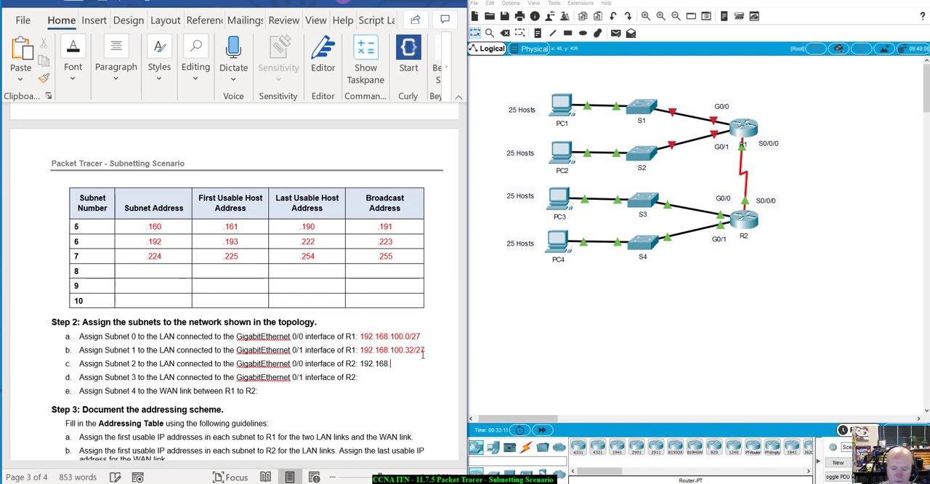
type("100")
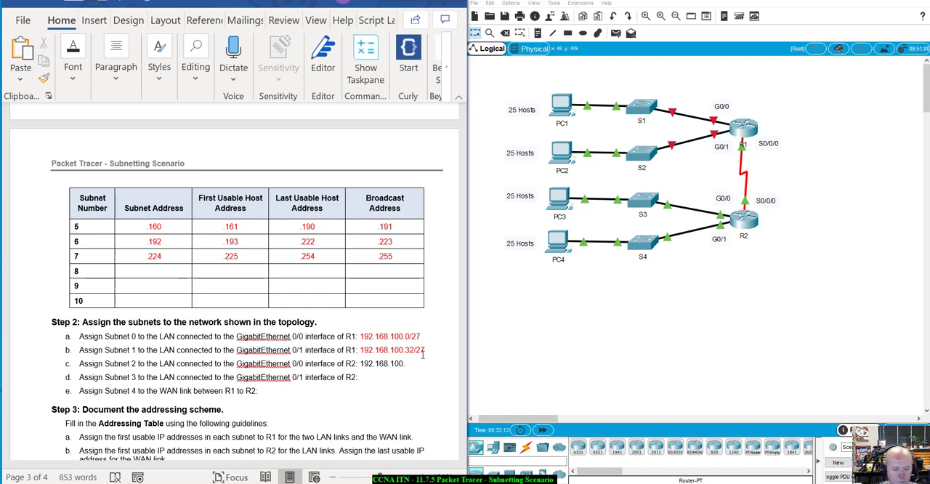
type(".64/2")
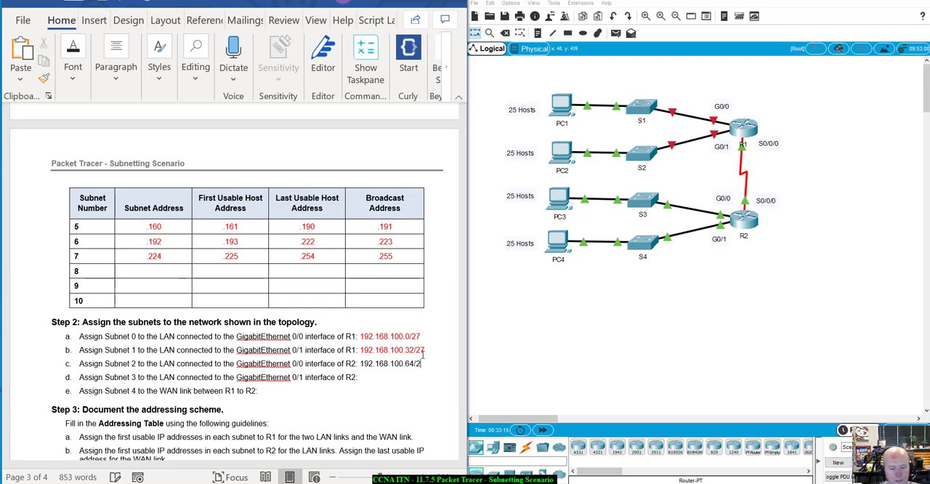
type("7")
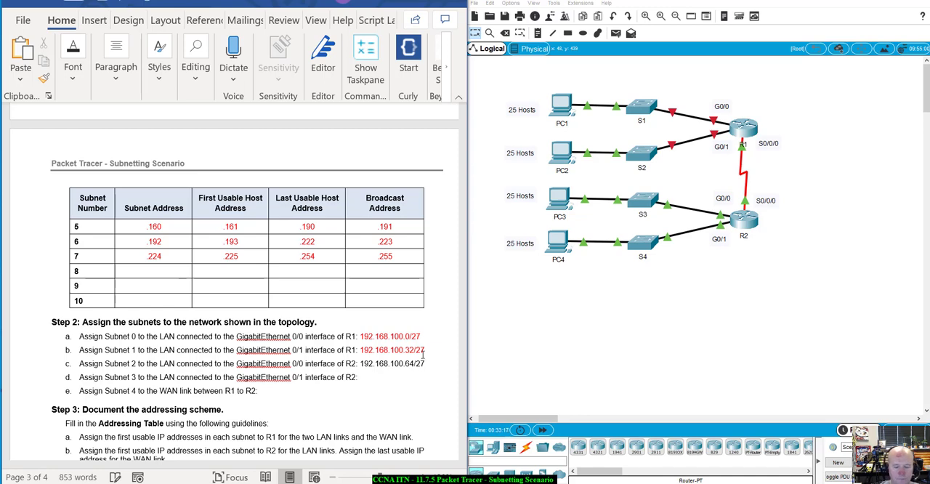
type("192.168")
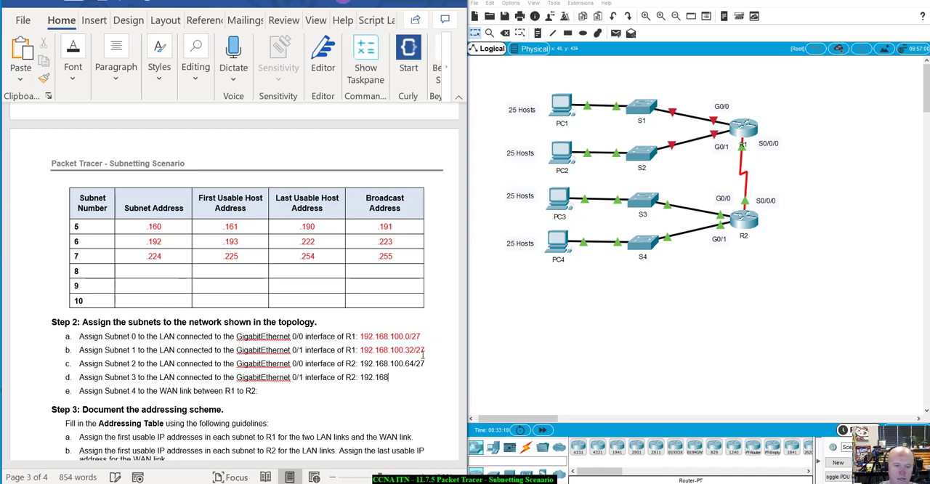
type(".100.")
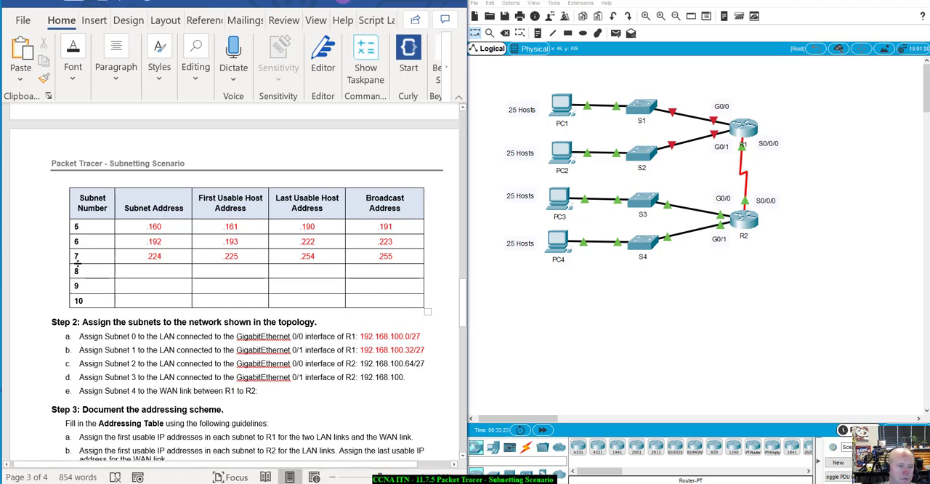
Step: Look up row 3 of the Subnet Table and enter 192.168.100.96/27 for R2's GigabitEthernet 0/1 LAN in Step 2d
scroll(137, 276, "up", 5)
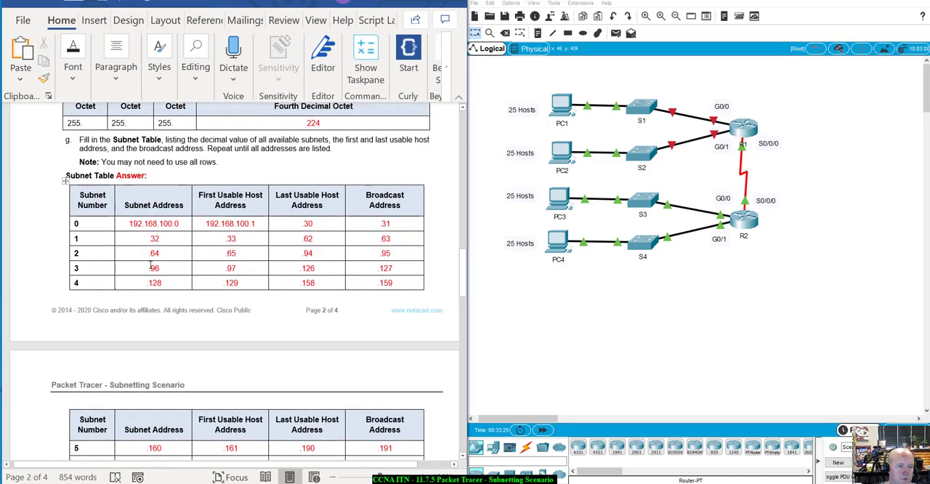
scroll(151, 266, "down", 5)
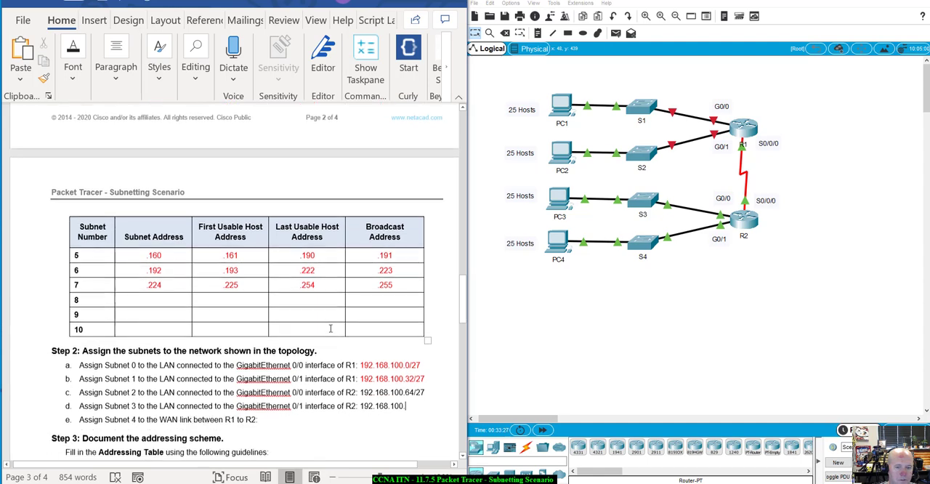
left_click(412, 405)
type("96")
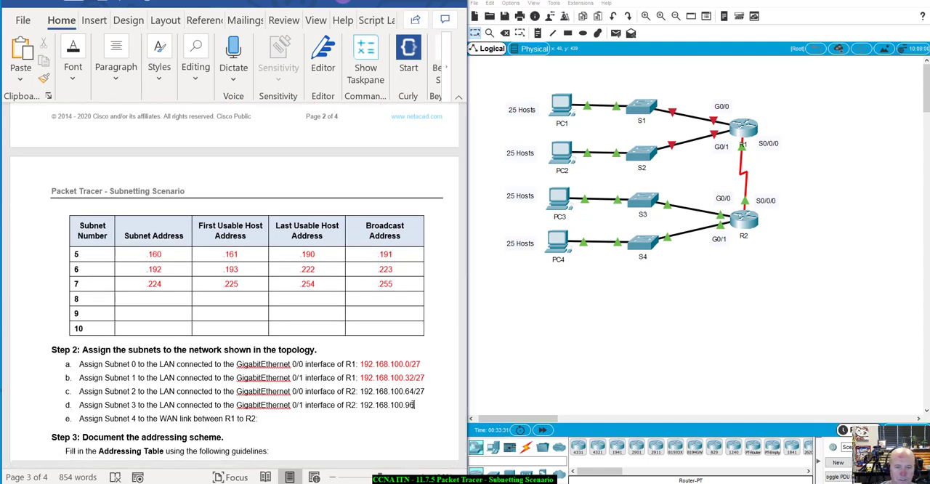
type("/")
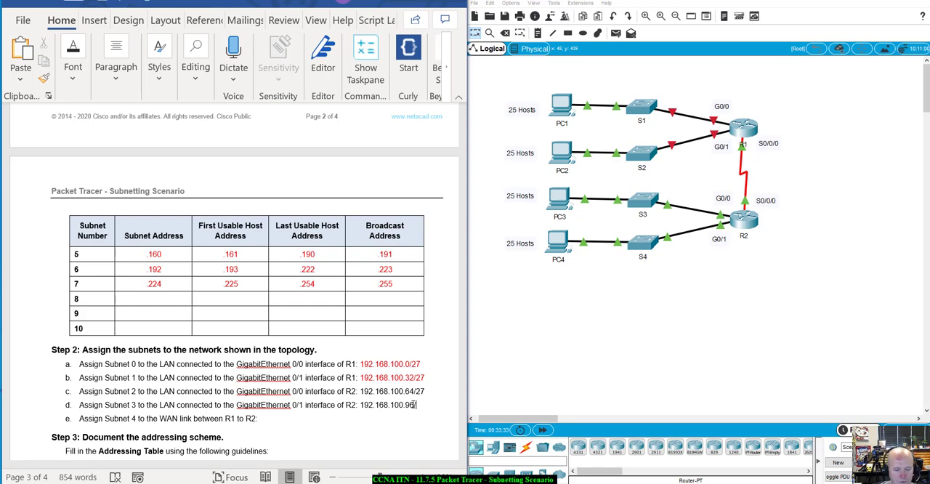
type("27")
Step: Color the R2 LAN subnet answers in Steps 2c and 2d red
left_click_drag(441, 407, 361, 408)
left_click(508, 371)
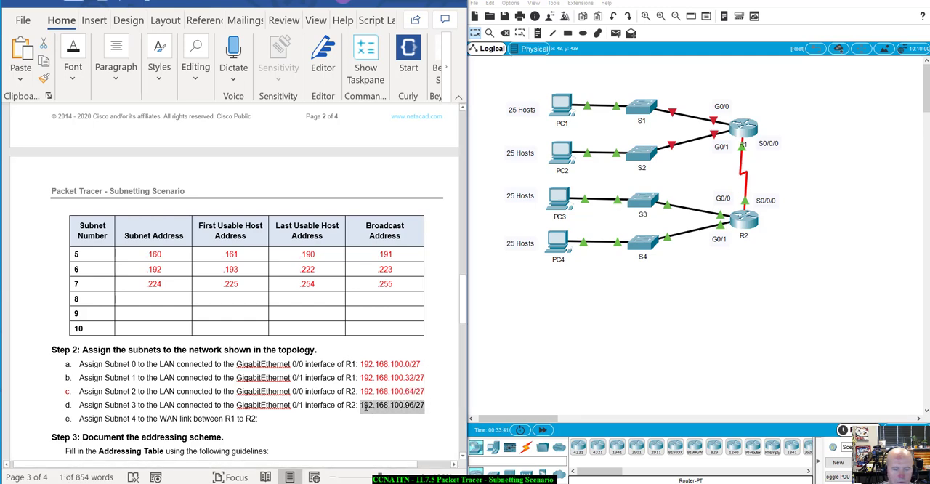
left_click(446, 385)
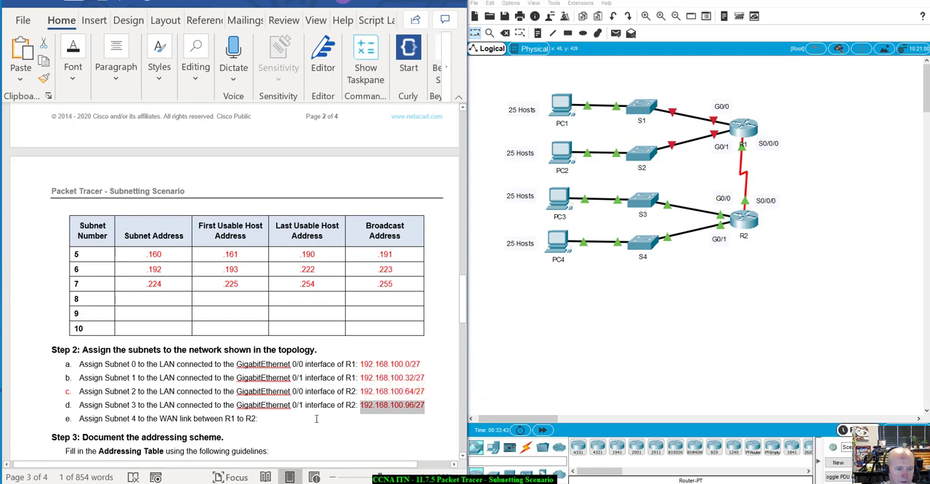
Step: Look up row 4 of the Subnet Table and enter 192.168.100.128/27 for the R1 to R2 WAN link in Step 2e
left_click(317, 419)
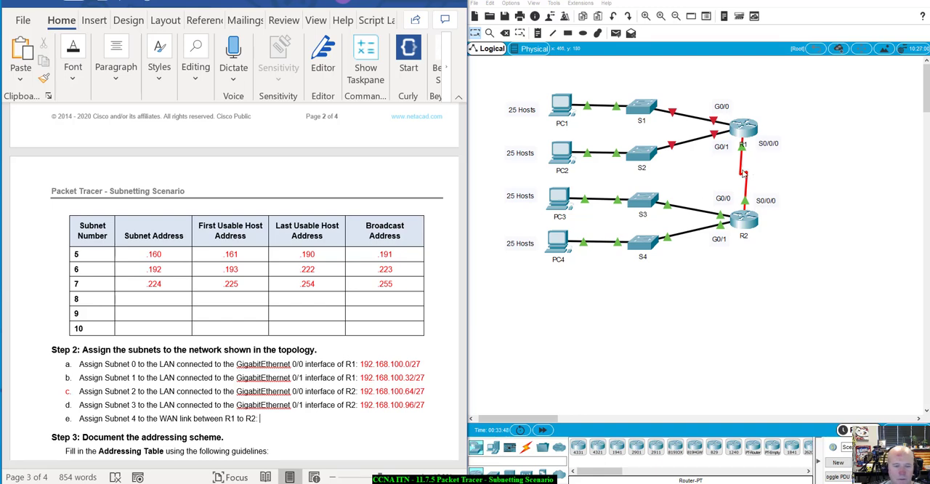
type("192.168")
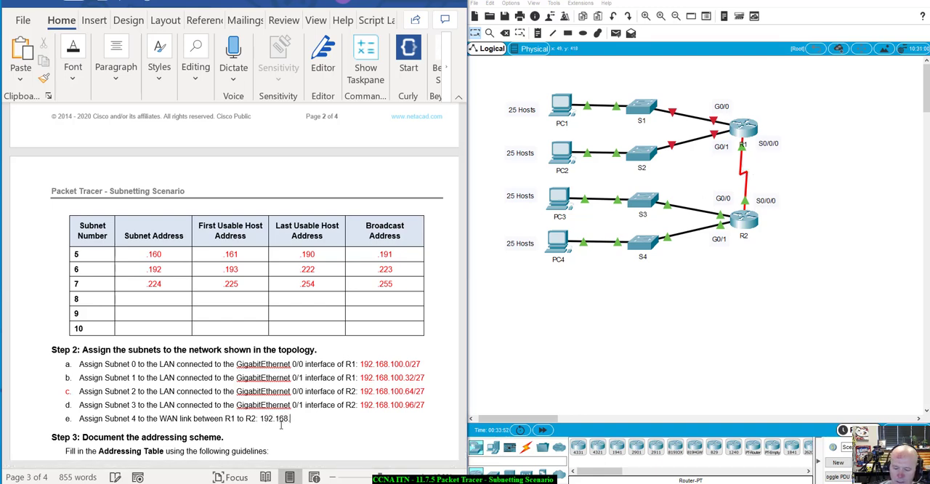
type(".100.")
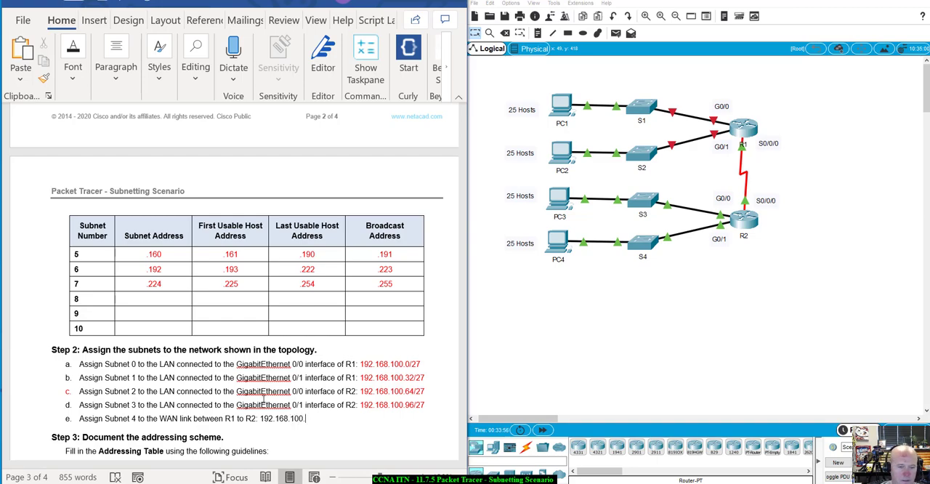
scroll(264, 399, "up", 5)
scroll(202, 293, "down", 3)
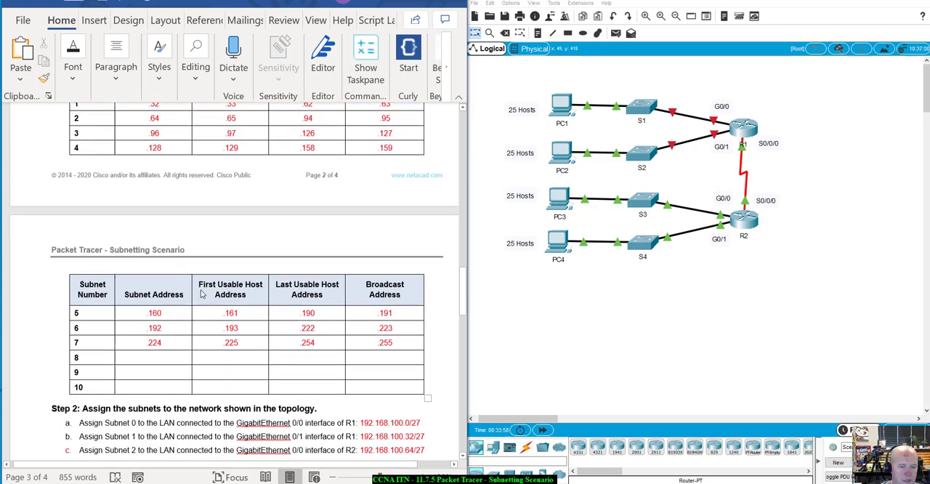
scroll(244, 322, "down", 5)
scroll(334, 314, "up", 2)
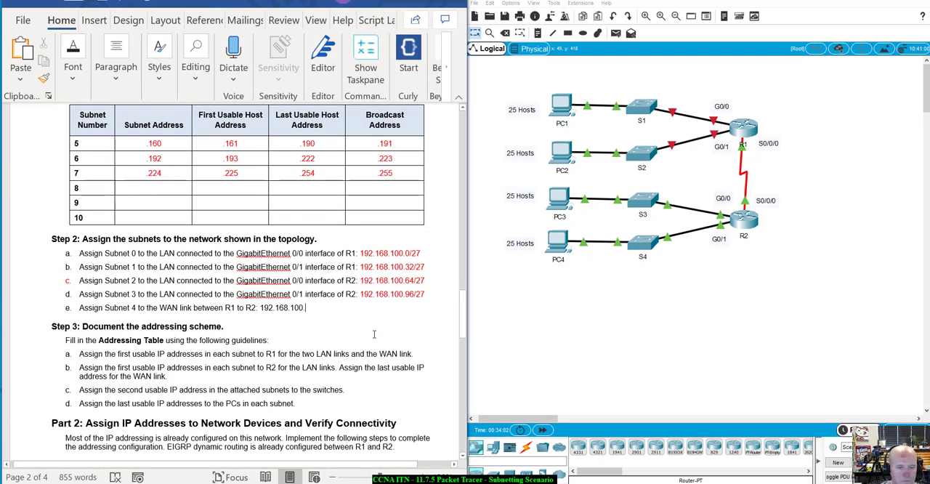
type("128")
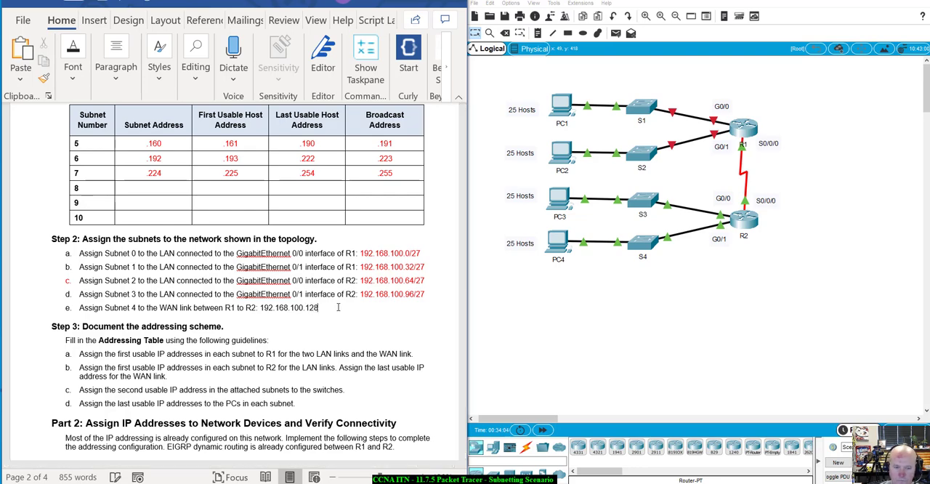
type("/2")
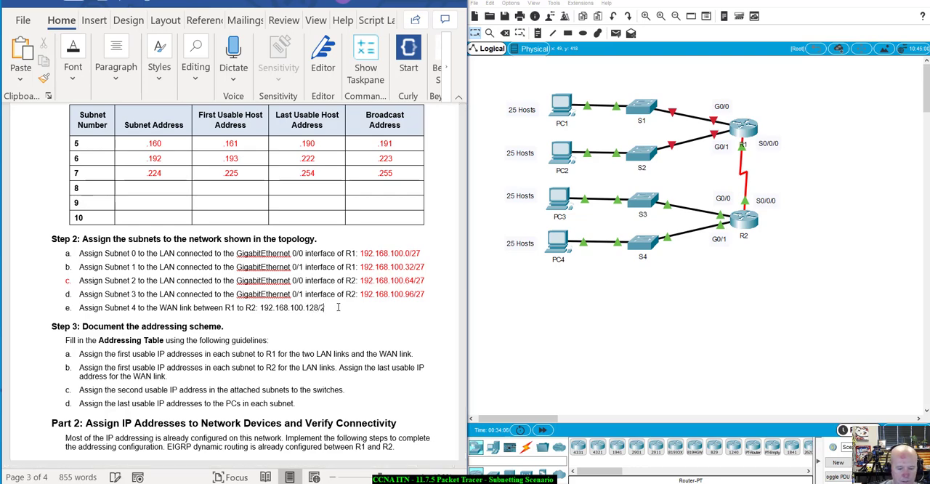
type("7")
Step: Color the WAN link's subnet answer in Step 2e red
left_click_drag(336, 308, 261, 309)
left_click(345, 289)
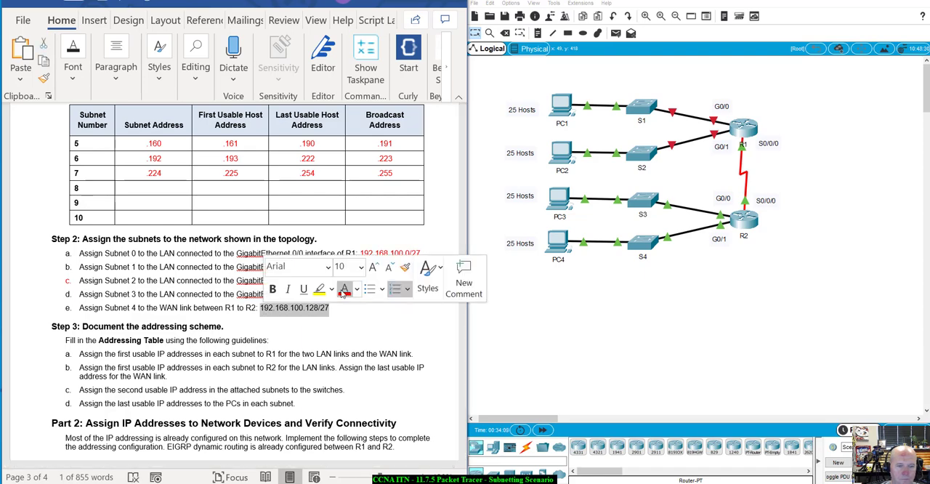
left_click(302, 328)
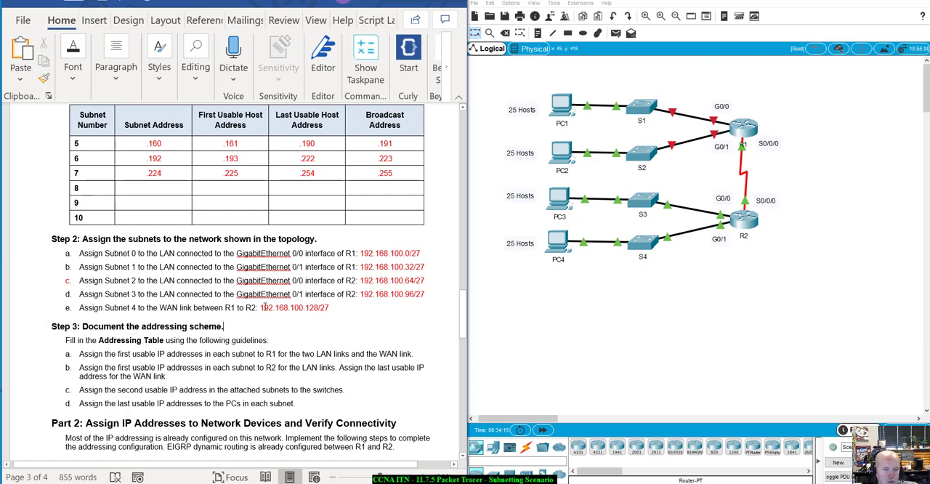
left_click_drag(262, 307, 330, 310)
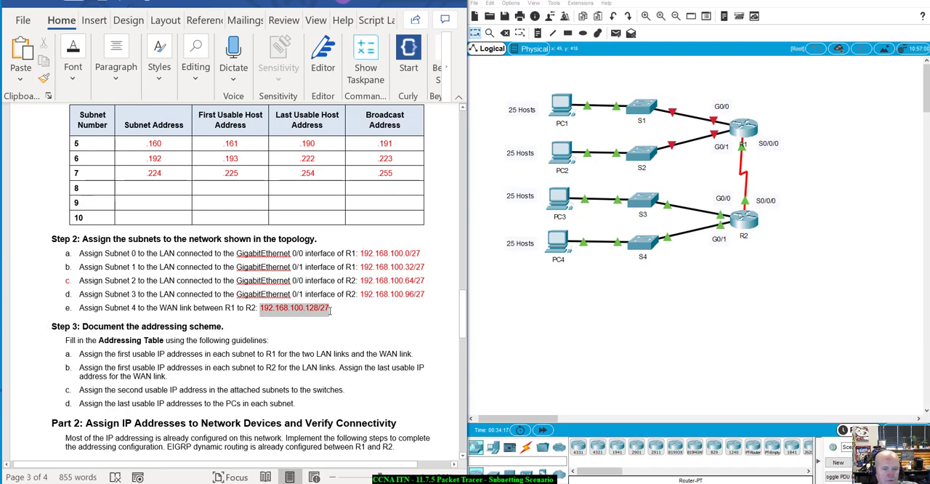
left_click(340, 314)
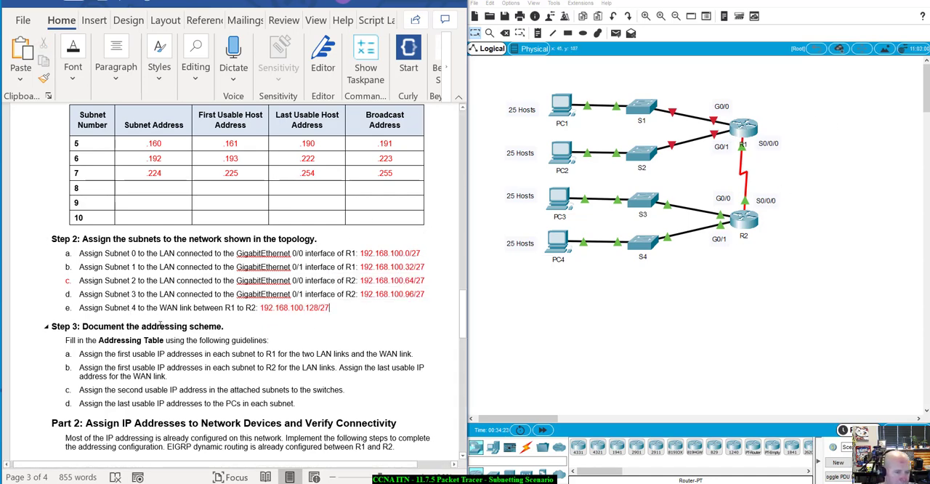
Step: Review the Step 3 addressing guidelines and locate R1's G0/0 IP Address cell in the Addressing Table
scroll(156, 312, "down", 2)
scroll(159, 325, "up", 1)
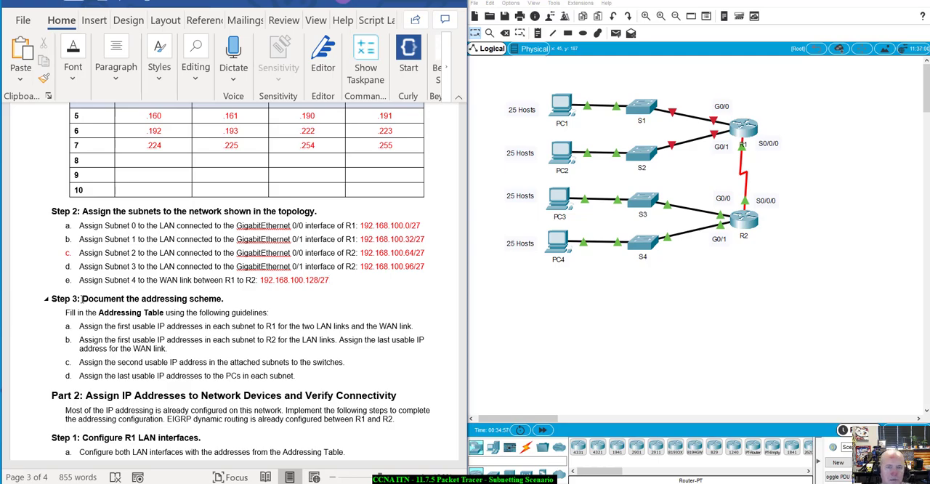
scroll(227, 337, "up", 10)
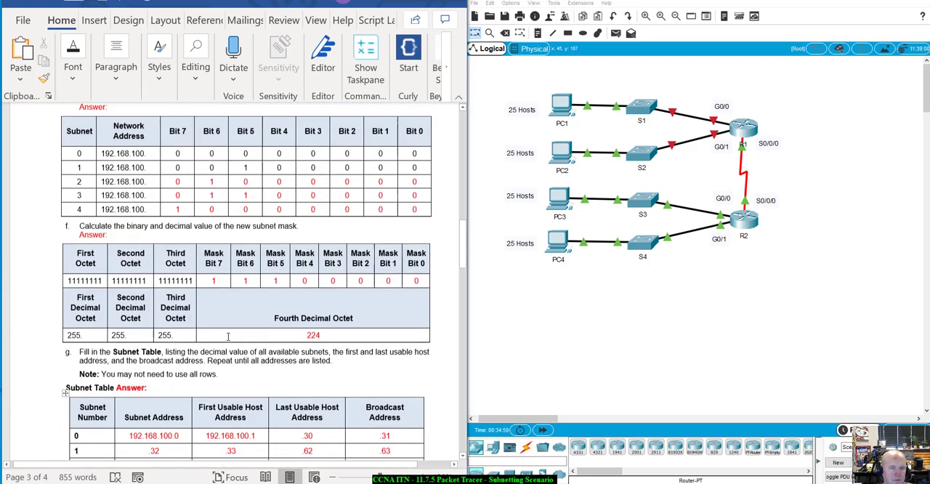
scroll(227, 336, "up", 15)
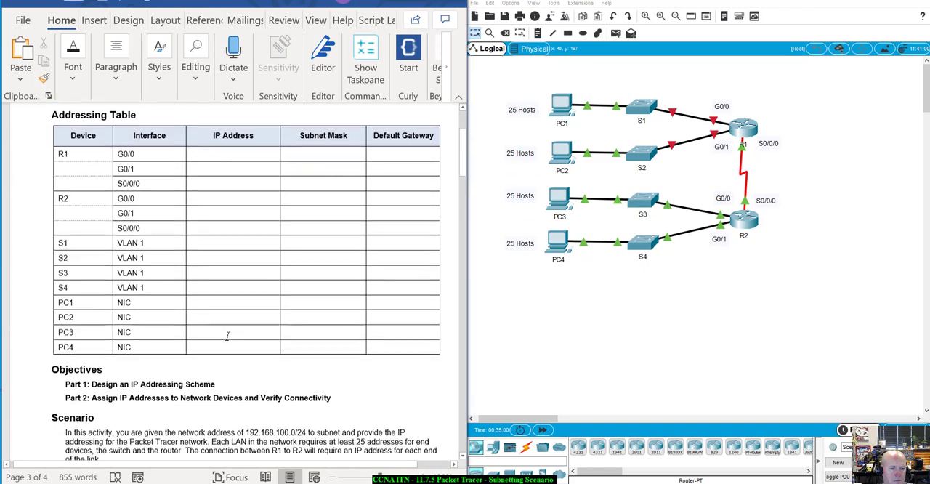
scroll(227, 337, "up", 1)
scroll(241, 233, "up", 2)
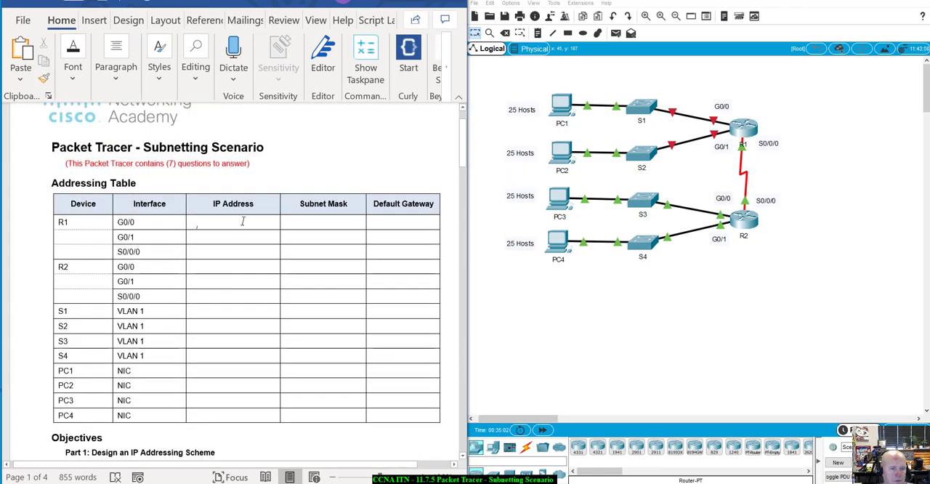
left_click(242, 221)
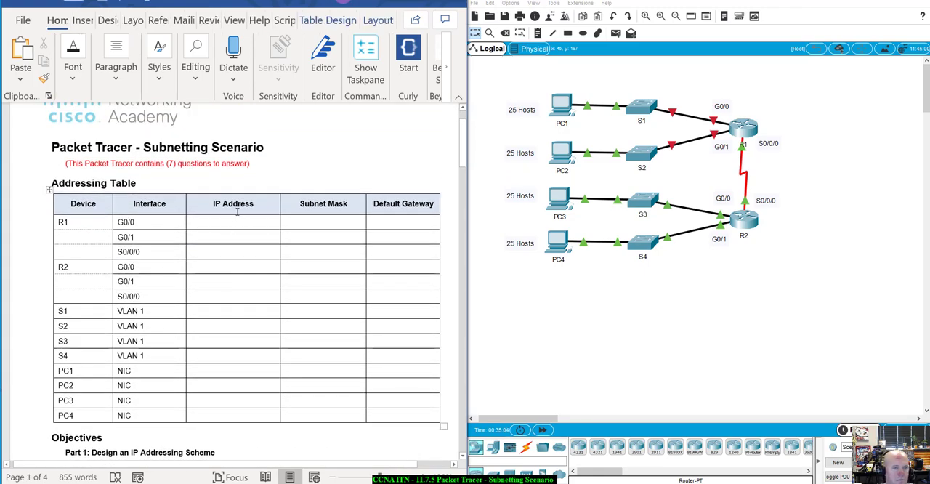
right_click(235, 218)
key("Escape")
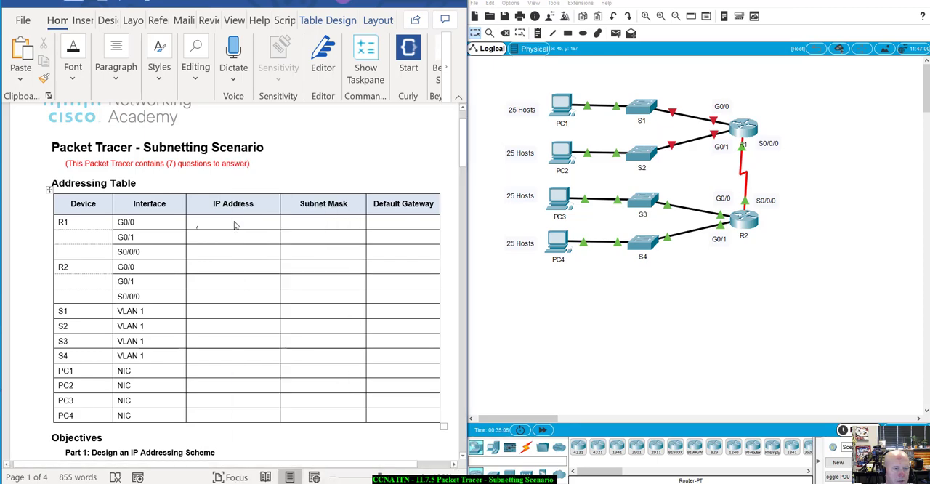
Step: Copy the red answer formatting from the binary subnet table to the Addressing Table's IP Address, Subnet Mask and Default Gateway cells and clear their Blank placeholders
scroll(234, 221, "down", 3)
scroll(234, 221, "down", 15)
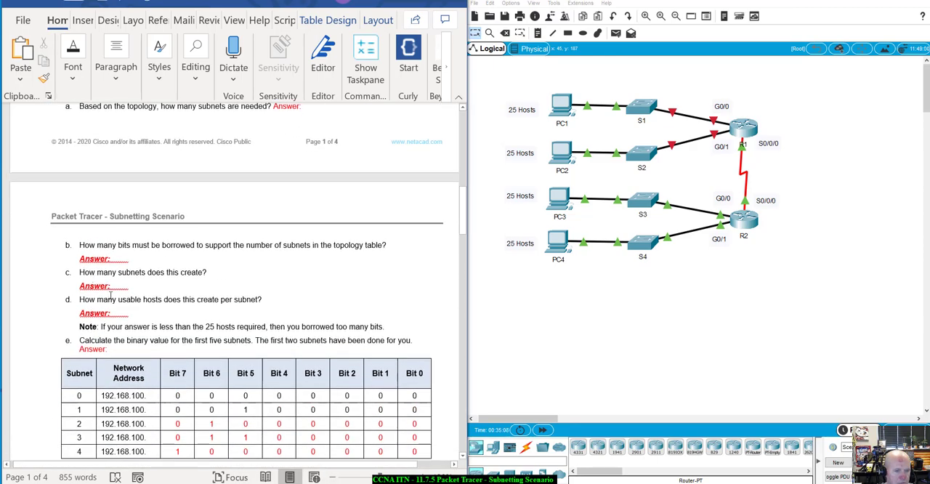
double_click(210, 424)
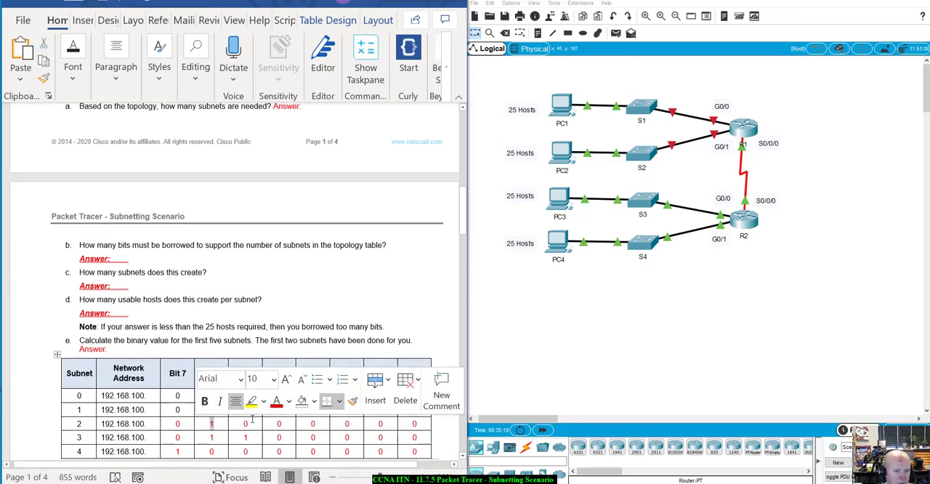
left_click(353, 400)
scroll(369, 259, "up", 10)
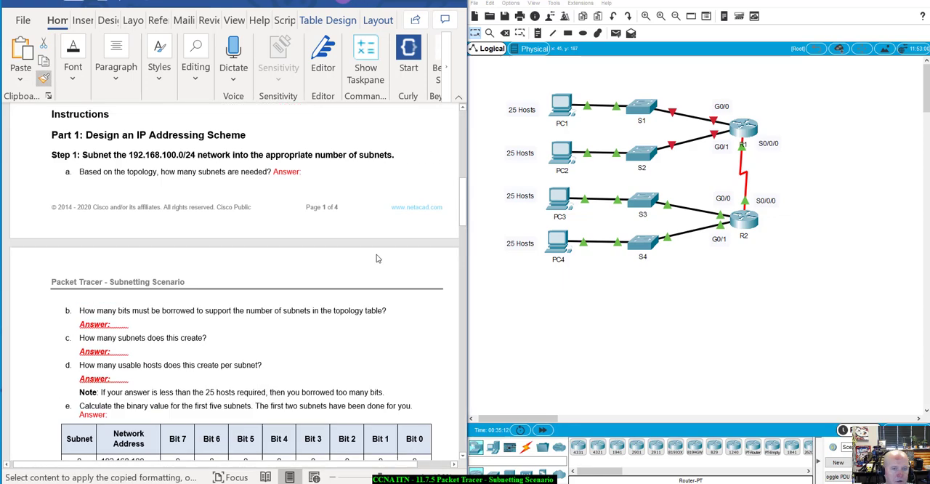
scroll(373, 259, "up", 4)
mouse_move(261, 168)
left_mouse_down()
mouse_move(394, 224)
mouse_move(397, 357)
left_mouse_up()
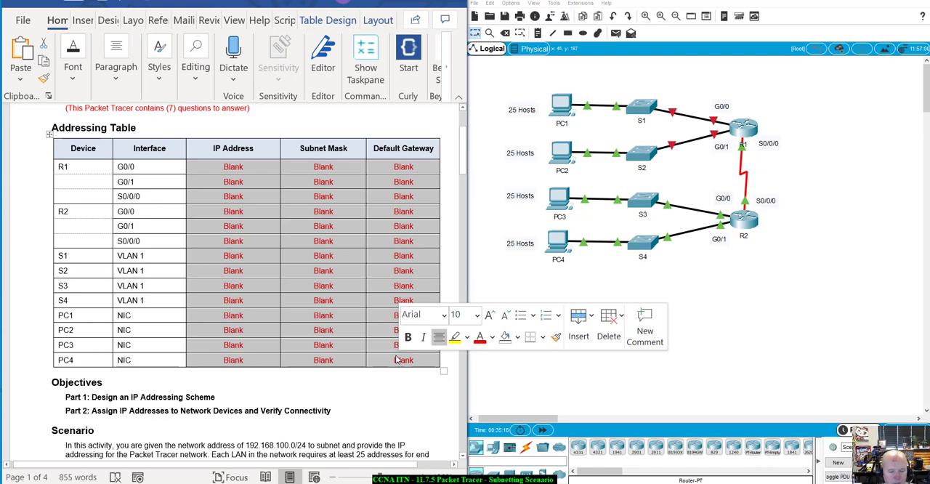
key("Delete")
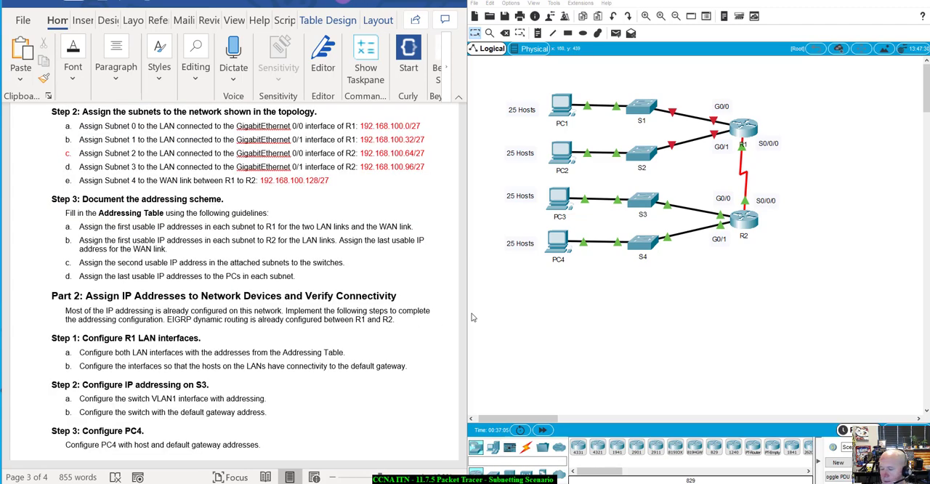
Step: Review the router and switch IP addresses in the Addressing Table, comparing each switch with its LAN's router interface
scroll(388, 239, "up", 5)
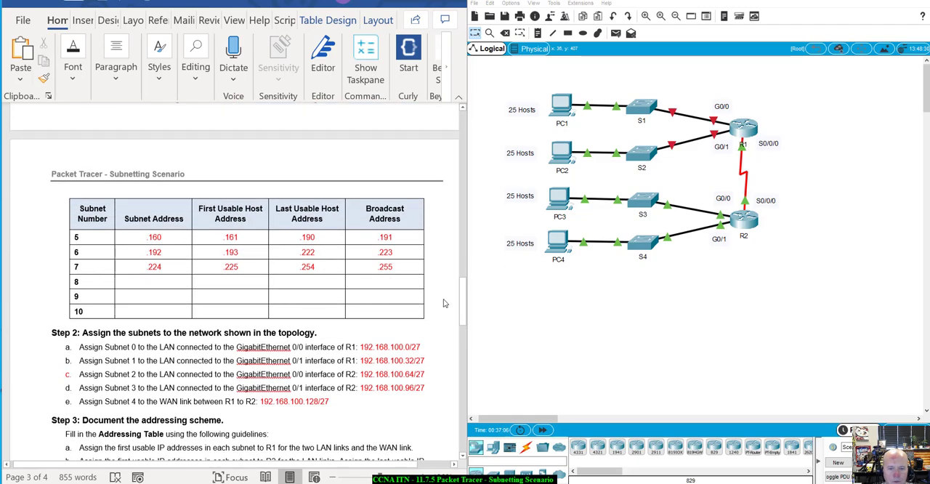
left_click_drag(463, 306, 460, 166)
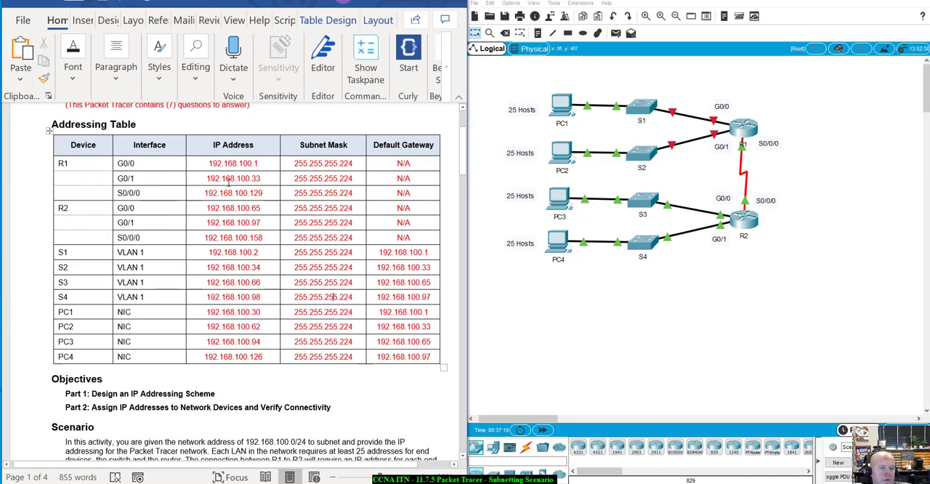
mouse_move(208, 163)
left_mouse_down()
mouse_move(259, 163)
mouse_move(236, 179)
mouse_move(206, 179)
left_mouse_up()
left_click(205, 278)
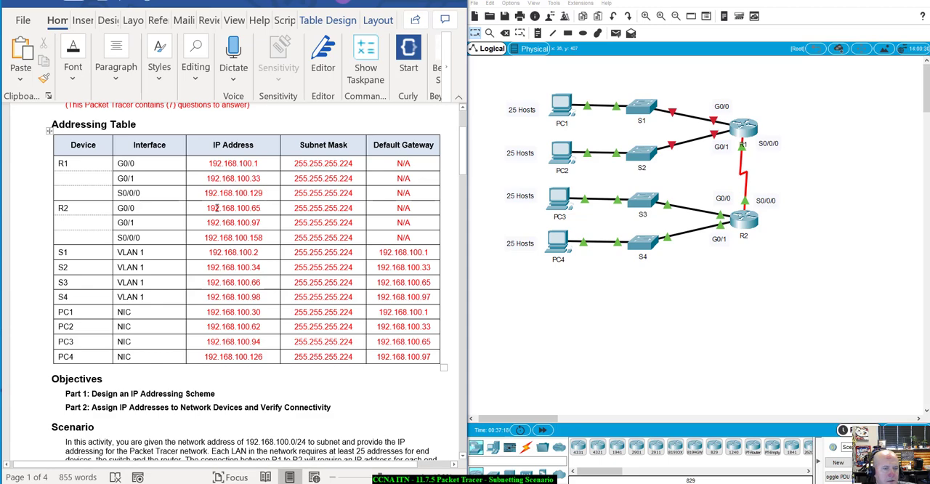
left_click_drag(208, 208, 218, 222)
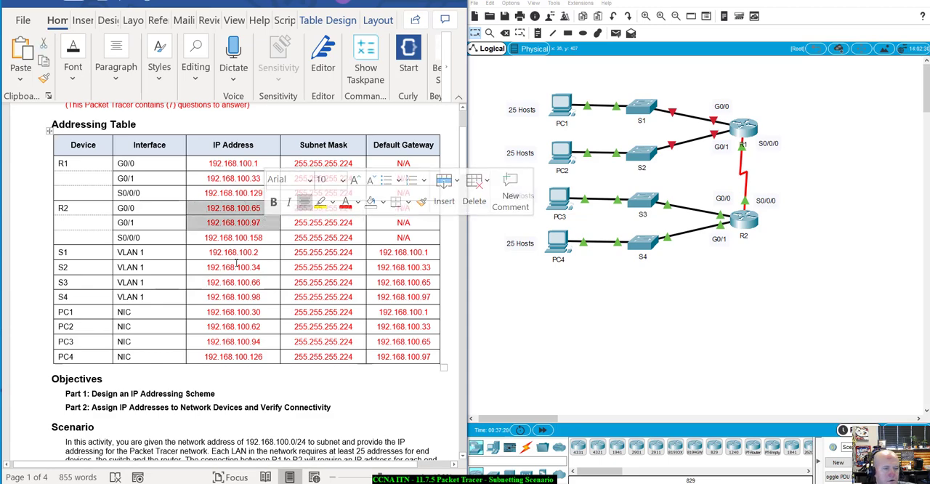
left_click_drag(206, 252, 258, 252)
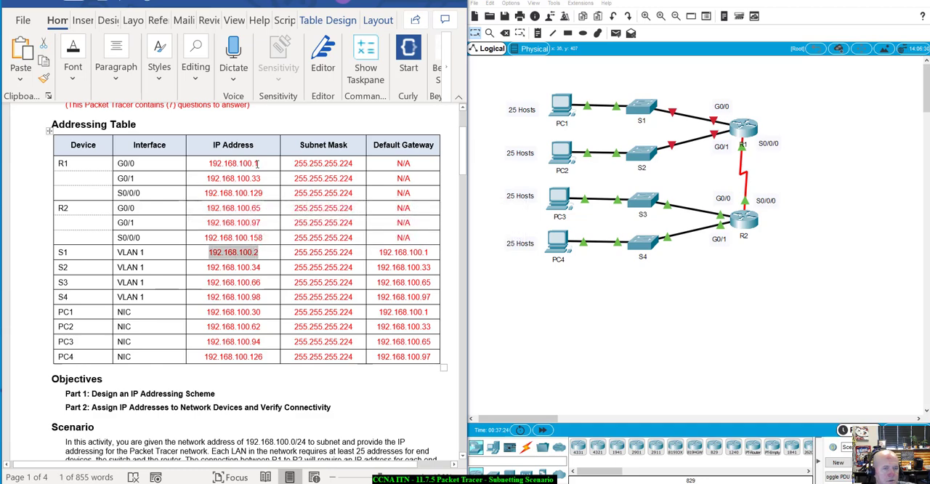
left_click(258, 162)
left_click(232, 179)
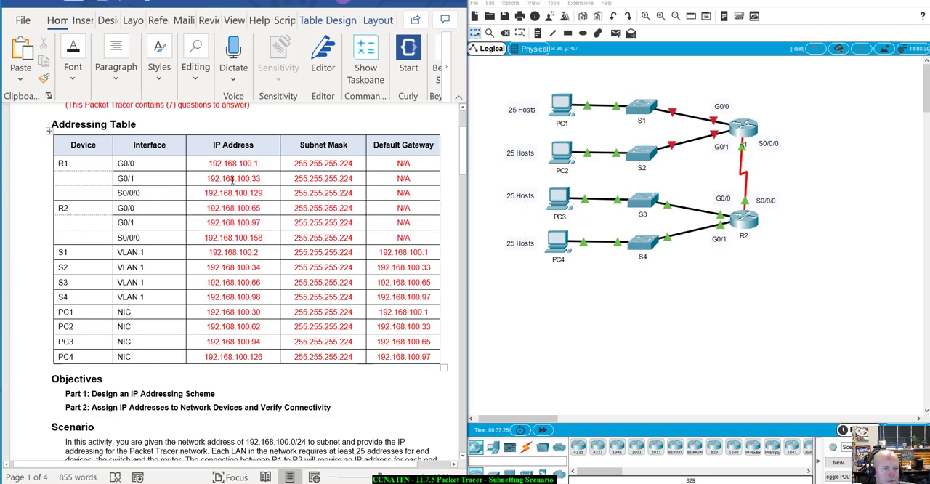
left_click(247, 266)
double_click(250, 222)
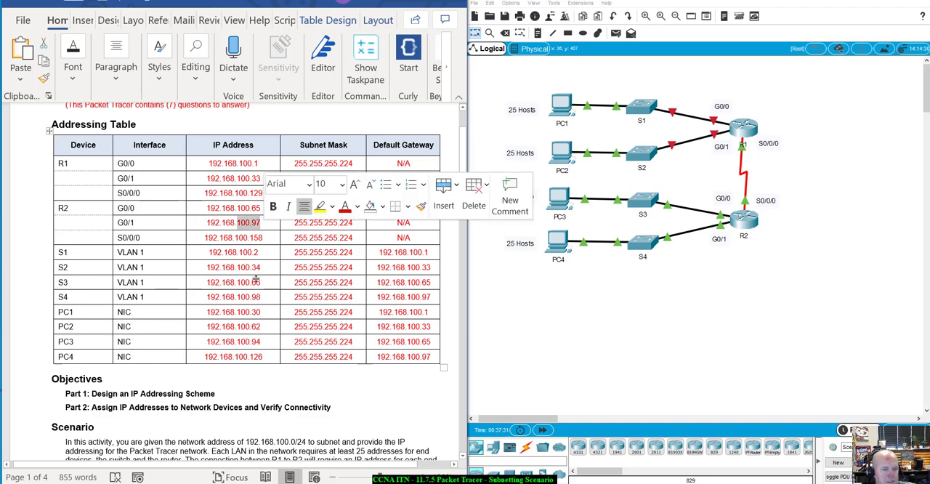
double_click(253, 297)
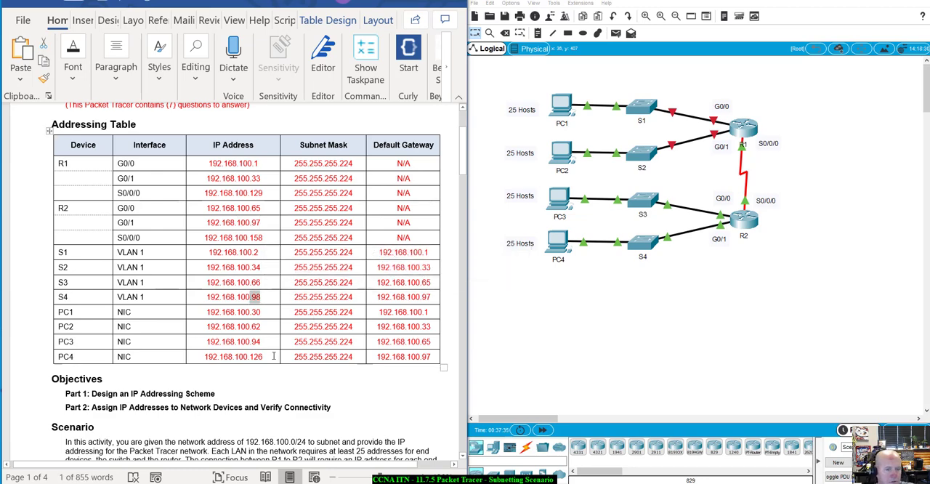
Step: Find Part 2's R1 LAN interface instructions, switch to Packet Tracer and open R1's device window, placing it clear of the Word document
scroll(274, 356, "down", 20)
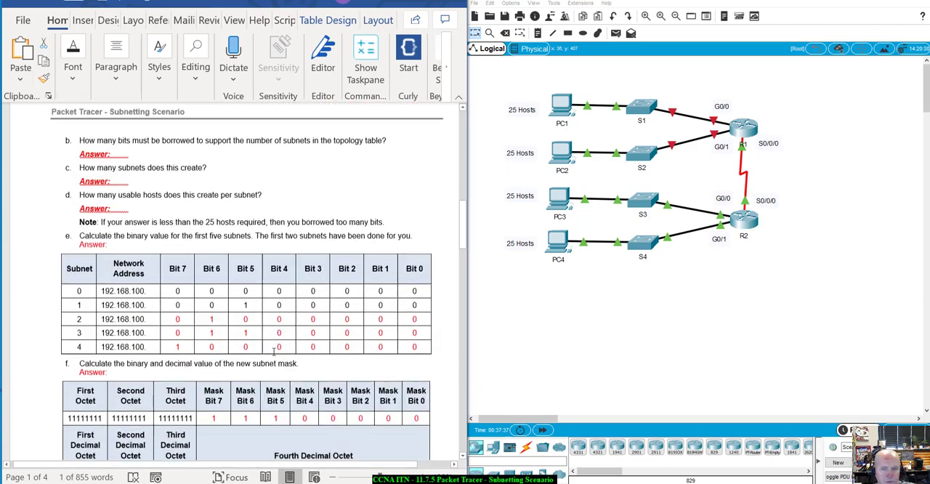
scroll(272, 352, "down", 15)
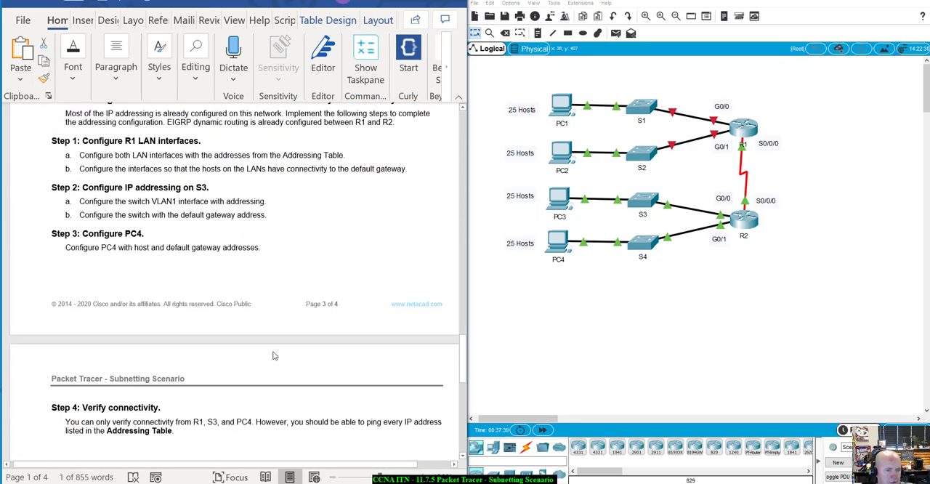
scroll(275, 352, "up", 6)
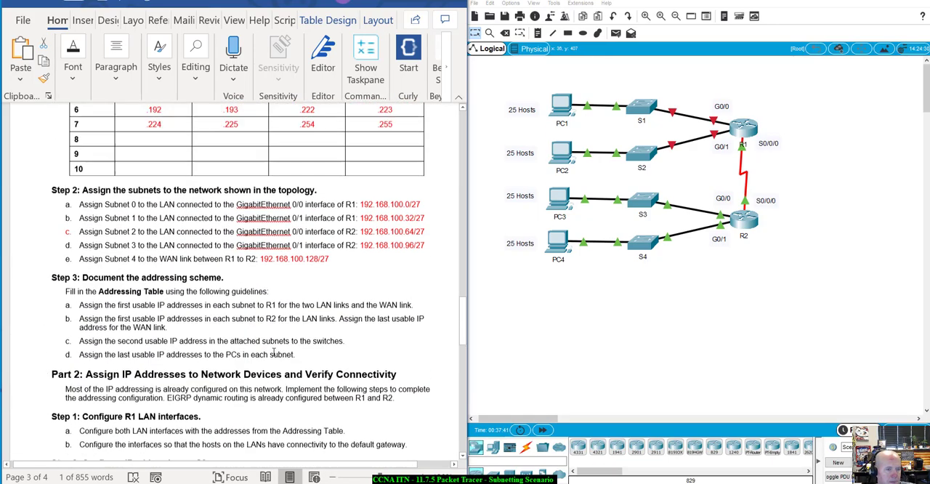
scroll(273, 355, "down", 3)
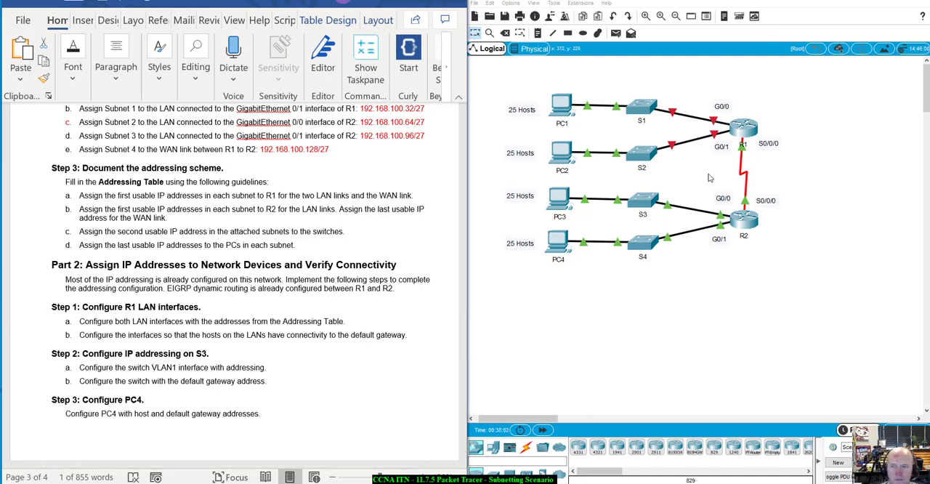
left_click(740, 129)
left_click_drag(473, 95, 673, 148)
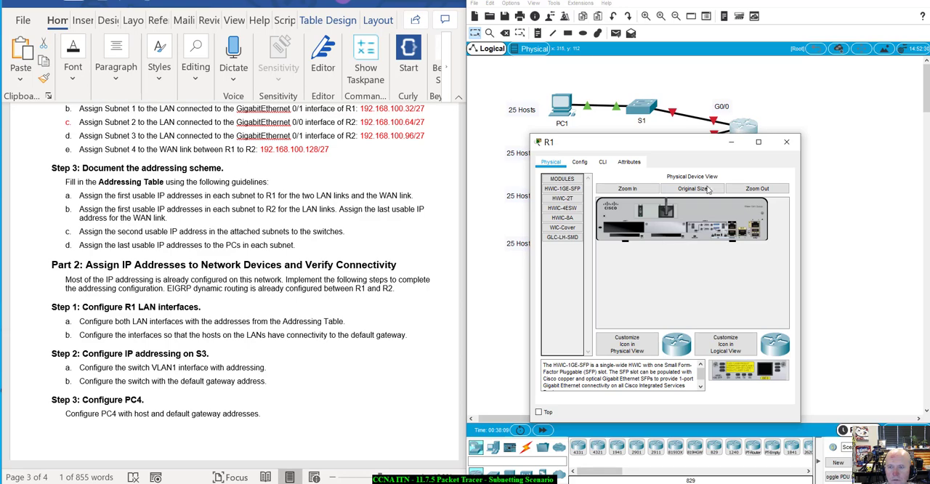
Step: Open R1's command-line interface, start its console session and examine the EIGRP neighbor message
left_click_drag(690, 145, 717, 116)
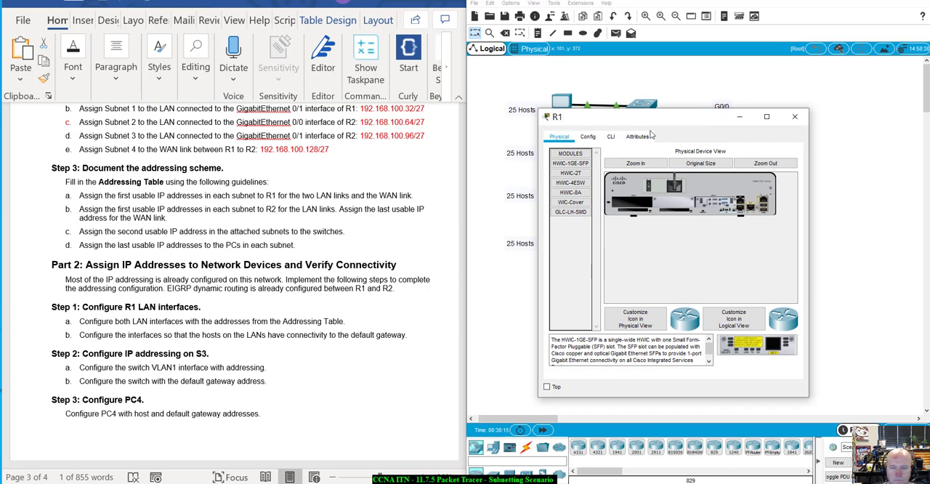
left_click(611, 137)
left_click_drag(657, 120, 680, 85)
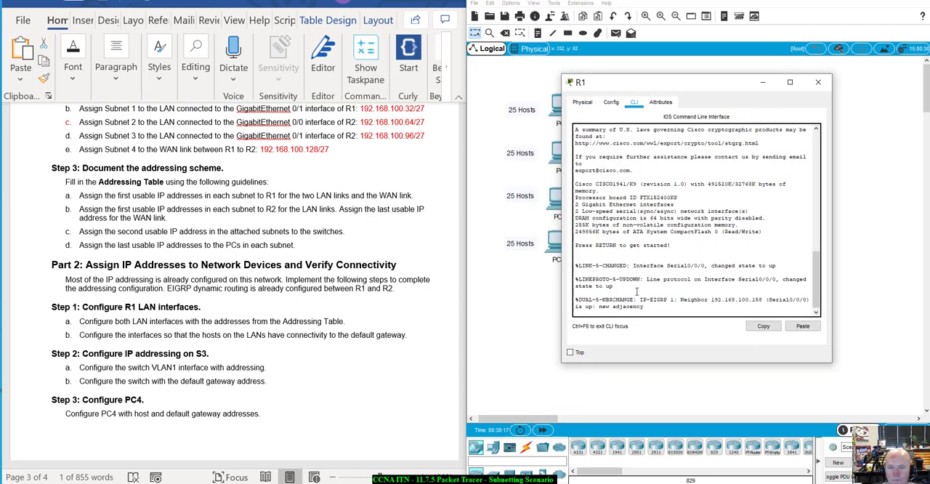
key("Return")
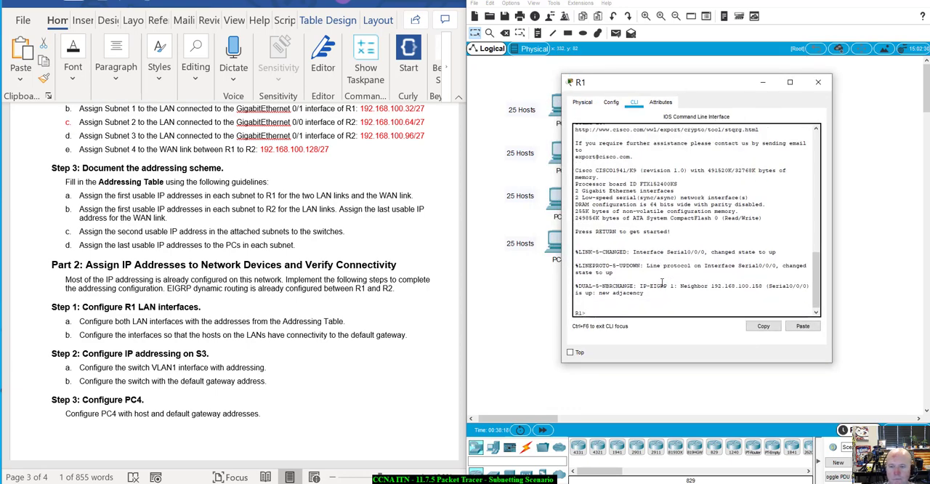
left_click_drag(649, 286, 811, 284)
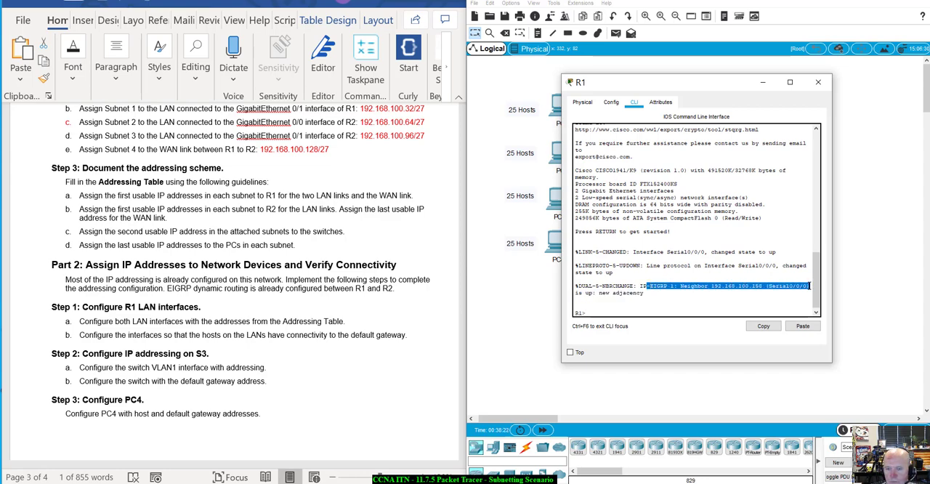
left_click(628, 314)
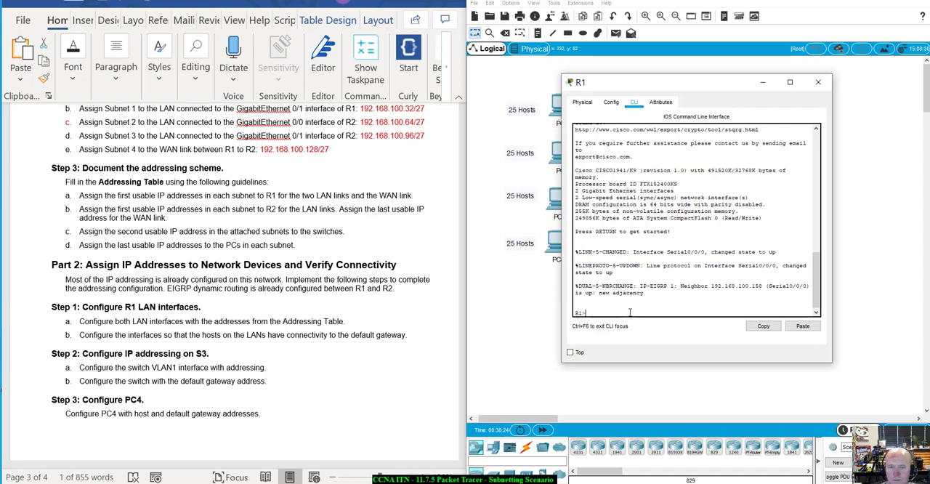
Step: Enter privileged EXEC mode on R1 with enable and global configuration mode with config t
type("enable")
key("Return")
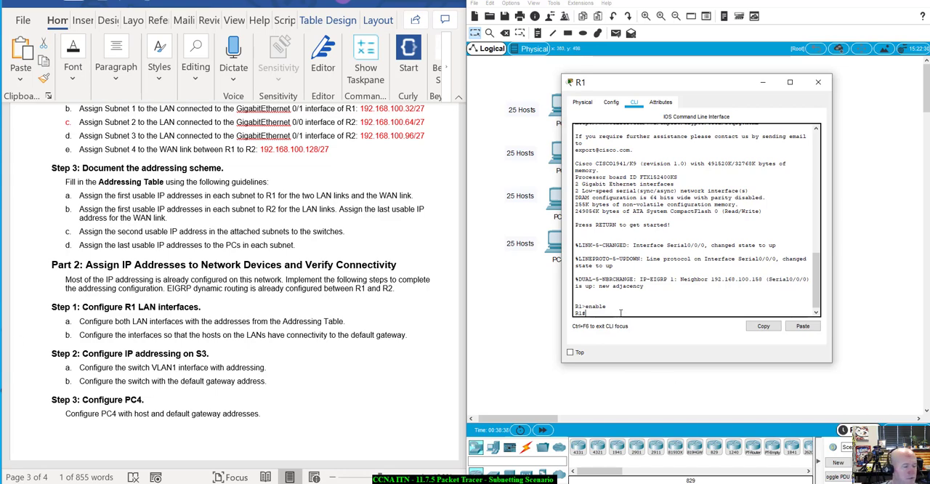
type("ping")
key("BackSpace")
key("BackSpace")
key("BackSpace")
key("BackSpace")
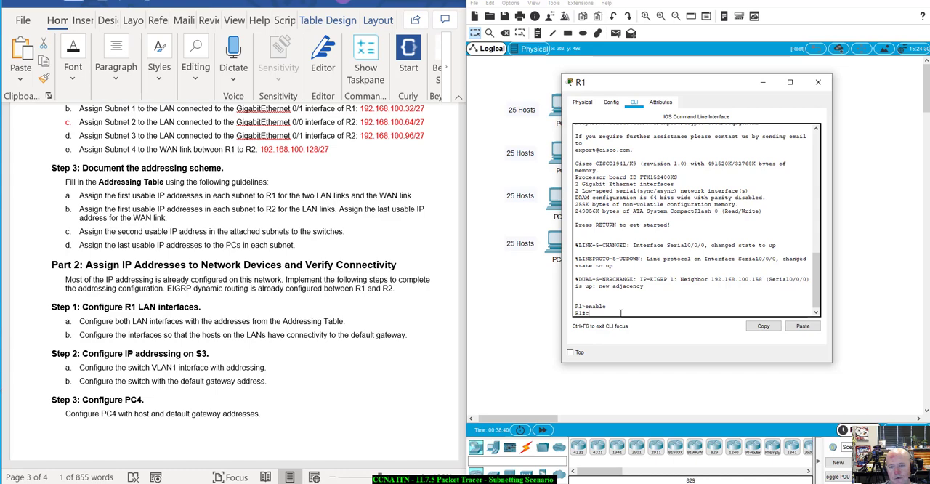
type("config t")
key("Return")
Step: Assign IP address 192.168.100.1 with mask 255.255.255.224 to R1's interface g0/0
type("int")
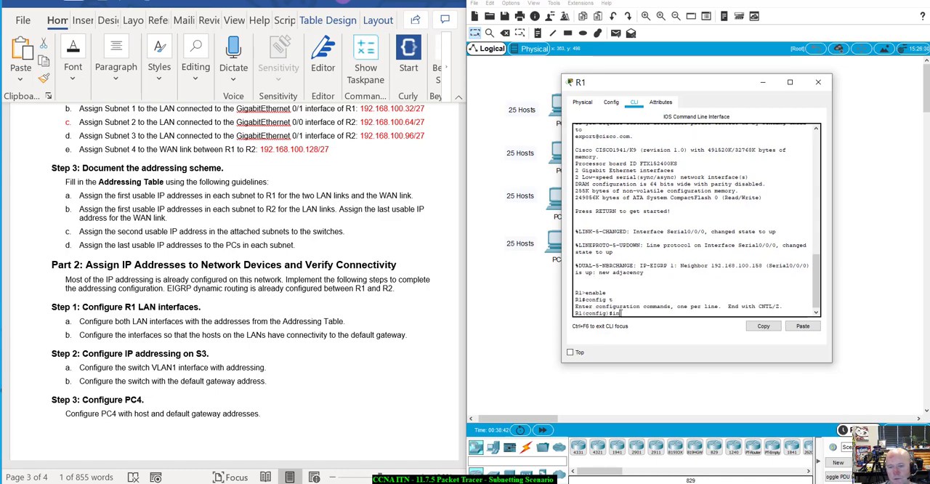
type(" g0/0")
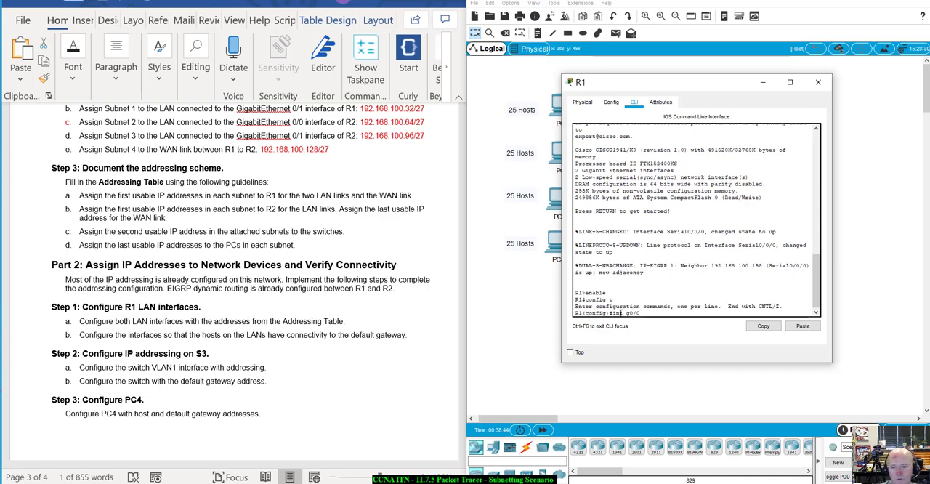
key("Return")
type("ip a")
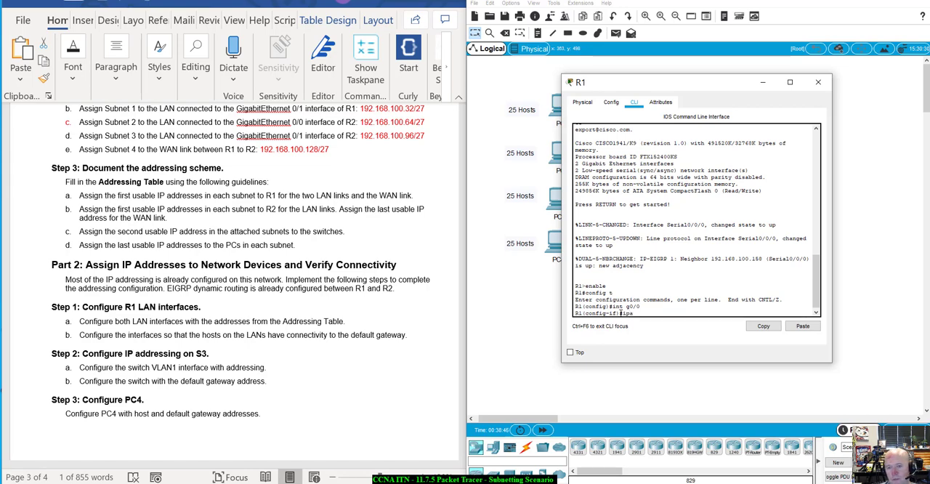
type("d")
key("Tab")
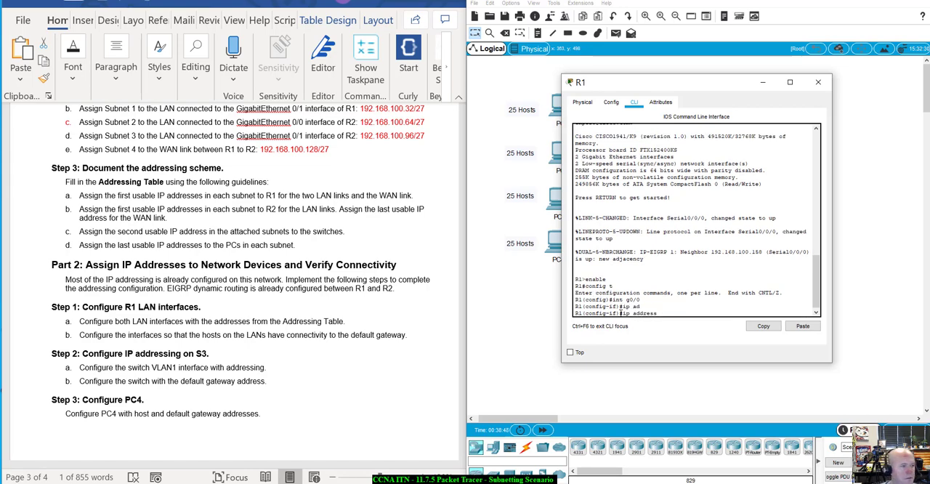
type("192.")
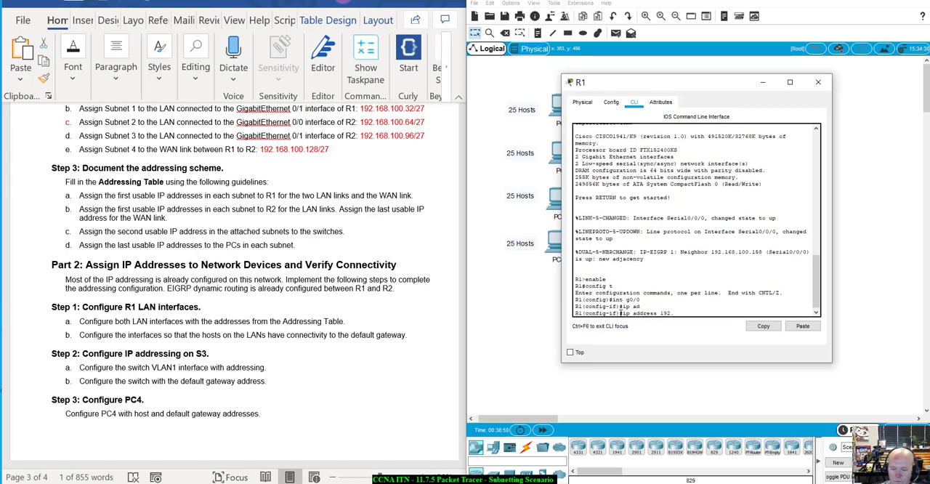
type("168.10")
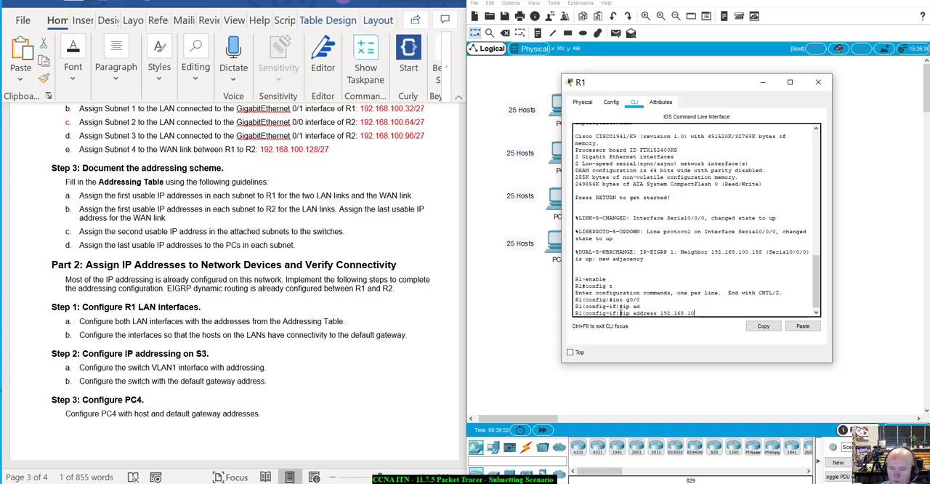
type("0.1 2")
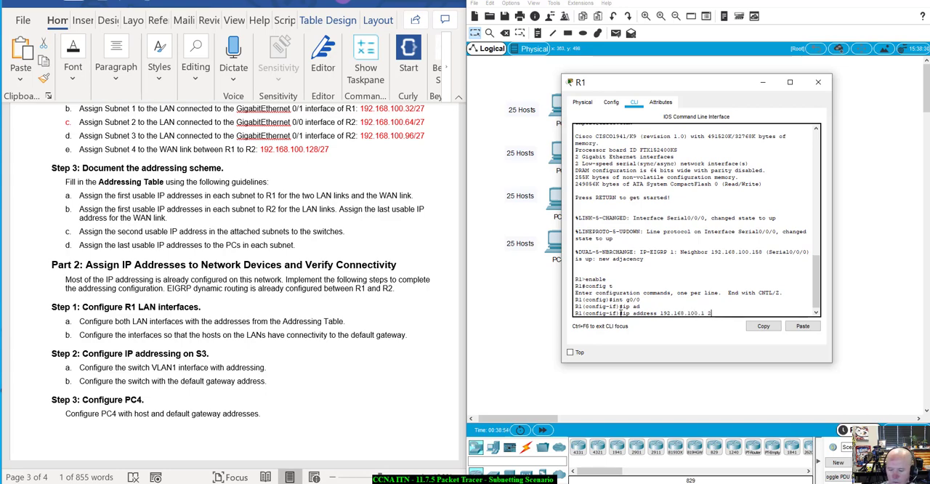
type("55.255.255.22")
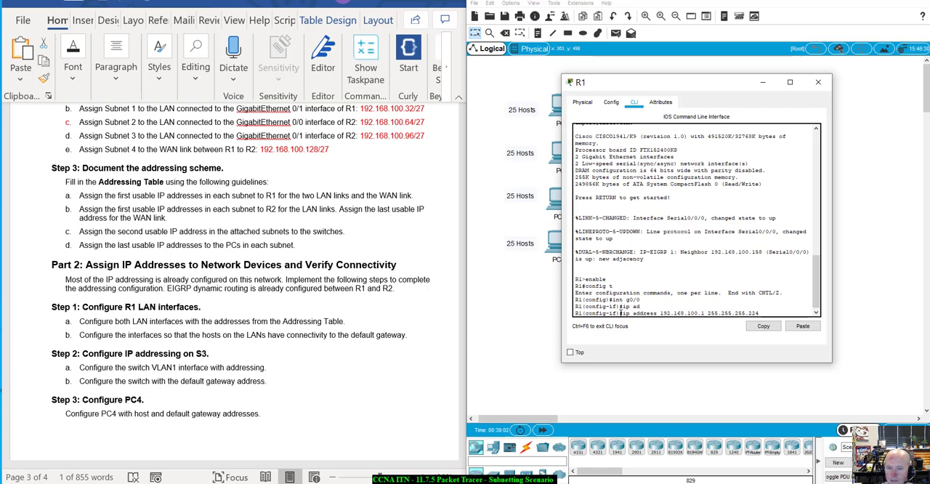
type("4")
key("Return")
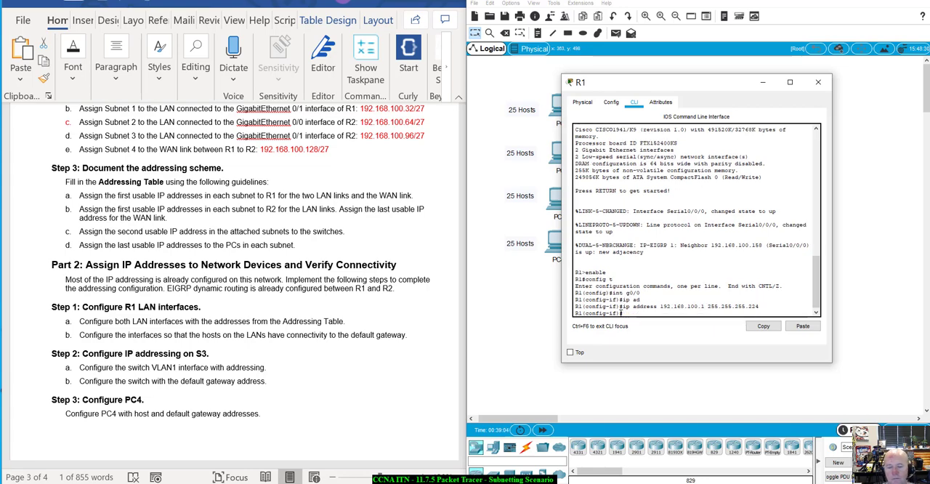
Step: Enable R1's interface g0/0 with no shutdown and check its link and line protocol status messages
type("no shu")
key("Tab")
key("Return")
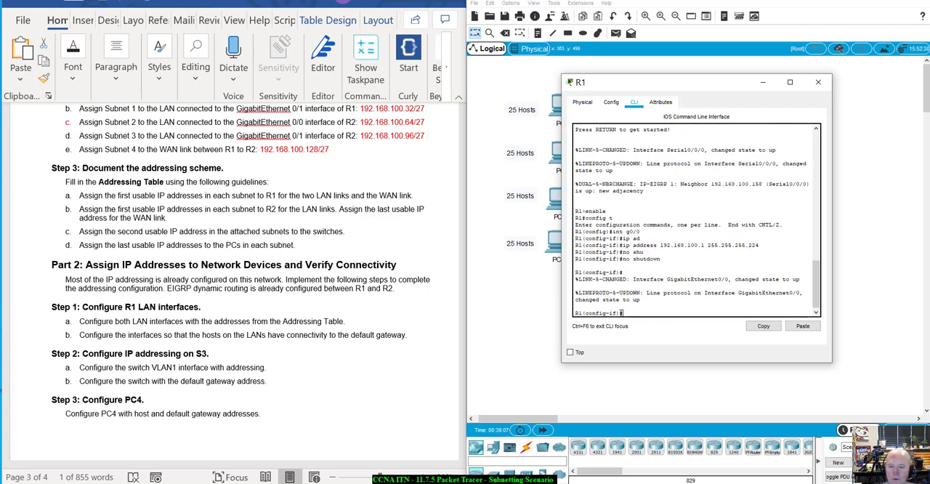
left_click_drag(578, 272, 665, 298)
left_click(654, 313)
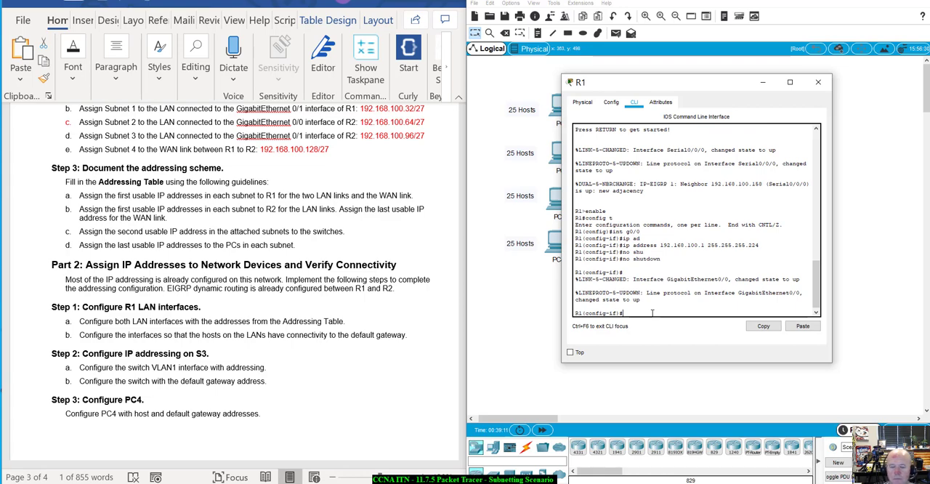
Step: Assign IP address 192.168.100.33 with mask 255.255.255.224 to R1's interface g0/1
type("int g0/0/1")
key("Return")
type("ip add")
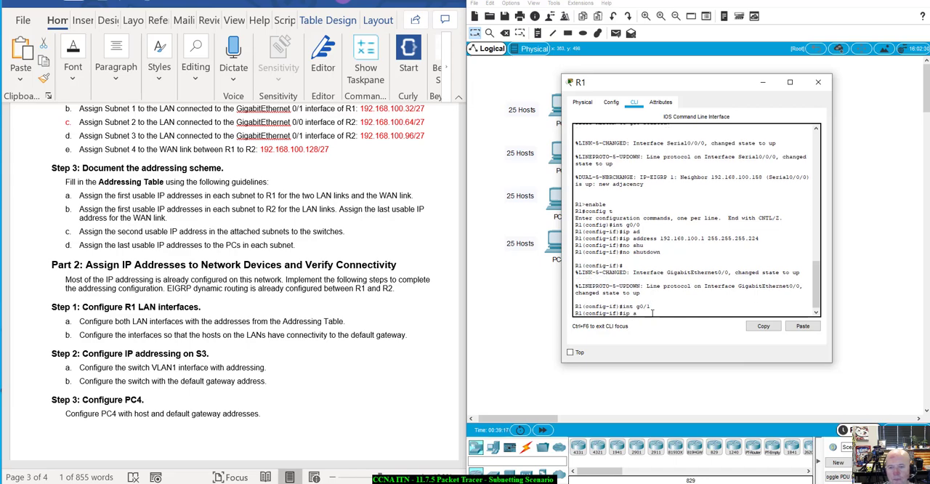
key("Tab")
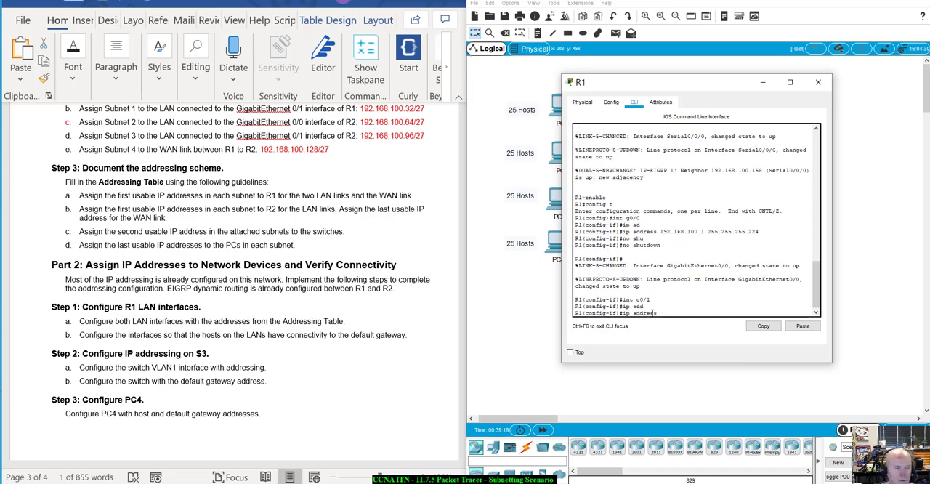
type("192")
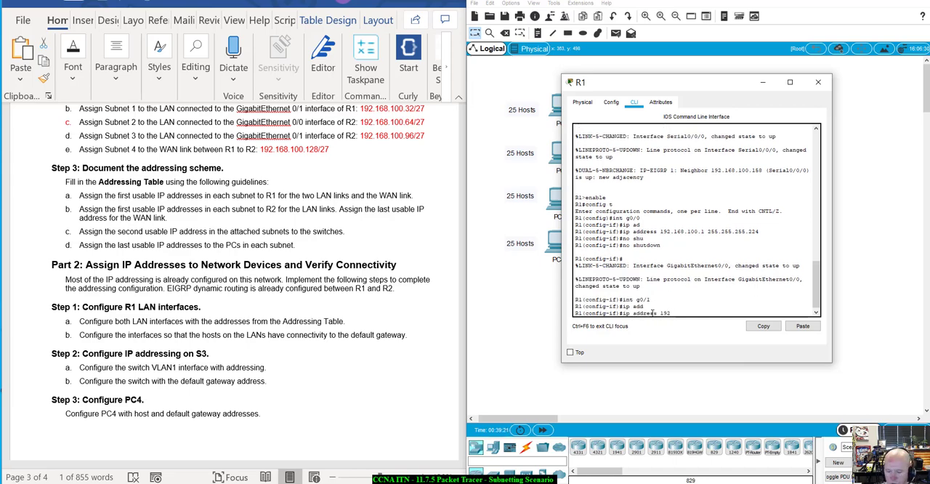
type(".168")
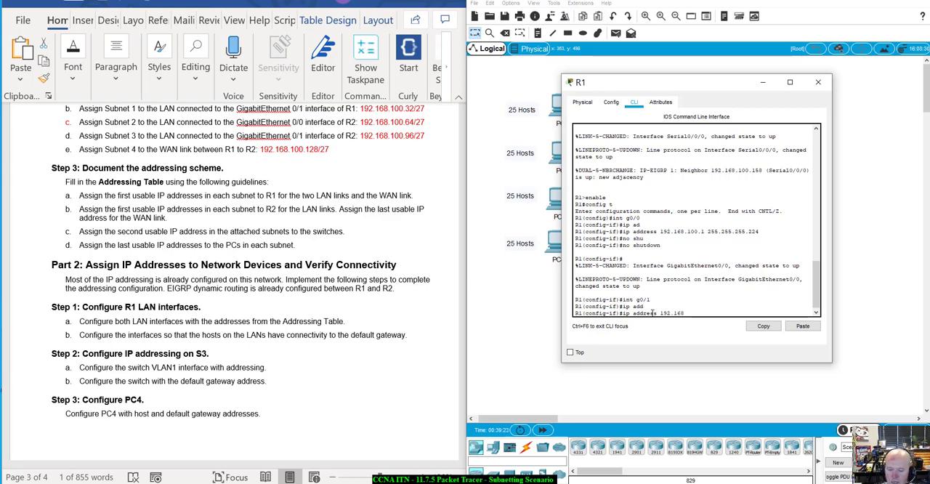
type(".100.0")
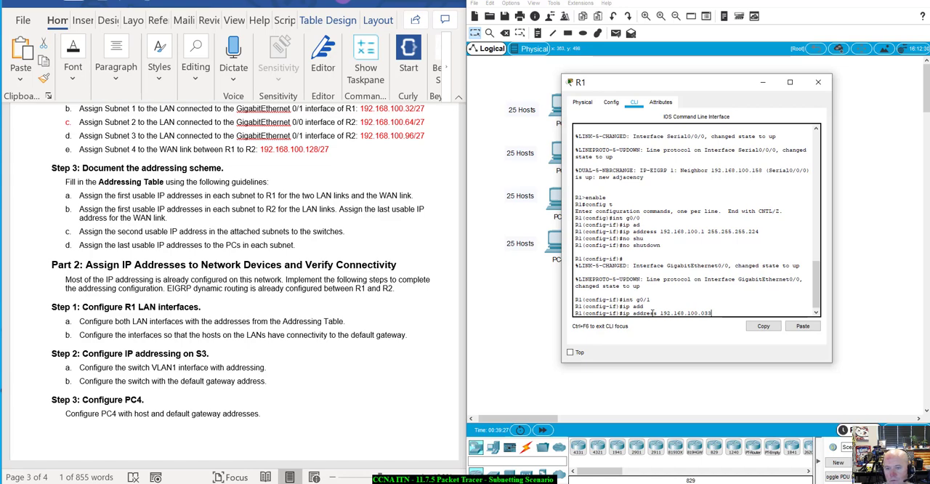
key("BackSpace")
type("33 255")
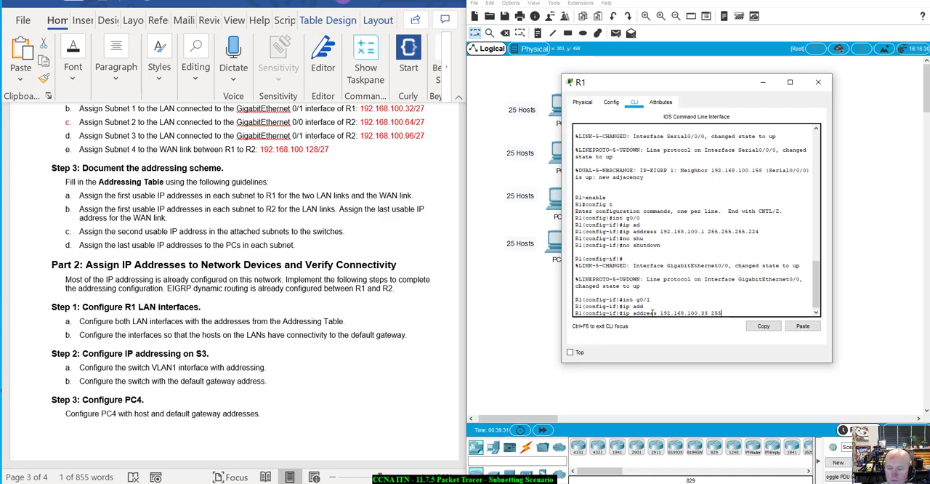
type(".255.255.224")
key("Return")
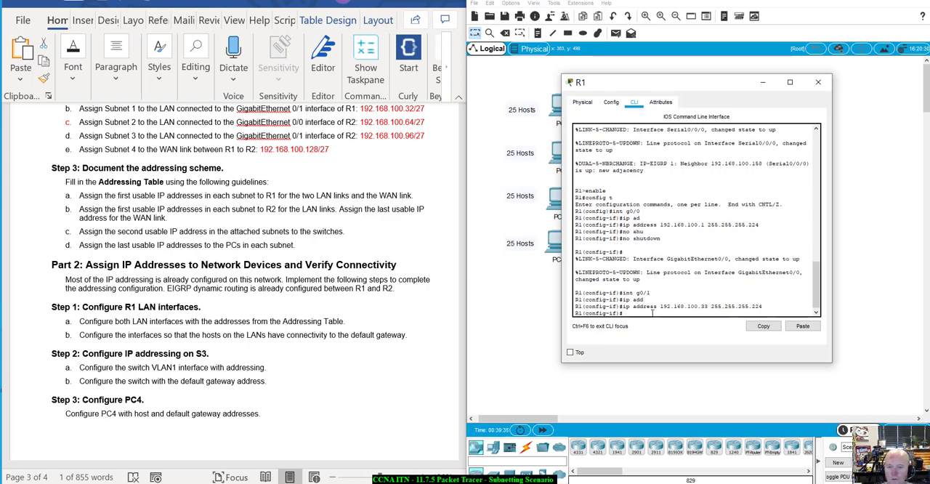
Step: Enable R1's interface g0/1 with no shutdown
type("no shu")
key("Tab")
key("Return")
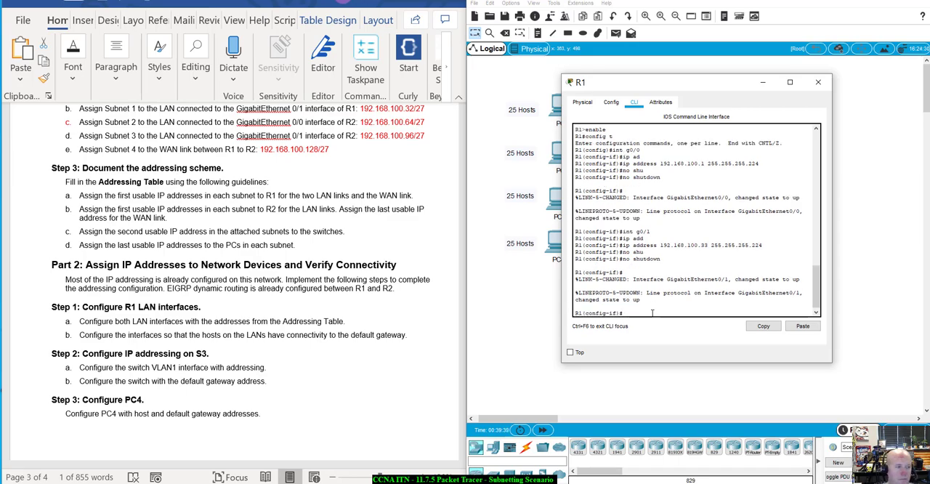
Step: Check the PT Activity window and review the Word document's Part 2 instructions for configuring S3
left_click(440, 483)
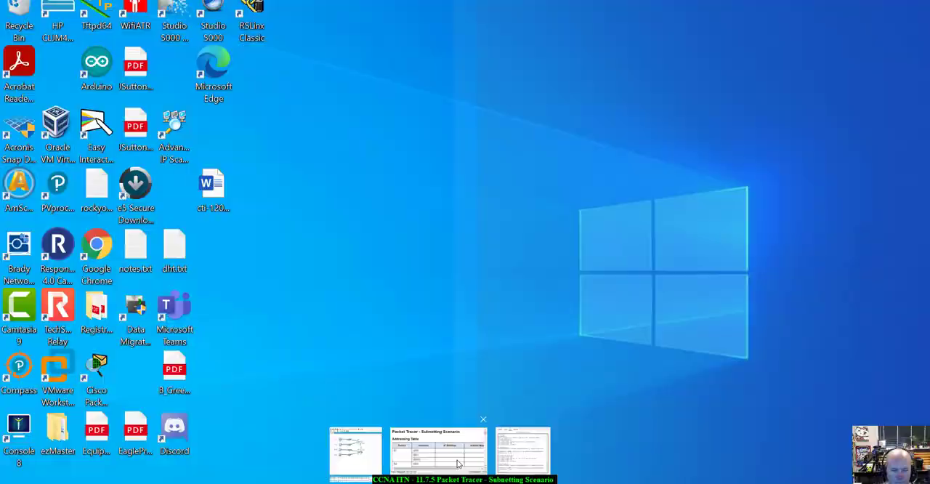
left_click(458, 463)
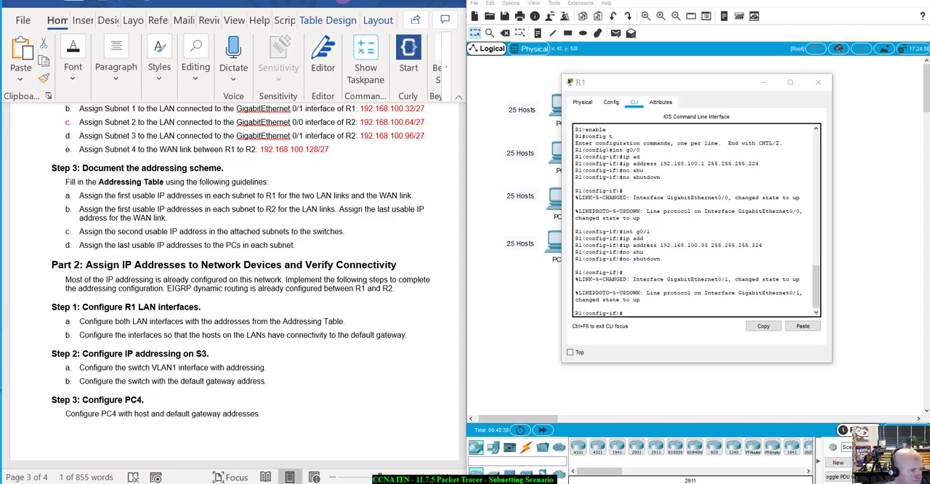
left_click(719, 307)
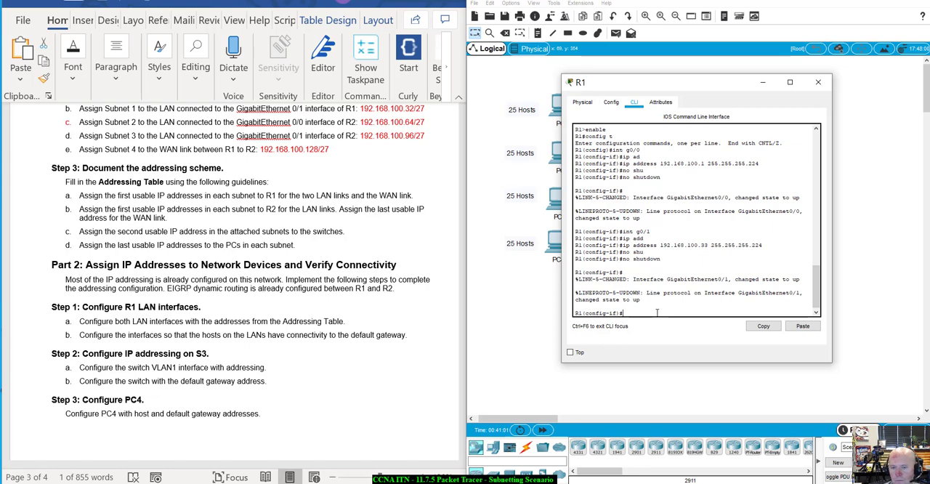
scroll(326, 330, "down", 2)
scroll(327, 331, "up", 3)
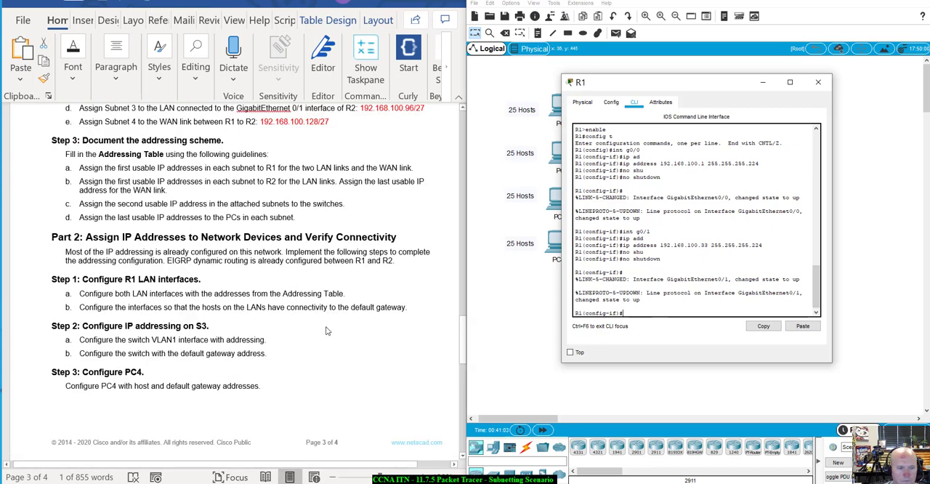
scroll(326, 331, "down", 2)
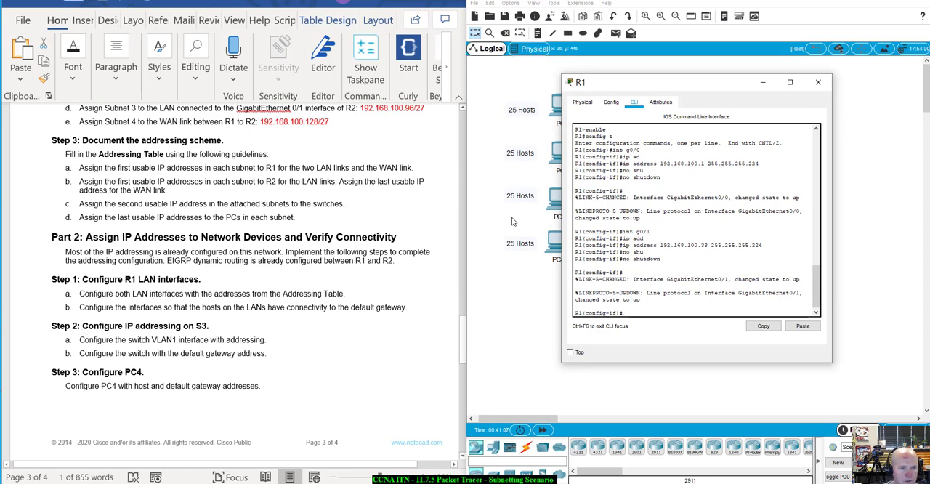
Step: Close R1's window and start a console session in switch S3's command-line interface, placing its window clear of the PCs
left_click(821, 84)
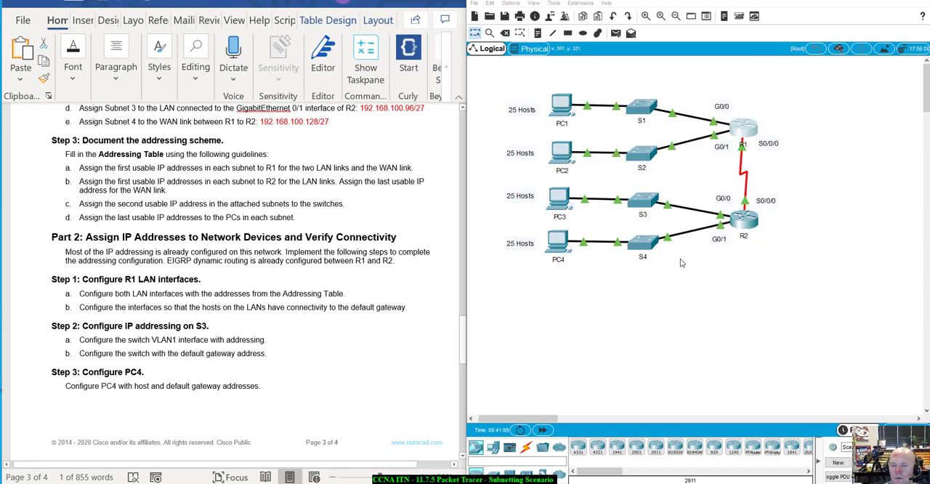
left_click(646, 205)
left_click_drag(756, 100, 809, 140)
left_click(687, 151)
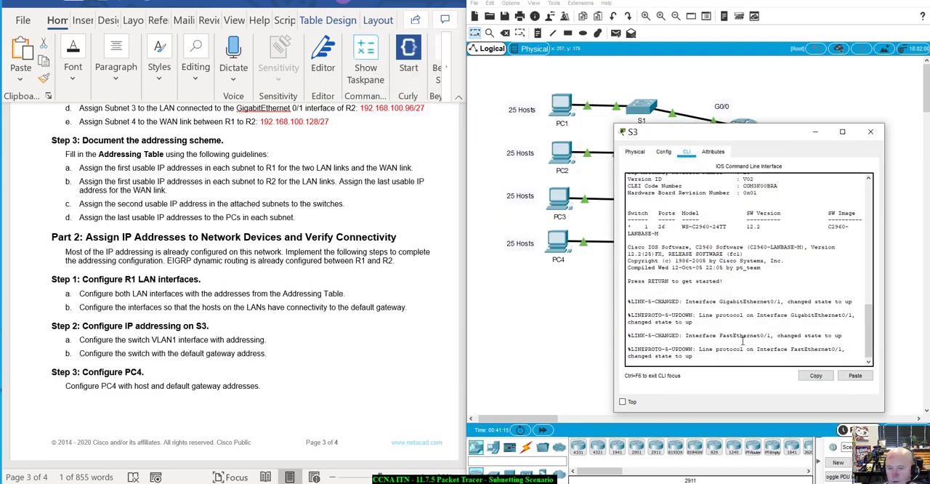
key("Return")
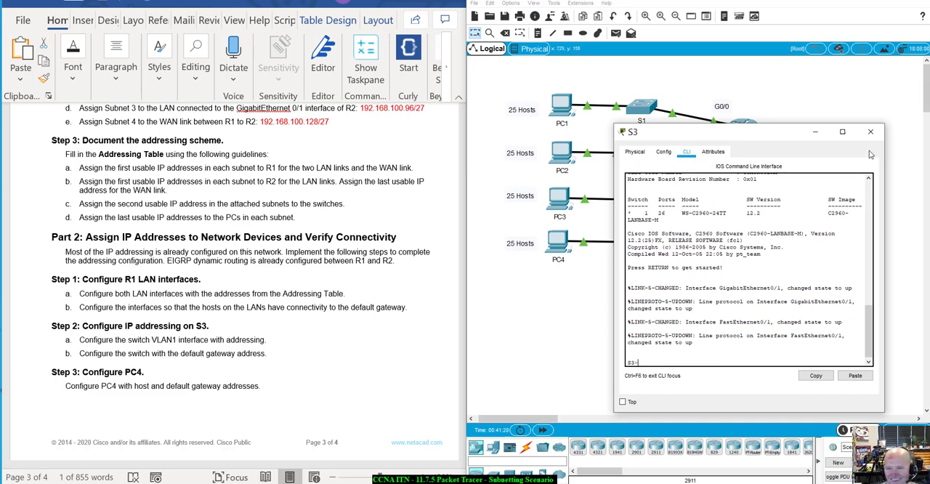
left_click_drag(757, 128, 737, 85)
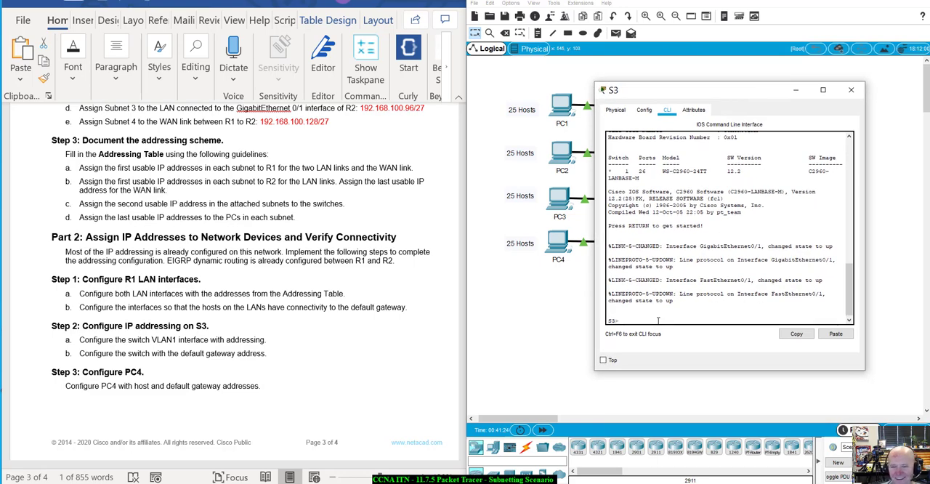
Step: Enter privileged EXEC and global configuration mode on S3, and open the VLAN 1 interface for configuration
type("enable")
key("Return")
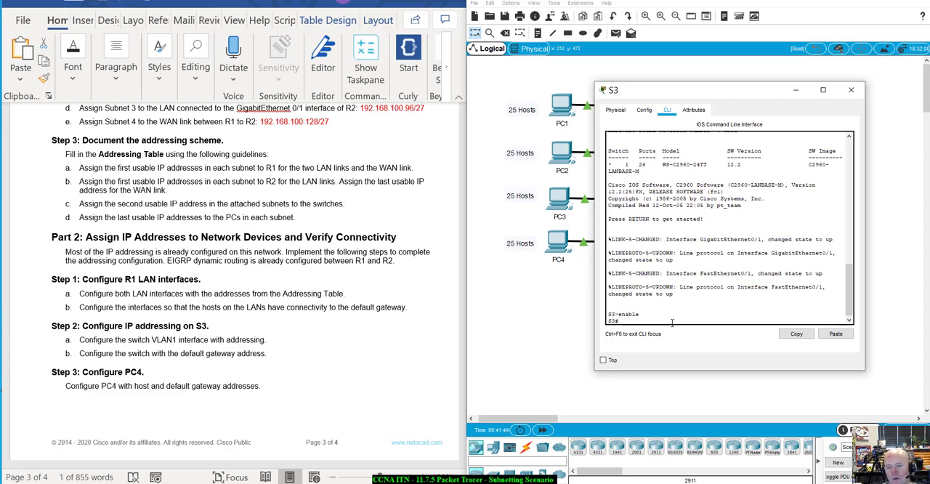
type("onfig t")
key("Return")
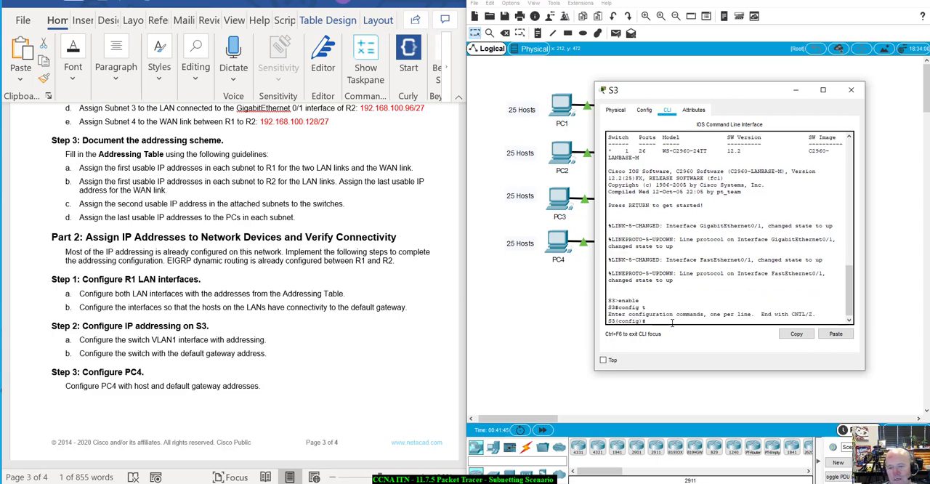
type("int g")
type("vl")
type("vl")
type("lan")
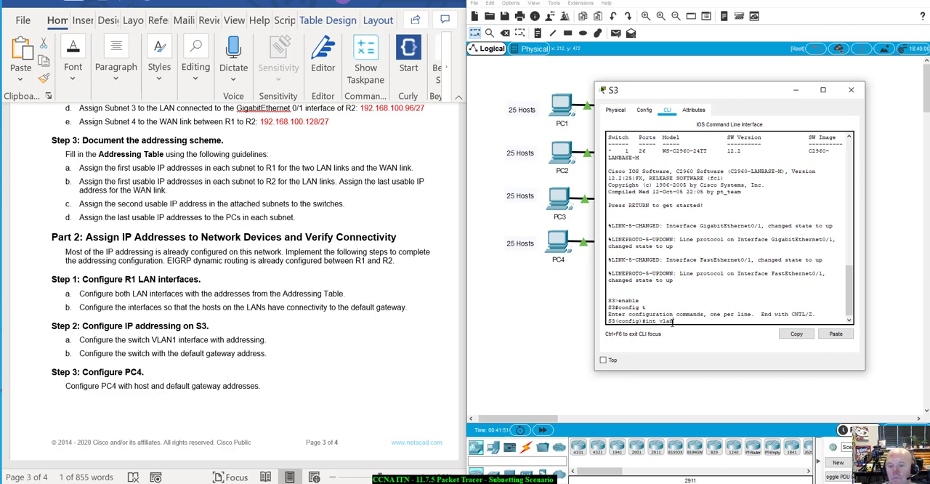
type("1")
key("Return")
Step: Assign IP address 192.168.100.66 with mask 255.255.255.224 to S3's VLAN 1 interface
type("ip a")
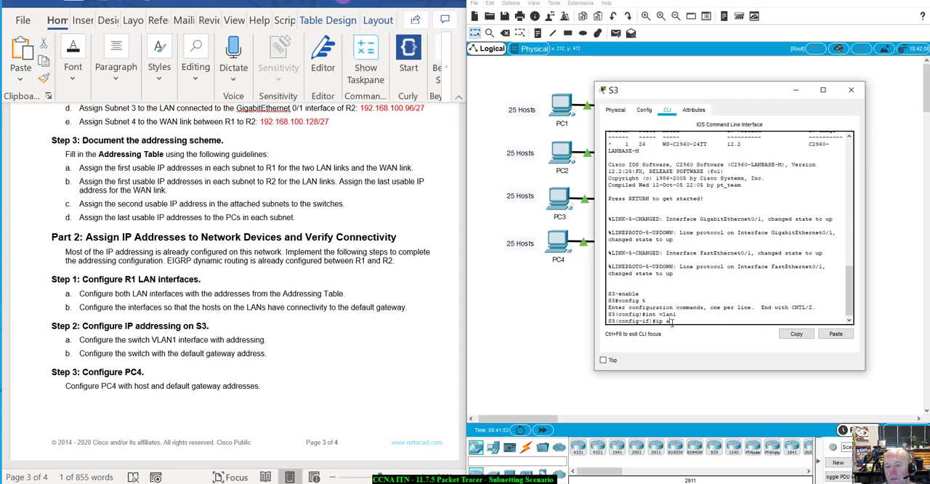
type("dd")
key("Tab")
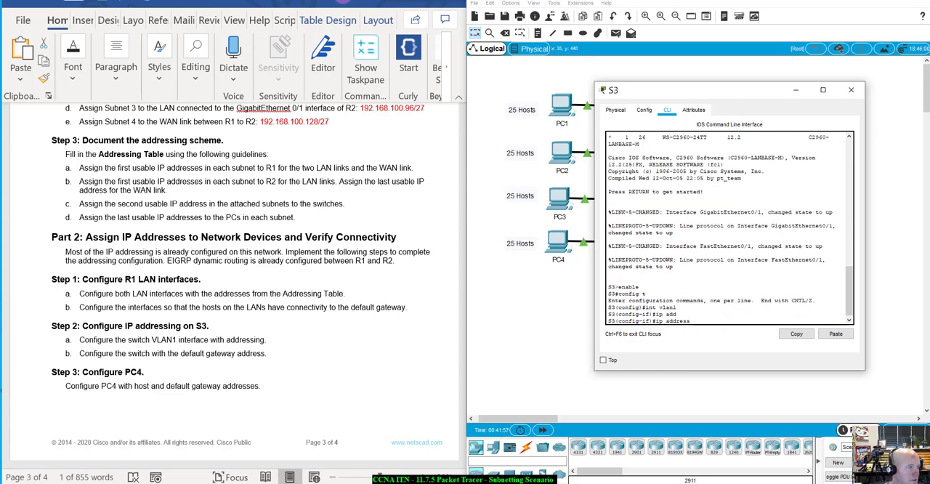
left_click(1, 262)
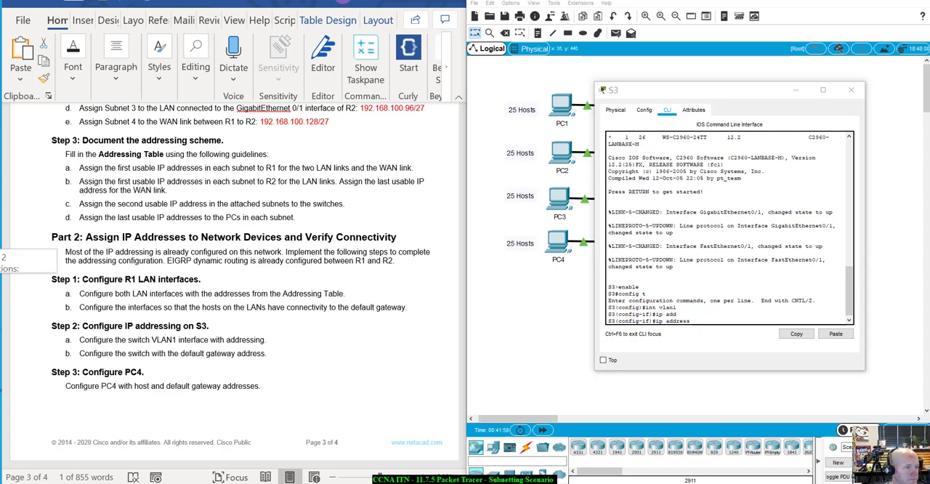
left_click_drag(1, 262, 2, 251)
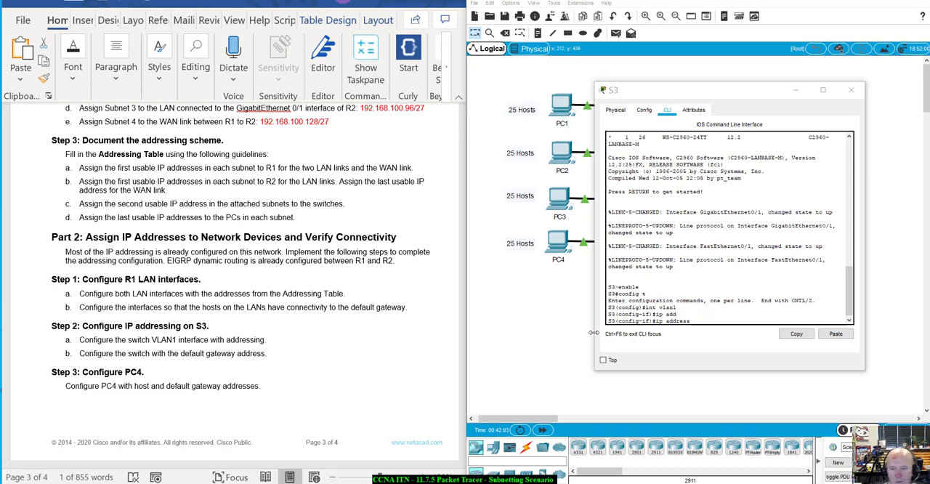
left_click(700, 318)
type("192")
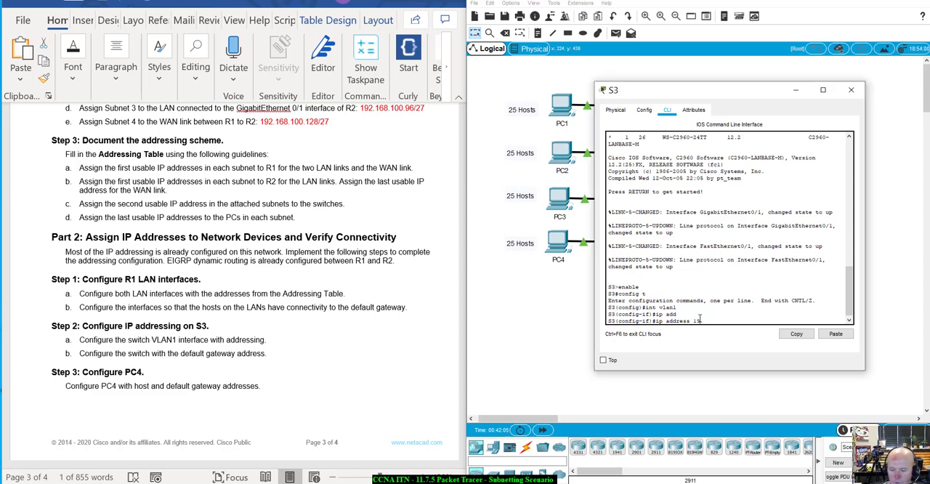
type(".168.")
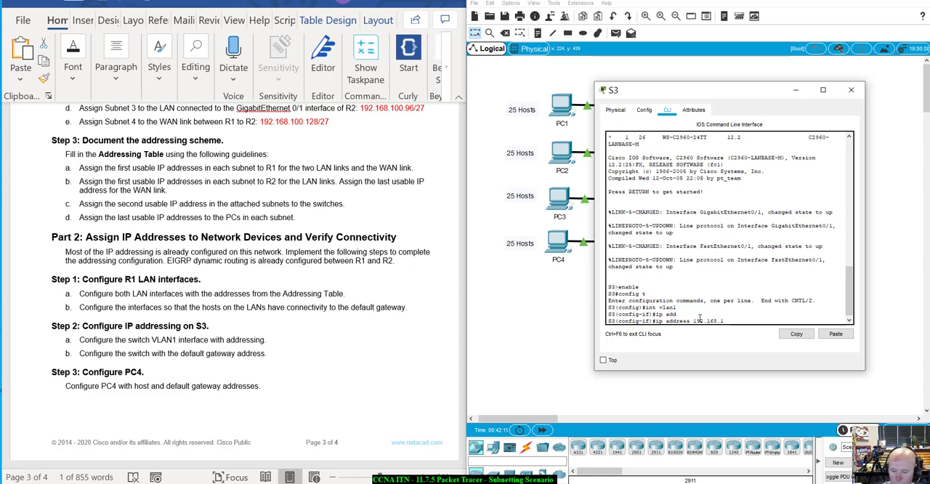
type("100.66")
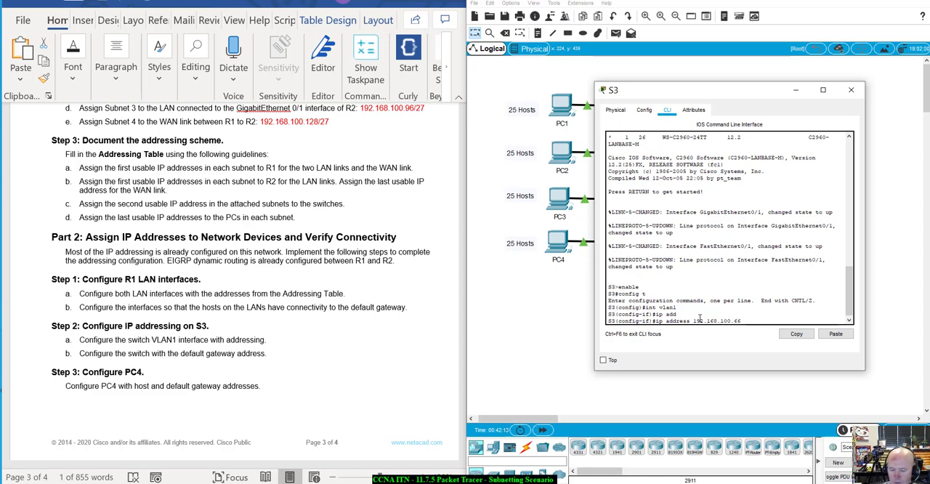
type(" 255.255.255.")
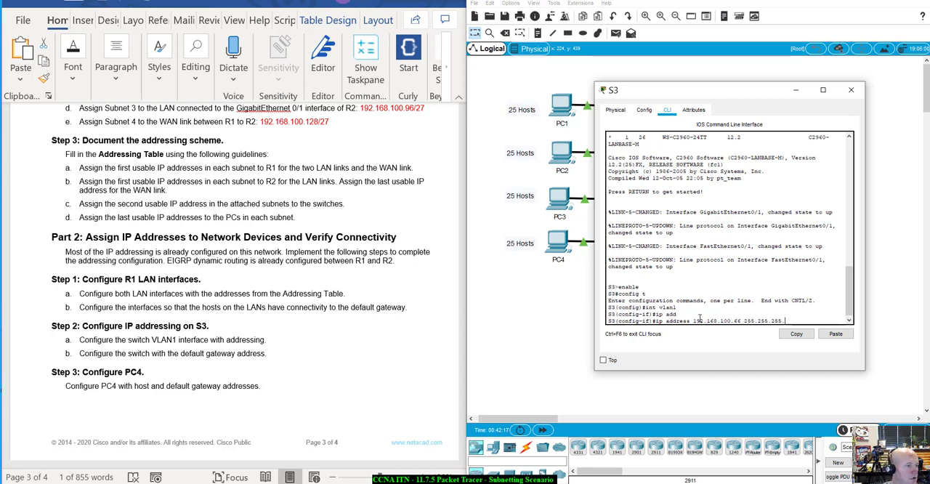
type("224")
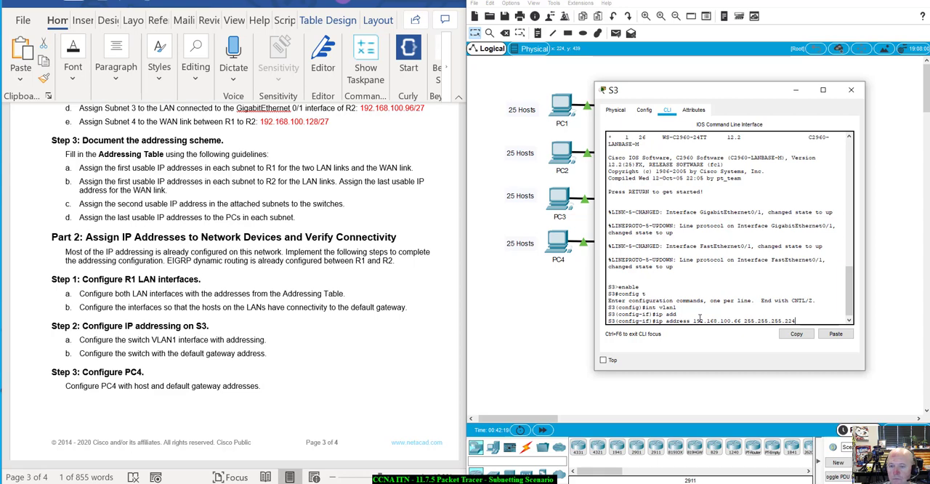
key("Return")
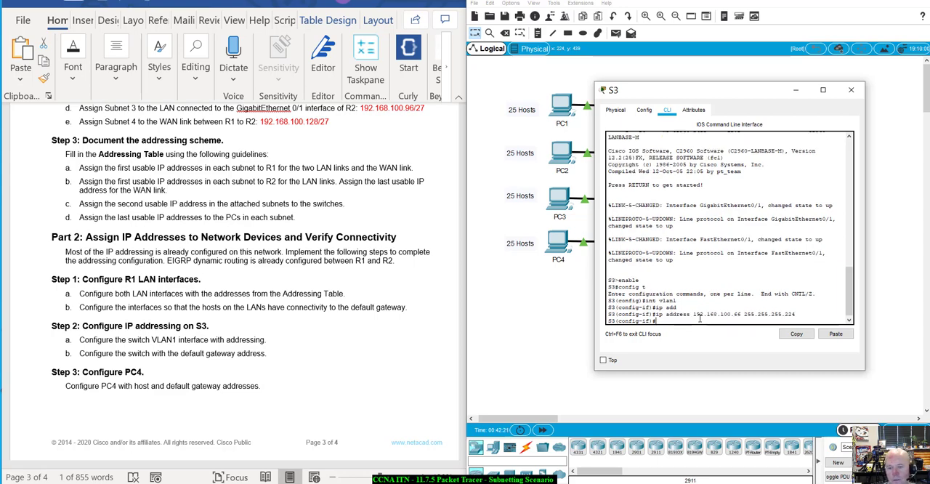
Step: Enable S3's VLAN 1 interface with no shutdown and return to global configuration mode
type("no shut")
key("Tab")
key("Return")
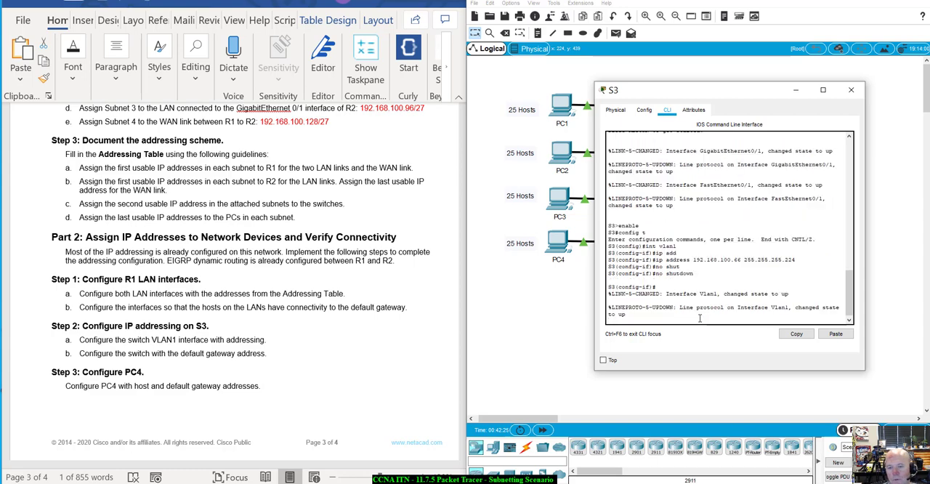
type("ex")
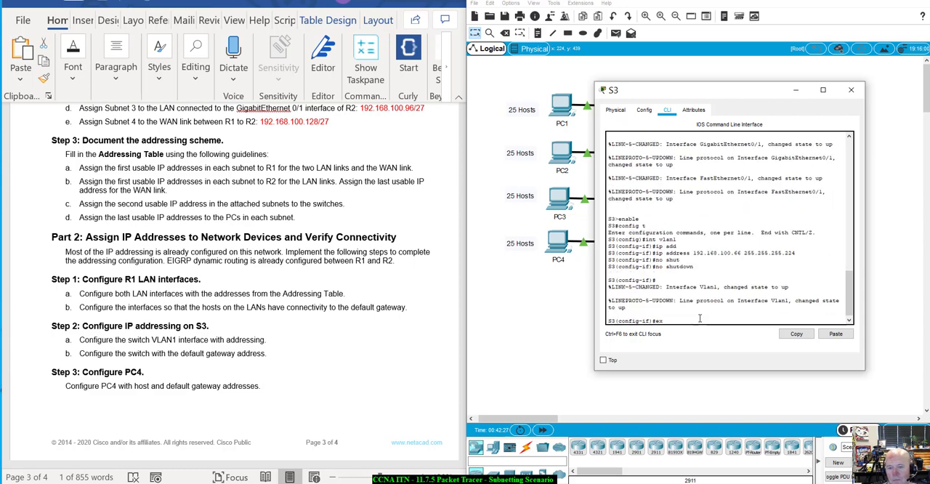
type("it")
key("Return")
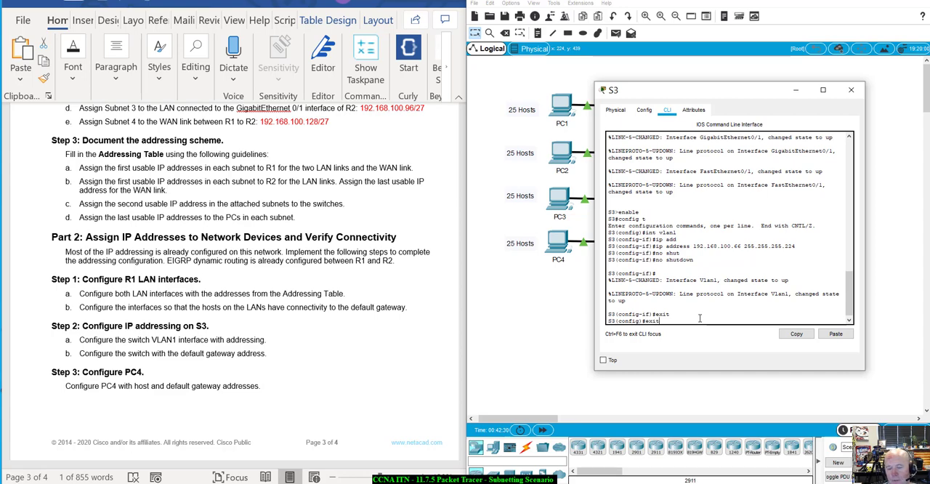
Step: Try to complete a default gateway command in S3's global configuration mode, and exit to privileged EXEC mode
key("BackSpace")
key("BackSpace")
type("defau")
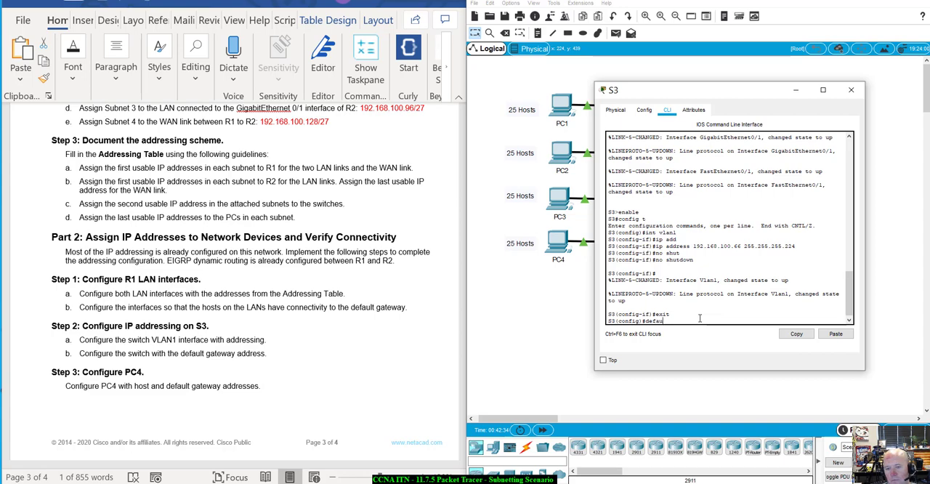
key("Tab")
type("ga")
key("Tab")
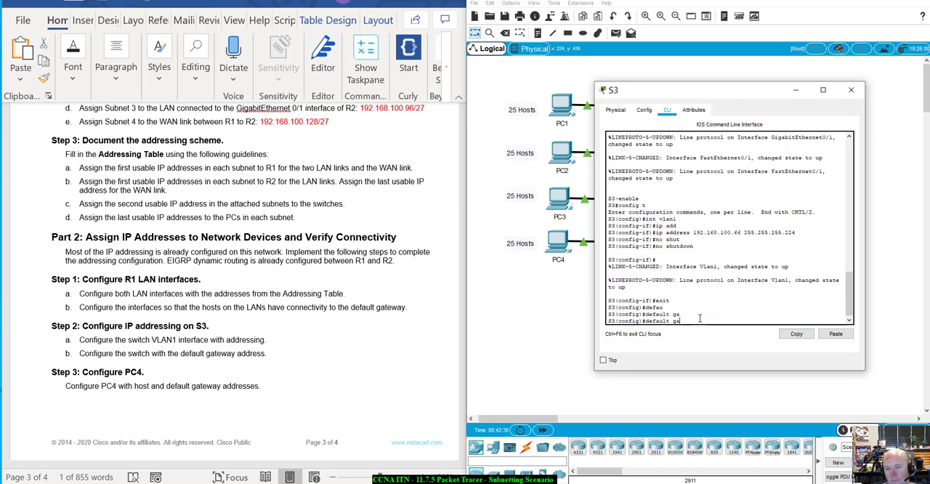
key("BackSpace")
key("BackSpace")
key("BackSpace")
key("BackSpace")
key("BackSpace")
key("BackSpace")
key("BackSpace")
key("BackSpace")
key("BackSpace")
key("BackSpace")
type("exi")
key("Return")
key("Return")
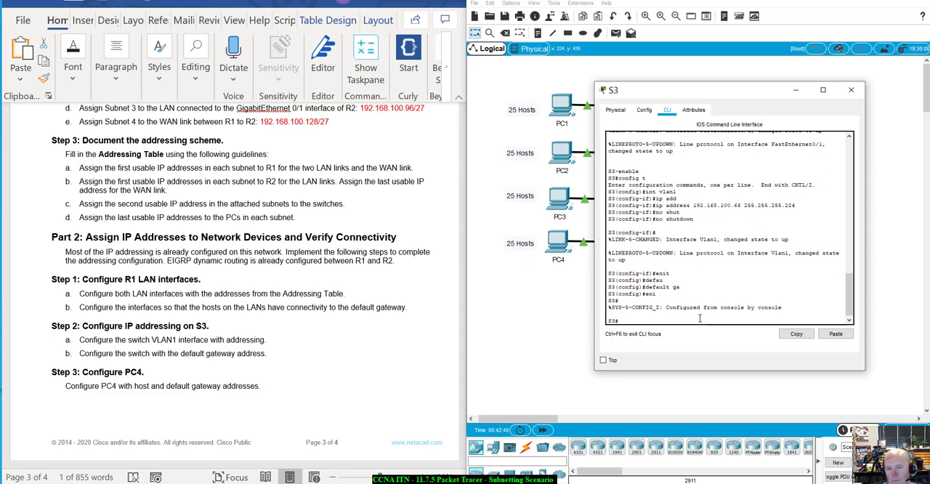
type("defa")
key("BackSpace")
type("fa")
key("Tab")
key("BackSpace")
key("BackSpace")
key("BackSpace")
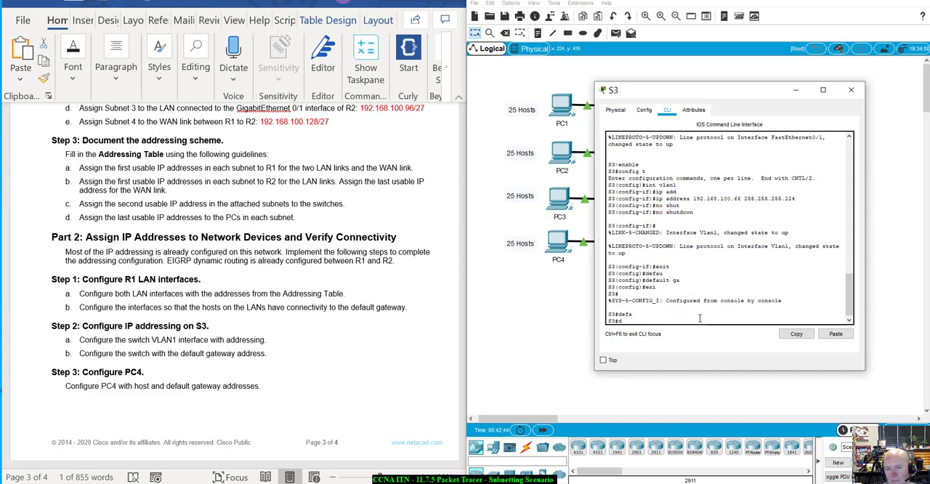
key("BackSpace")
type("e")
key("BackSpace")
Step: Re-enter global configuration mode on S3 with configure terminal and try to complete "default gat" as a gateway command
type("confi")
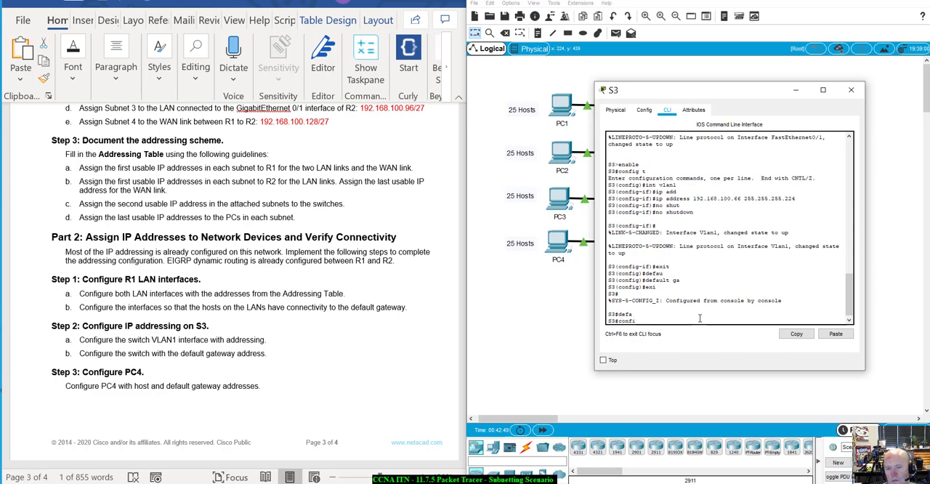
key("Tab")
type("t")
key("Tab")
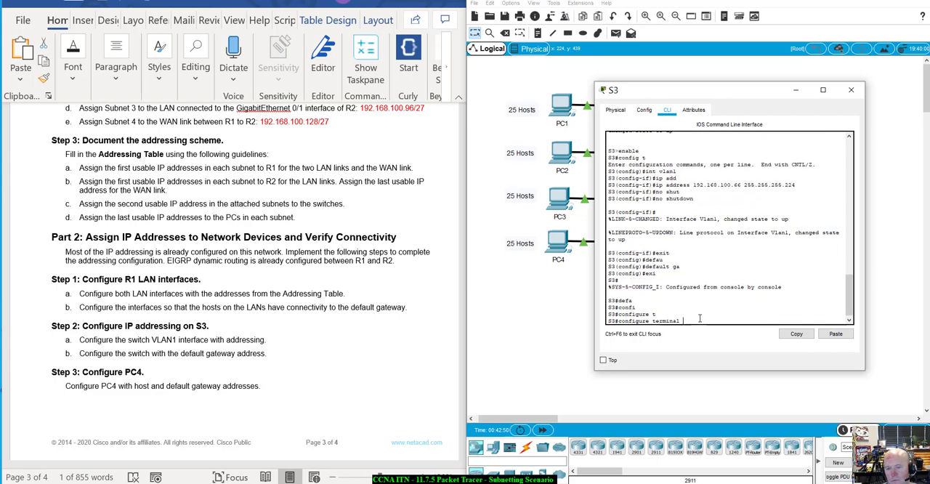
key("Return")
type("defaul")
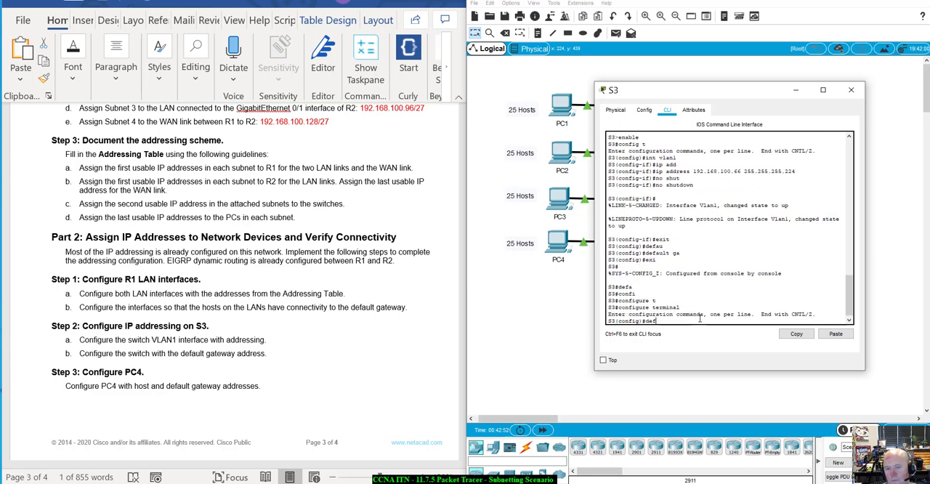
key("Tab")
type("gat")
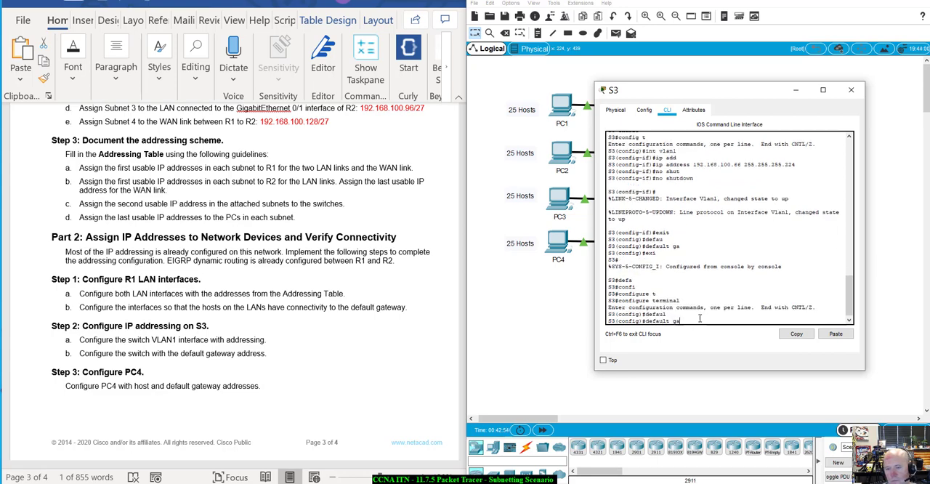
key("Tab")
key("BackSpace")
key("BackSpace")
key("BackSpace")
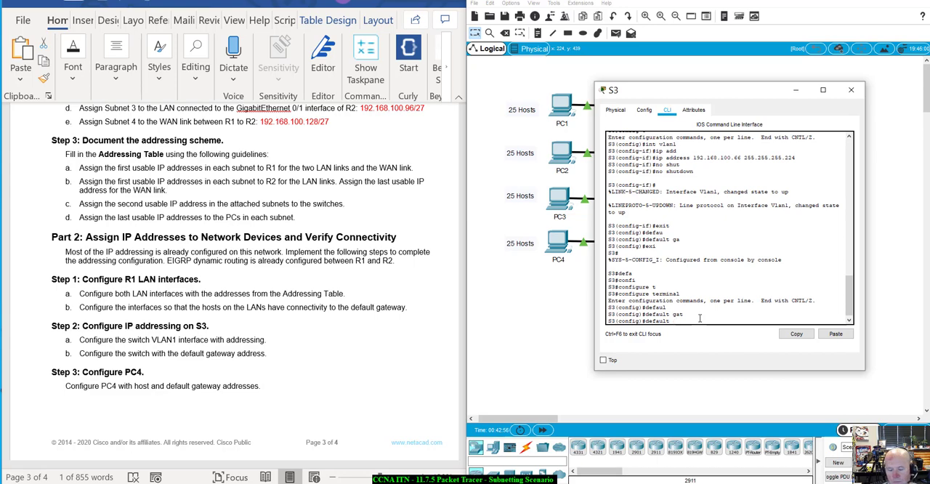
Step: Try the hyphenated form "default-gat" in global configuration mode and clear the command line
key("BackSpace")
type("-")
key("Tab")
type("gat")
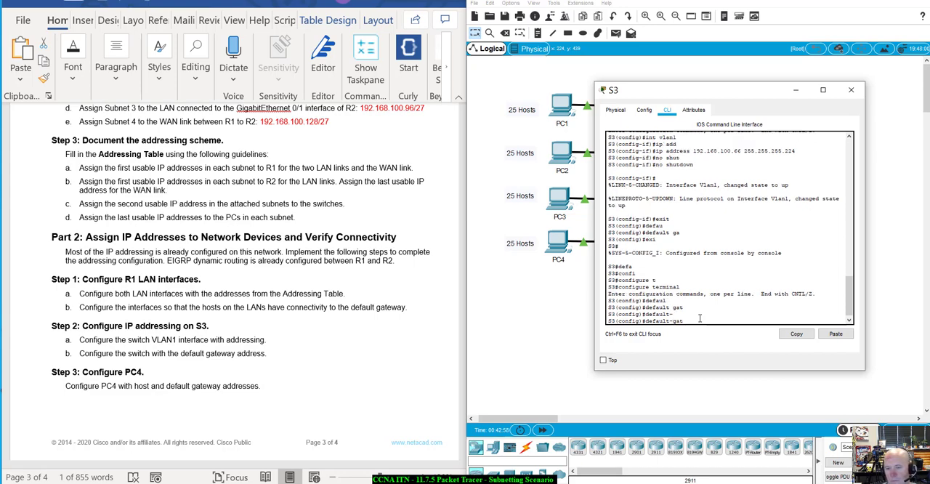
key("Tab")
key("BackSpace")
key("BackSpace")
key("BackSpace")
key("BackSpace")
key("BackSpace")
key("BackSpace")
key("BackSpace")
key("BackSpace")
key("BackSpace")
key("BackSpace")
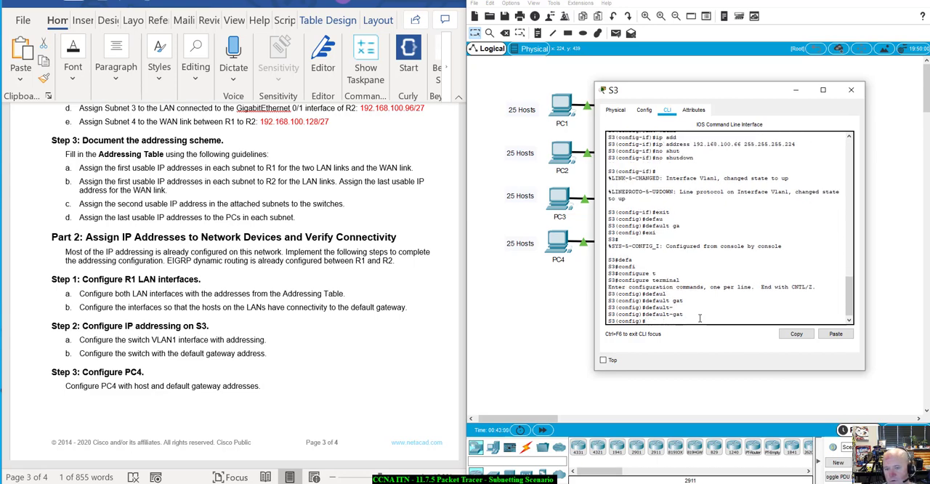
Step: List the commands available in S3's global configuration mode and exit to privileged EXEC mode
type("?")
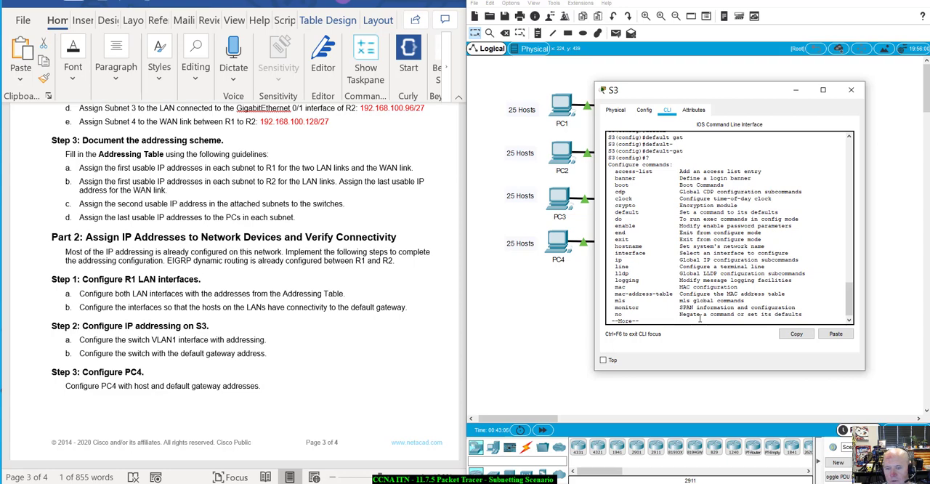
key("space")
type("exit")
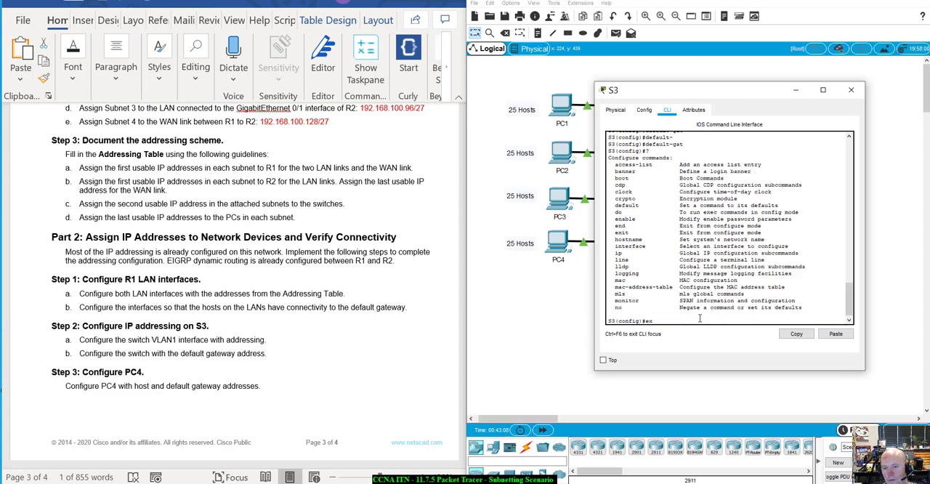
key("Return")
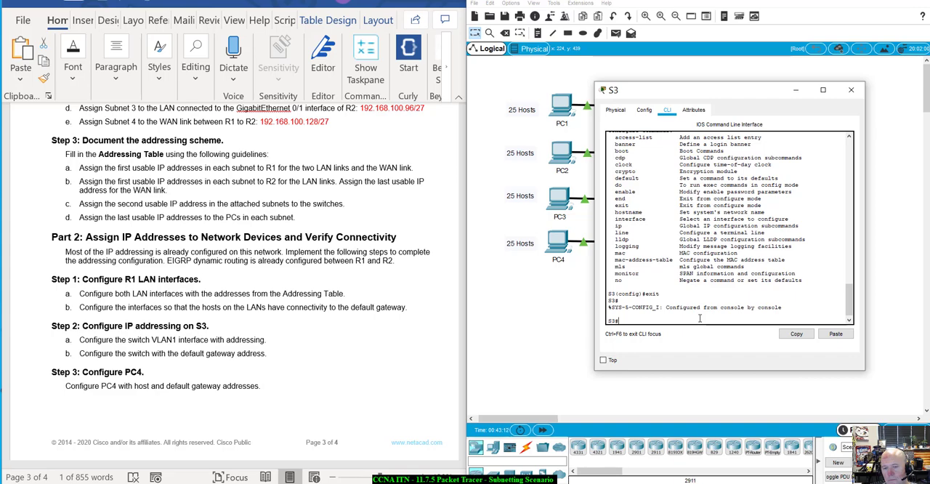
Step: Discard the partial ip command and list all commands available in S3's privileged EXEC mode
type("ip da")
key("BackSpace")
key("BackSpace")
key("BackSpace")
key("BackSpace")
key("BackSpace")
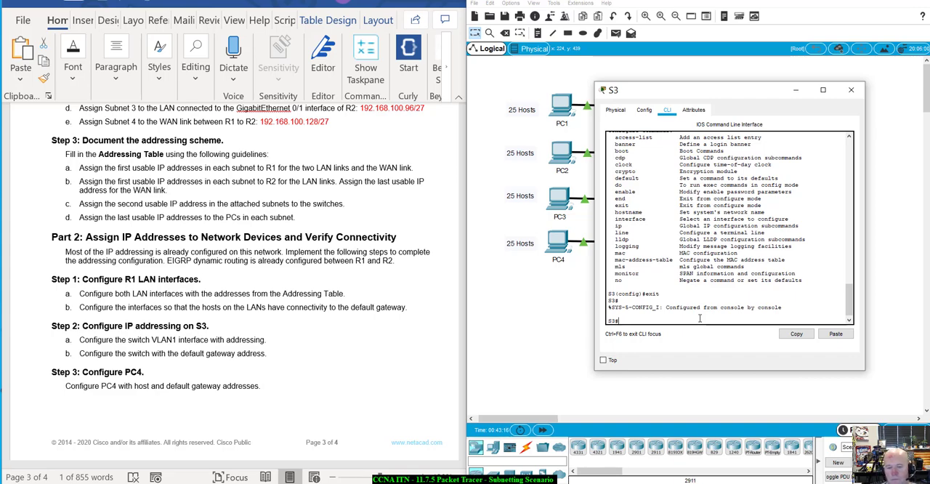
type("?")
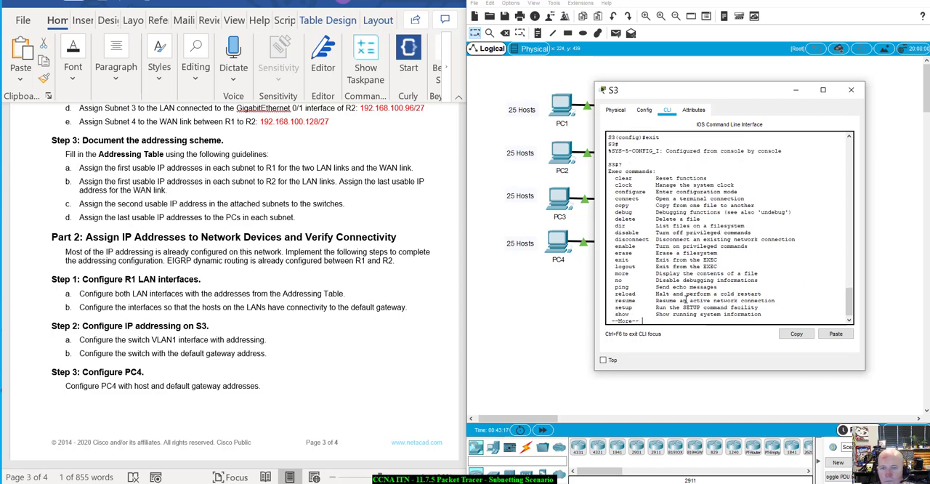
key("space")
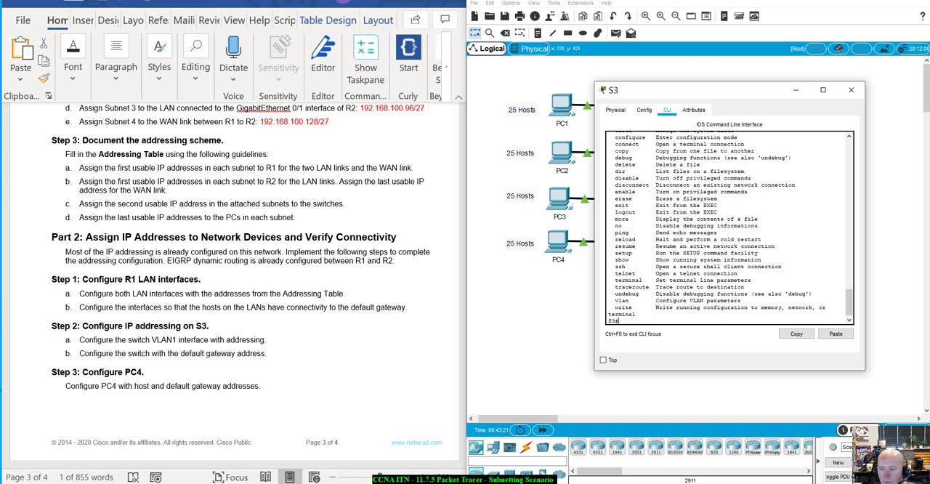
key("Return")
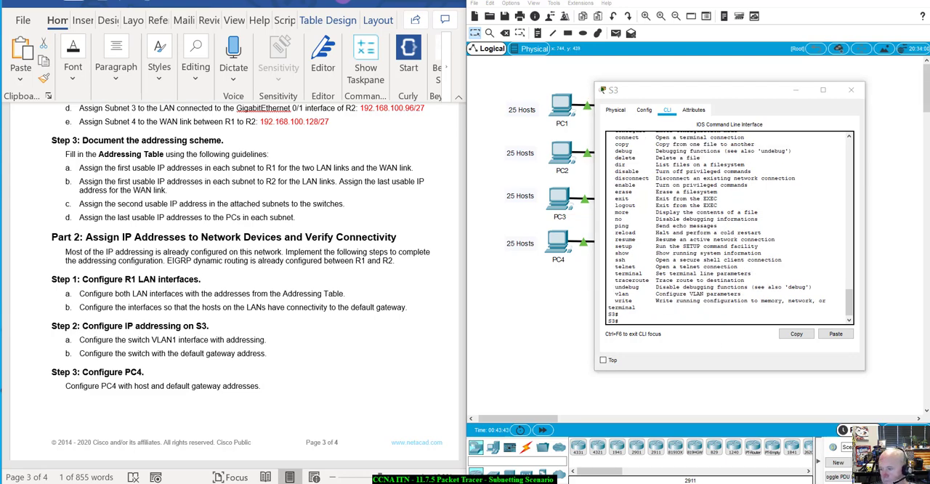
Step: Try to complete the partial command "ip defau" in S3's privileged EXEC mode and clear the command line
left_click(631, 319)
type("i")
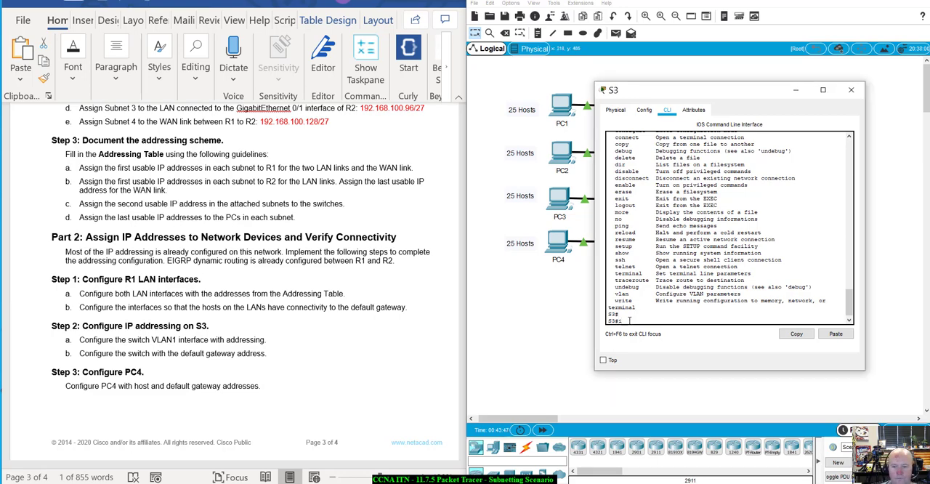
type("p def")
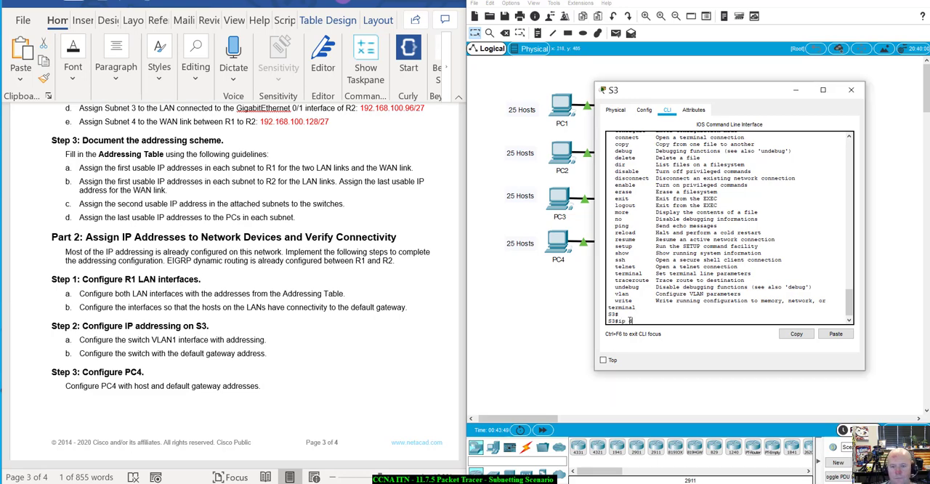
type("au")
key("Tab")
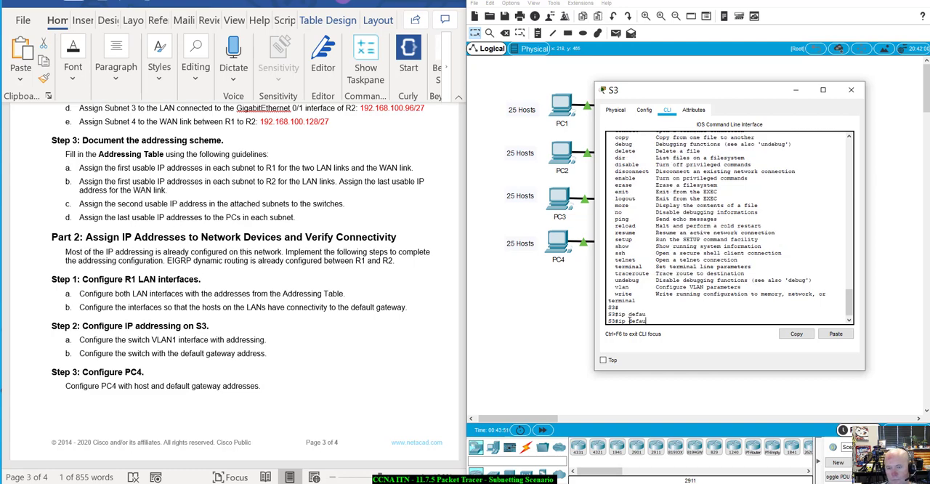
key("BackSpace")
key("BackSpace")
key("BackSpace")
key("BackSpace")
key("BackSpace")
key("BackSpace")
key("BackSpace")
key("BackSpace")
type("en")
key("BackSpace")
key("BackSpace")
Step: Enter global configuration mode on S3 with config t and begin the ip default-gateway command
type("config t")
key("Return")
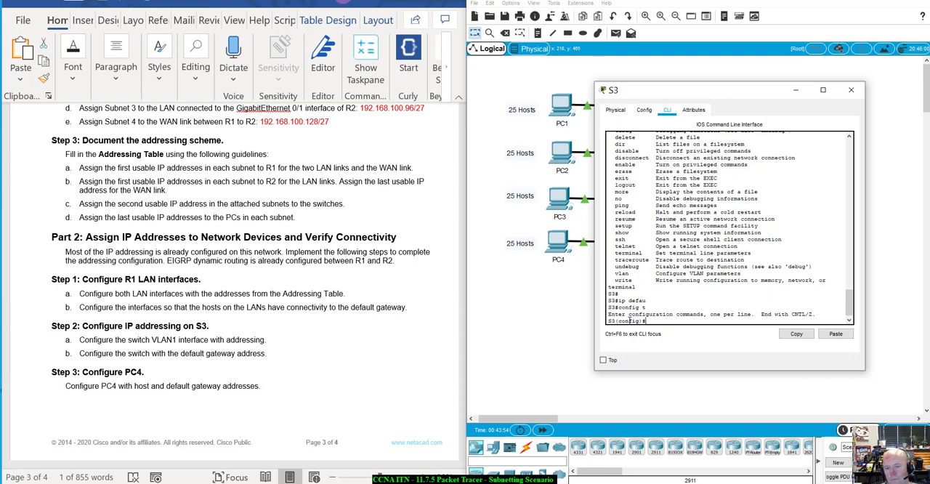
type("ip de")
key("Tab")
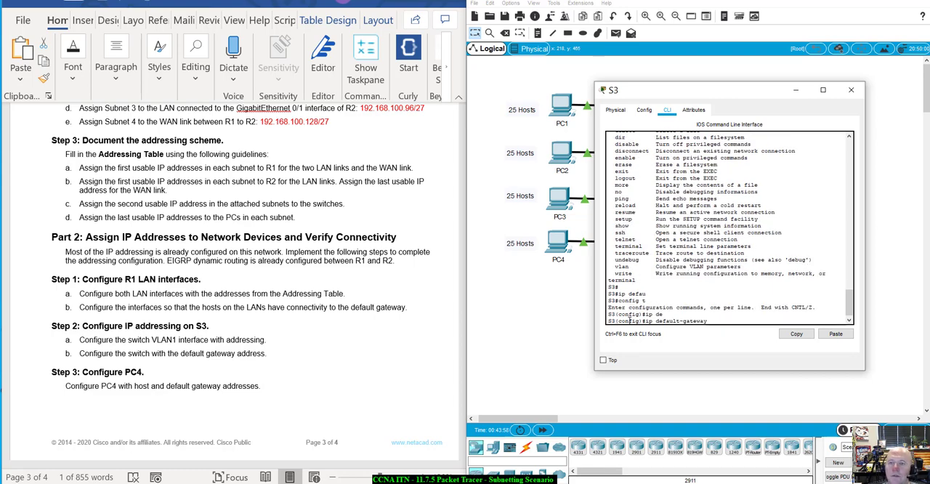
Step: Try to set S3's default gateway to 192.168.100.65 with the subnet mask 255.255.255.224 included in the command
left_click_drag(689, 102, 665, 105)
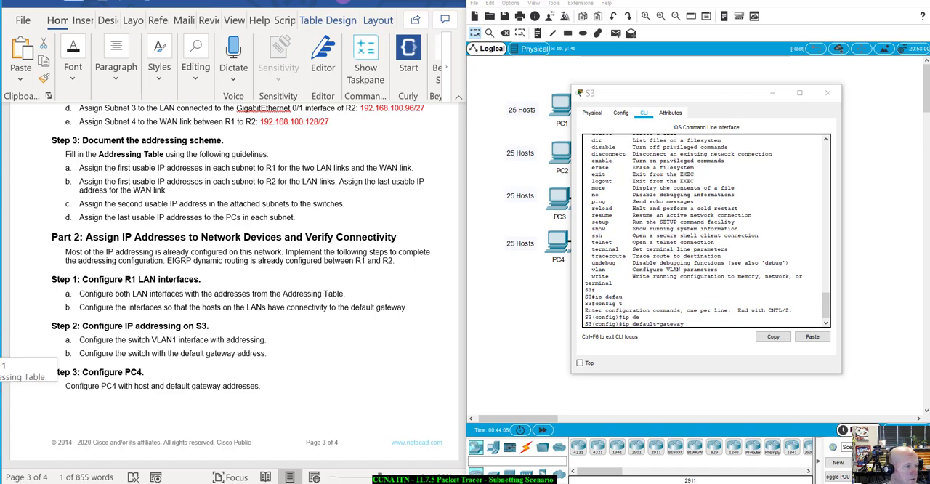
left_click_drag(626, 97, 546, 273)
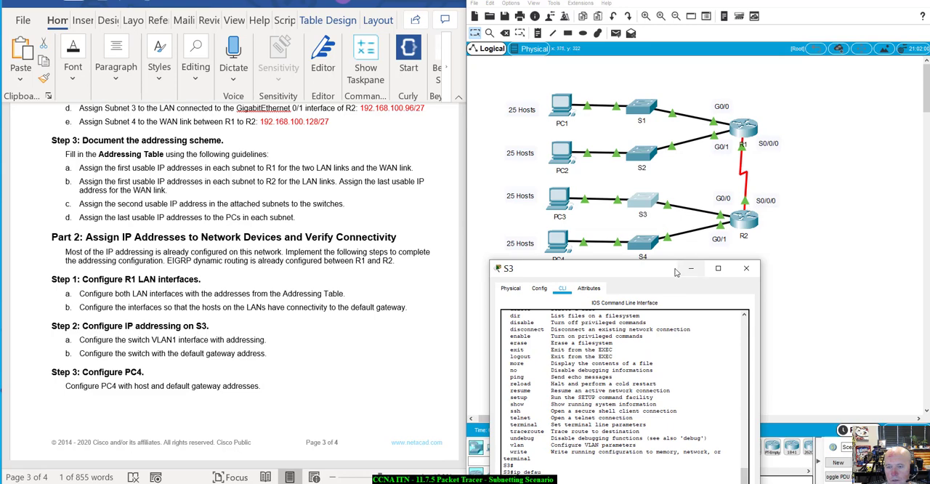
left_click_drag(676, 272, 765, 170)
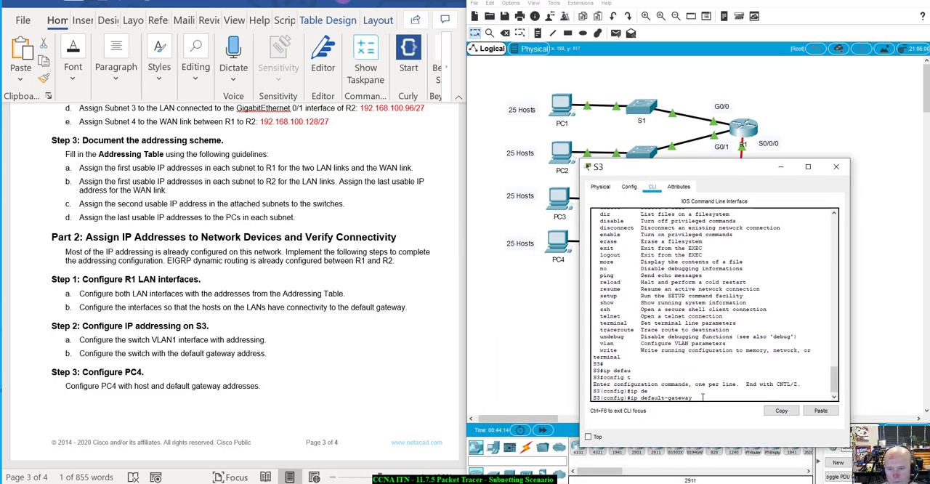
type("192.168")
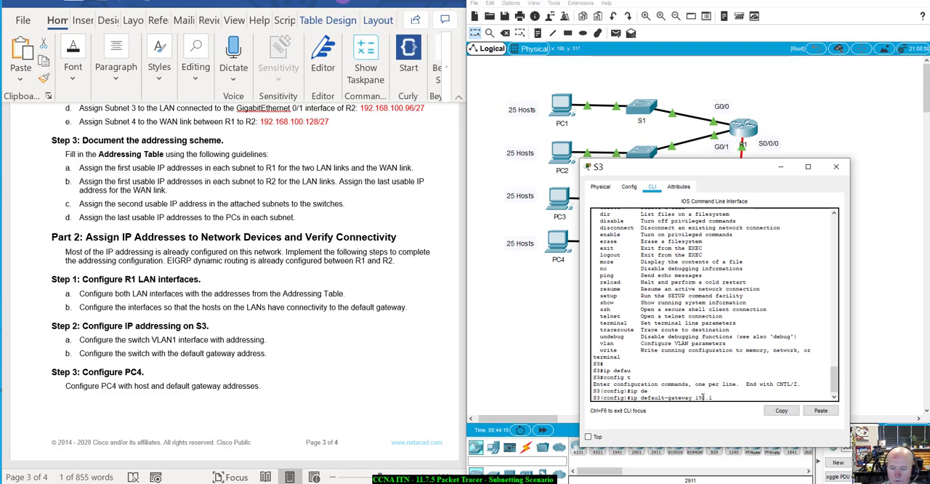
type("100.")
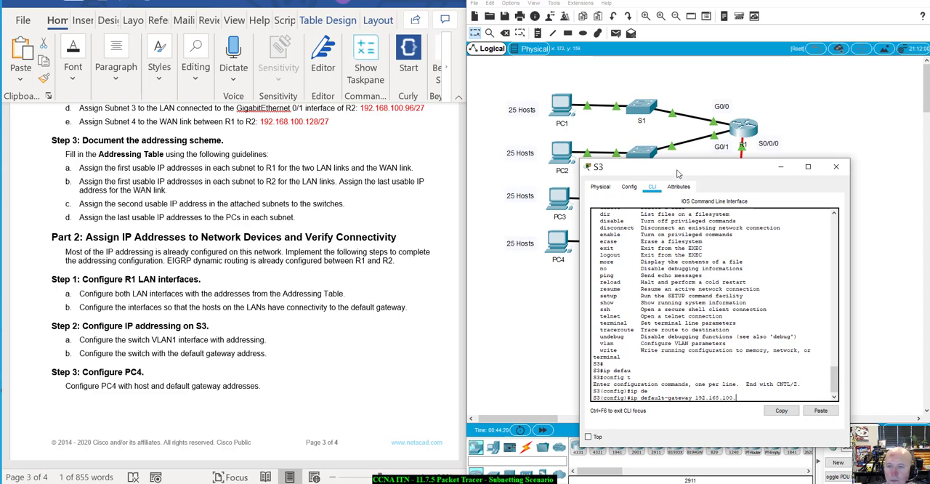
left_click_drag(683, 170, 640, 192)
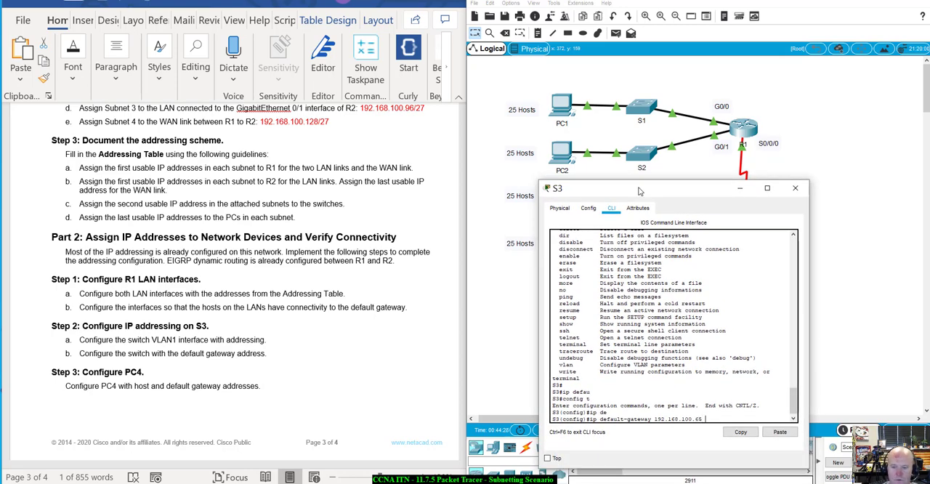
type(".255.255")
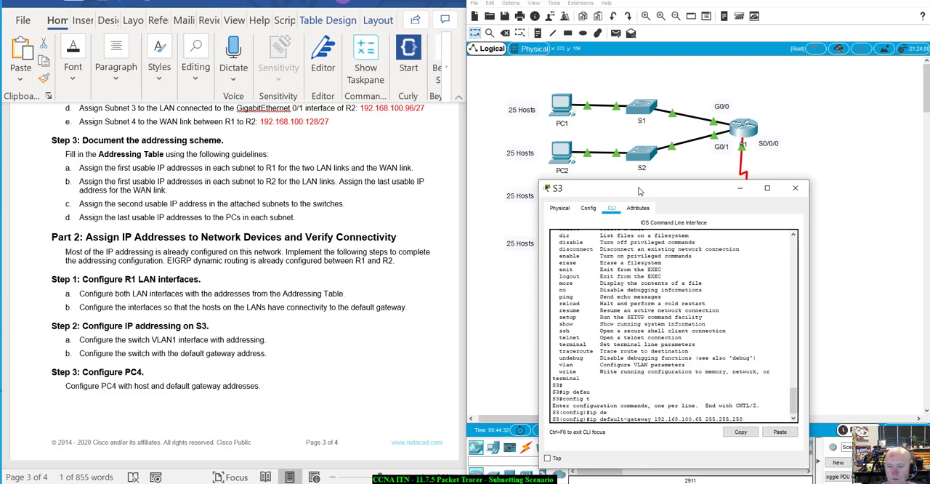
type(".")
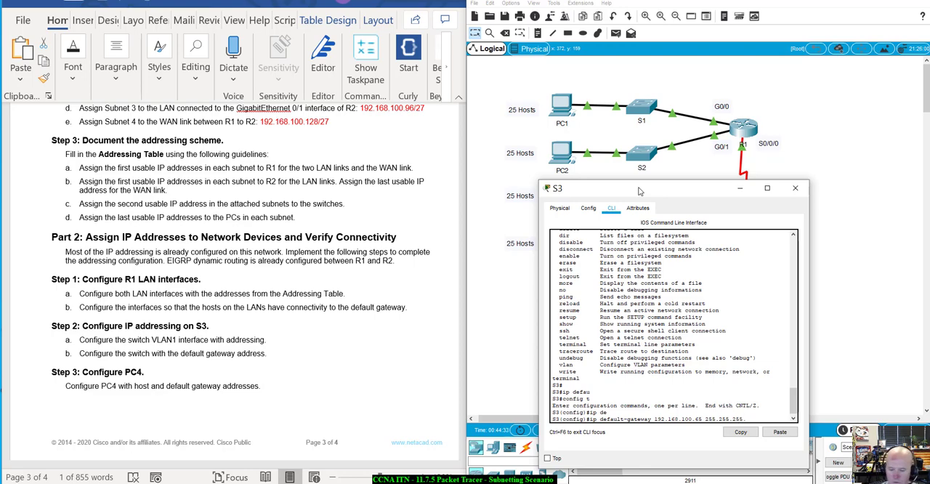
type("224")
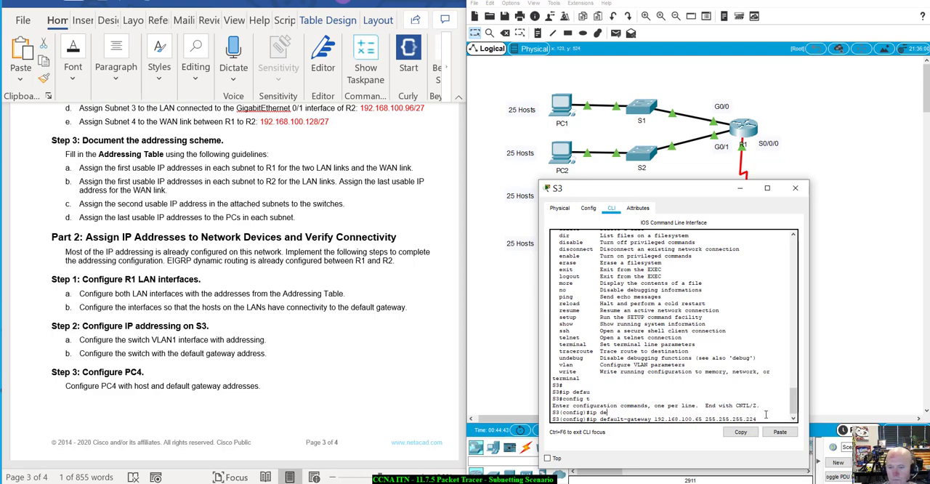
key("Return")
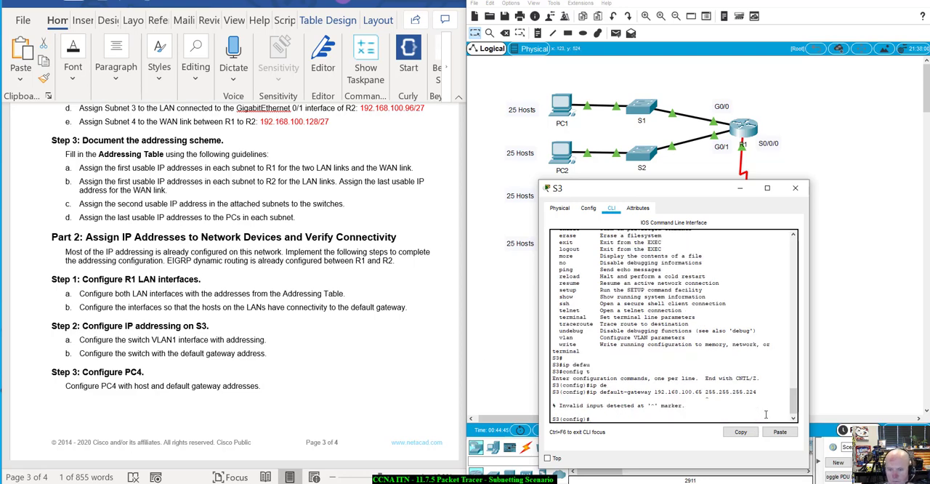
Step: Reissue the default gateway command on S3 without the subnet mask, setting the gateway to 192.168.100.65
key("Up")
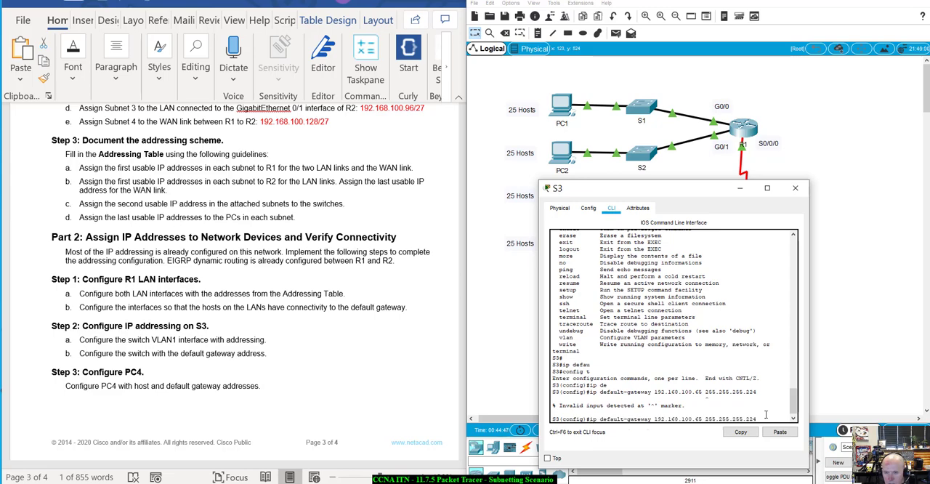
key("BackSpace")
key("BackSpace")
key("BackSpace")
key("BackSpace")
key("BackSpace")
key("BackSpace")
key("BackSpace")
key("BackSpace")
key("BackSpace")
key("BackSpace")
key("BackSpace")
key("BackSpace")
key("BackSpace")
key("BackSpace")
key("BackSpace")
key("BackSpace")
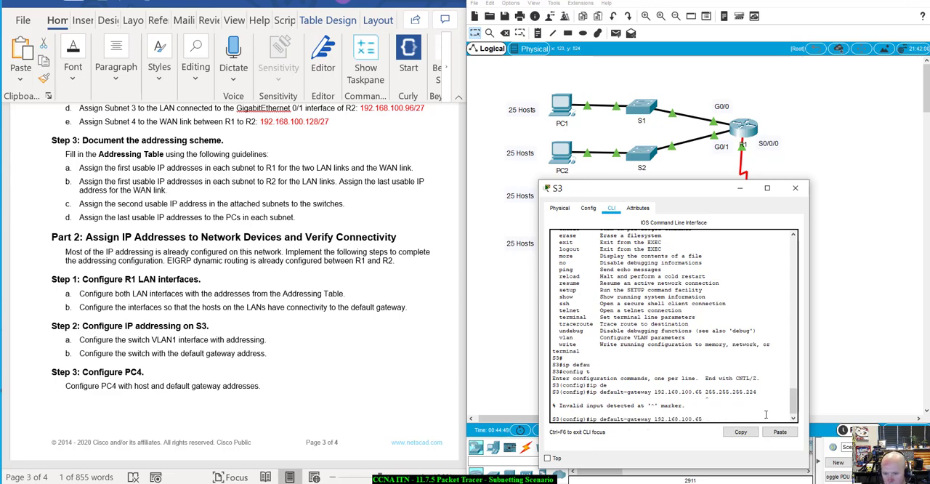
key("Return")
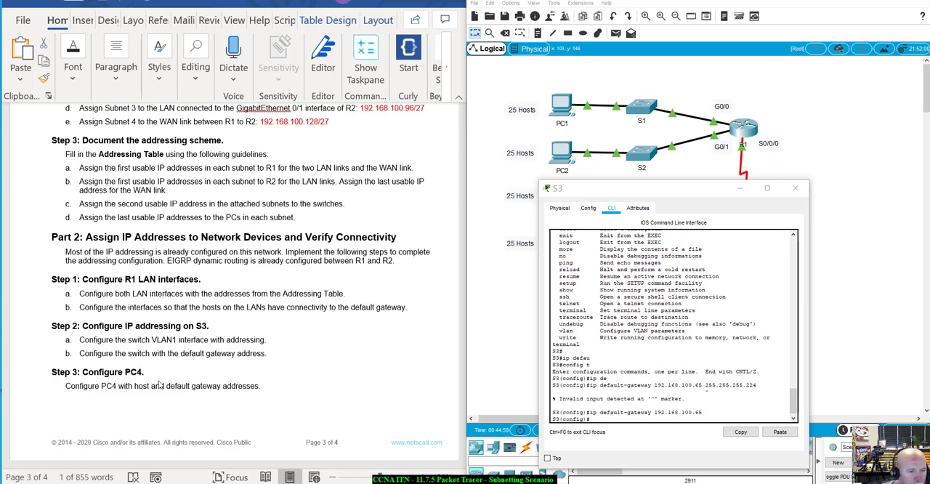
Step: Close S3's window and open the IP Configuration utility on PC4
left_click_drag(702, 190, 715, 237)
left_click(808, 235)
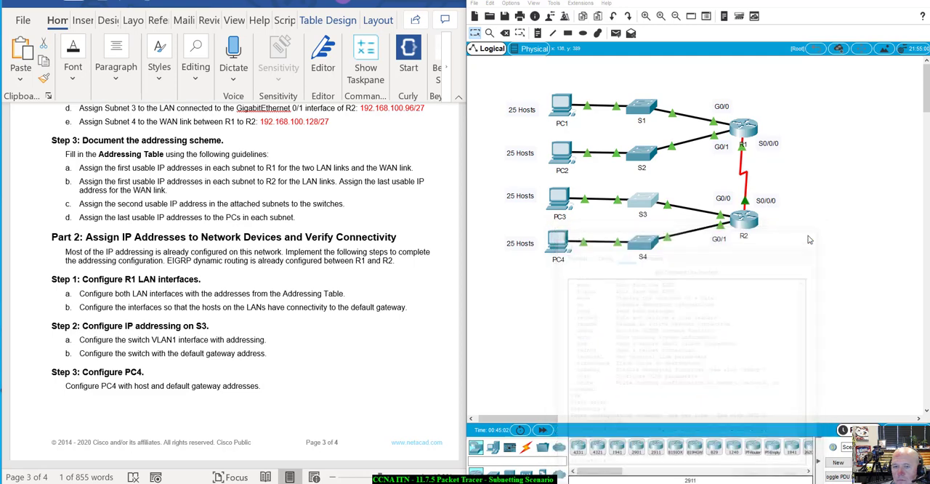
left_click(557, 239)
left_click_drag(509, 97, 695, 143)
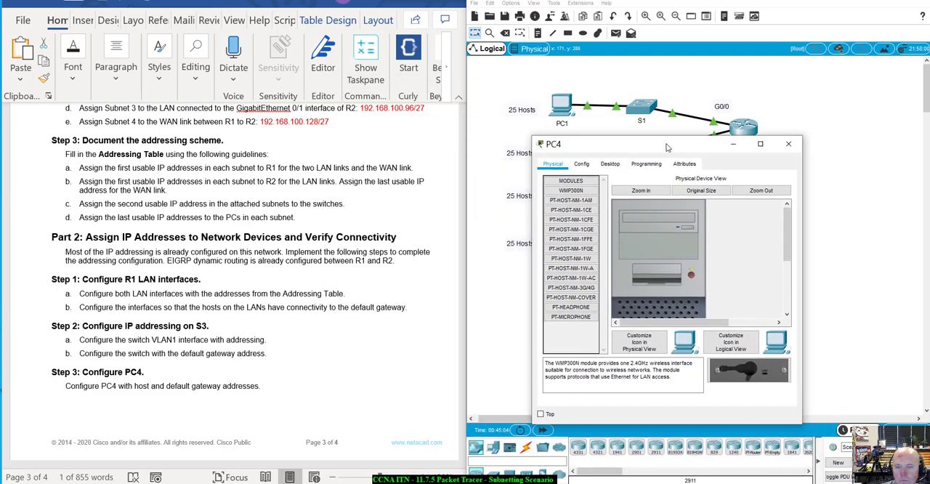
left_click(608, 165)
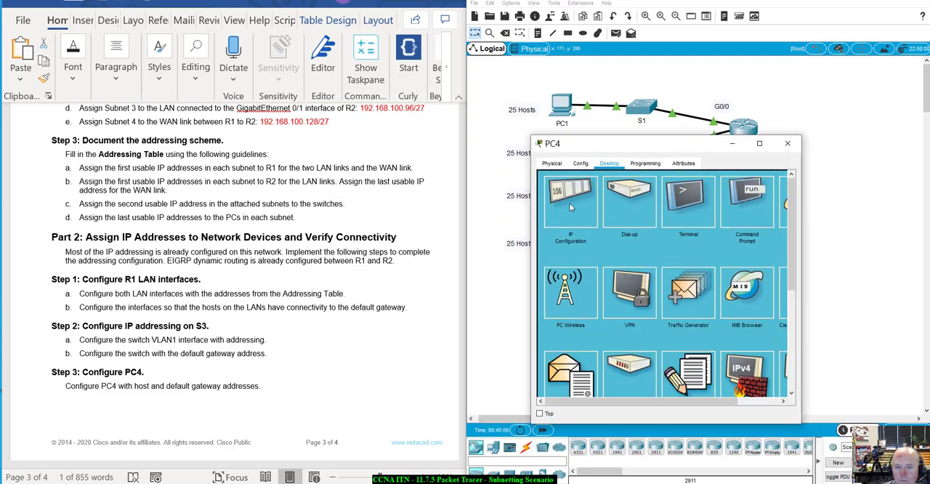
left_click(569, 203)
Step: Set PC4's static IPv4 address to 192.168.100.126 and its subnet mask to 255.255.255.224
left_click(636, 231)
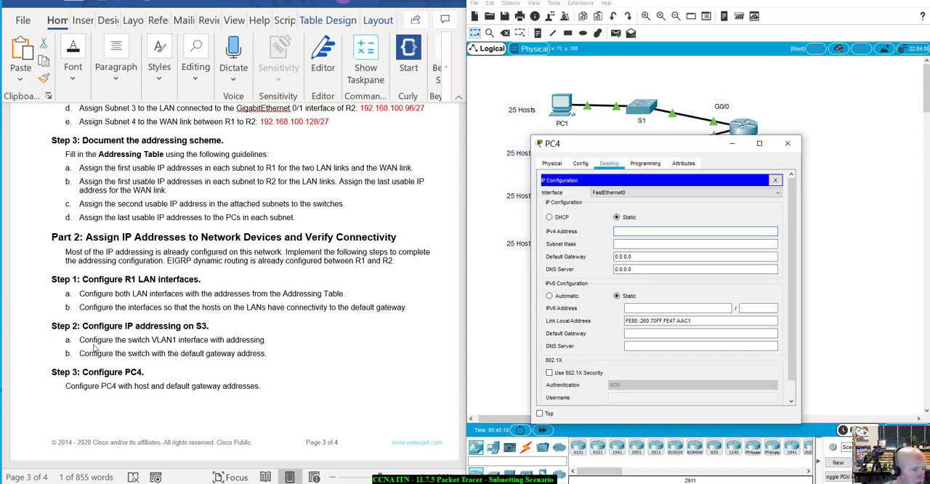
type("192")
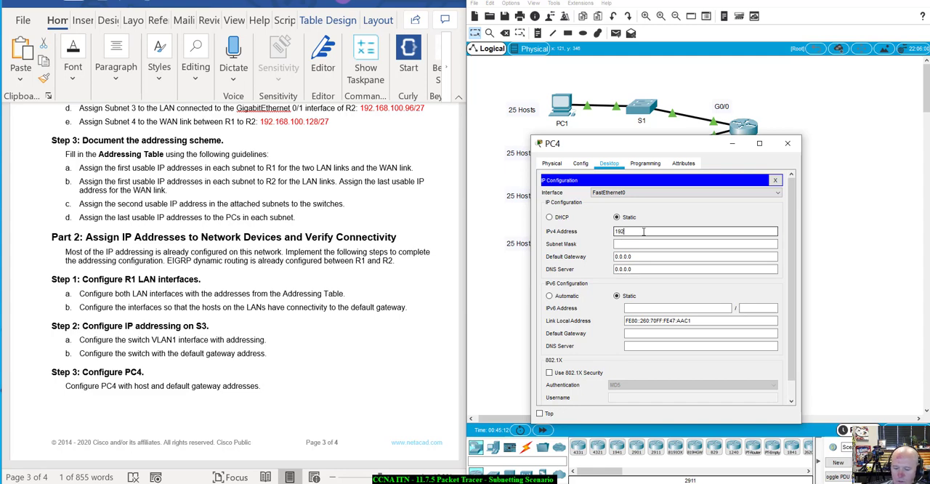
type(".168.")
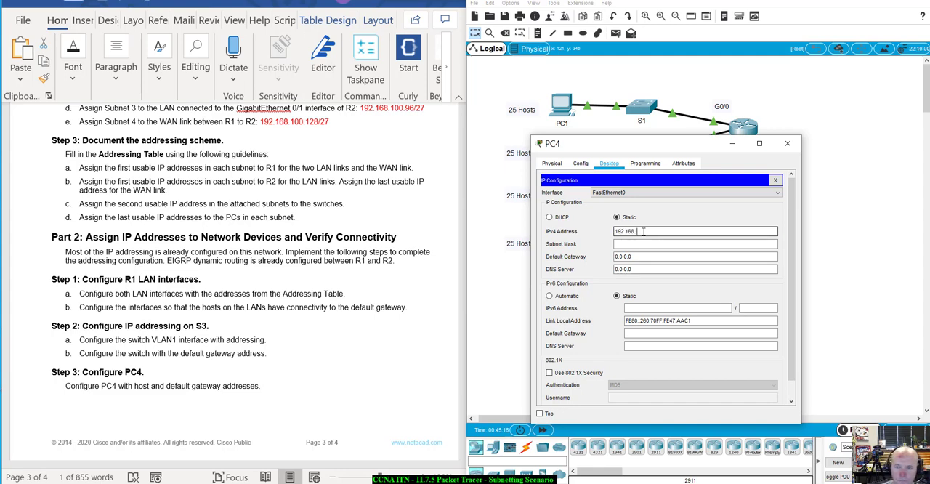
type("100")
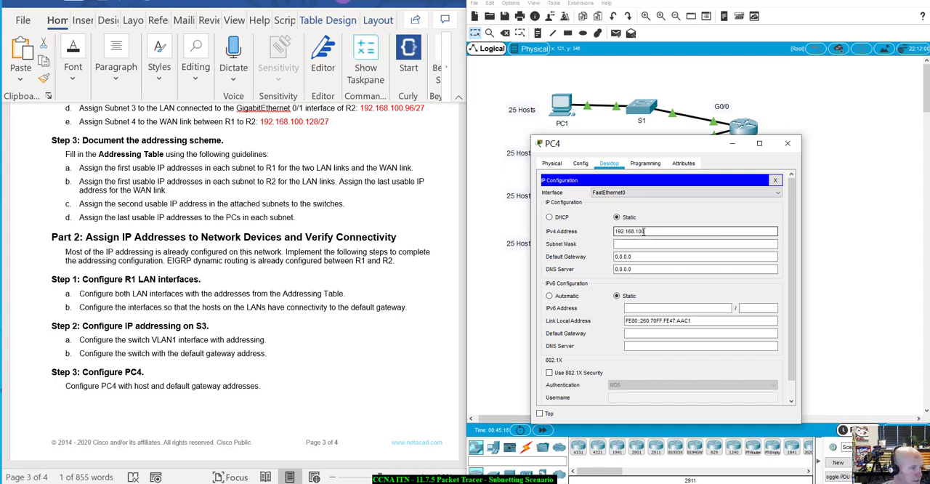
type(".126")
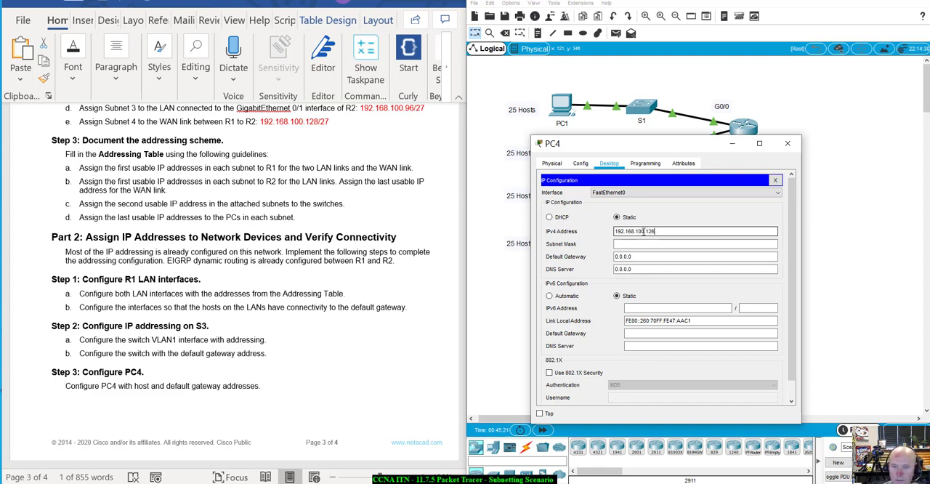
key("Tab")
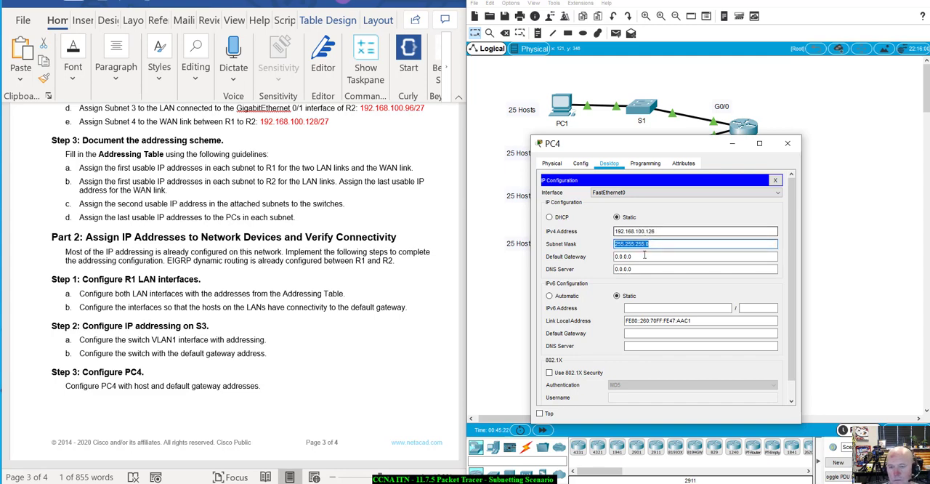
left_click(657, 245)
type("224")
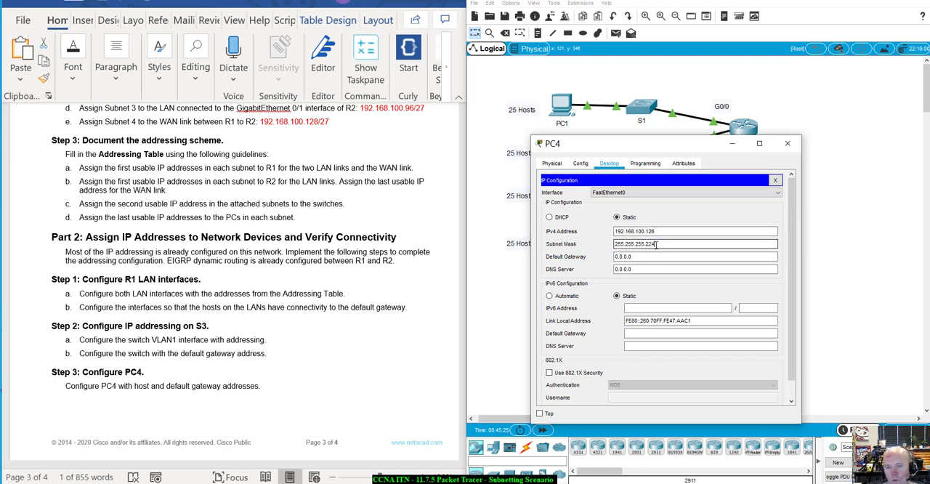
key("Tab")
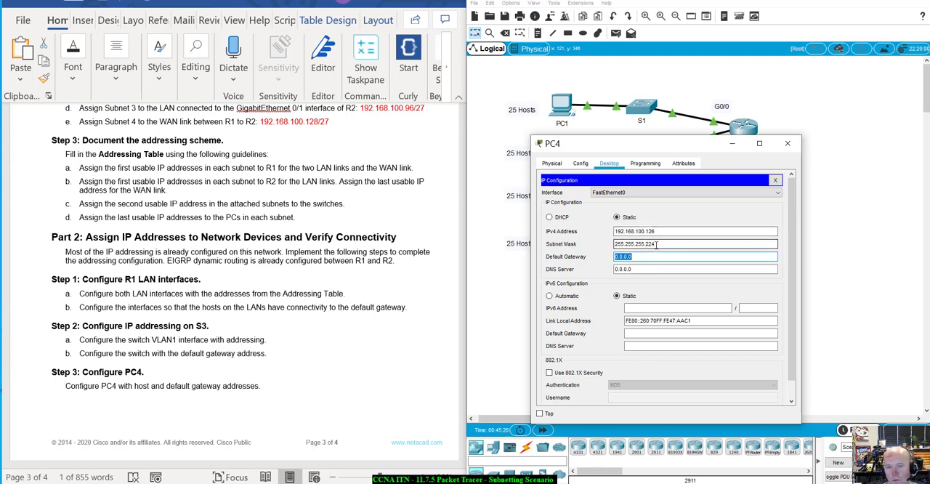
Step: Set PC4's IPv4 default gateway to 192.168.100.97
type("192.168.100.")
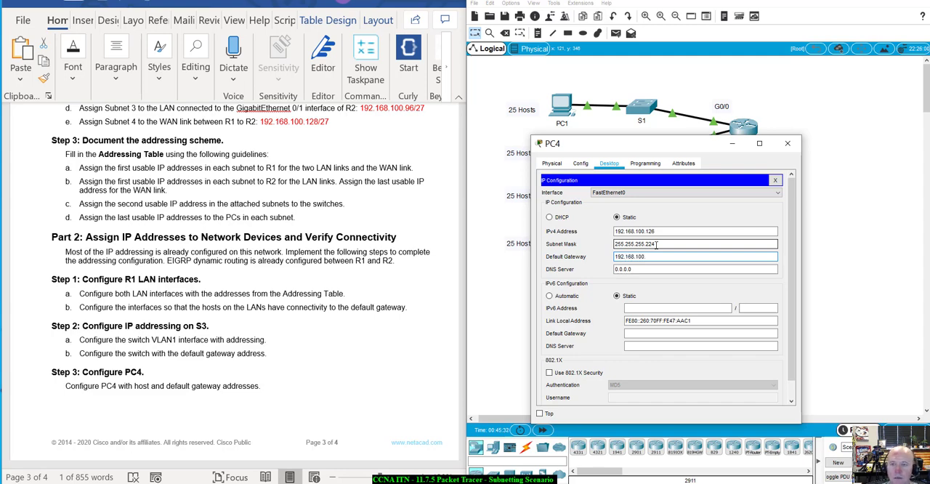
left_click_drag(691, 151, 695, 290)
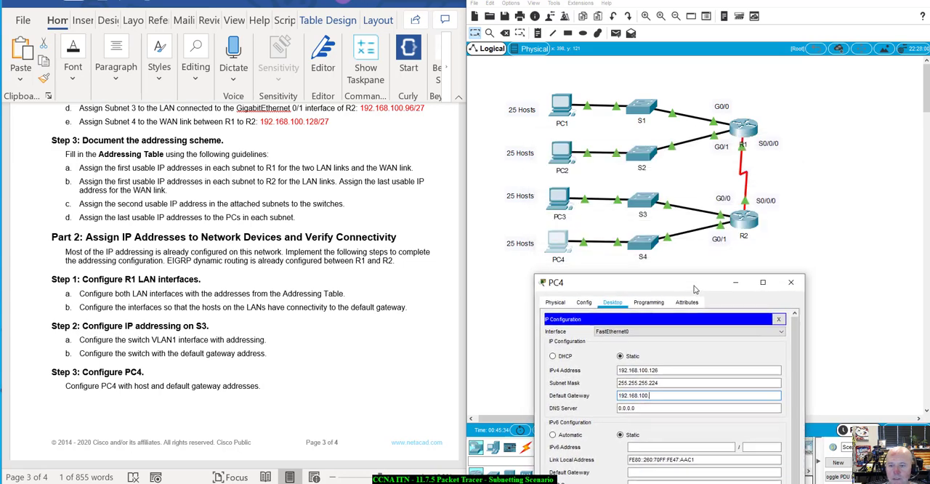
type(".")
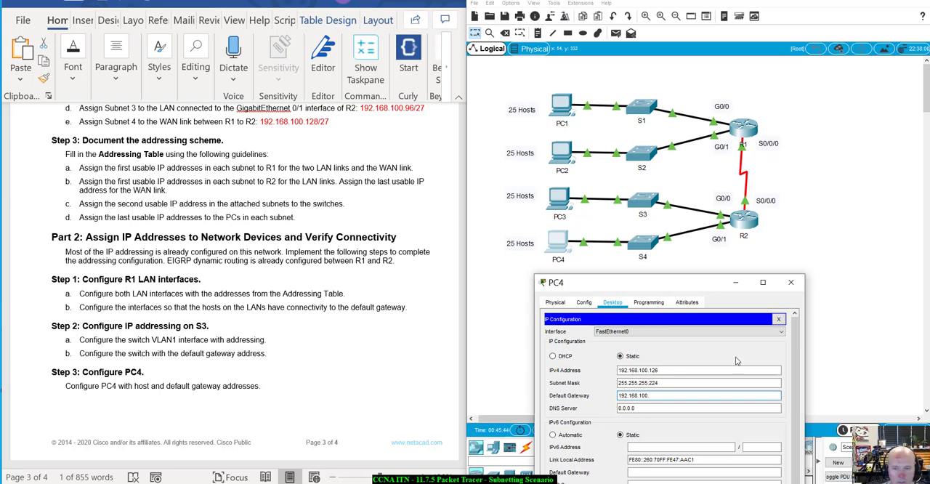
left_click_drag(712, 284, 700, 154)
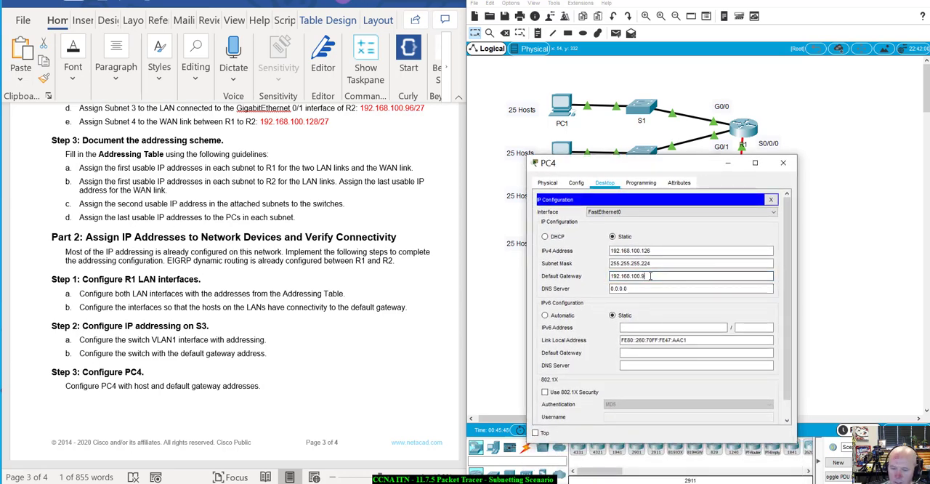
type("7")
key("Tab")
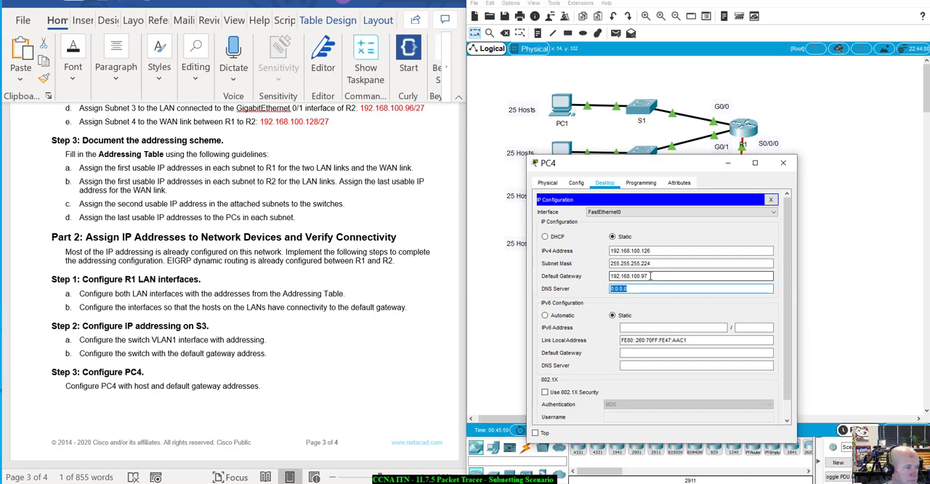
left_click_drag(702, 162, 732, 150)
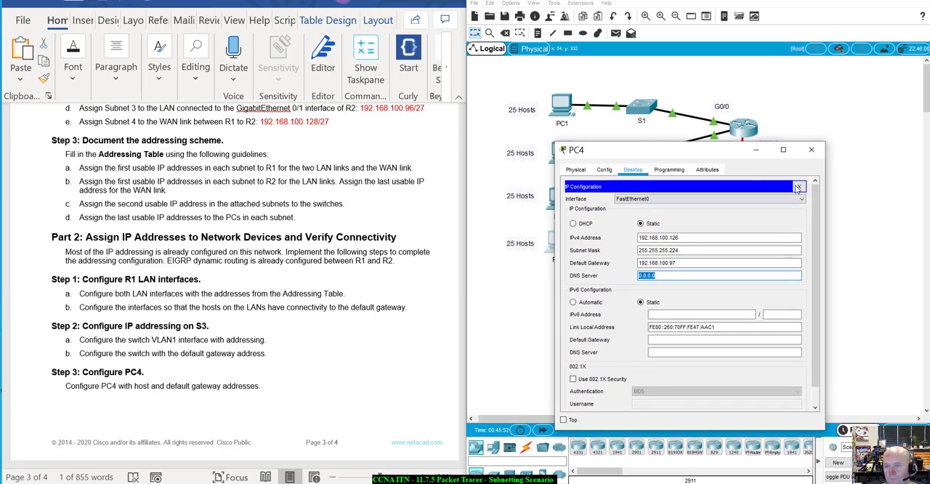
Step: Close PC4's IP configuration and device window, and bring up the lab document's connectivity verification instructions
left_click(801, 187)
left_click(812, 149)
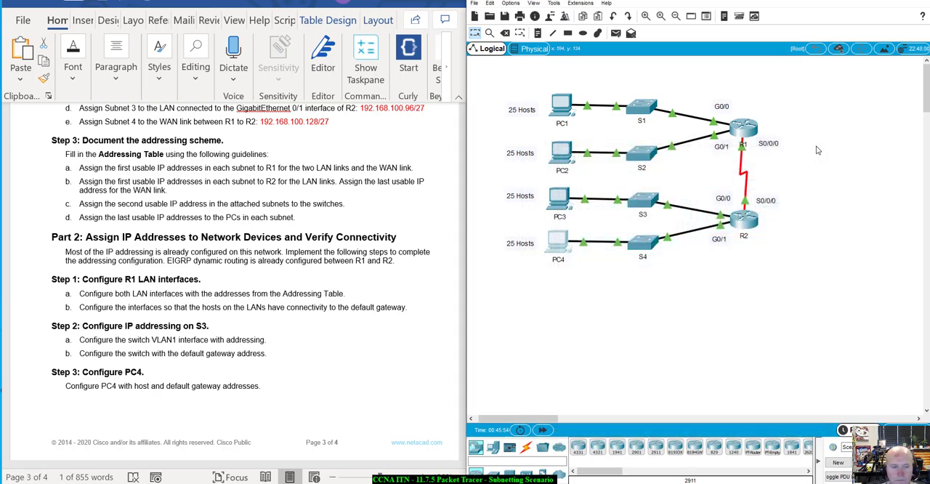
scroll(186, 327, "down", 6)
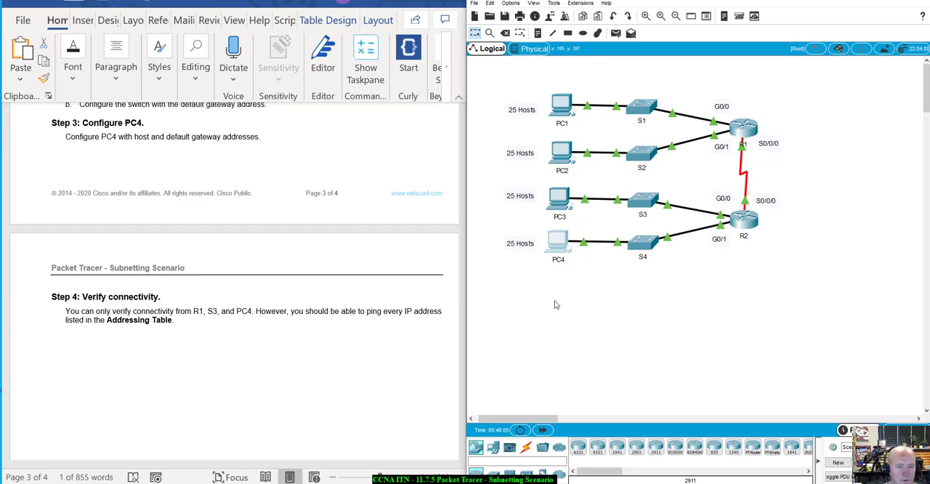
Step: Ping 192.168.100.1 from PC4's Command Prompt, interrupt the ping after a few replies, and close PC4's window
left_click(559, 240)
left_click_drag(490, 92, 644, 179)
left_click(692, 193)
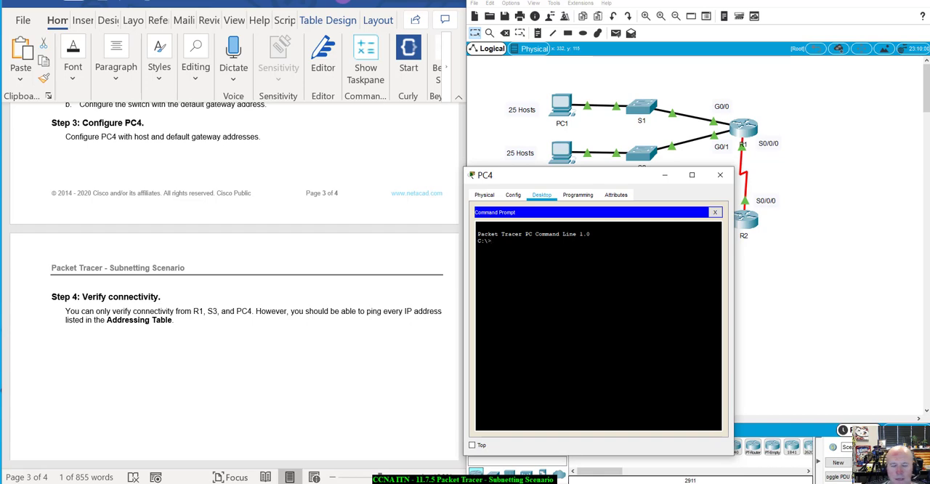
type("ping")
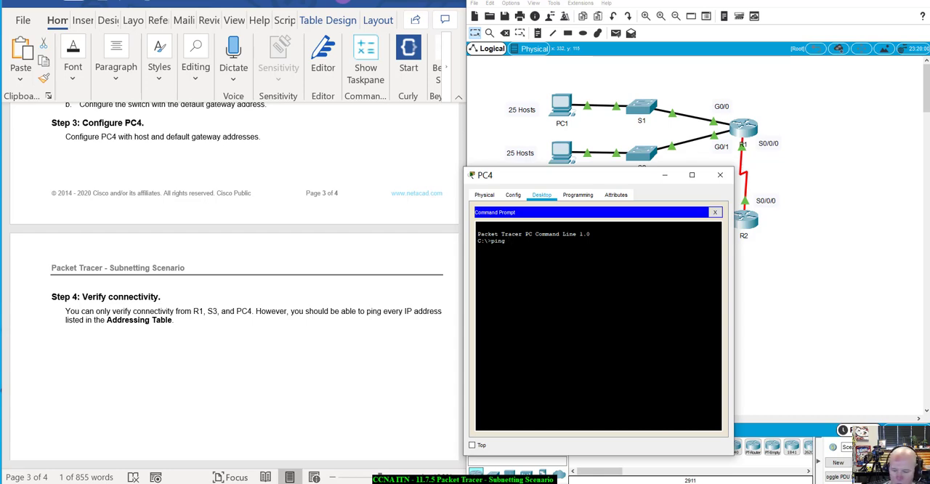
type("192.168.")
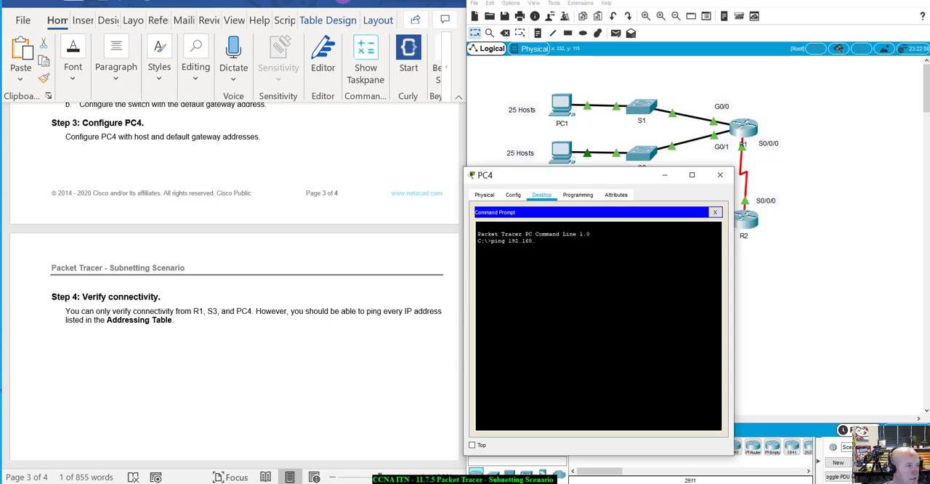
type("100.1")
key("Return")
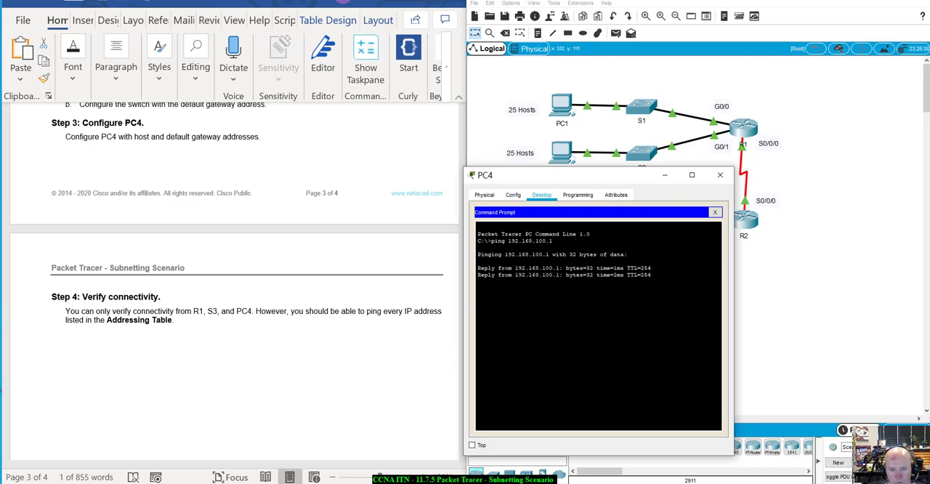
key("ctrl+c")
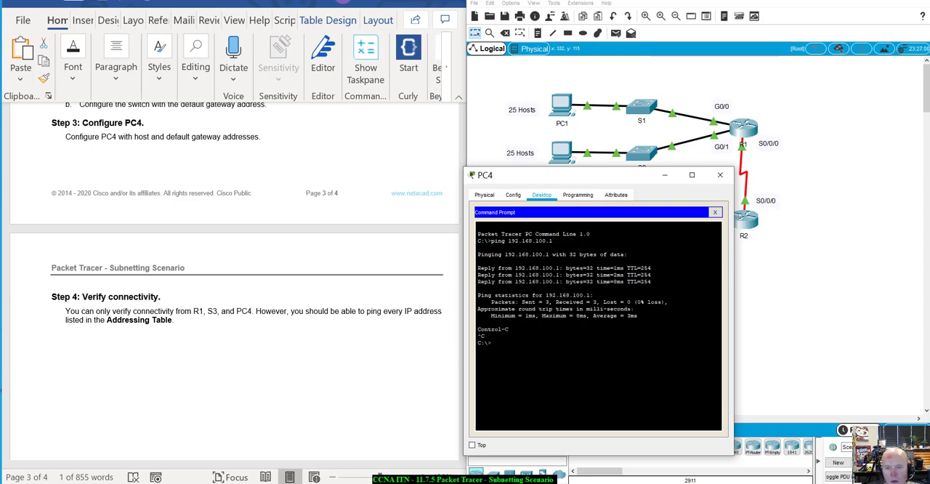
left_click(721, 175)
Step: Review the lab document's subnet assignments, the Subnet Table and the binary and subnet mask calculation tables
scroll(345, 383, "up", 10)
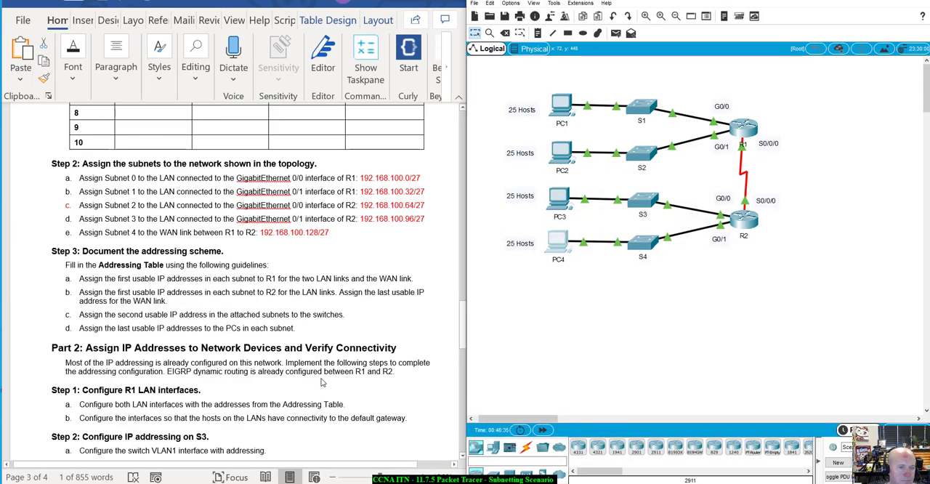
scroll(323, 382, "up", 5)
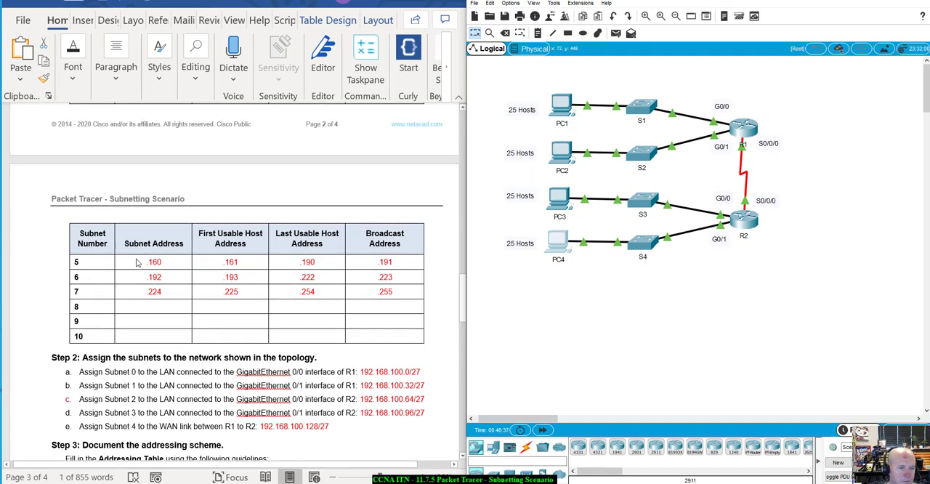
scroll(138, 264, "up", 6)
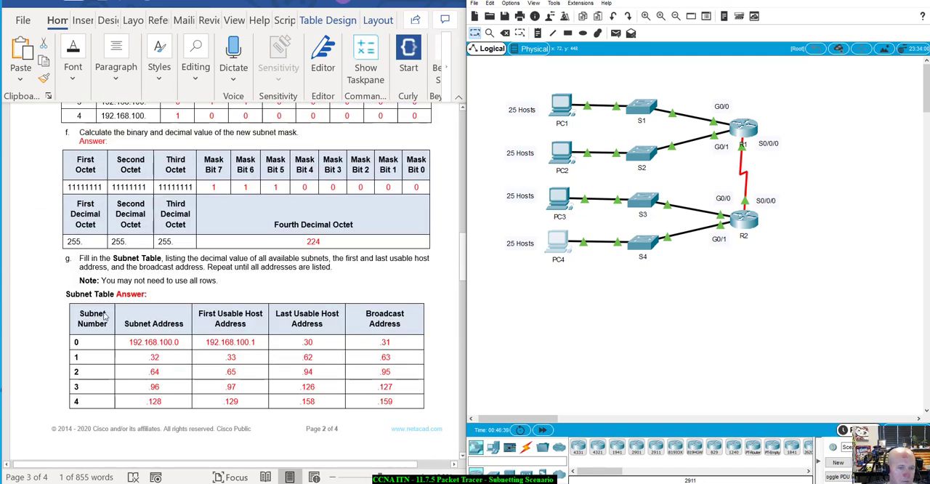
scroll(287, 378, "down", 3)
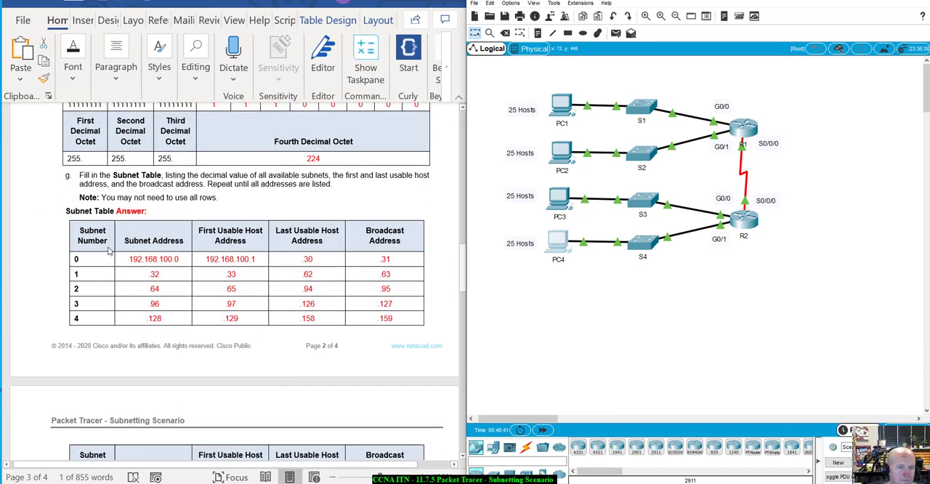
scroll(242, 273, "down", 7)
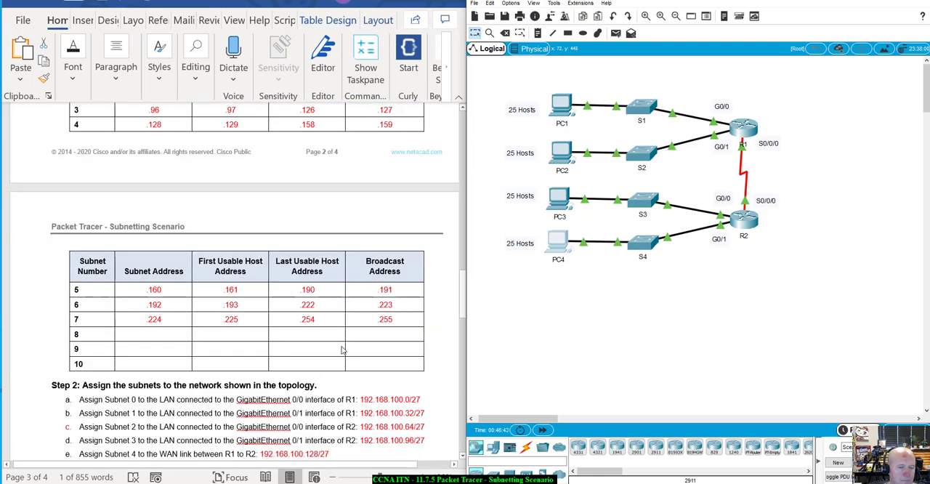
scroll(265, 420, "up", 15)
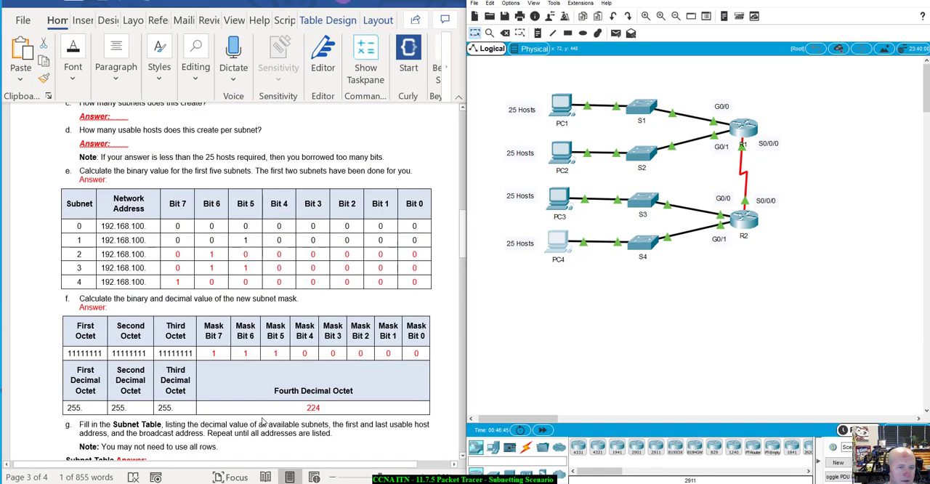
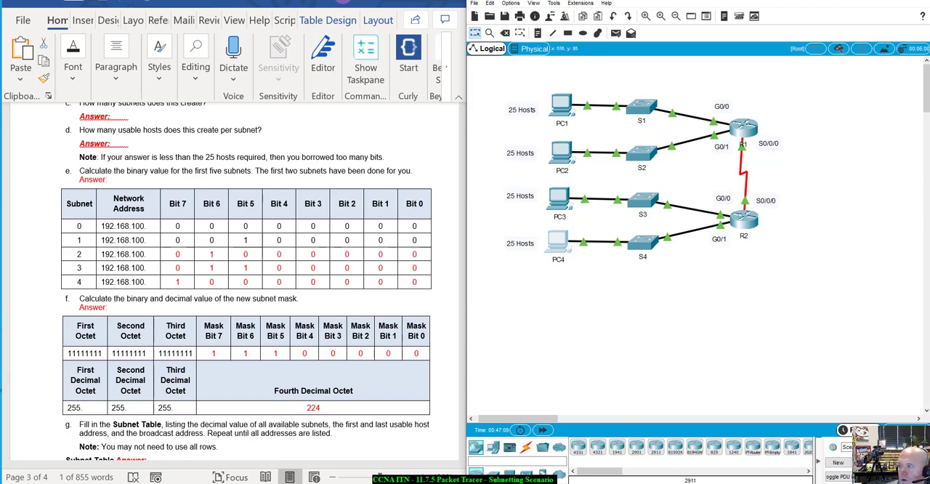
Step: Bring the IPv4 subnetting spreadsheet into view and examine the /25 and /26 entries in its Addresses row
left_click_drag(929, 9, 679, 0)
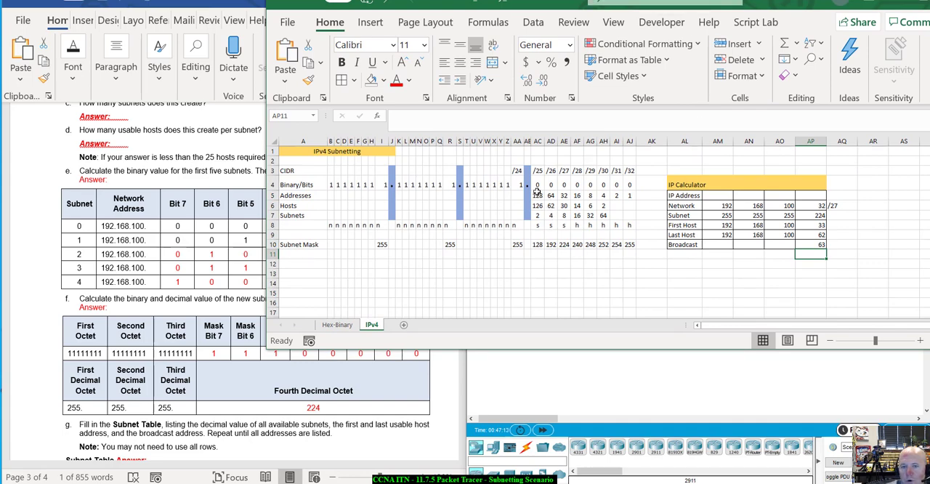
left_click_drag(538, 195, 552, 197)
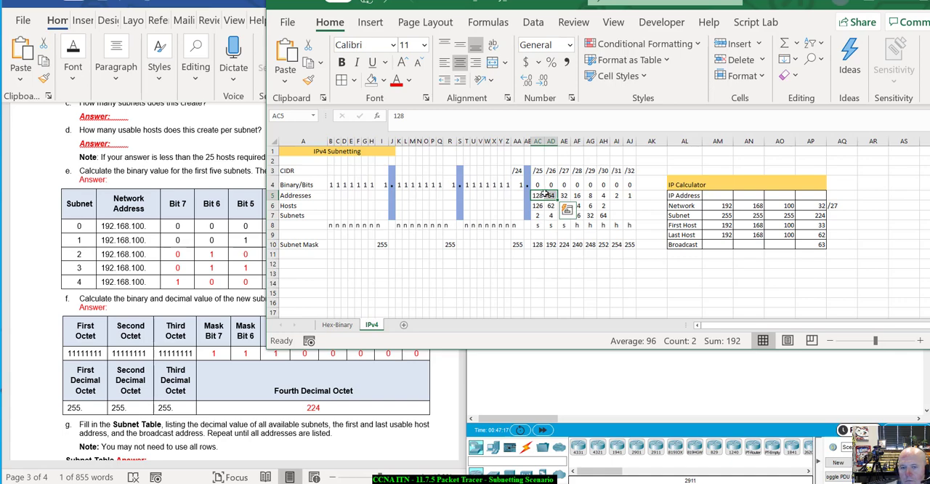
key("Right")
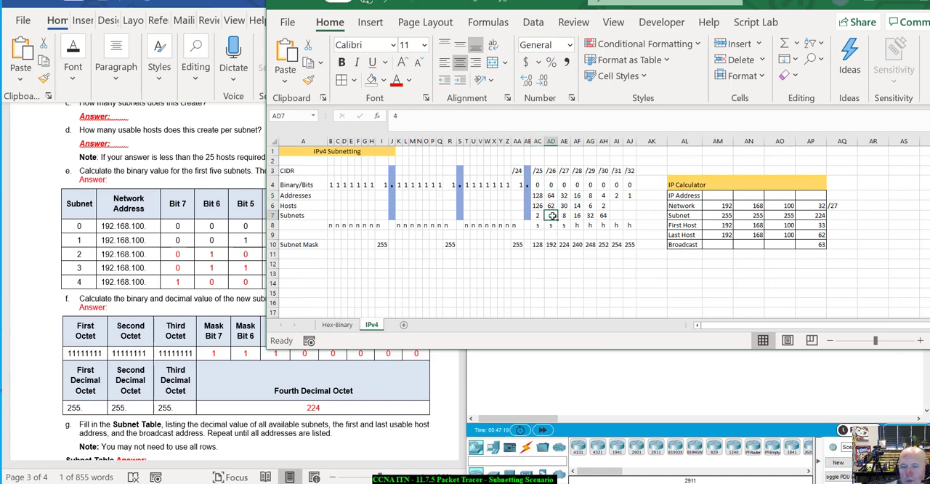
left_click_drag(541, 195, 551, 195)
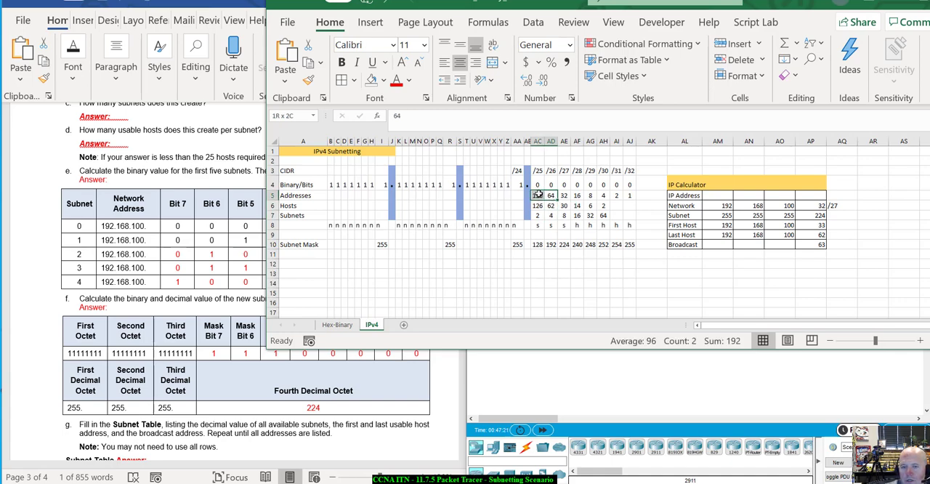
left_click(552, 196)
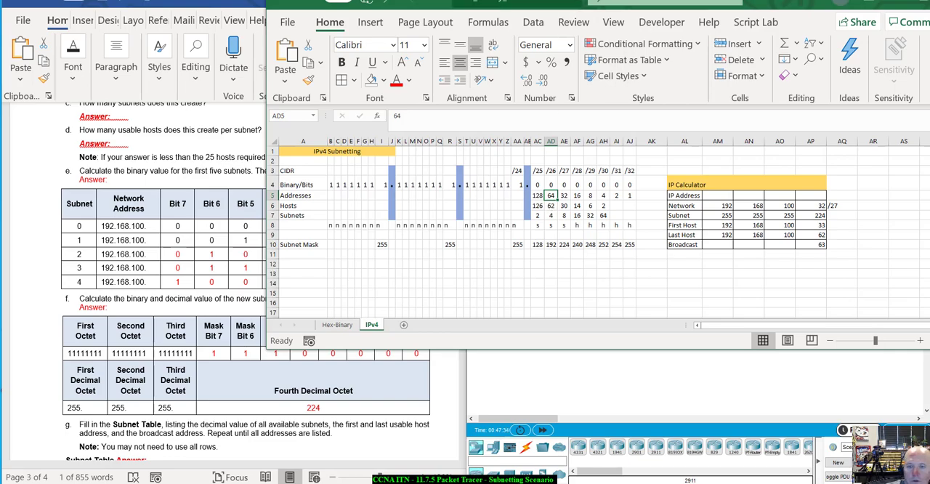
Step: Move the spreadsheet clear of the lab document's tables and examine the /27 column's Addresses and Subnets values
left_click_drag(734, 3, 739, 55)
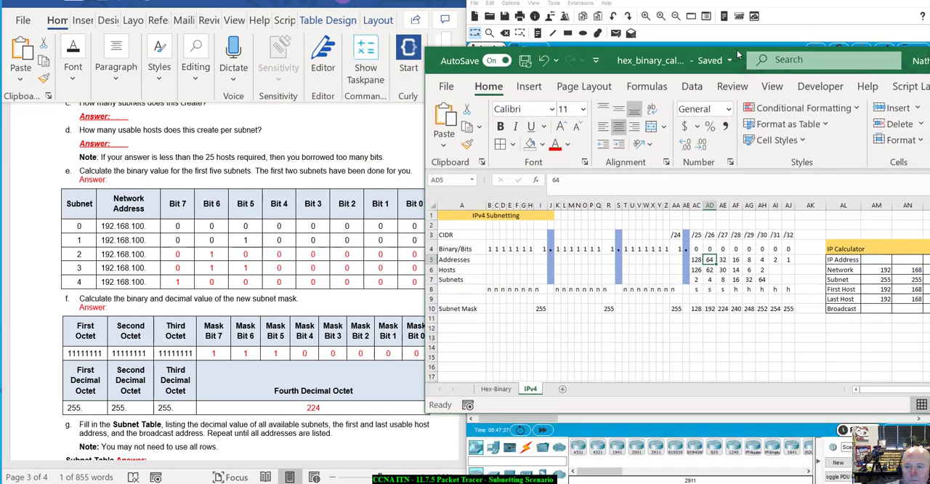
left_click(722, 260)
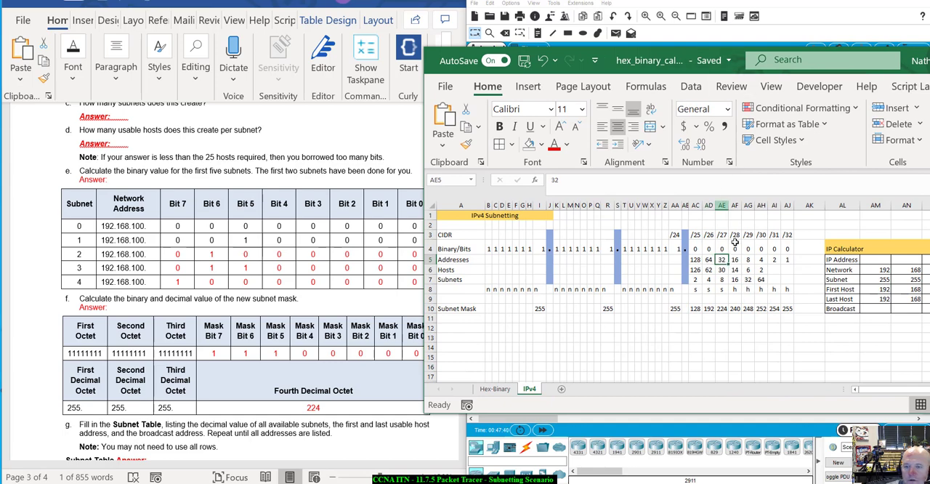
left_click(720, 279)
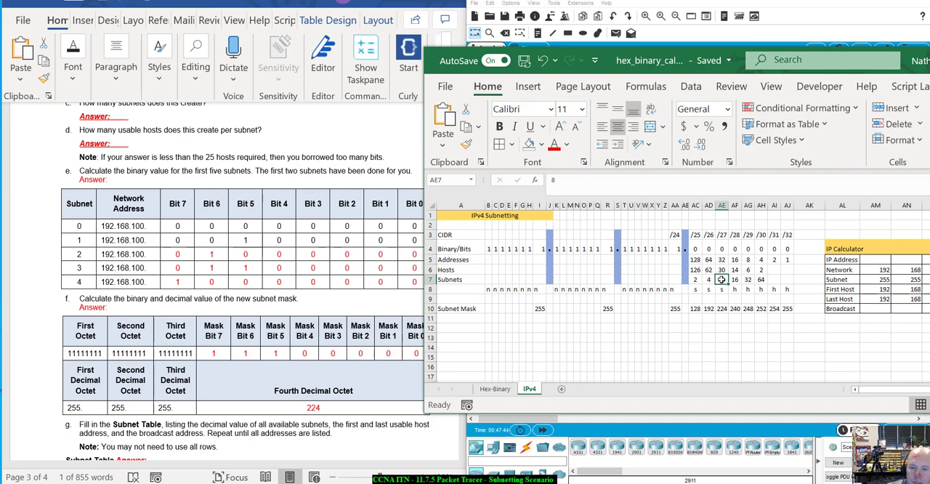
Step: Bring up the lab document's Scenario section and move the spreadsheet aside to uncover the page and the topology's PCs
scroll(311, 236, "up", 8)
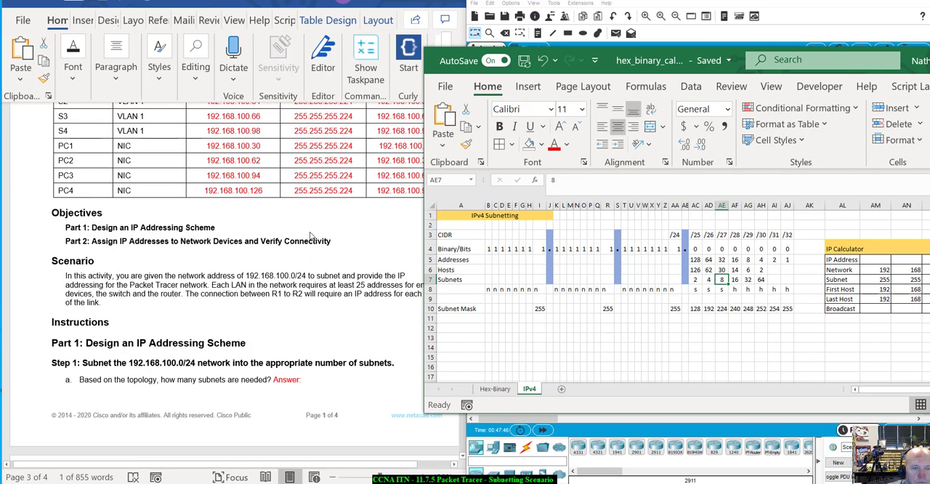
scroll(310, 236, "up", 5)
scroll(310, 237, "down", 7)
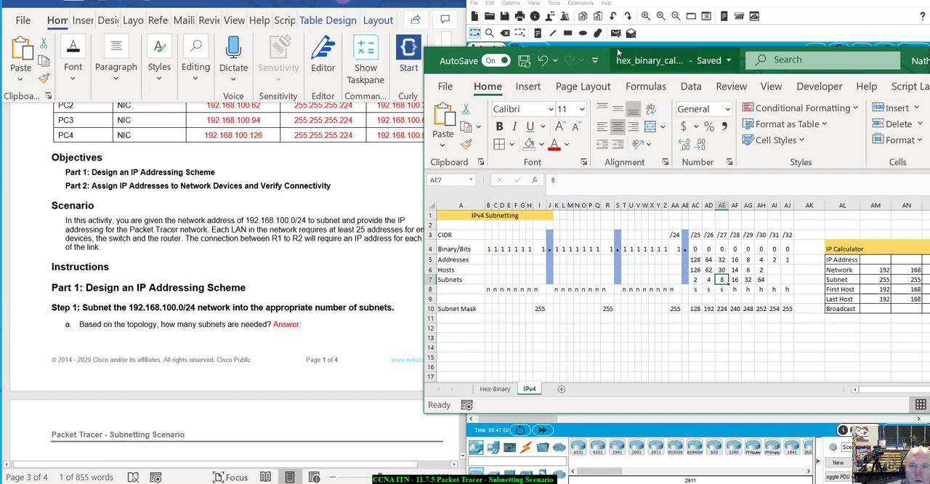
left_click_drag(614, 54, 847, 70)
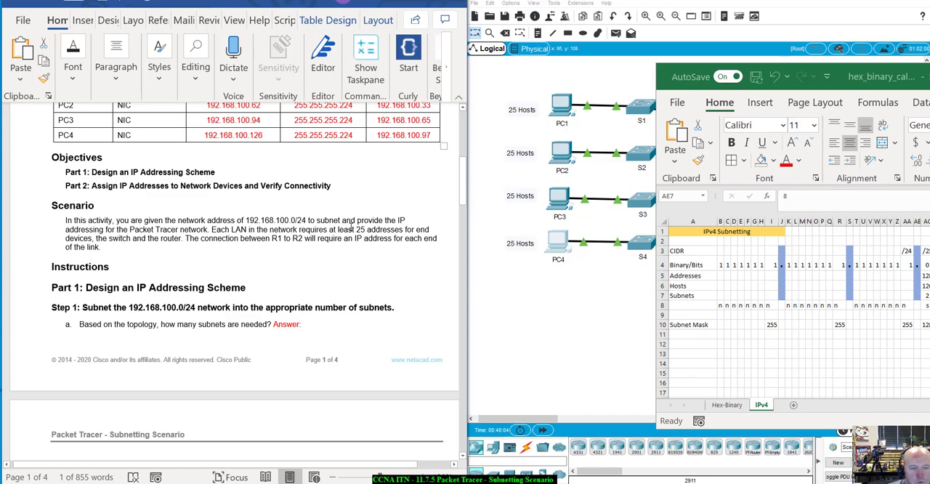
Step: Review the lab document from the Scenario through the subnetting questions, binary tables and Subnet Table to the connectivity verification step
scroll(352, 229, "up", 1)
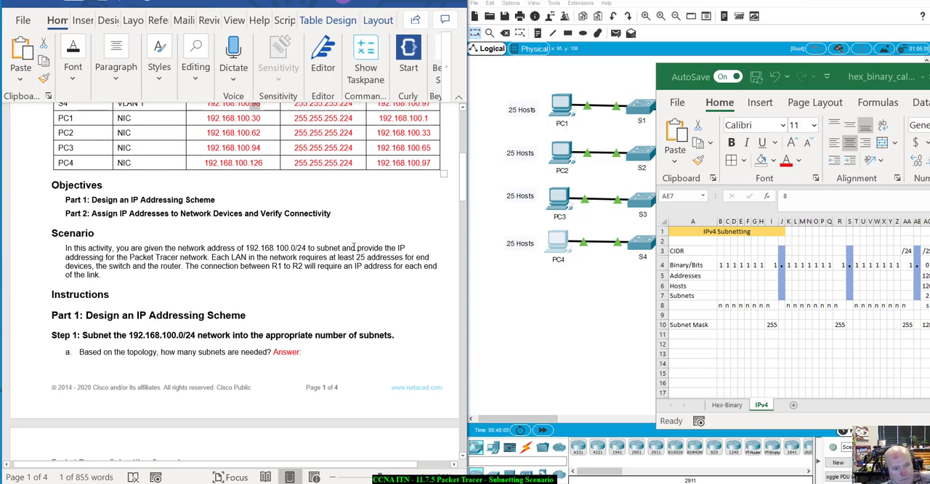
scroll(354, 248, "down", 6)
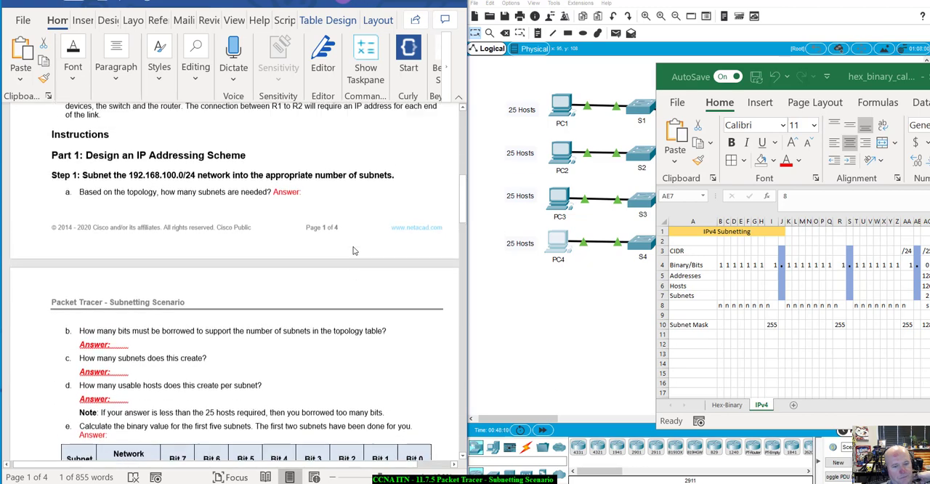
scroll(354, 251, "down", 4)
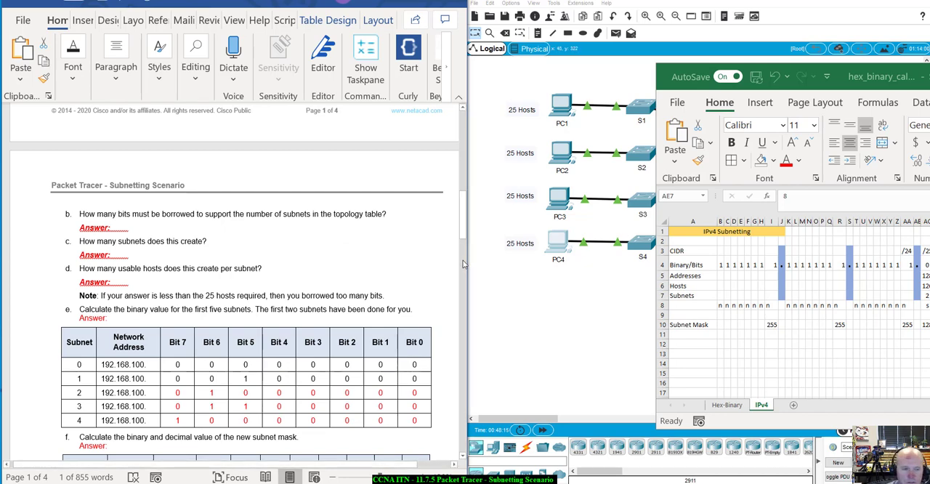
scroll(58, 276, "down", 3)
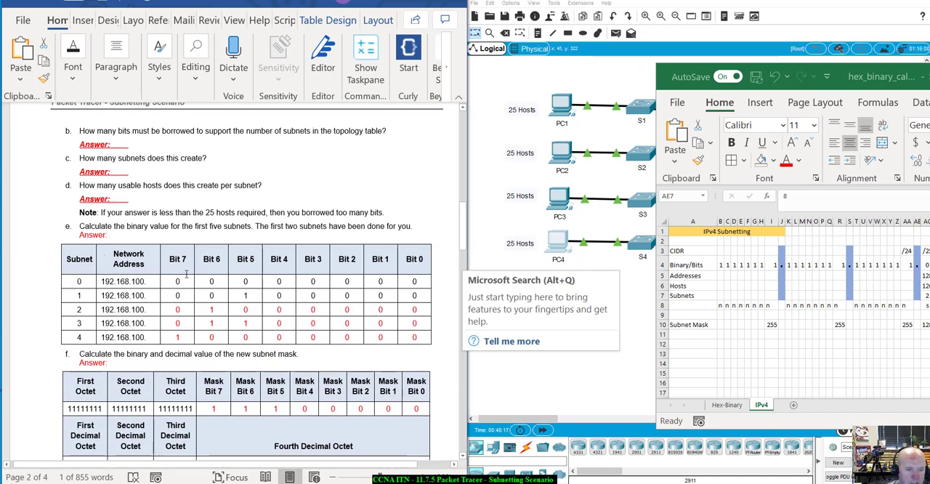
right_click(246, 296)
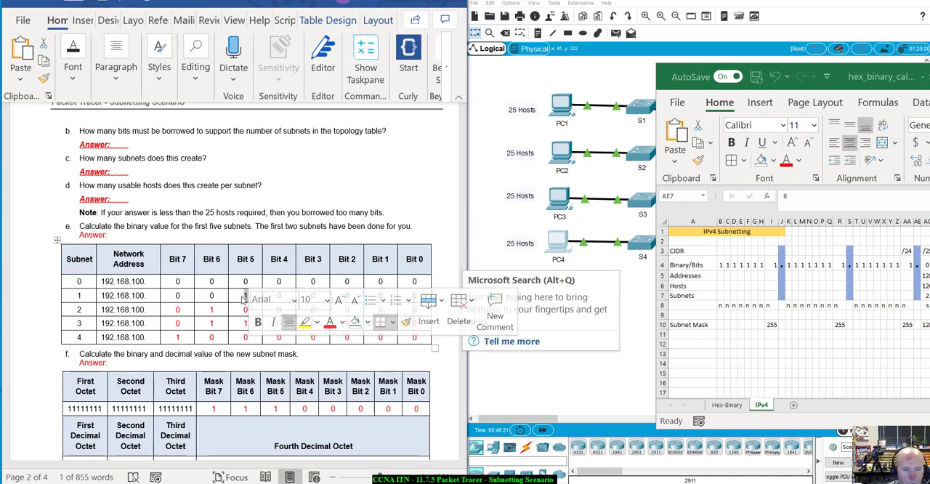
left_click(246, 298)
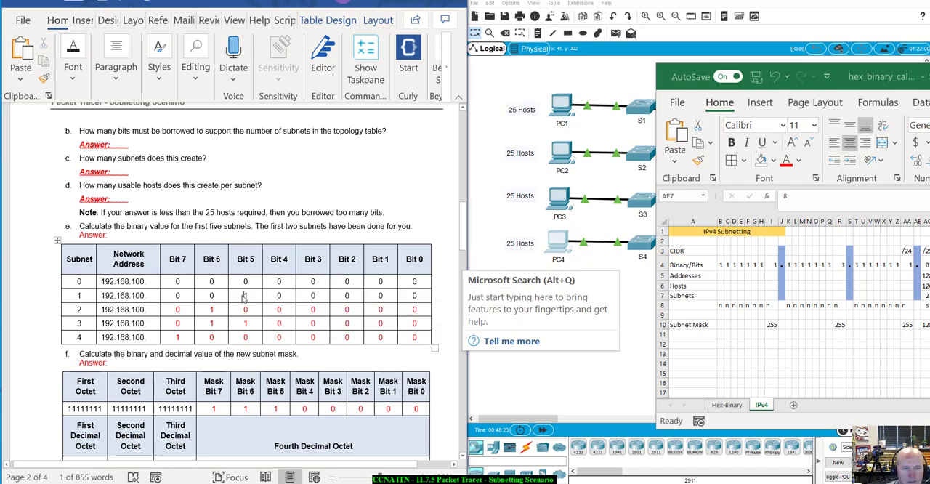
scroll(265, 281, "down", 5)
scroll(265, 280, "down", 15)
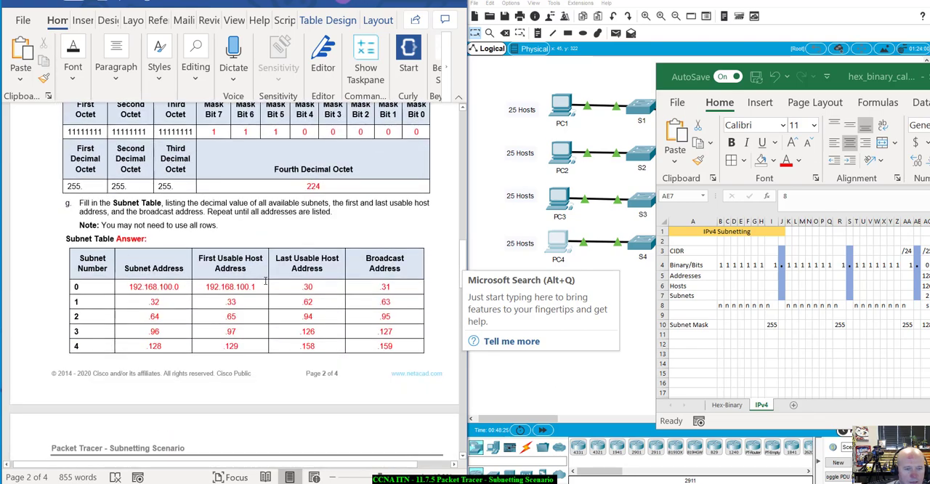
scroll(265, 281, "down", 20)
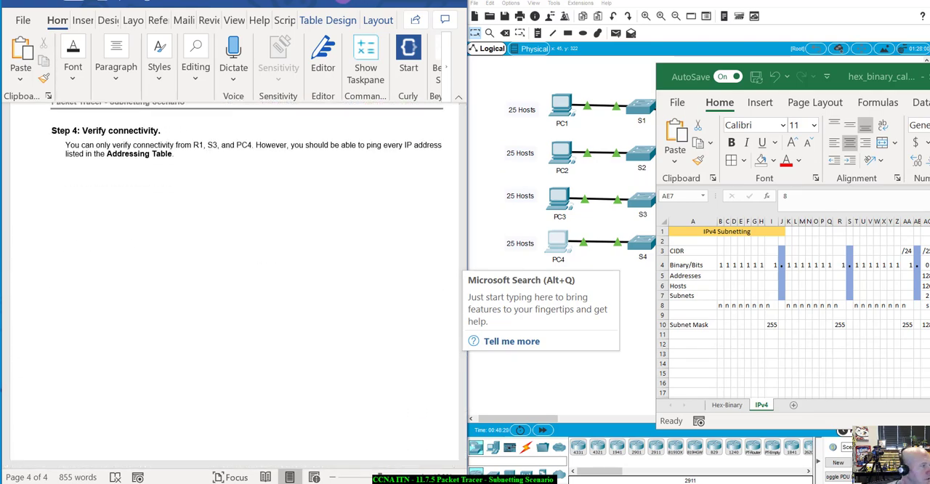
Step: Bring the PT Activity window over the topology, clear the spreadsheet away, and check the activity results with their assessment items
left_click_drag(307, 97, 273, 110)
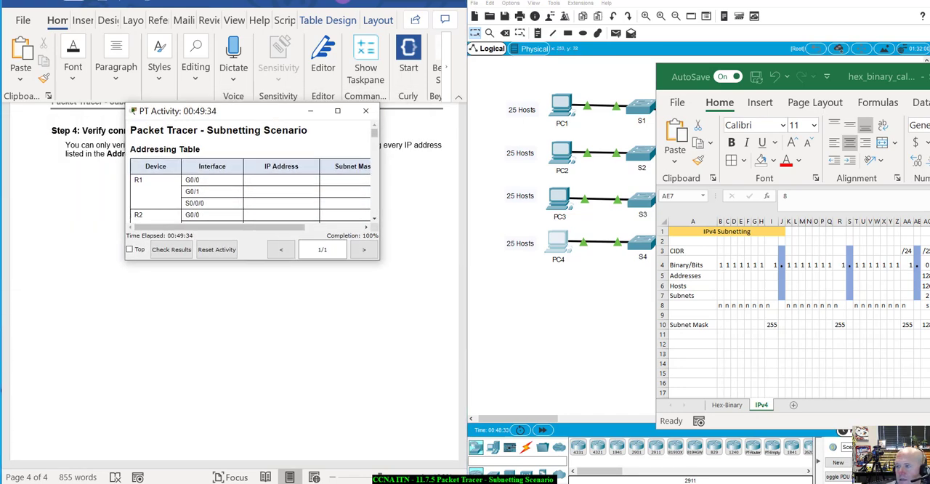
left_click_drag(884, 76, 929, 38)
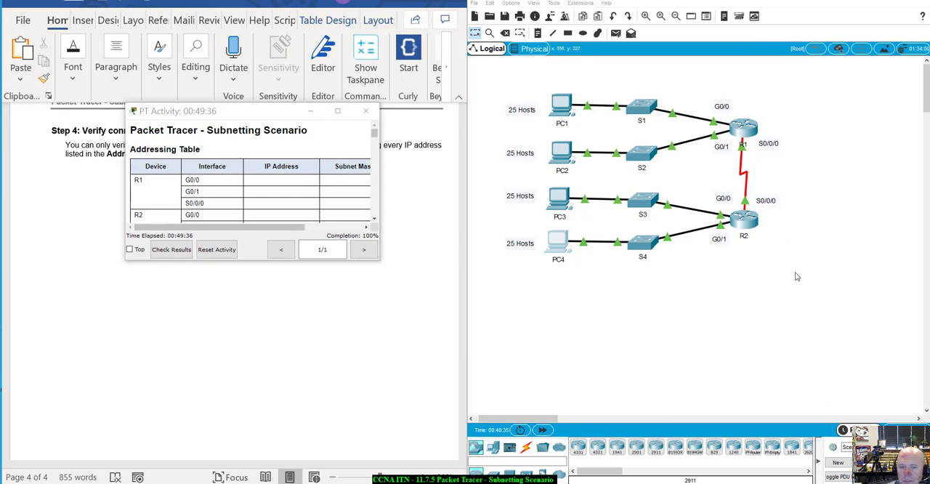
left_click_drag(217, 105, 706, 109)
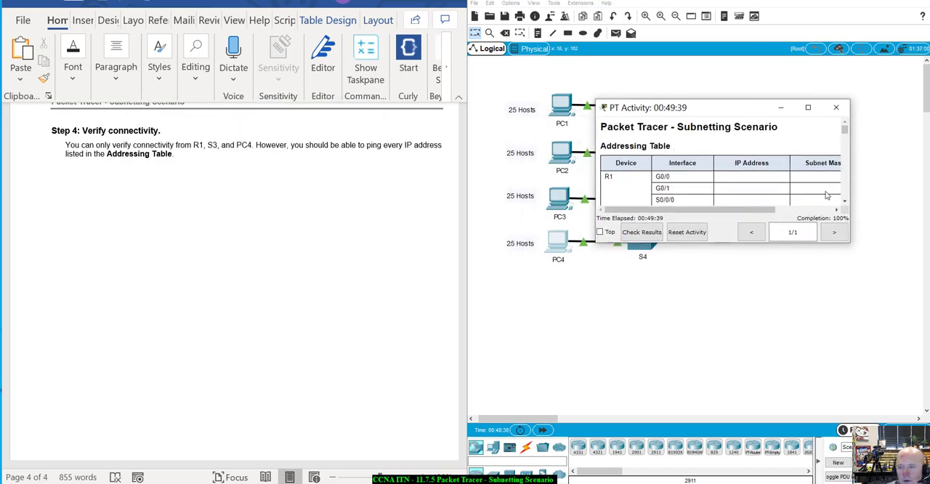
left_click(644, 234)
left_click(556, 56)
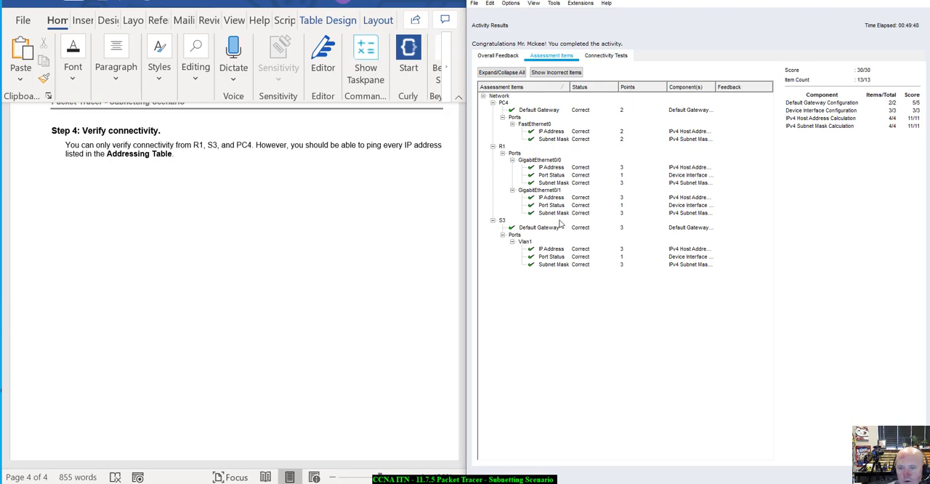
Step: Review the completed lab document from the connectivity step back through the subnet tables to the Addressing Table on the first page
left_click(342, 250)
scroll(343, 249, "up", 10)
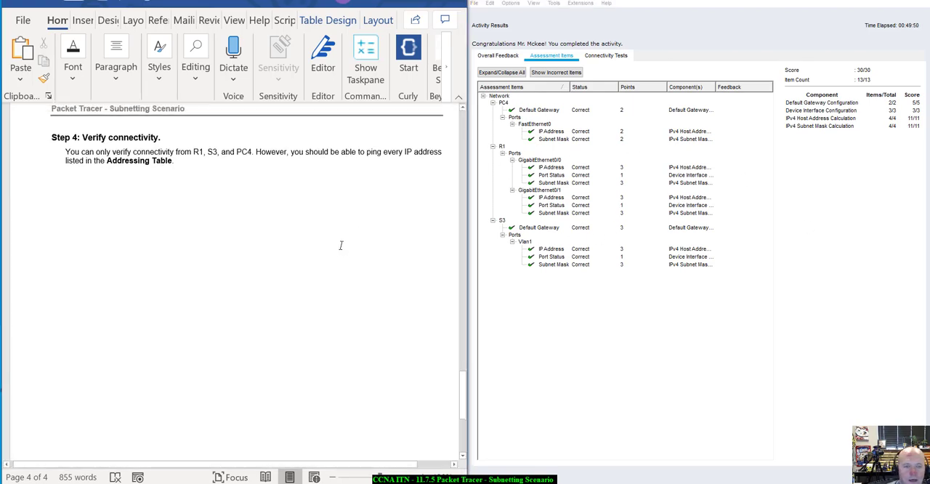
scroll(363, 261, "up", 3)
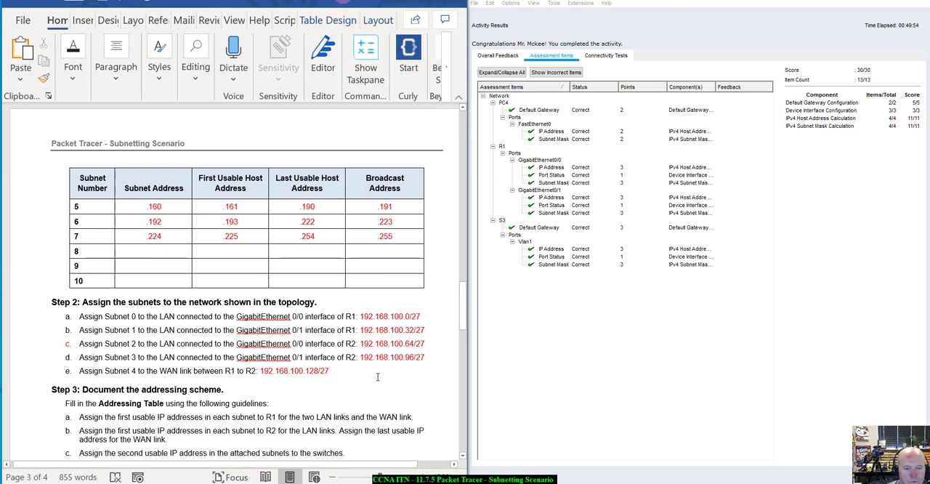
scroll(245, 322, "up", 4)
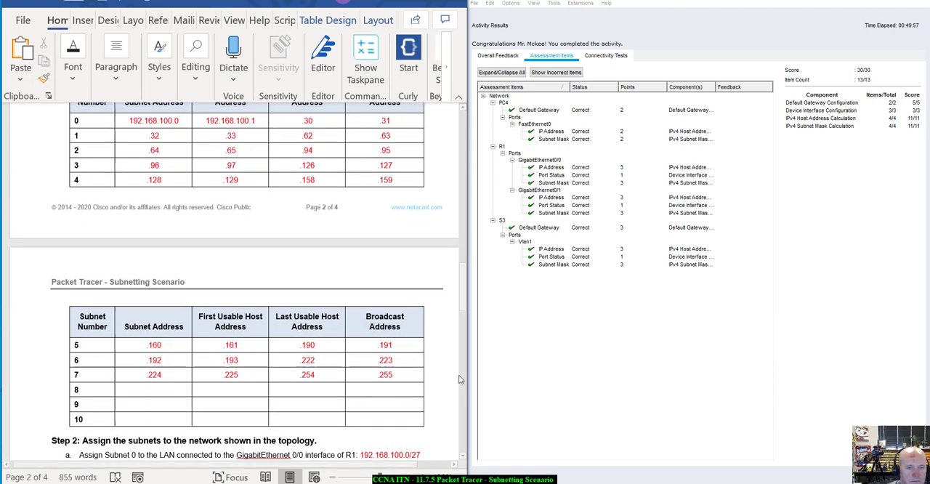
scroll(169, 206, "up", 15)
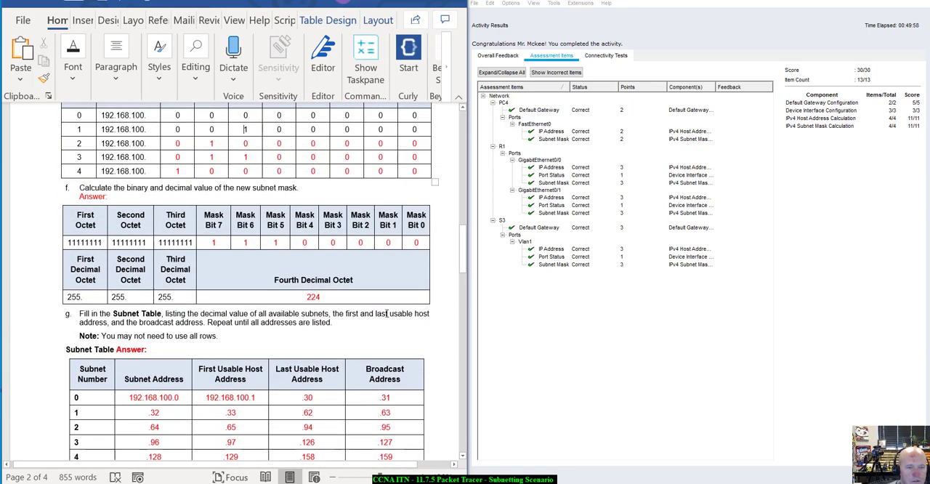
scroll(387, 314, "up", 8)
scroll(387, 315, "down", 3)
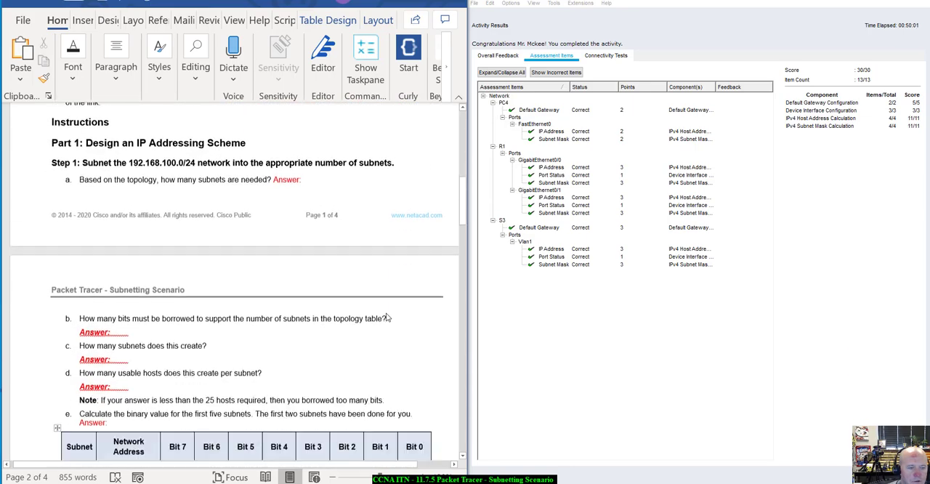
scroll(387, 317, "up", 10)
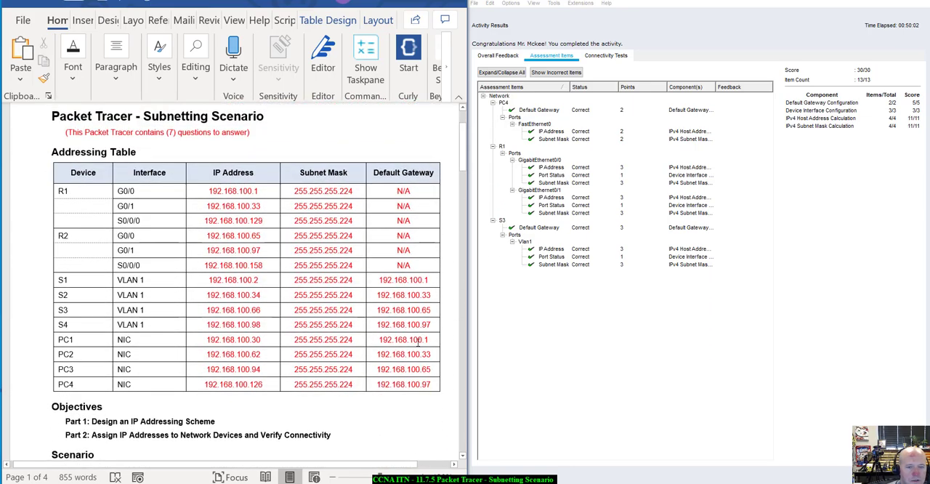
scroll(191, 132, "up", 2)
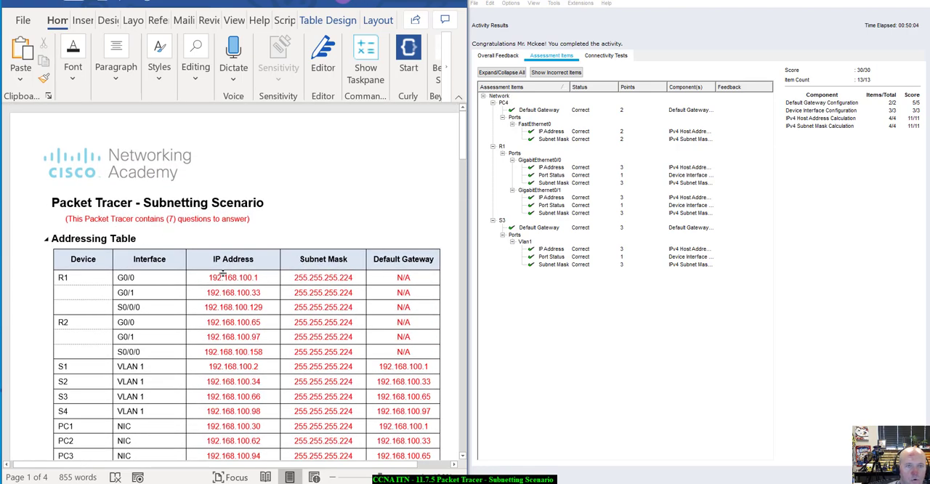